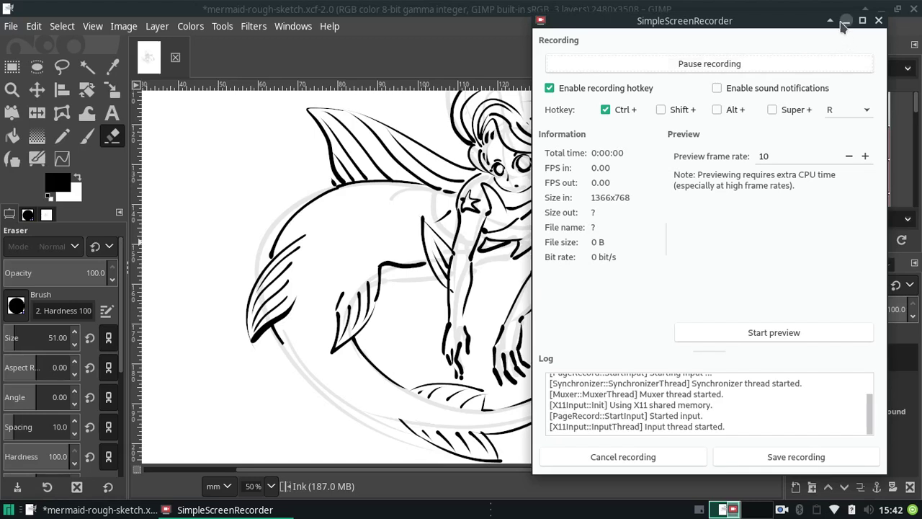
Step: With the Ink tool and the view rotated 30° clockwise, trace the tail's left curve
{"action": "left_click", "coordinate": [846, 20]}
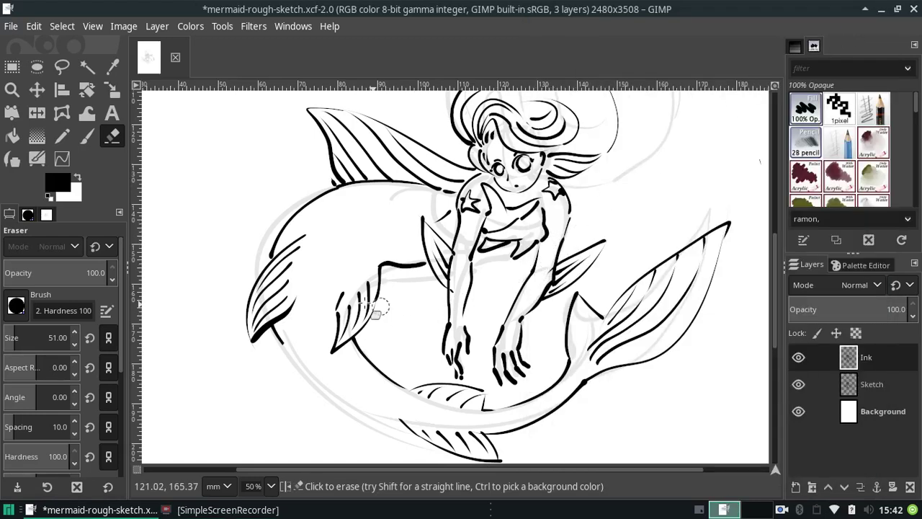
{"action": "left_click", "coordinate": [13, 160]}
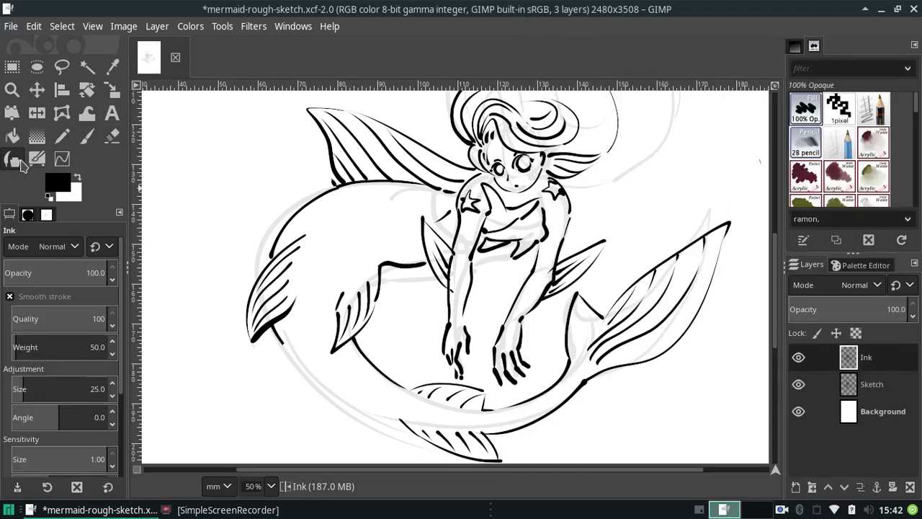
{"action": "left_click", "coordinate": [94, 26]}
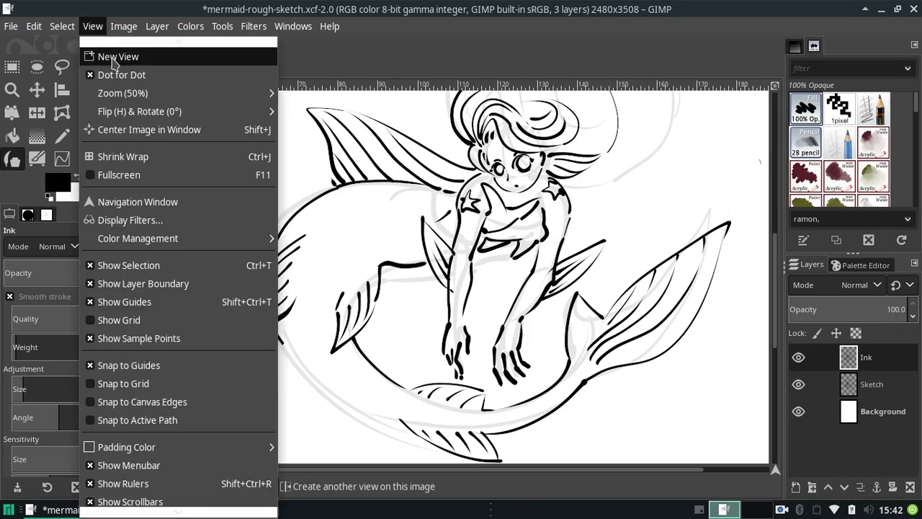
{"action": "mouse_move", "coordinate": [139, 111]}
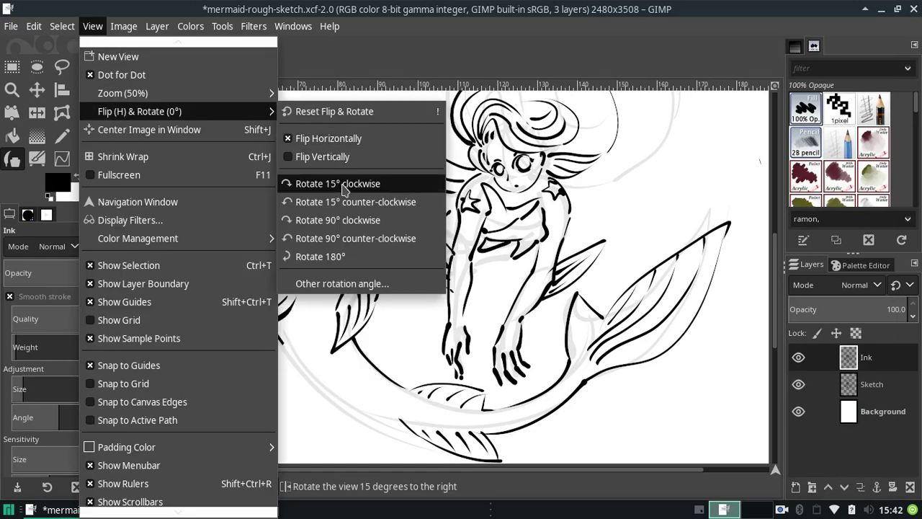
{"action": "left_click", "coordinate": [338, 183]}
{"action": "left_click", "coordinate": [94, 26]}
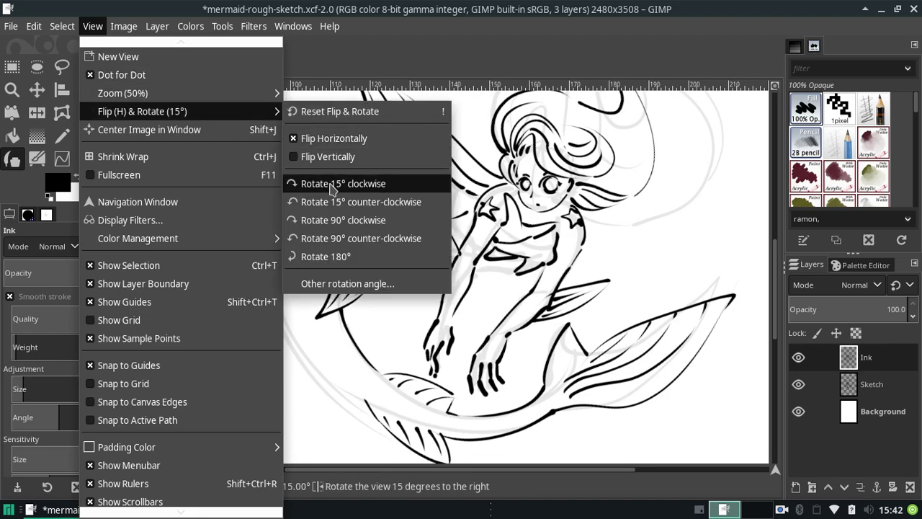
{"action": "left_click", "coordinate": [335, 188]}
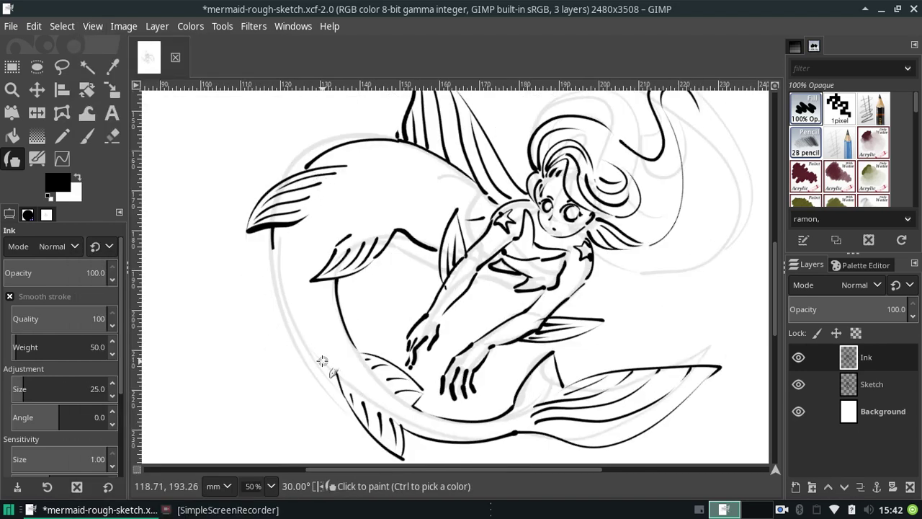
{"action": "left_click_drag", "start_coordinate": [322, 361], "coordinate": [273, 249]}
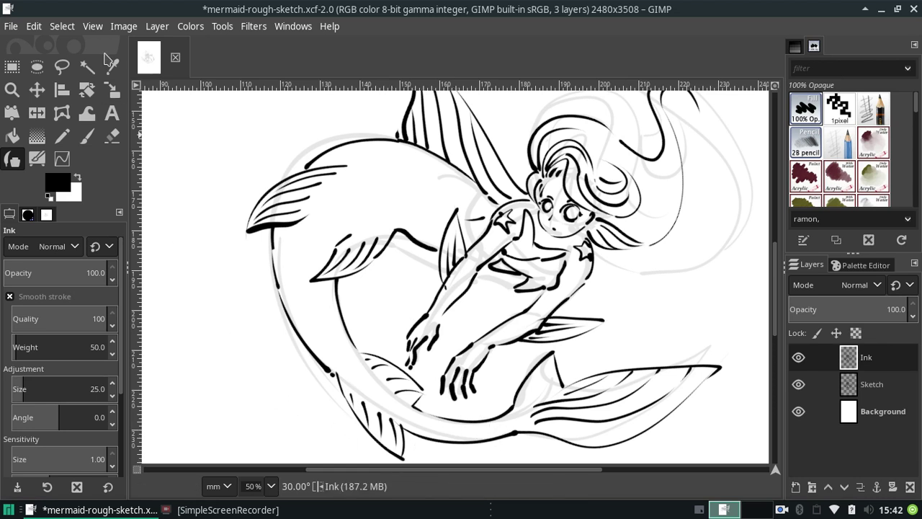
Step: Rotate the view in 15° steps until it reaches 75°
{"action": "left_click", "coordinate": [92, 26]}
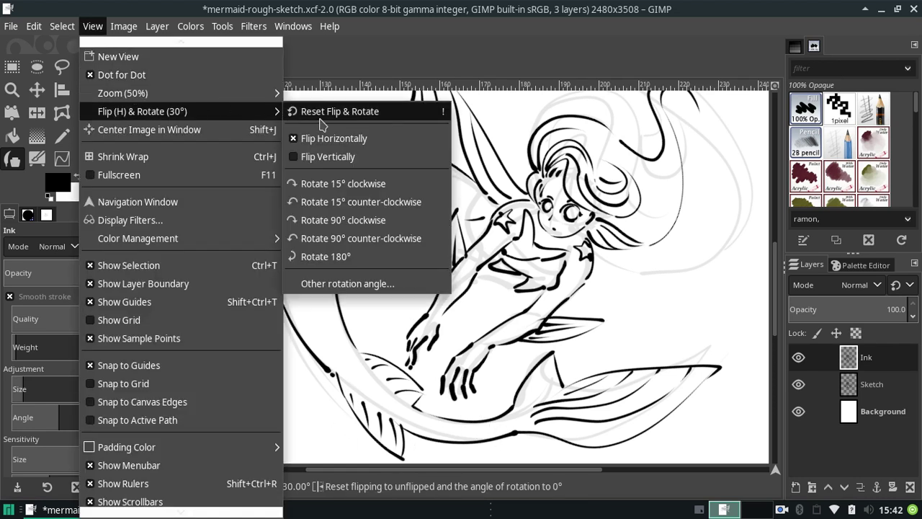
{"action": "mouse_move", "coordinate": [142, 111]}
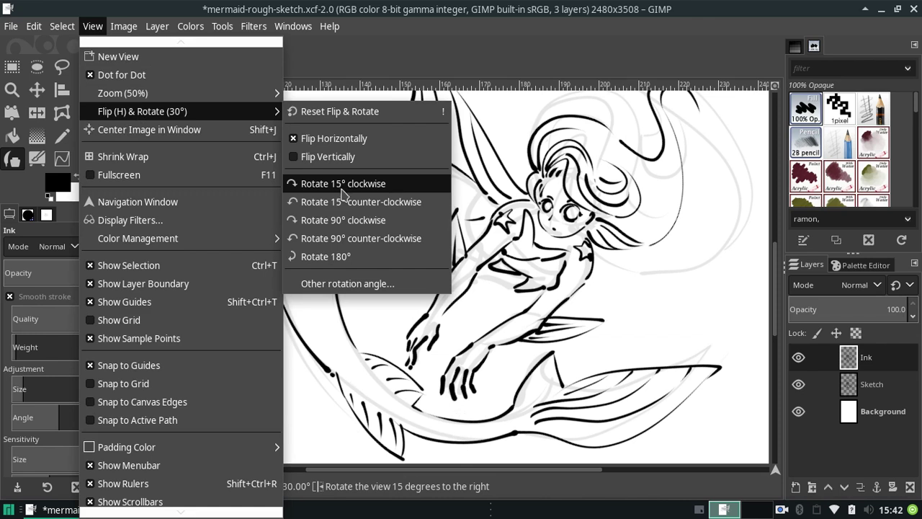
{"action": "left_click", "coordinate": [341, 189]}
{"action": "left_click", "coordinate": [124, 26]}
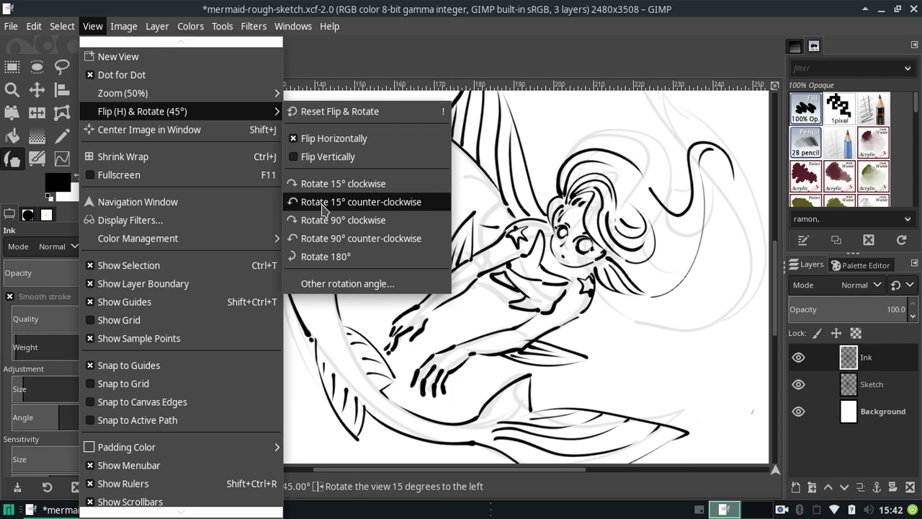
{"action": "left_click", "coordinate": [322, 201]}
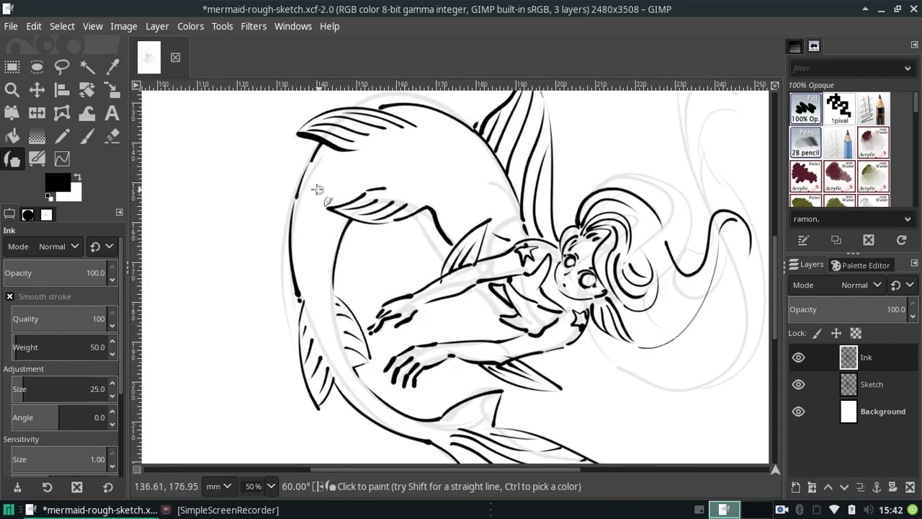
{"action": "left_click", "coordinate": [96, 26]}
{"action": "mouse_move", "coordinate": [122, 93]}
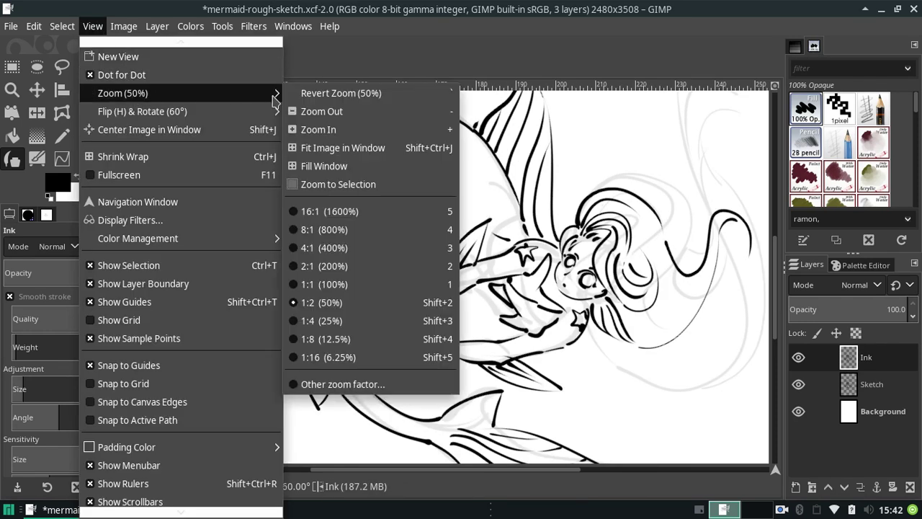
{"action": "mouse_move", "coordinate": [145, 111]}
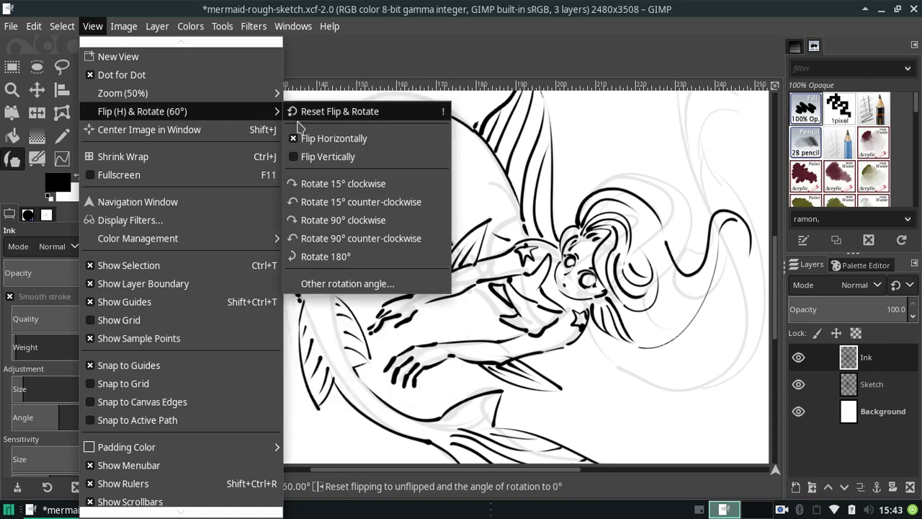
{"action": "left_click", "coordinate": [317, 202]}
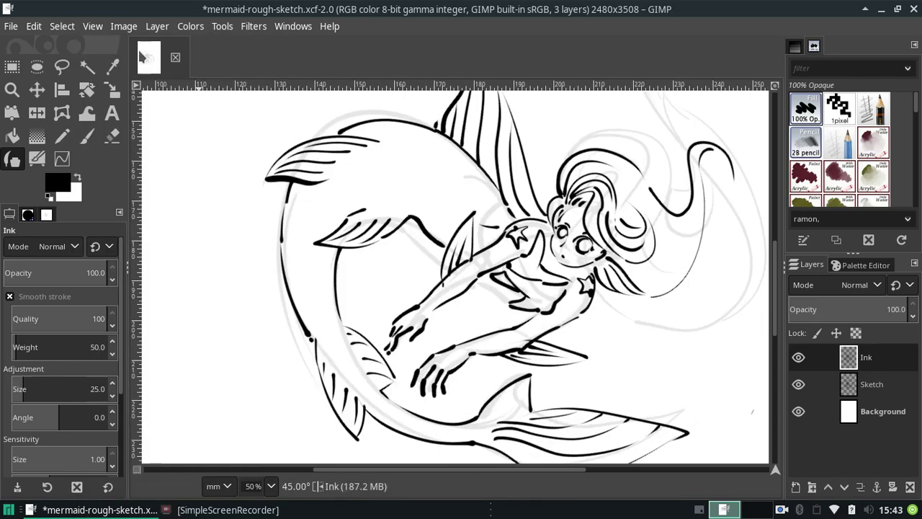
{"action": "left_click", "coordinate": [93, 26]}
{"action": "mouse_move", "coordinate": [180, 111]}
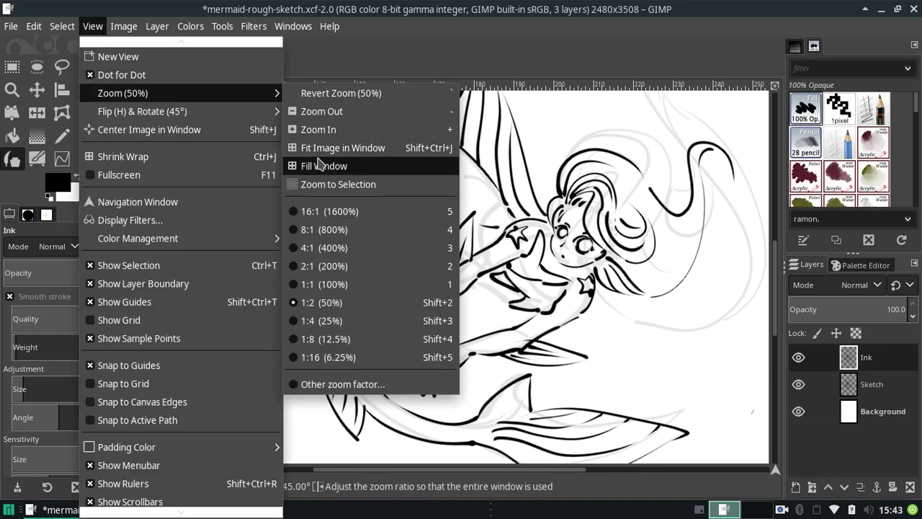
{"action": "mouse_move", "coordinate": [142, 111]}
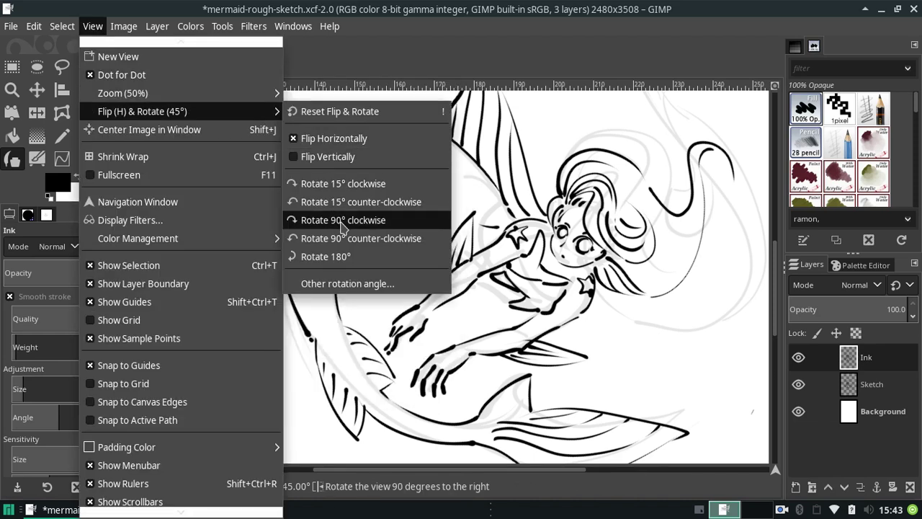
{"action": "left_click", "coordinate": [360, 186]}
{"action": "left_click", "coordinate": [88, 27]}
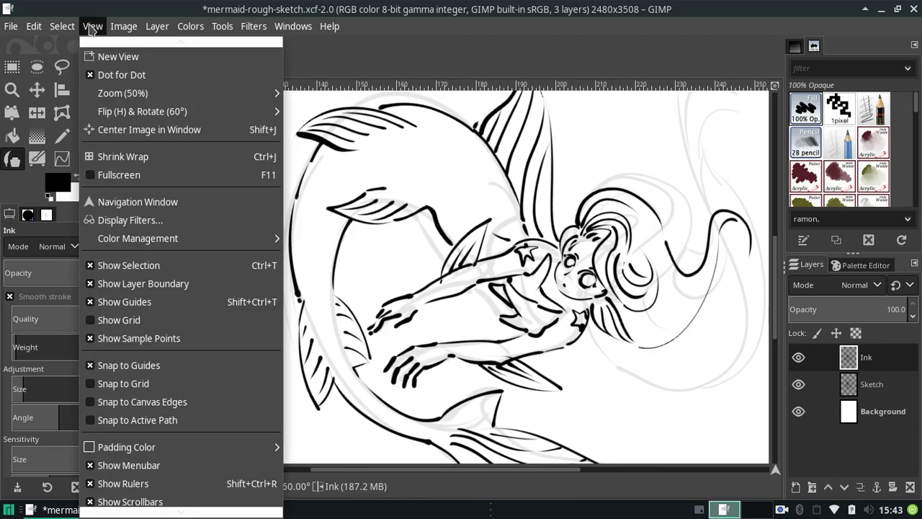
{"action": "left_click", "coordinate": [324, 184]}
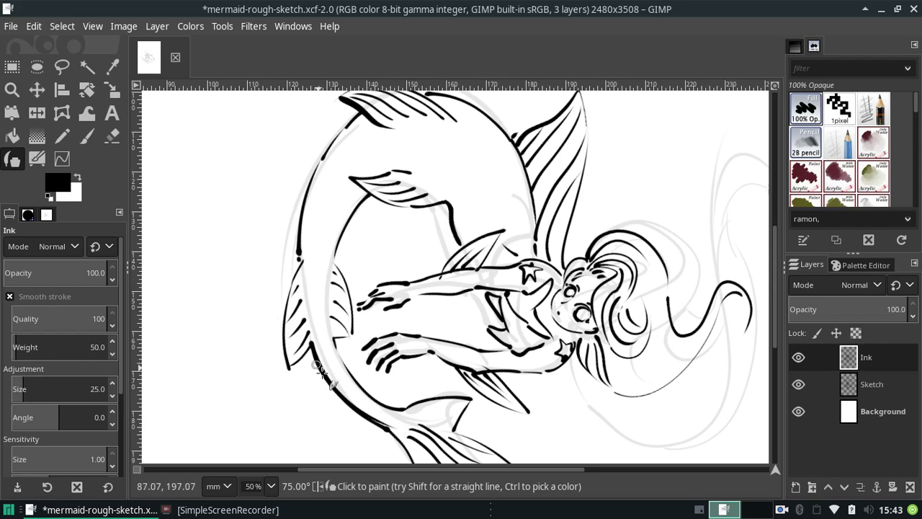
Step: Ink the tail's lower-left outer outline and erase its overshooting end
{"action": "mouse_move", "coordinate": [307, 347]}
{"action": "left_mouse_down"}
{"action": "mouse_move", "coordinate": [348, 404]}
{"action": "mouse_move", "coordinate": [380, 425]}
{"action": "left_mouse_up"}
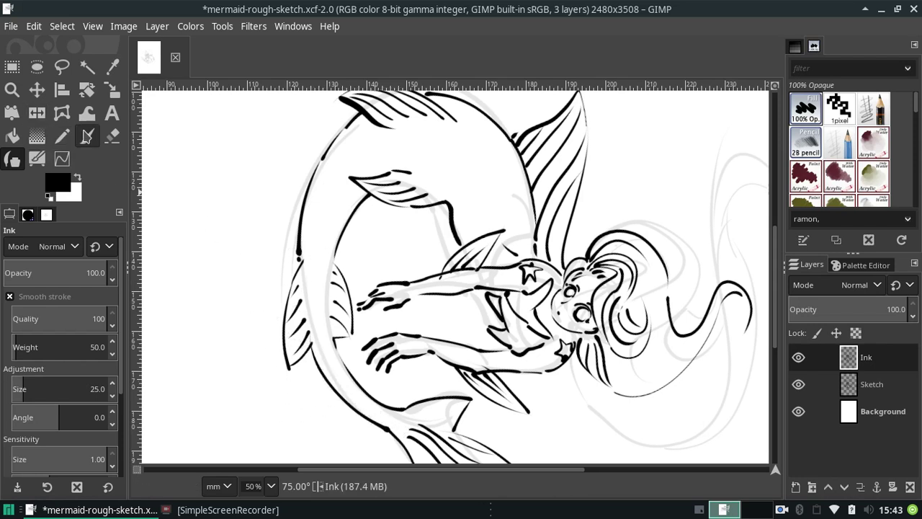
{"action": "left_click", "coordinate": [111, 135]}
{"action": "left_click_drag", "start_coordinate": [355, 393], "coordinate": [320, 353]}
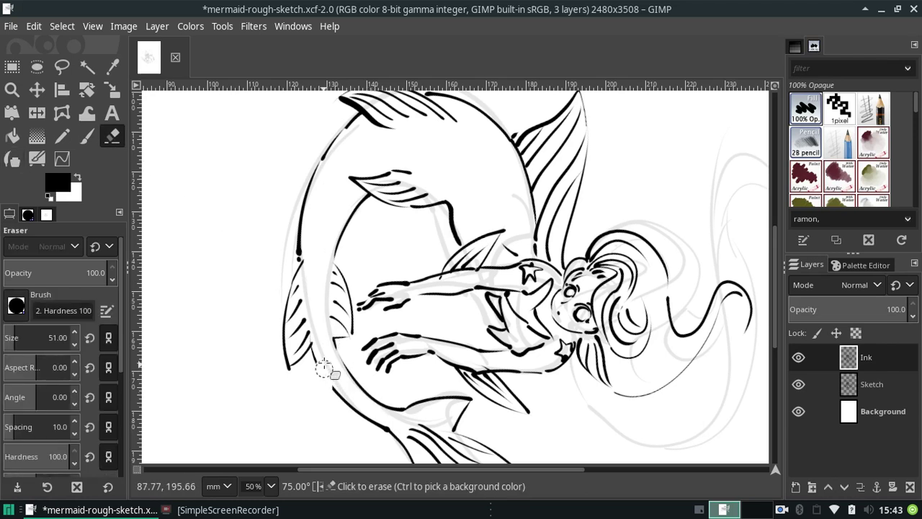
Step: At 100% zoom with eraser size 10, erase the stray ink along the tail's left edge
{"action": "left_click", "coordinate": [270, 485]}
{"action": "left_click", "coordinate": [261, 402]}
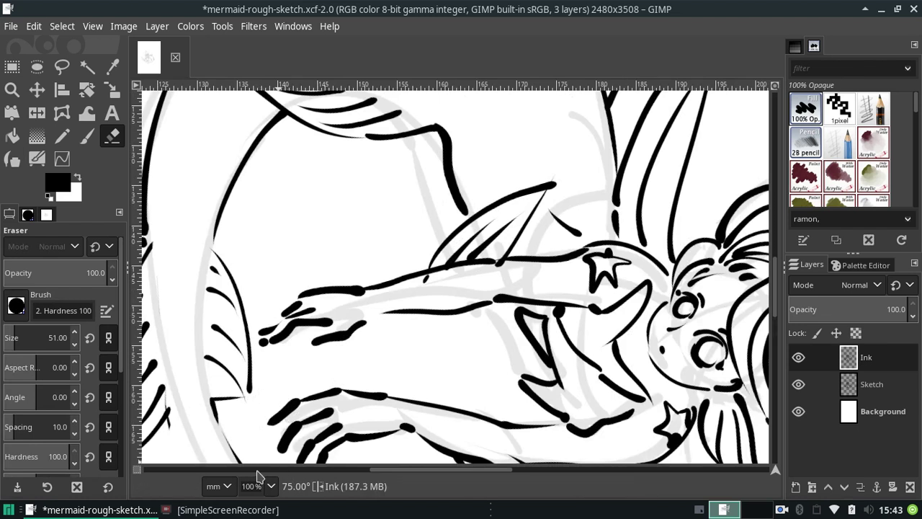
{"action": "left_click", "coordinate": [49, 337]}
{"action": "left_click", "coordinate": [64, 337]}
{"action": "type", "text": "20"}
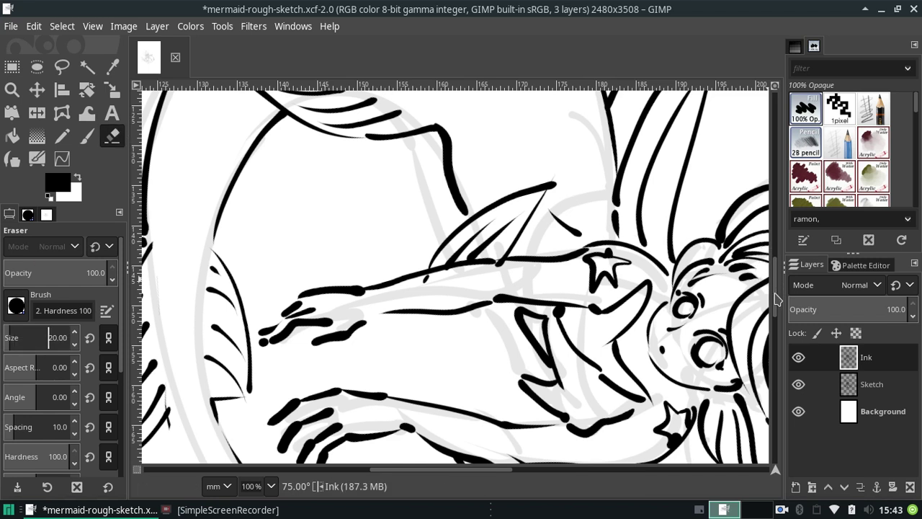
{"action": "scroll", "coordinate": [774, 294], "scroll_direction": "down", "scroll_amount": 5}
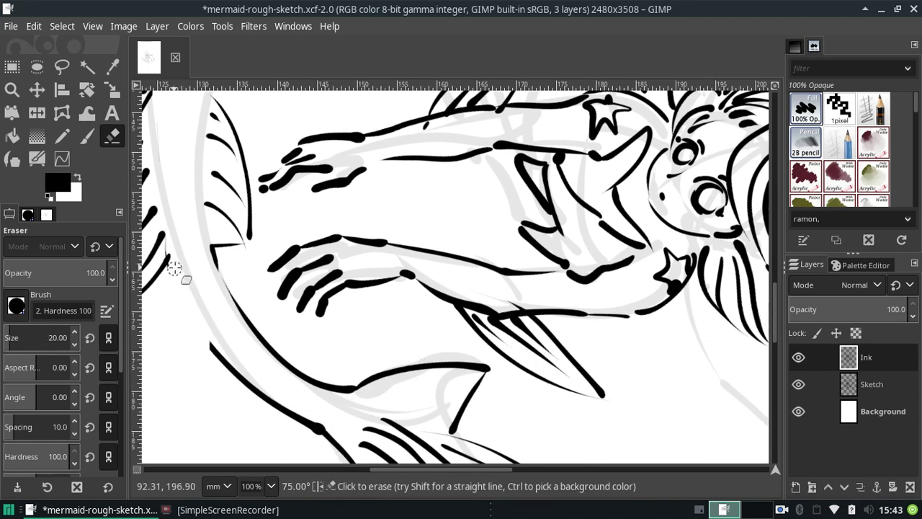
{"action": "mouse_move", "coordinate": [190, 308]}
{"action": "left_mouse_down"}
{"action": "mouse_move", "coordinate": [272, 408]}
{"action": "mouse_move", "coordinate": [301, 424]}
{"action": "left_mouse_up"}
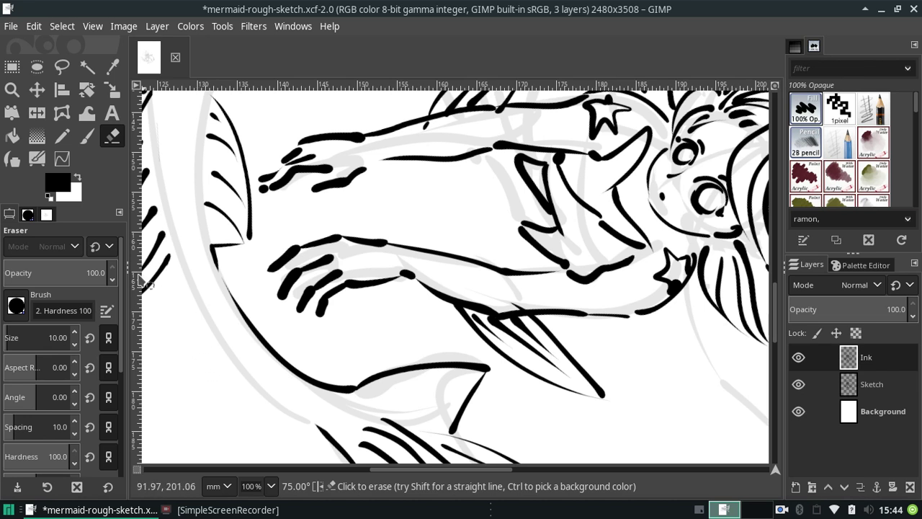
{"action": "left_click", "coordinate": [13, 159]}
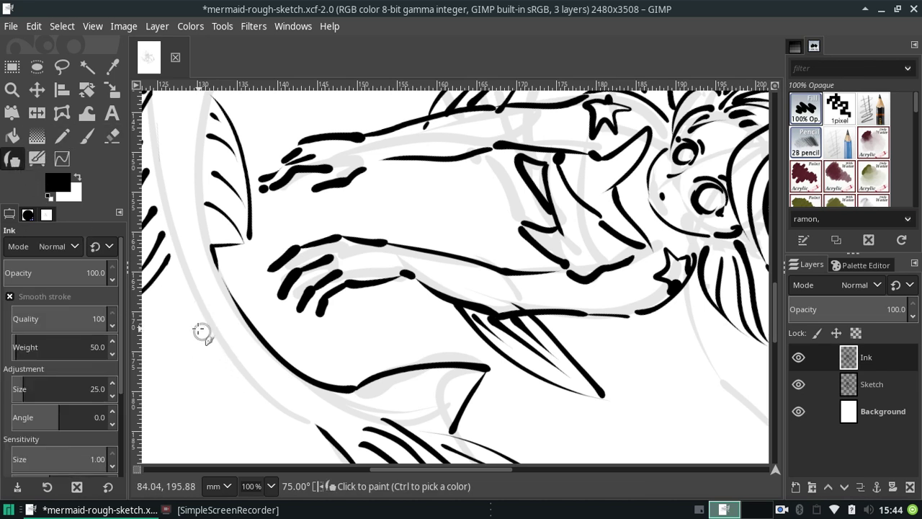
Step: Zoom out to 50% and ink a line from the fin along the tail's lower arc
{"action": "left_click_drag", "start_coordinate": [379, 473], "coordinate": [354, 474]}
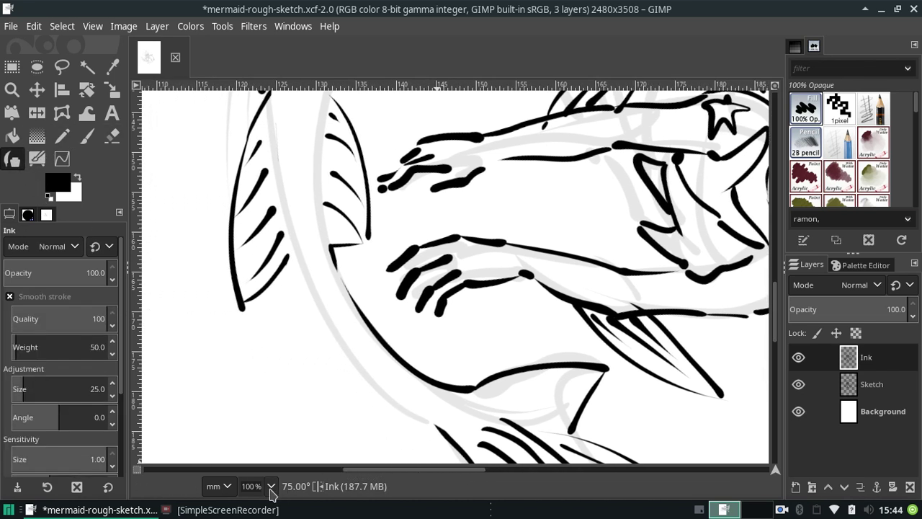
{"action": "left_click", "coordinate": [272, 486]}
{"action": "left_click", "coordinate": [263, 423]}
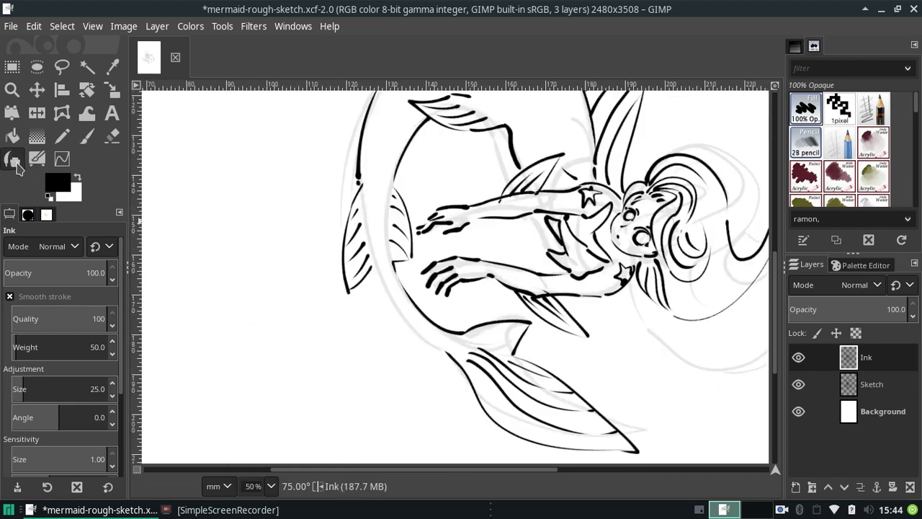
{"action": "left_click_drag", "start_coordinate": [374, 276], "coordinate": [458, 336]}
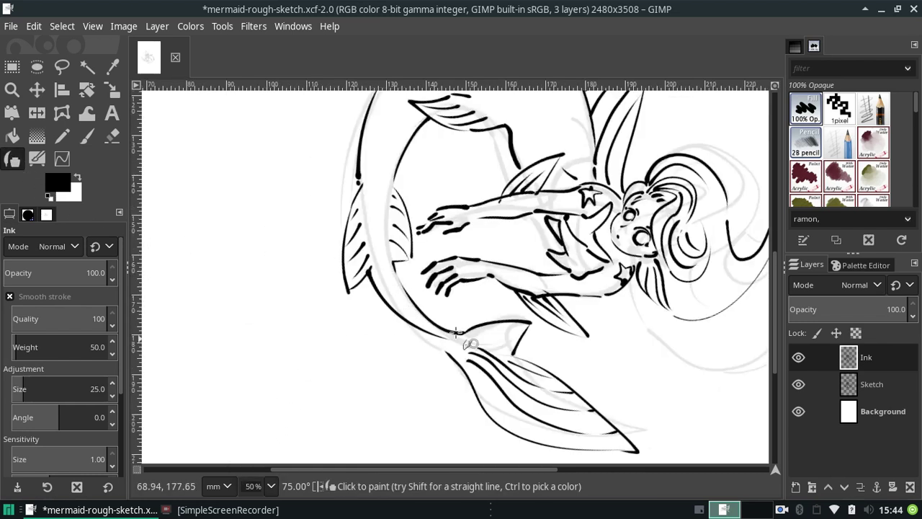
{"action": "key", "text": "ctrl+z"}
{"action": "left_click_drag", "start_coordinate": [375, 267], "coordinate": [464, 344]}
{"action": "key", "text": "ctrl+z"}
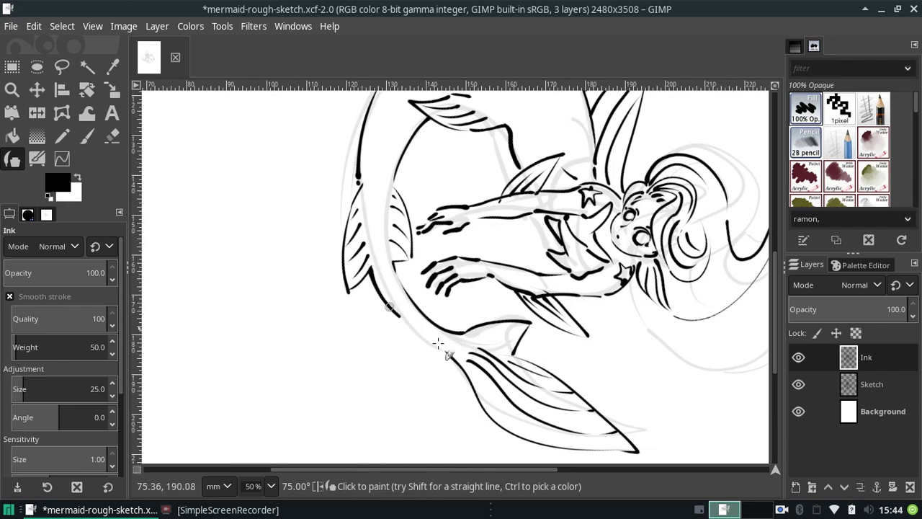
{"action": "left_click_drag", "start_coordinate": [372, 264], "coordinate": [454, 356]}
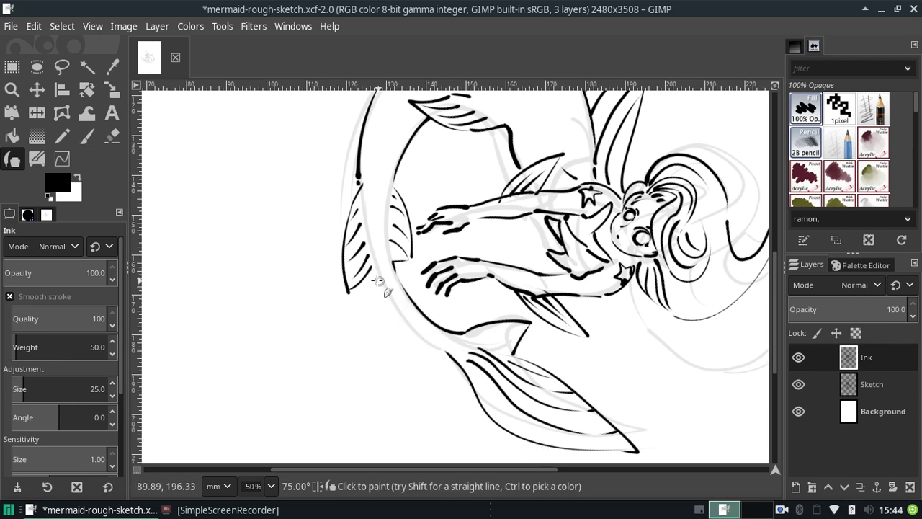
Step: Retry the tail's lower-curve stroke several times, undoing each attempt
{"action": "left_click_drag", "start_coordinate": [374, 280], "coordinate": [455, 352]}
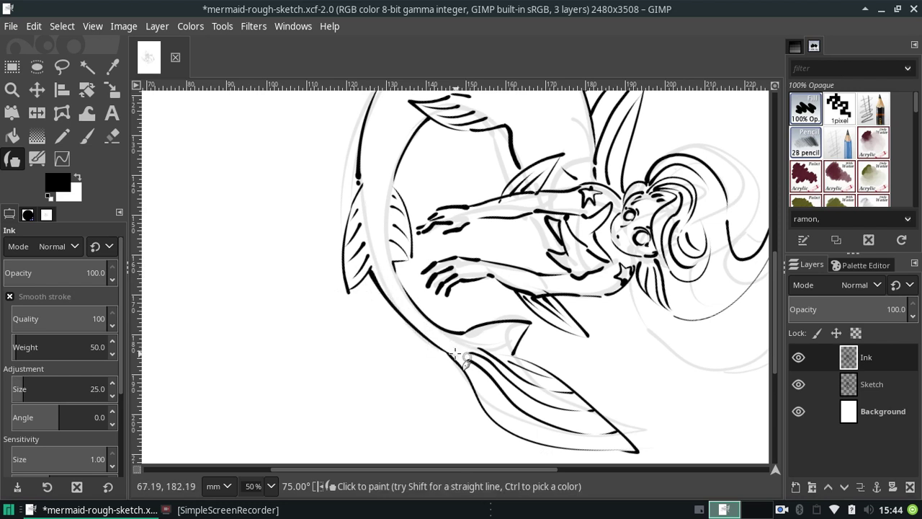
{"action": "key", "text": "ctrl+z"}
{"action": "left_click_drag", "start_coordinate": [374, 288], "coordinate": [455, 351]}
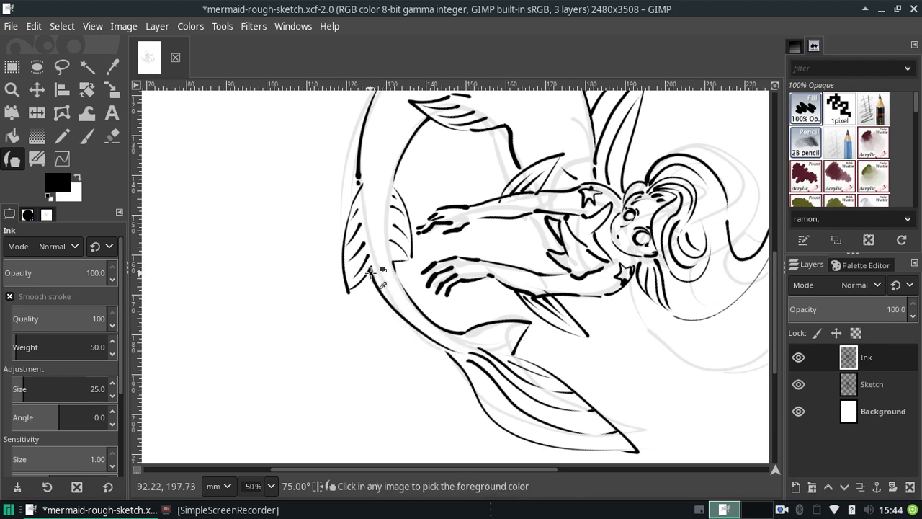
{"action": "key", "text": "ctrl+z"}
{"action": "left_click_drag", "start_coordinate": [374, 288], "coordinate": [455, 350]}
{"action": "key", "text": "ctrl+z"}
{"action": "left_click_drag", "start_coordinate": [374, 288], "coordinate": [461, 347]}
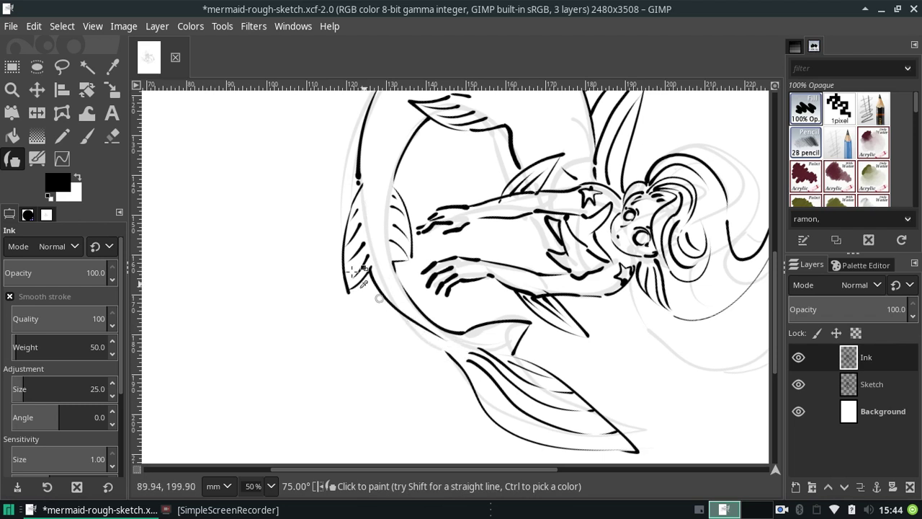
{"action": "key", "text": "ctrl+z"}
{"action": "left_click", "coordinate": [93, 25]}
{"action": "mouse_move", "coordinate": [143, 111]}
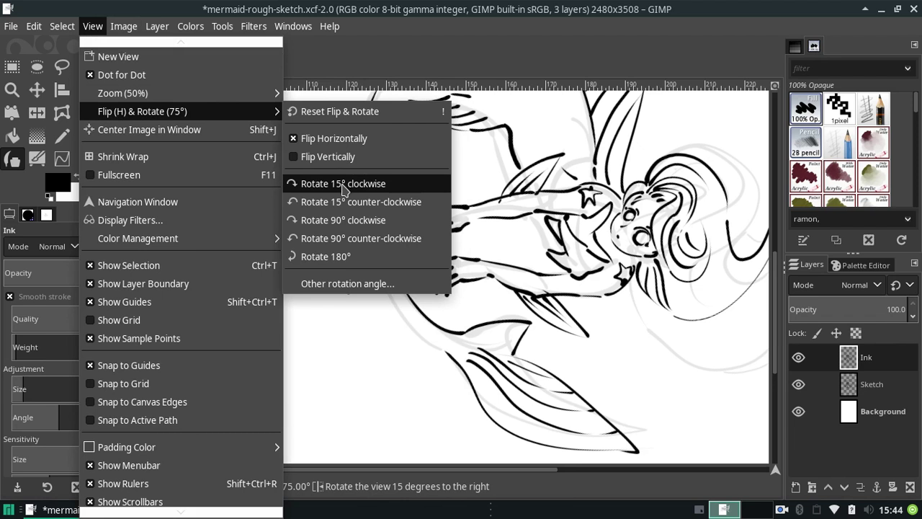
Step: Adjust the view rotation in 15° steps to reach 90°
{"action": "left_click", "coordinate": [350, 203]}
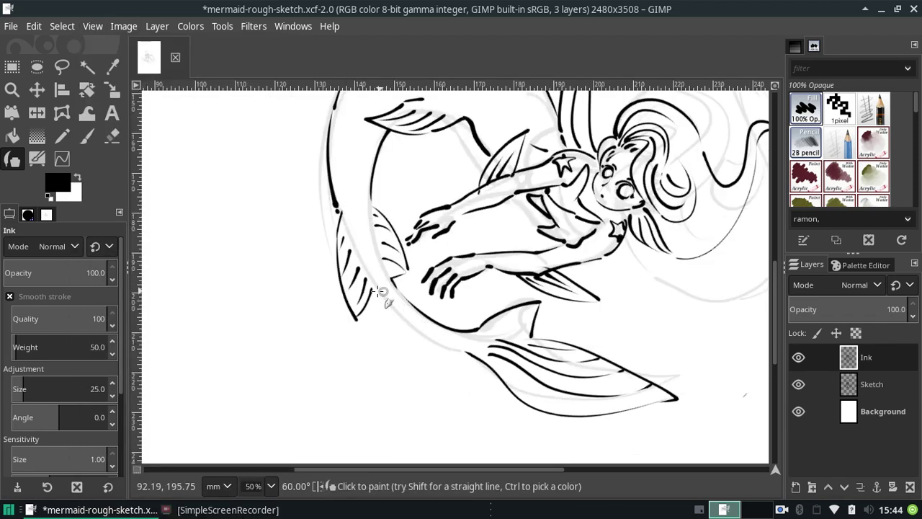
{"action": "left_click", "coordinate": [92, 26]}
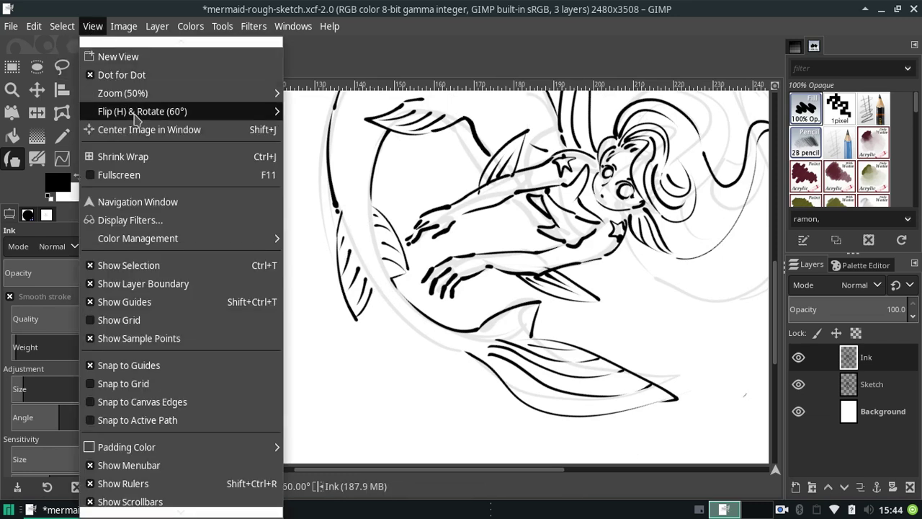
{"action": "left_click", "coordinate": [343, 183]}
{"action": "left_click", "coordinate": [92, 26]}
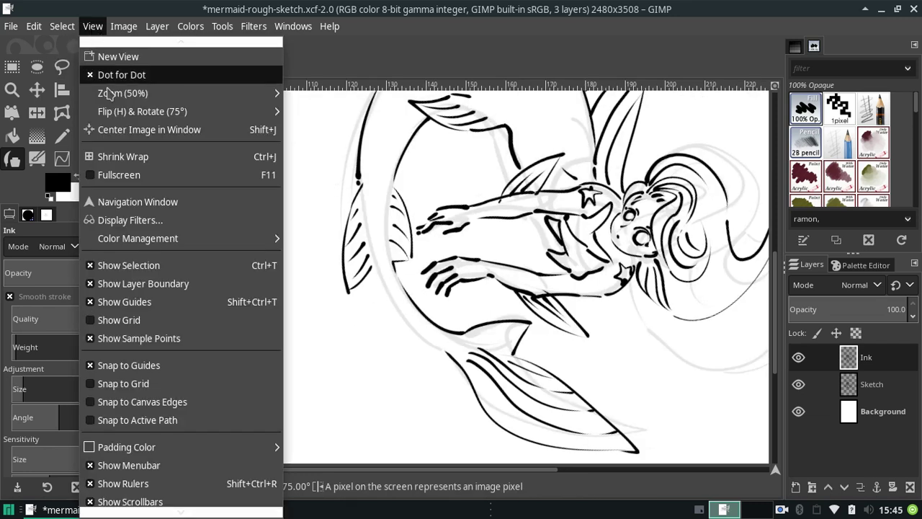
{"action": "mouse_move", "coordinate": [142, 111]}
{"action": "left_click", "coordinate": [367, 184]}
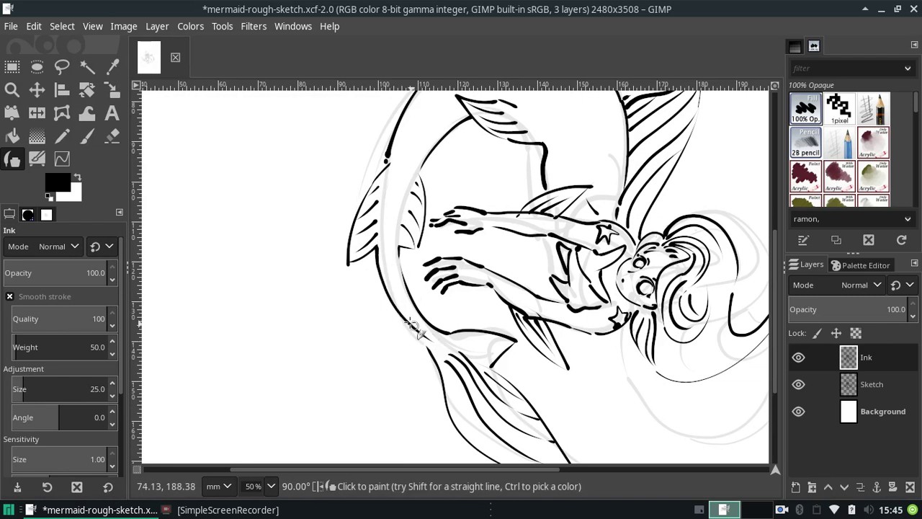
Step: Ink the body curve from below the fin down to the tail, redrawing it once
{"action": "left_click_drag", "start_coordinate": [374, 248], "coordinate": [434, 351]}
{"action": "key", "text": "ctrl+z"}
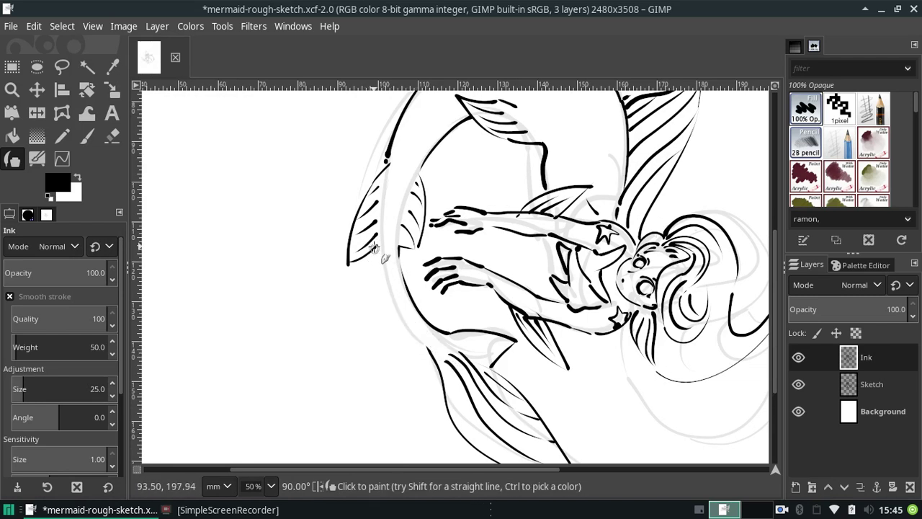
{"action": "left_click_drag", "start_coordinate": [369, 247], "coordinate": [427, 345]}
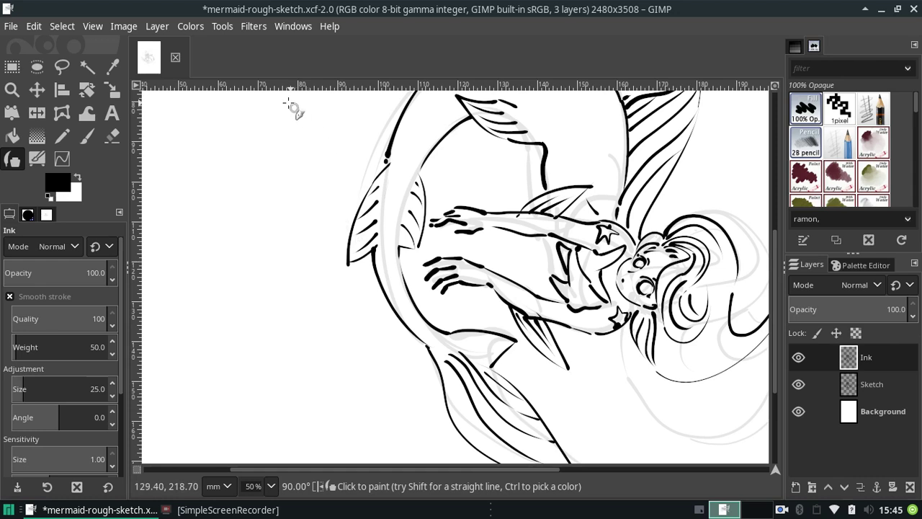
{"action": "left_click", "coordinate": [91, 27]}
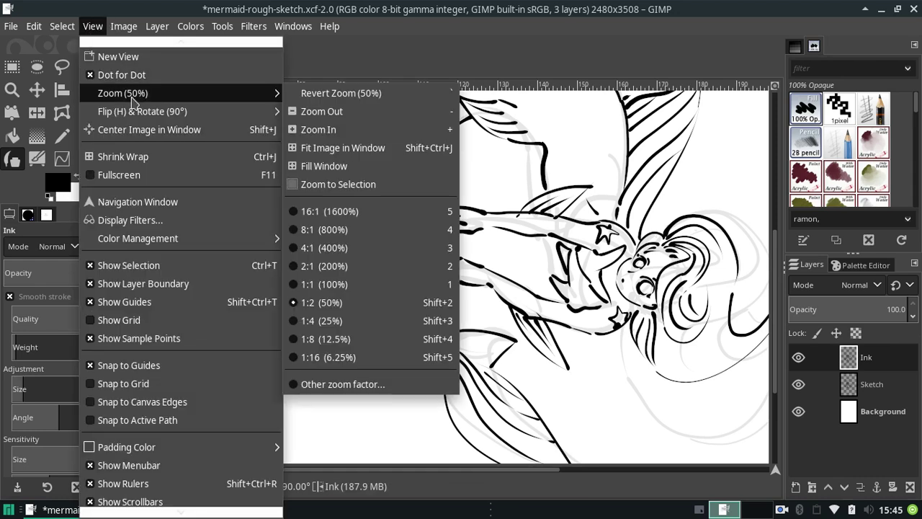
Step: Reset the view rotation and erase the stray ink speck left of the head
{"action": "left_click", "coordinate": [348, 113]}
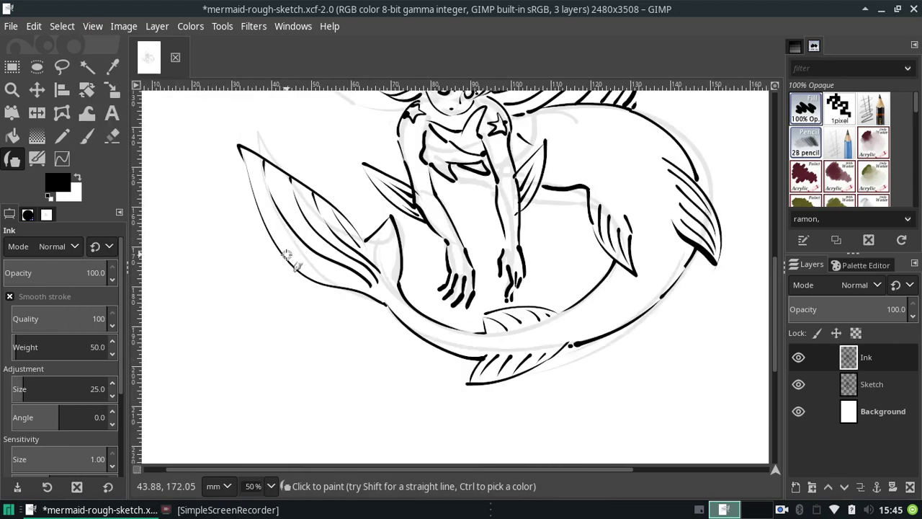
{"action": "left_click_drag", "start_coordinate": [775, 325], "coordinate": [776, 268]}
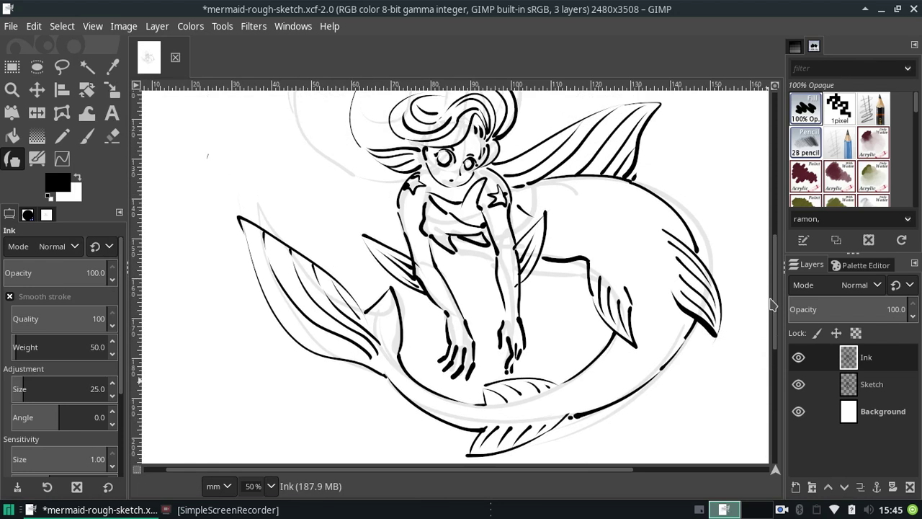
{"action": "scroll", "coordinate": [772, 259], "scroll_direction": "down", "scroll_amount": 5}
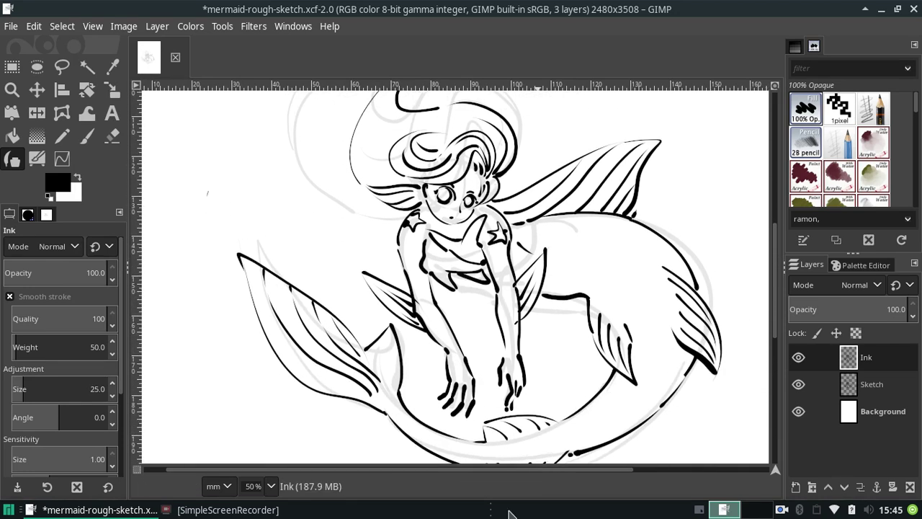
{"action": "left_click", "coordinate": [112, 135]}
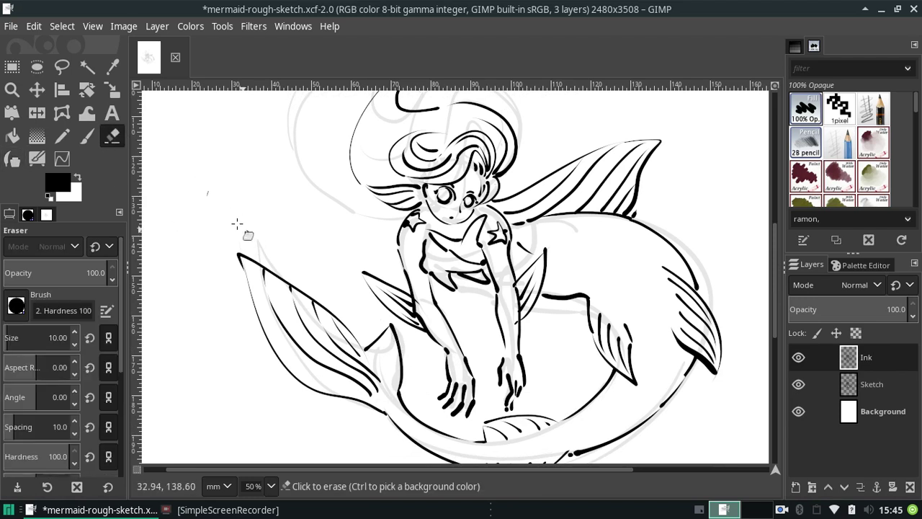
{"action": "left_click", "coordinate": [207, 193]}
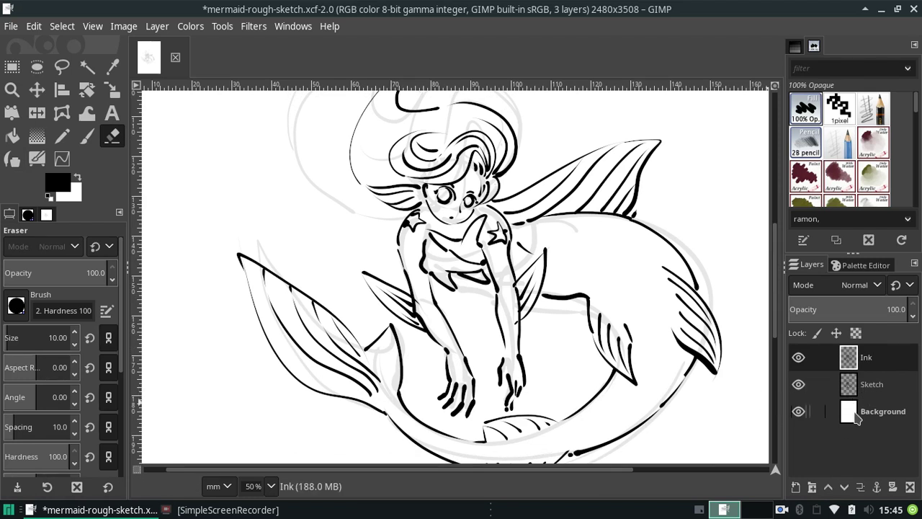
Step: Add an empty layer above Sketch, then return to the Ink layer with the Ink tool
{"action": "left_click", "coordinate": [865, 386]}
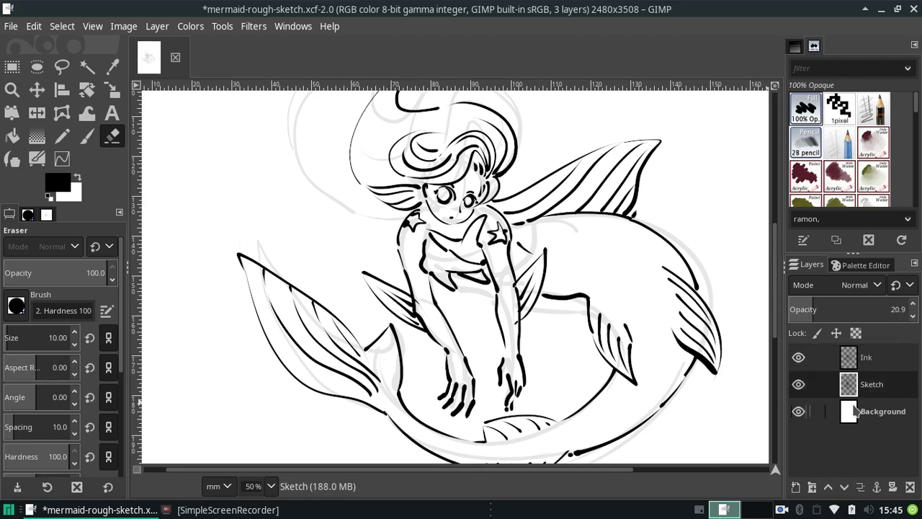
{"action": "left_click", "coordinate": [796, 487]}
{"action": "left_click", "coordinate": [881, 481]}
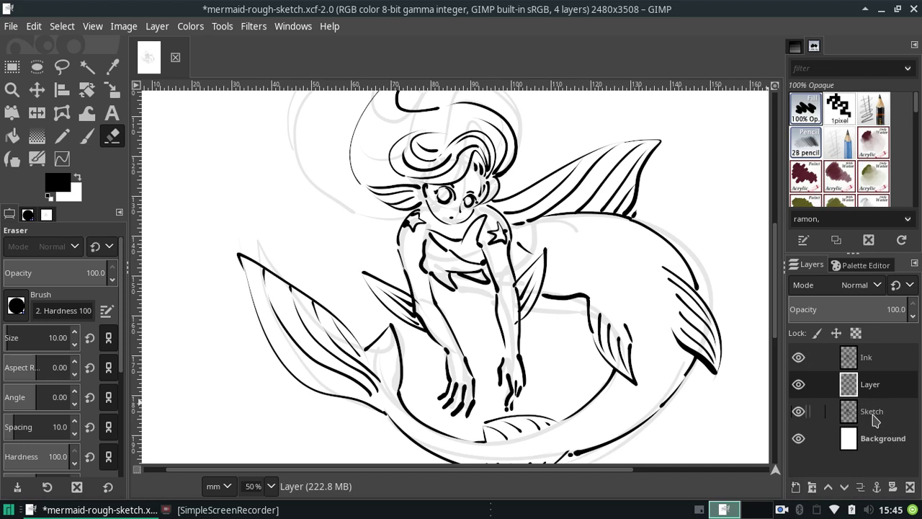
{"action": "left_click", "coordinate": [875, 359]}
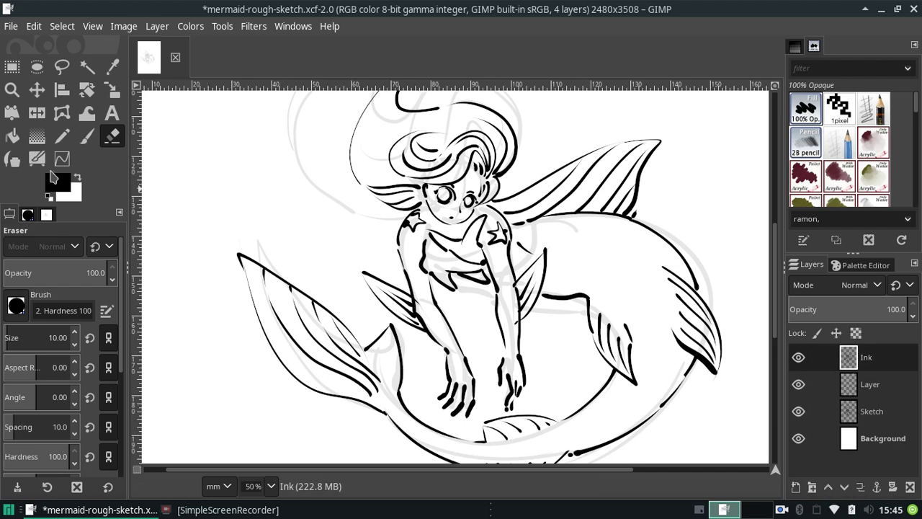
{"action": "left_click", "coordinate": [12, 159]}
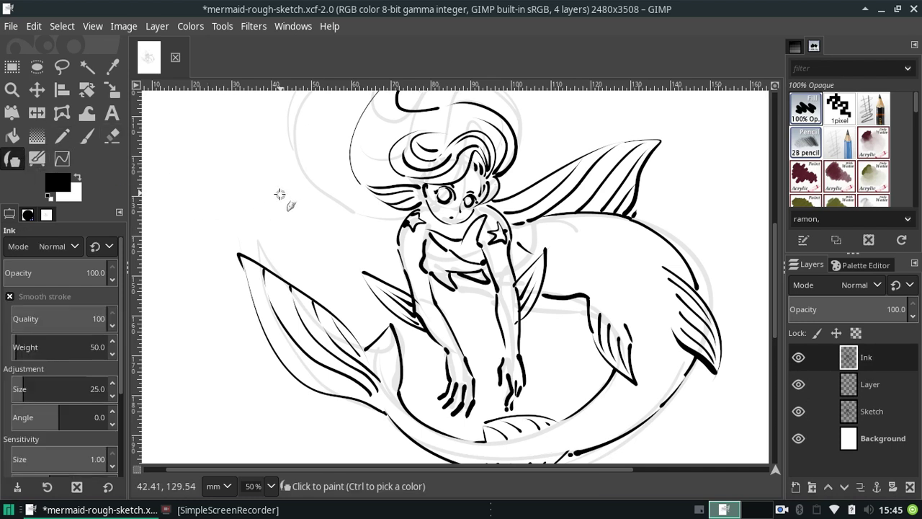
Step: Draw small bubble circles left of the mermaid's head, undoing failed attempts
{"action": "key", "text": "ctrl+z"}
{"action": "mouse_move", "coordinate": [268, 196]}
{"action": "left_mouse_down"}
{"action": "mouse_move", "coordinate": [294, 182]}
{"action": "mouse_move", "coordinate": [284, 194]}
{"action": "left_mouse_up"}
{"action": "key", "text": "ctrl+z"}
{"action": "key", "text": "ctrl+z"}
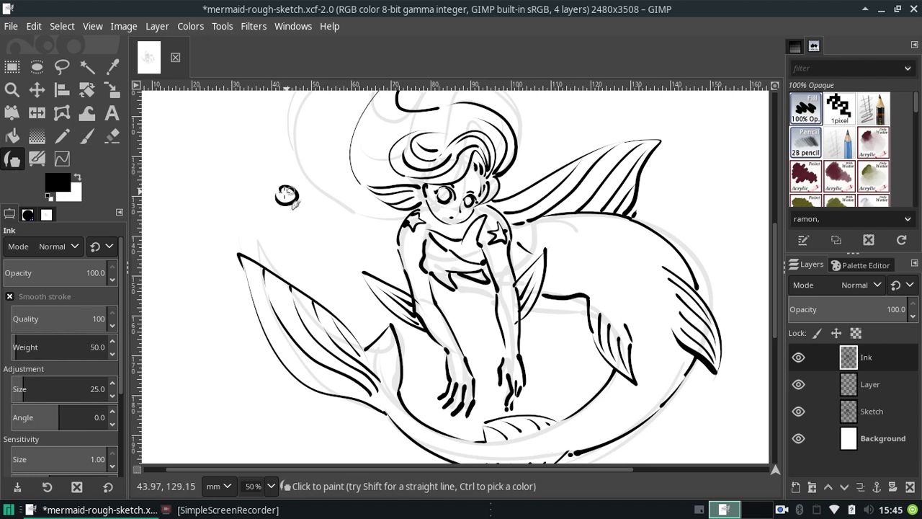
{"action": "key", "text": "ctrl+z"}
{"action": "mouse_move", "coordinate": [274, 234]}
{"action": "left_mouse_down"}
{"action": "mouse_move", "coordinate": [296, 226]}
{"action": "mouse_move", "coordinate": [290, 236]}
{"action": "mouse_move", "coordinate": [276, 220]}
{"action": "left_mouse_up"}
{"action": "key", "text": "ctrl+z"}
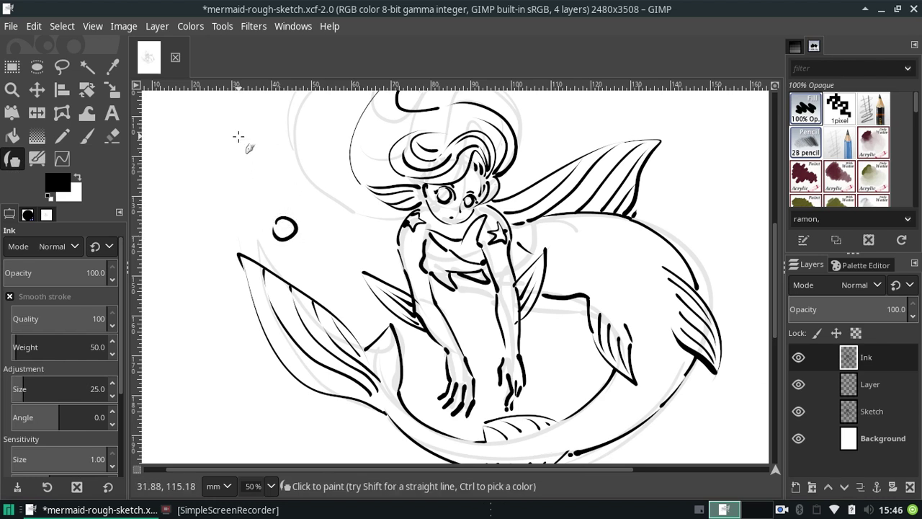
Step: Add bubbles at the top left, top and upper right, plus a large one at the left edge
{"action": "key", "text": "ctrl"}
{"action": "left_click_drag", "start_coordinate": [245, 134], "coordinate": [239, 137]}
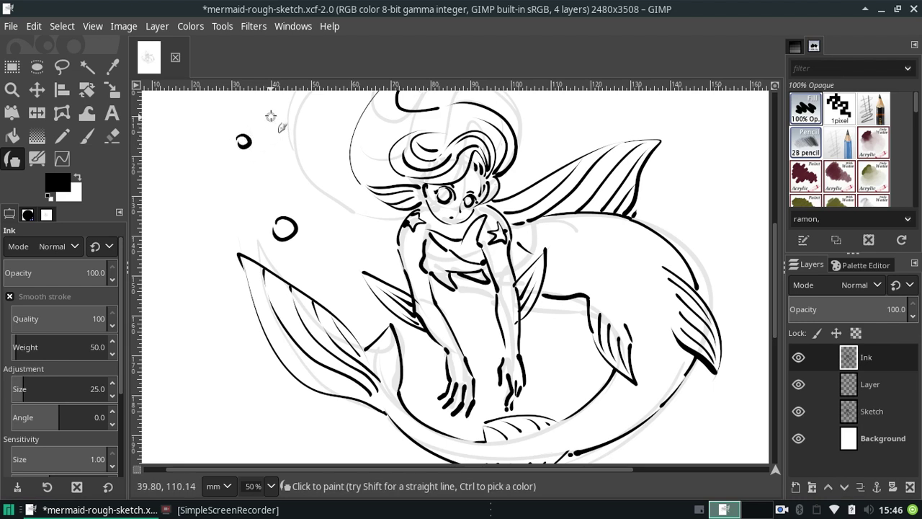
{"action": "left_click", "coordinate": [274, 113]}
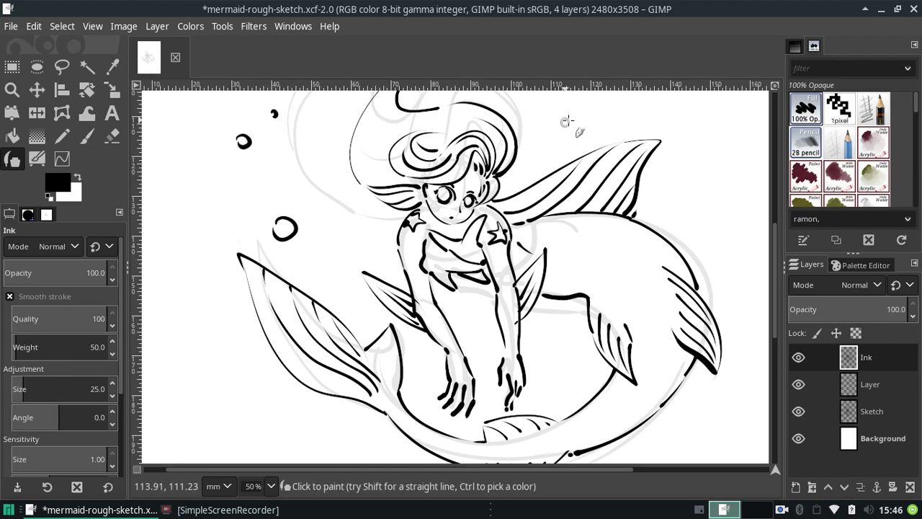
{"action": "left_click_drag", "start_coordinate": [566, 120], "coordinate": [564, 122]}
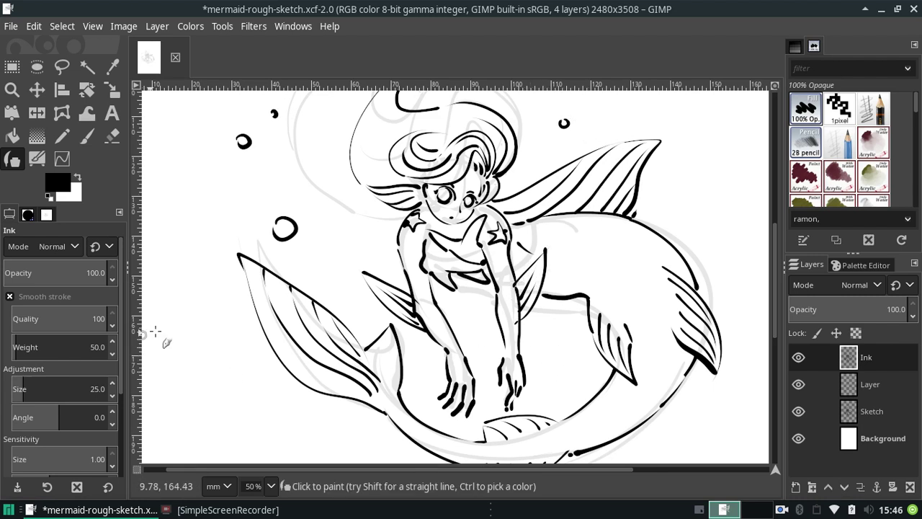
{"action": "mouse_move", "coordinate": [169, 305]}
{"action": "left_mouse_down"}
{"action": "mouse_move", "coordinate": [194, 298]}
{"action": "mouse_move", "coordinate": [200, 329]}
{"action": "mouse_move", "coordinate": [171, 298]}
{"action": "mouse_move", "coordinate": [191, 289]}
{"action": "left_mouse_up"}
{"action": "key", "text": "ctrl+z"}
{"action": "key", "text": "ctrl+z"}
{"action": "key", "text": "ctrl+z"}
{"action": "key", "text": "ctrl+z"}
{"action": "key", "text": "ctrl+z"}
{"action": "key", "text": "ctrl+z"}
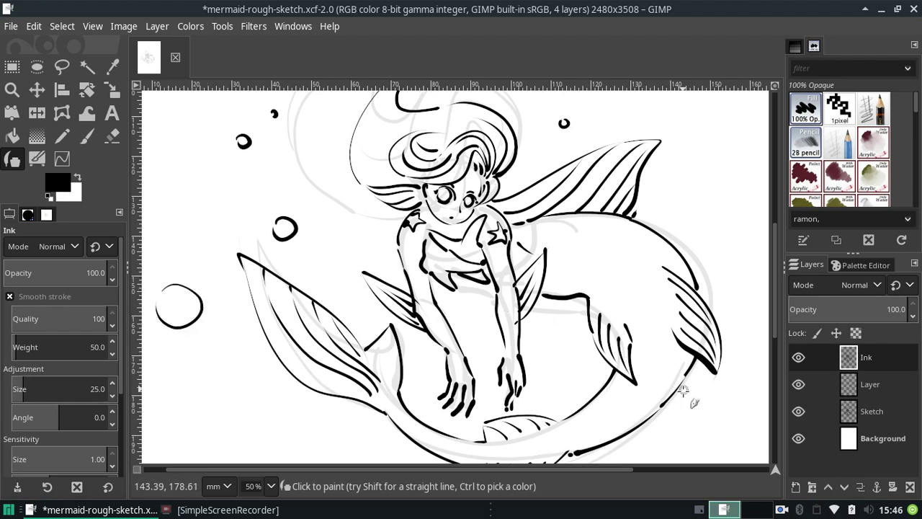
Step: Rename the new layer to 'color' and make the Ink layer active
{"action": "double_click", "coordinate": [870, 385]}
{"action": "type", "text": "colo"}
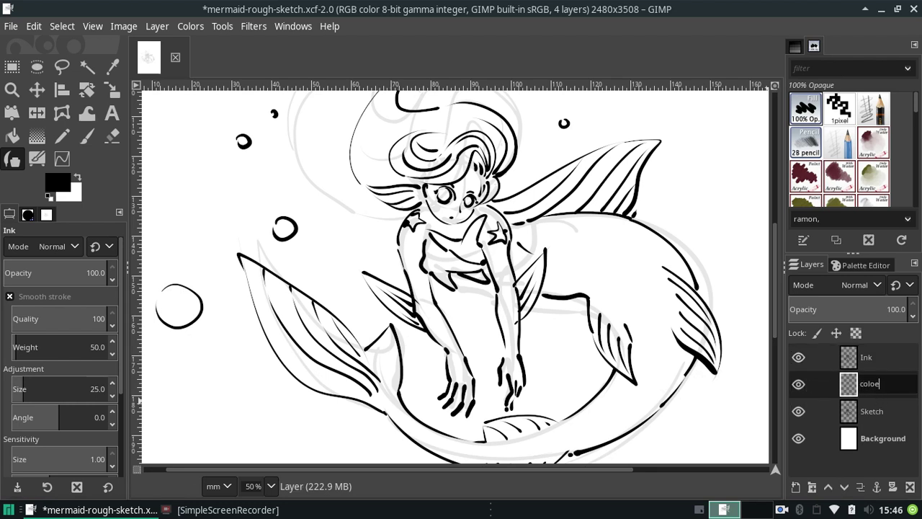
{"action": "type", "text": "r"}
{"action": "key", "text": "Return"}
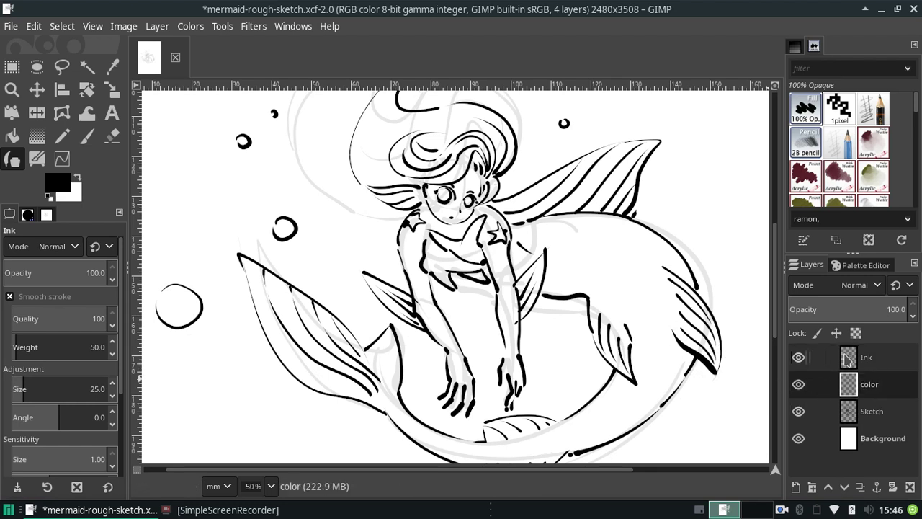
{"action": "left_click", "coordinate": [880, 364]}
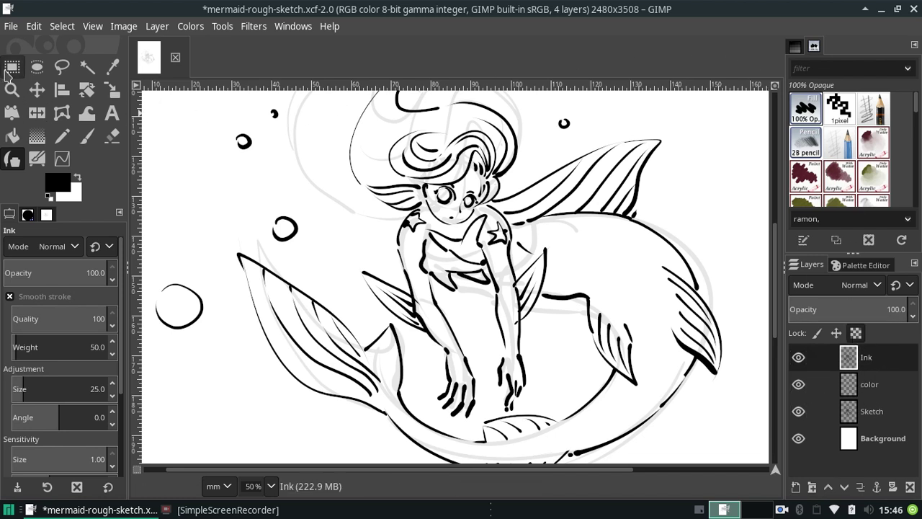
{"action": "left_click", "coordinate": [11, 67]}
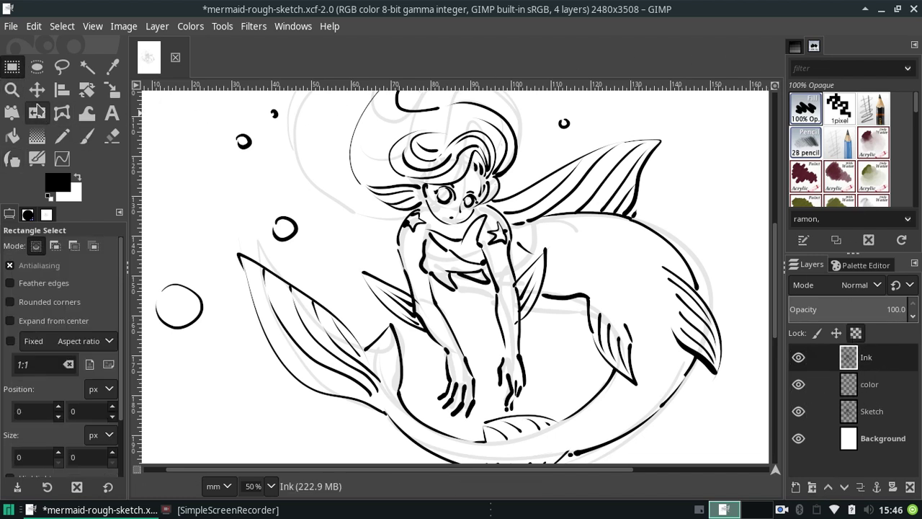
Step: Pick the pure blue swatch from the Web palette as the foreground colour
{"action": "left_click", "coordinate": [59, 184]}
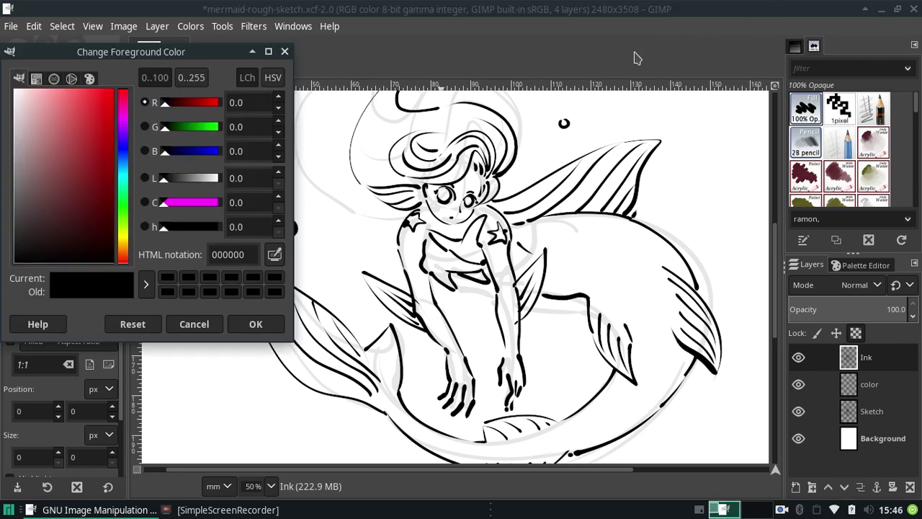
{"action": "left_click", "coordinate": [284, 51]}
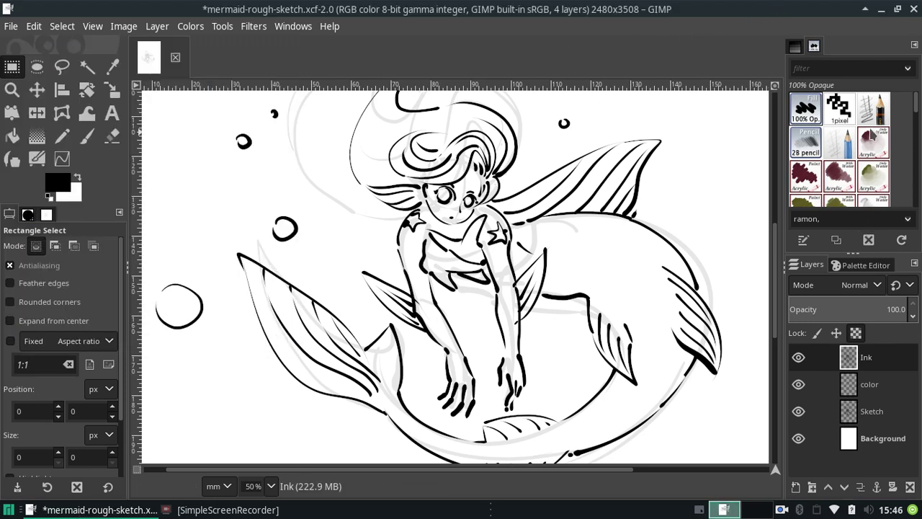
{"action": "left_click", "coordinate": [861, 265]}
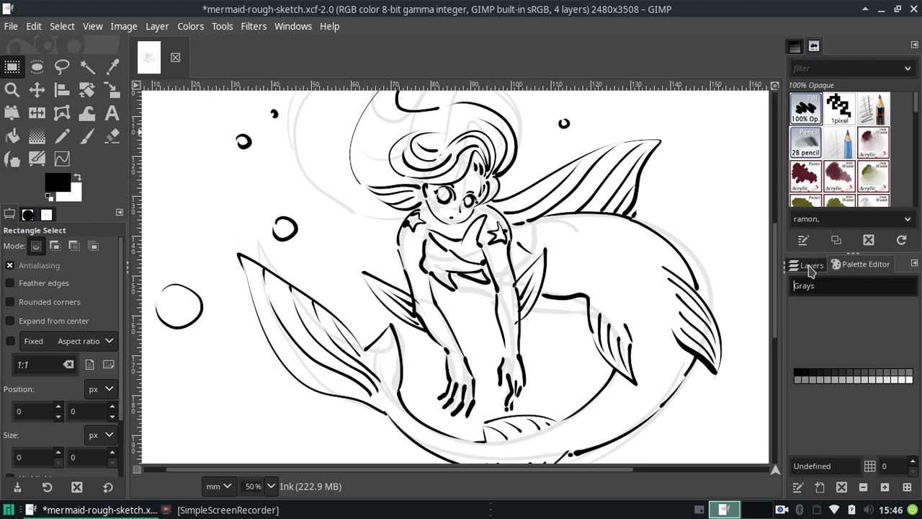
{"action": "left_click", "coordinate": [814, 46]}
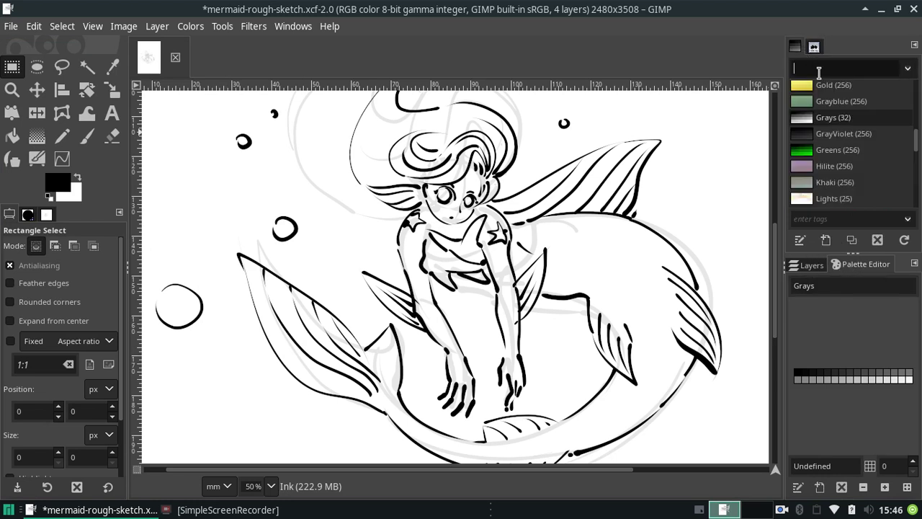
{"action": "left_click_drag", "start_coordinate": [917, 142], "coordinate": [912, 209]}
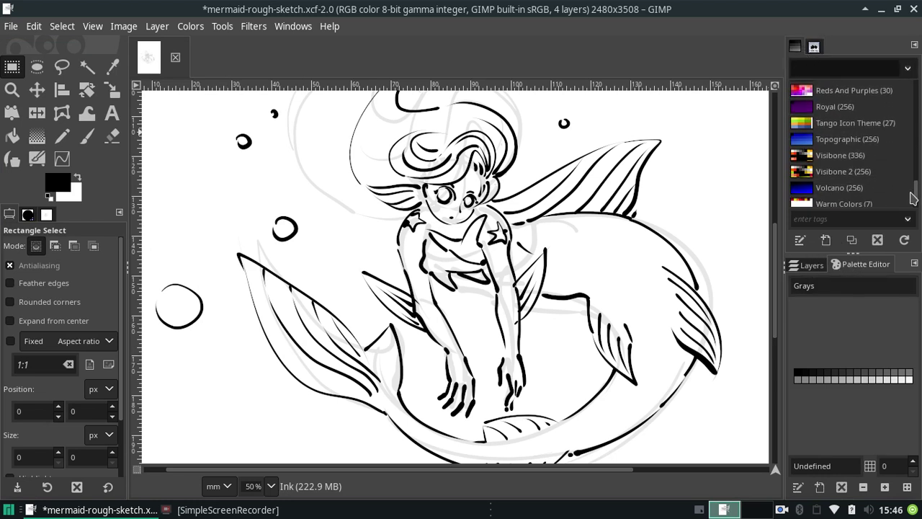
{"action": "left_click", "coordinate": [819, 199]}
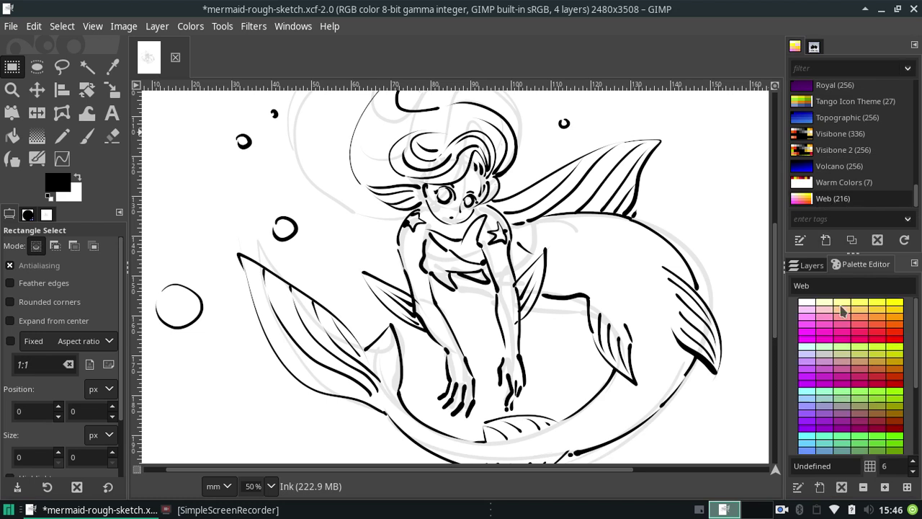
{"action": "left_click_drag", "start_coordinate": [918, 332], "coordinate": [918, 425]}
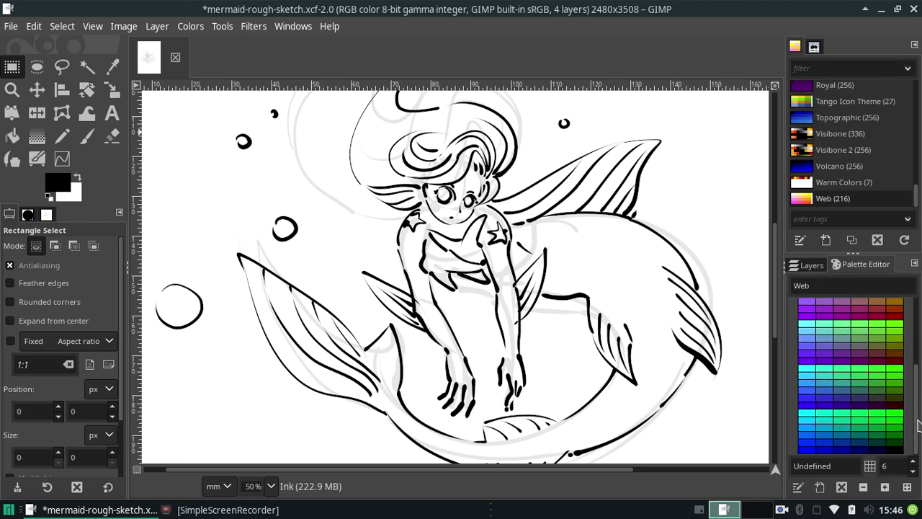
{"action": "left_click", "coordinate": [808, 451]}
{"action": "left_click", "coordinate": [814, 47]}
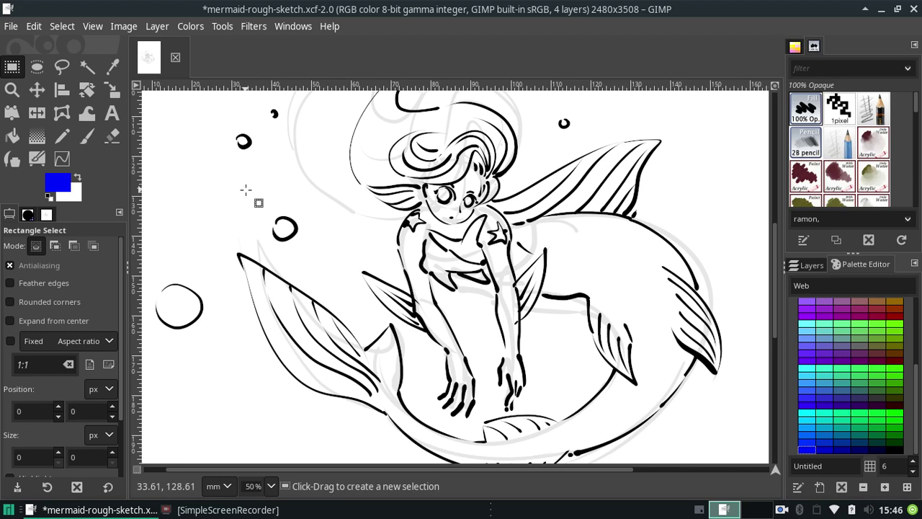
Step: Select all, fill the Ink layer with the blue foreground colour, deselect, and activate the color layer
{"action": "key", "text": "ctrl+a"}
{"action": "left_click", "coordinate": [33, 26]}
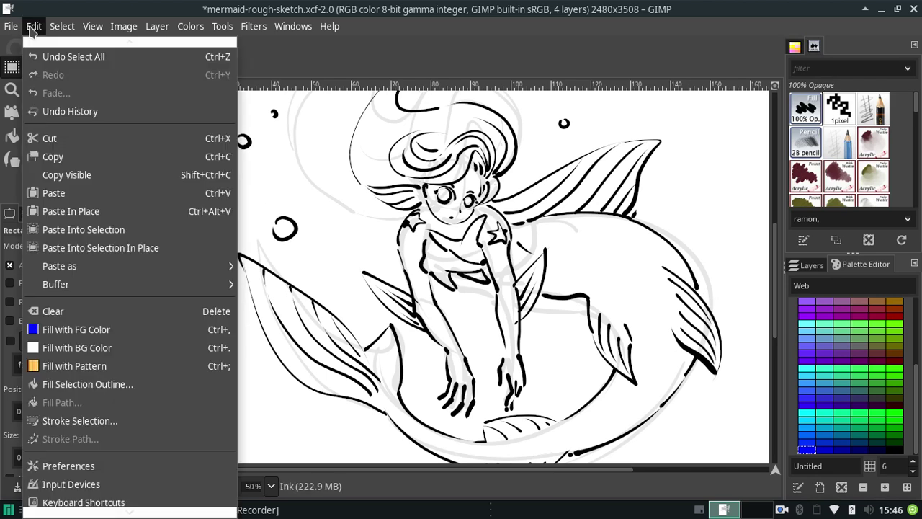
{"action": "left_click", "coordinate": [72, 331]}
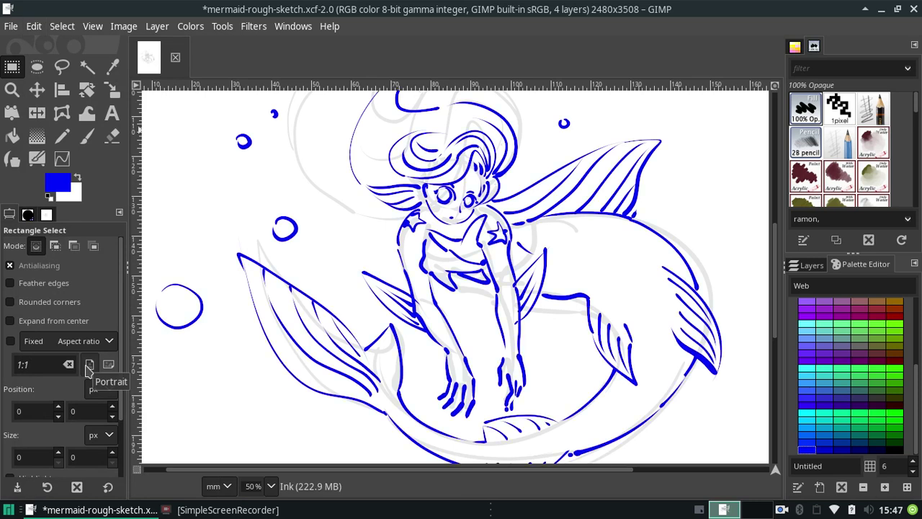
{"action": "left_click", "coordinate": [34, 26]}
{"action": "mouse_move", "coordinate": [62, 26]}
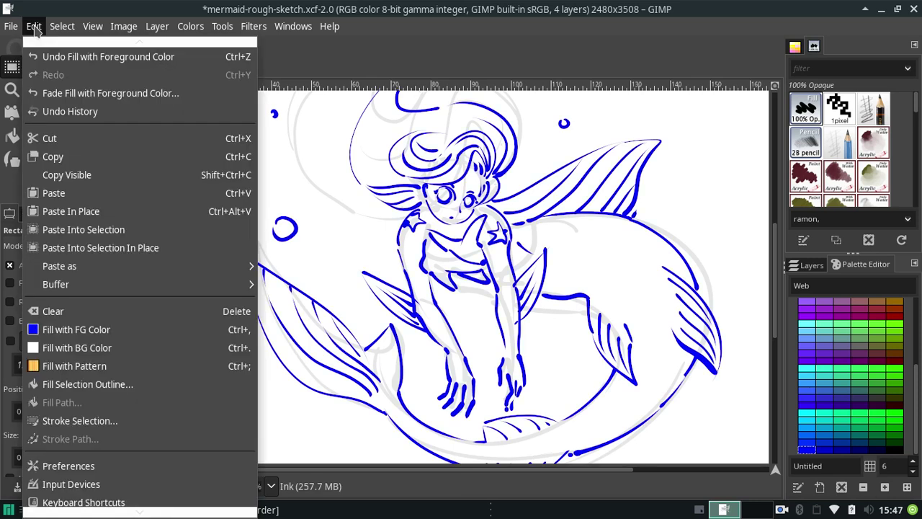
{"action": "left_click", "coordinate": [74, 64]}
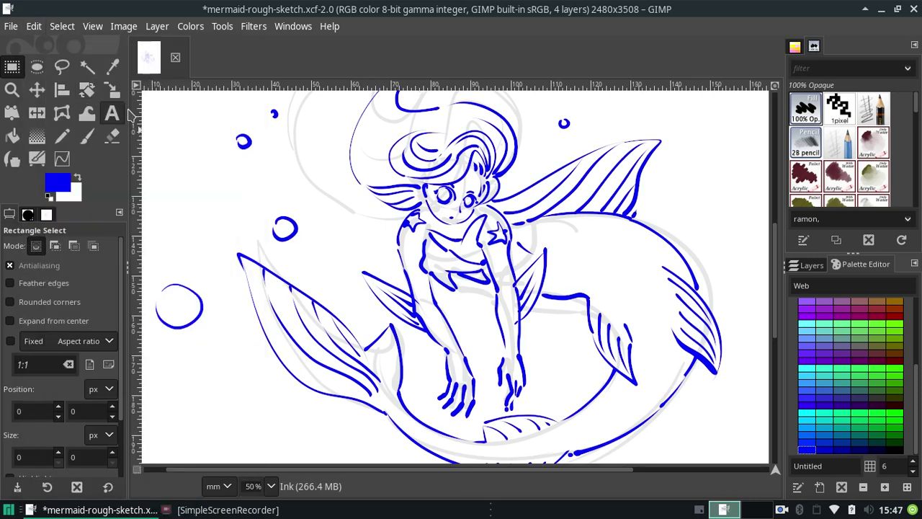
{"action": "left_click", "coordinate": [812, 265]}
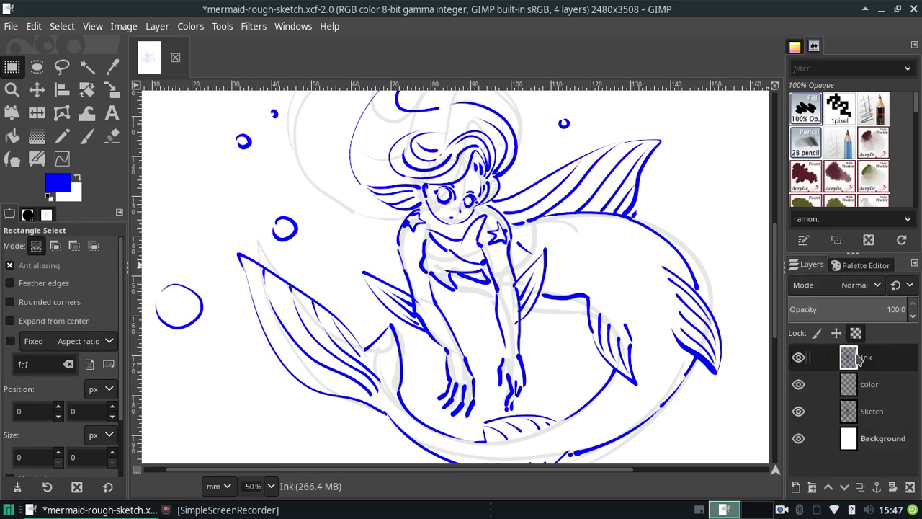
{"action": "left_click", "coordinate": [872, 390]}
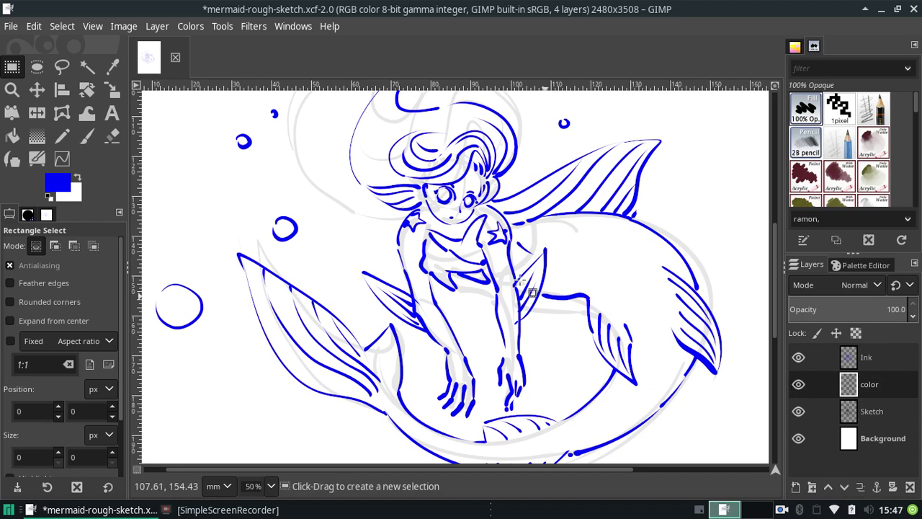
Step: Switch to the Paintbrush with a lighter sky blue from the Web palette, undoing a test patch
{"action": "left_click", "coordinate": [795, 47]}
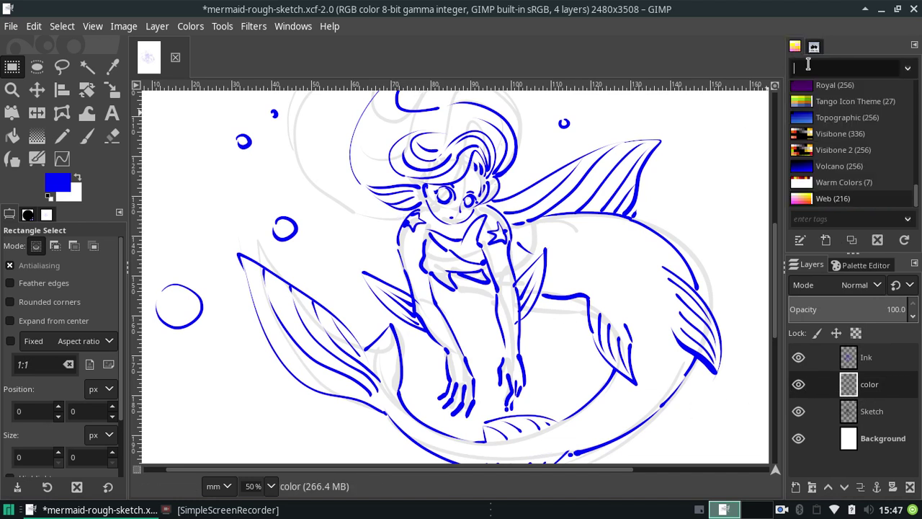
{"action": "left_click", "coordinate": [86, 138]}
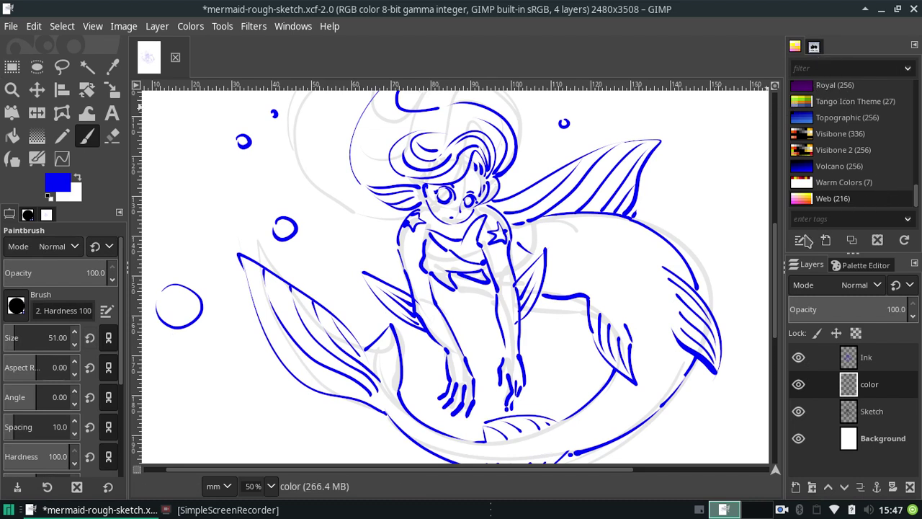
{"action": "left_click", "coordinate": [850, 266]}
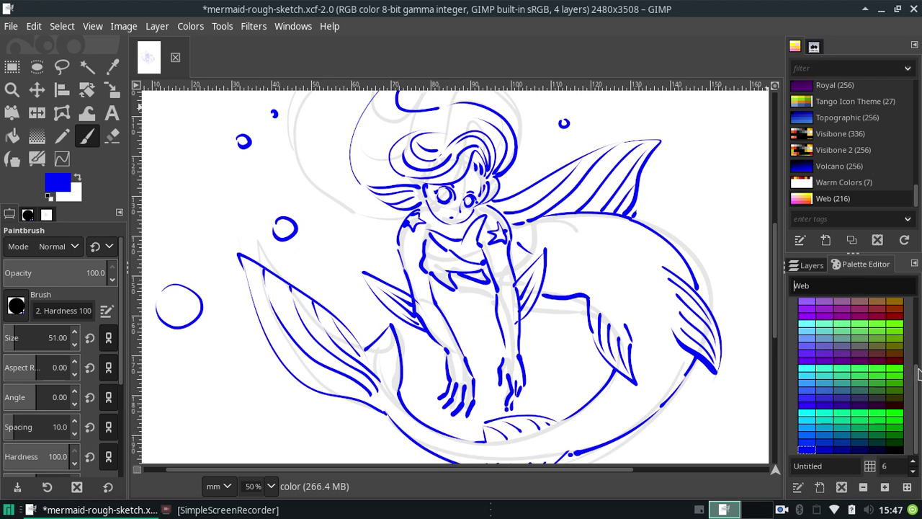
{"action": "left_click", "coordinate": [808, 434]}
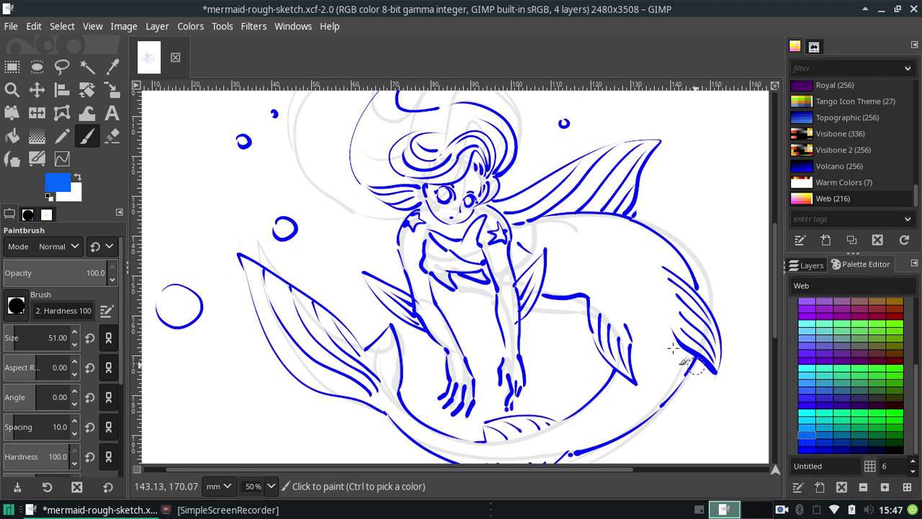
{"action": "mouse_move", "coordinate": [616, 397]}
{"action": "left_mouse_down"}
{"action": "mouse_move", "coordinate": [591, 421]}
{"action": "mouse_move", "coordinate": [629, 381]}
{"action": "mouse_move", "coordinate": [616, 400]}
{"action": "mouse_move", "coordinate": [616, 390]}
{"action": "mouse_move", "coordinate": [626, 410]}
{"action": "mouse_move", "coordinate": [605, 419]}
{"action": "mouse_move", "coordinate": [634, 389]}
{"action": "left_mouse_up"}
{"action": "key", "text": "ctrl+z"}
{"action": "left_click", "coordinate": [807, 426]}
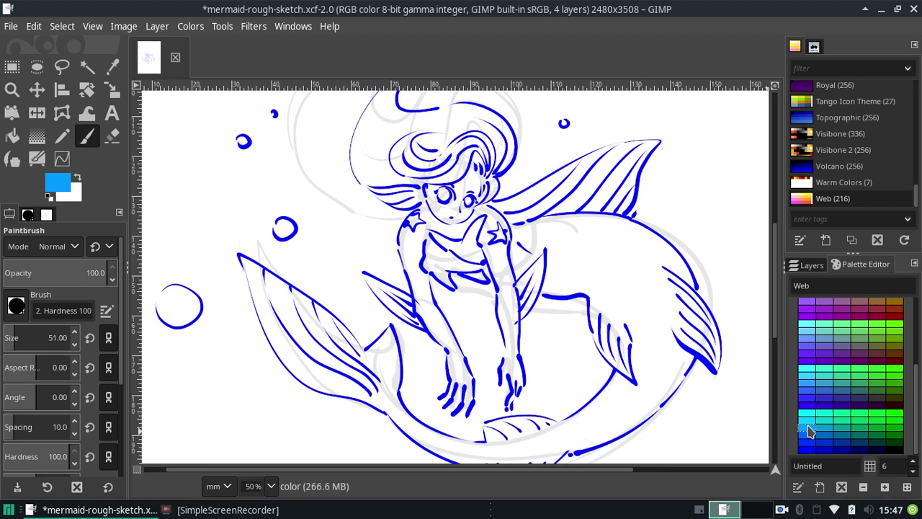
Step: Paint light blue over the tail, fill the tail-fin gaps, the upper fin, and the arm-to-tail area
{"action": "mouse_move", "coordinate": [624, 387]}
{"action": "left_mouse_down"}
{"action": "mouse_move", "coordinate": [570, 399]}
{"action": "mouse_move", "coordinate": [607, 388]}
{"action": "mouse_move", "coordinate": [615, 405]}
{"action": "mouse_move", "coordinate": [596, 421]}
{"action": "mouse_move", "coordinate": [652, 358]}
{"action": "mouse_move", "coordinate": [602, 317]}
{"action": "mouse_move", "coordinate": [612, 353]}
{"action": "mouse_move", "coordinate": [606, 320]}
{"action": "mouse_move", "coordinate": [621, 358]}
{"action": "mouse_move", "coordinate": [598, 294]}
{"action": "left_mouse_up"}
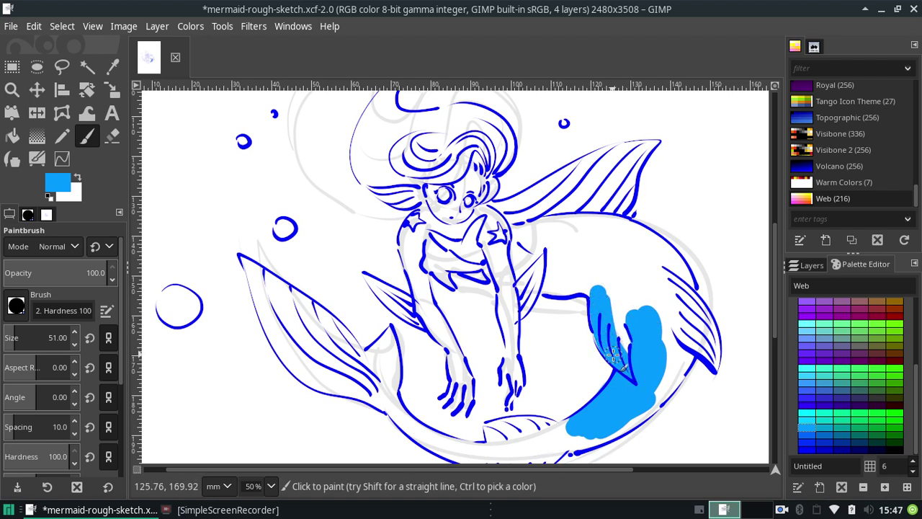
{"action": "mouse_move", "coordinate": [613, 354]}
{"action": "left_mouse_down"}
{"action": "mouse_move", "coordinate": [599, 288]}
{"action": "mouse_move", "coordinate": [619, 339]}
{"action": "mouse_move", "coordinate": [632, 283]}
{"action": "mouse_move", "coordinate": [636, 303]}
{"action": "mouse_move", "coordinate": [632, 270]}
{"action": "mouse_move", "coordinate": [600, 228]}
{"action": "mouse_move", "coordinate": [656, 274]}
{"action": "mouse_move", "coordinate": [672, 262]}
{"action": "mouse_move", "coordinate": [679, 328]}
{"action": "mouse_move", "coordinate": [692, 310]}
{"action": "mouse_move", "coordinate": [688, 289]}
{"action": "mouse_move", "coordinate": [709, 335]}
{"action": "left_mouse_up"}
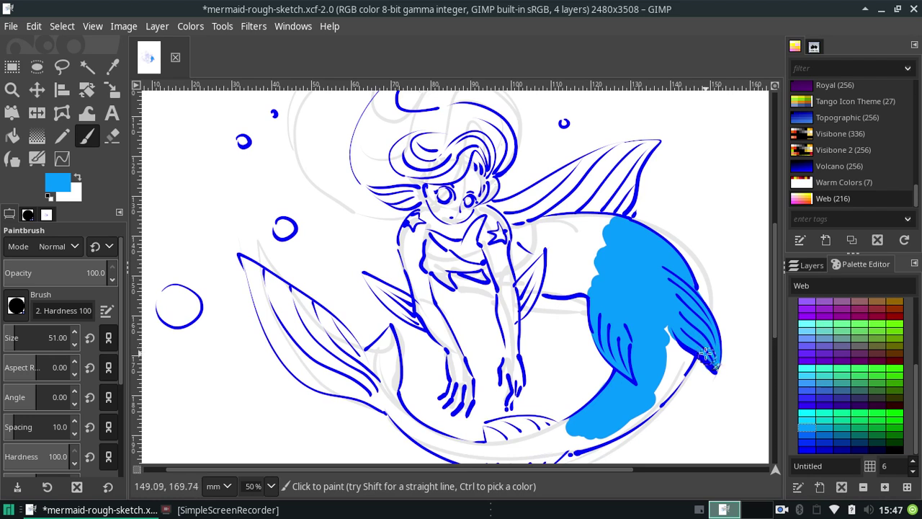
{"action": "left_click_drag", "start_coordinate": [693, 317], "coordinate": [633, 406]}
{"action": "left_click_drag", "start_coordinate": [683, 344], "coordinate": [635, 394]}
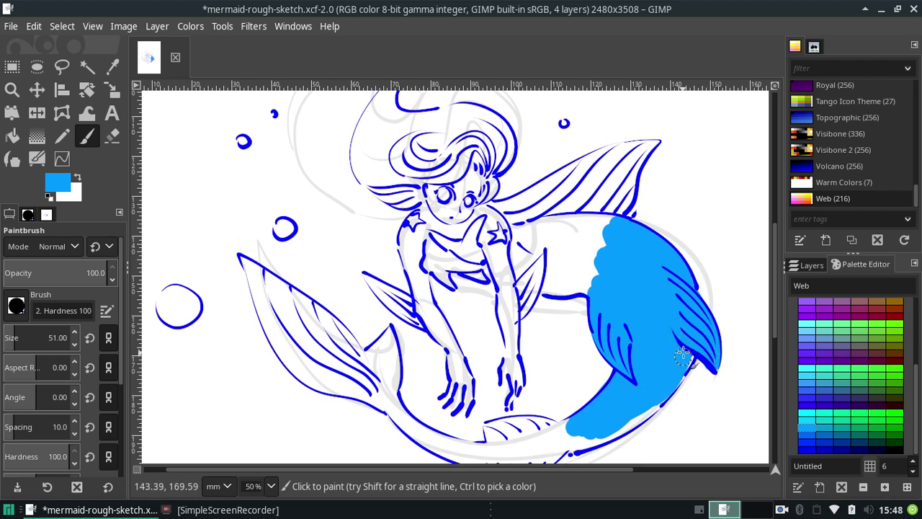
{"action": "left_click_drag", "start_coordinate": [688, 353], "coordinate": [641, 410]}
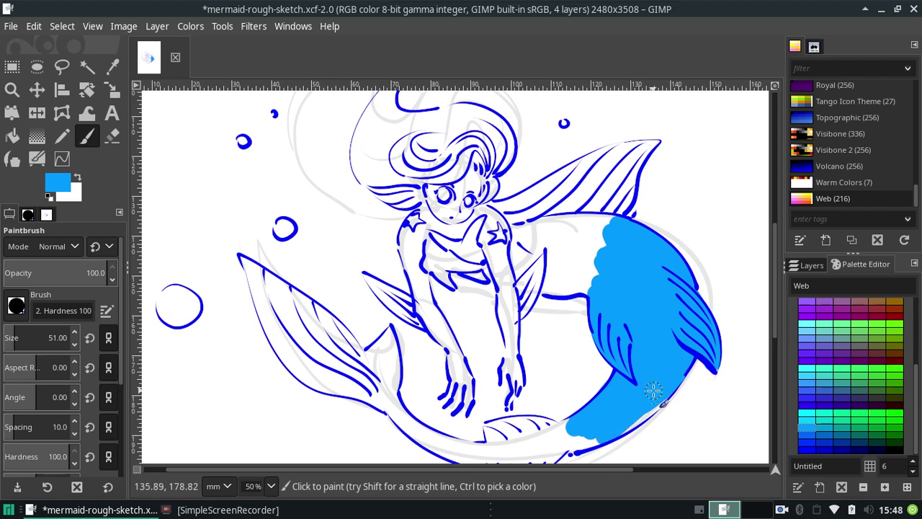
{"action": "mouse_move", "coordinate": [667, 382]}
{"action": "left_mouse_down"}
{"action": "mouse_move", "coordinate": [704, 356]}
{"action": "mouse_move", "coordinate": [713, 370]}
{"action": "left_mouse_up"}
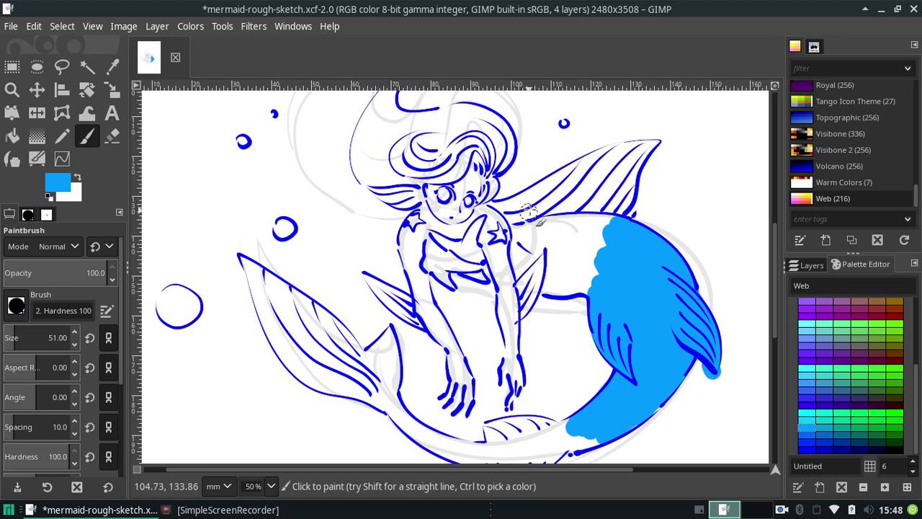
{"action": "mouse_move", "coordinate": [515, 218]}
{"action": "left_mouse_down"}
{"action": "mouse_move", "coordinate": [561, 210]}
{"action": "mouse_move", "coordinate": [610, 186]}
{"action": "mouse_move", "coordinate": [613, 209]}
{"action": "mouse_move", "coordinate": [639, 158]}
{"action": "mouse_move", "coordinate": [609, 137]}
{"action": "mouse_move", "coordinate": [606, 166]}
{"action": "mouse_move", "coordinate": [580, 176]}
{"action": "mouse_move", "coordinate": [589, 170]}
{"action": "left_mouse_up"}
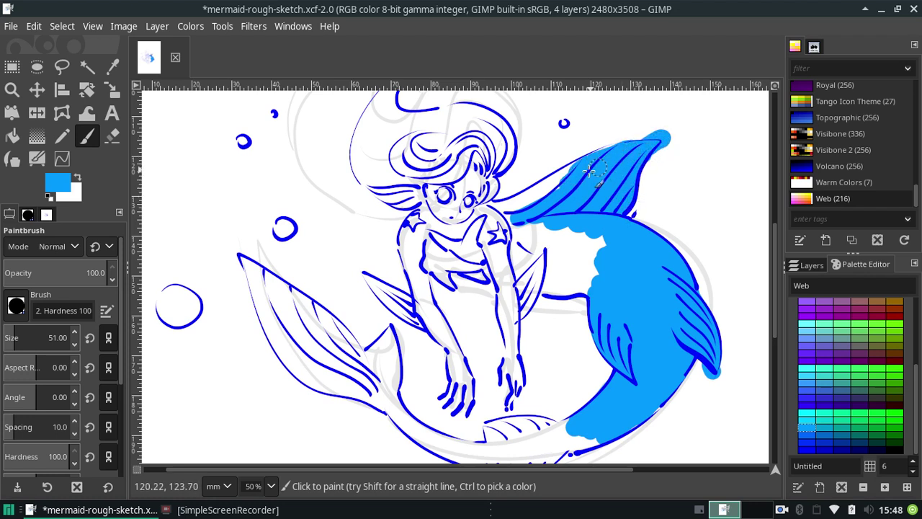
{"action": "mouse_move", "coordinate": [540, 190]}
{"action": "left_mouse_down"}
{"action": "mouse_move", "coordinate": [579, 177]}
{"action": "mouse_move", "coordinate": [490, 224]}
{"action": "mouse_move", "coordinate": [479, 210]}
{"action": "mouse_move", "coordinate": [498, 211]}
{"action": "left_mouse_up"}
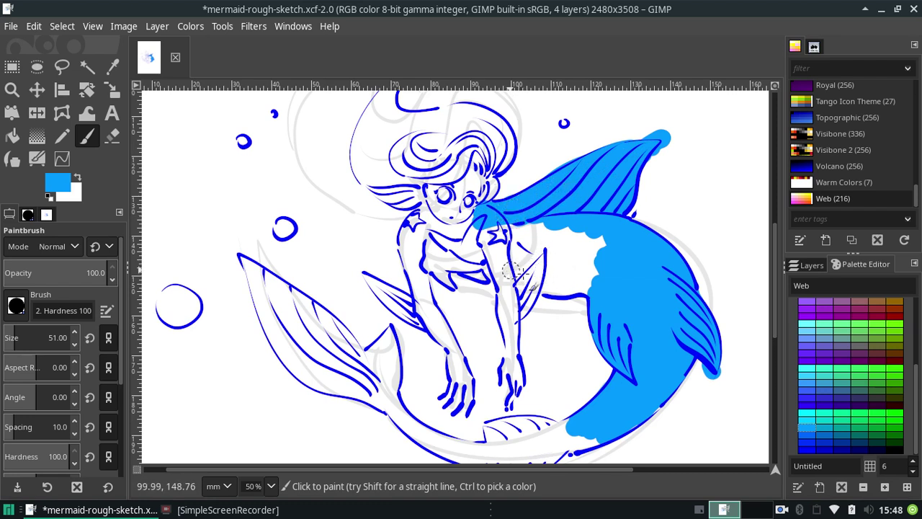
{"action": "mouse_move", "coordinate": [597, 272]}
{"action": "left_mouse_down"}
{"action": "mouse_move", "coordinate": [520, 272]}
{"action": "mouse_move", "coordinate": [580, 294]}
{"action": "mouse_move", "coordinate": [520, 277]}
{"action": "mouse_move", "coordinate": [535, 256]}
{"action": "mouse_move", "coordinate": [515, 274]}
{"action": "mouse_move", "coordinate": [535, 277]}
{"action": "mouse_move", "coordinate": [507, 301]}
{"action": "mouse_move", "coordinate": [496, 249]}
{"action": "mouse_move", "coordinate": [511, 279]}
{"action": "mouse_move", "coordinate": [485, 225]}
{"action": "mouse_move", "coordinate": [499, 233]}
{"action": "mouse_move", "coordinate": [511, 220]}
{"action": "mouse_move", "coordinate": [484, 242]}
{"action": "mouse_move", "coordinate": [530, 227]}
{"action": "mouse_move", "coordinate": [570, 255]}
{"action": "mouse_move", "coordinate": [628, 249]}
{"action": "left_mouse_up"}
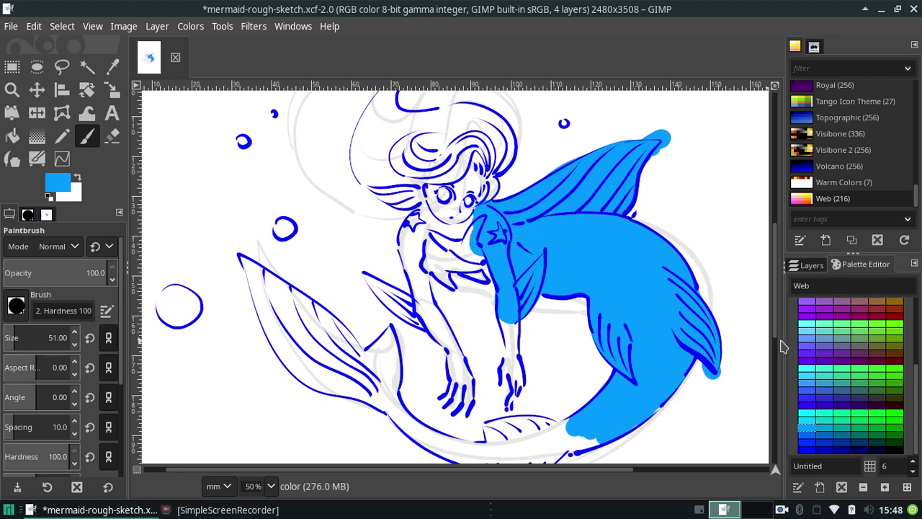
Step: Paint the face, hair, shoulder, body-to-tail gap and both arms light blue
{"action": "scroll", "coordinate": [756, 346], "scroll_direction": "down", "scroll_amount": 1}
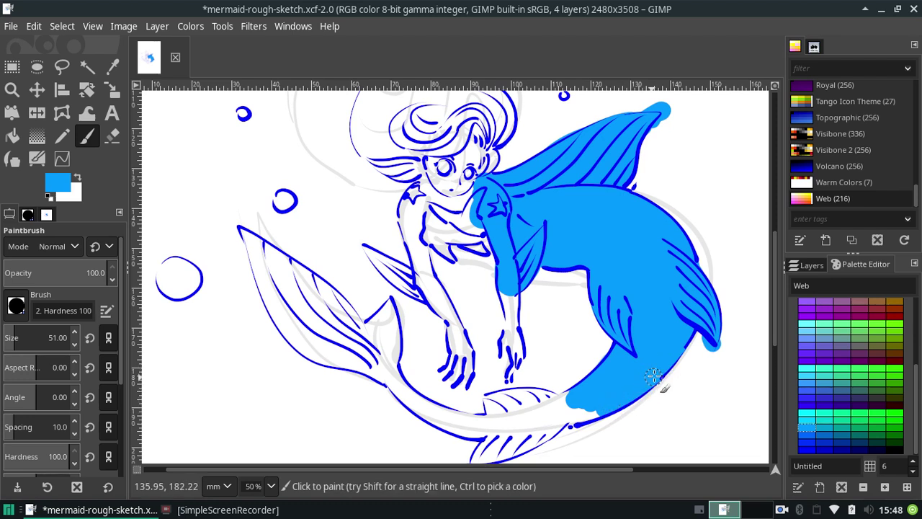
{"action": "mouse_move", "coordinate": [440, 165]}
{"action": "left_mouse_down"}
{"action": "mouse_move", "coordinate": [439, 187]}
{"action": "mouse_move", "coordinate": [444, 144]}
{"action": "mouse_move", "coordinate": [450, 179]}
{"action": "mouse_move", "coordinate": [461, 173]}
{"action": "mouse_move", "coordinate": [443, 166]}
{"action": "mouse_move", "coordinate": [457, 139]}
{"action": "mouse_move", "coordinate": [429, 155]}
{"action": "mouse_move", "coordinate": [398, 117]}
{"action": "left_mouse_up"}
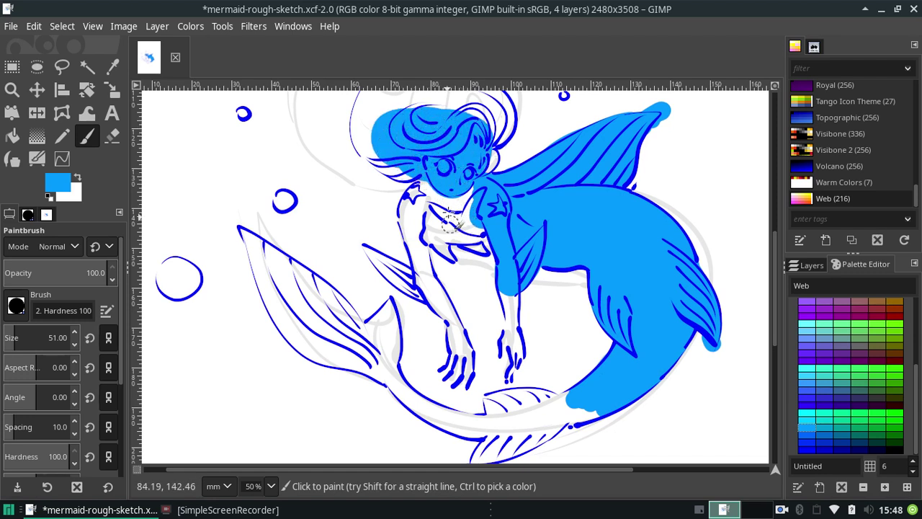
{"action": "mouse_move", "coordinate": [412, 222]}
{"action": "left_mouse_down"}
{"action": "mouse_move", "coordinate": [432, 189]}
{"action": "mouse_move", "coordinate": [410, 213]}
{"action": "mouse_move", "coordinate": [428, 202]}
{"action": "mouse_move", "coordinate": [461, 215]}
{"action": "mouse_move", "coordinate": [481, 198]}
{"action": "mouse_move", "coordinate": [441, 216]}
{"action": "mouse_move", "coordinate": [432, 234]}
{"action": "mouse_move", "coordinate": [479, 220]}
{"action": "mouse_move", "coordinate": [467, 216]}
{"action": "left_mouse_up"}
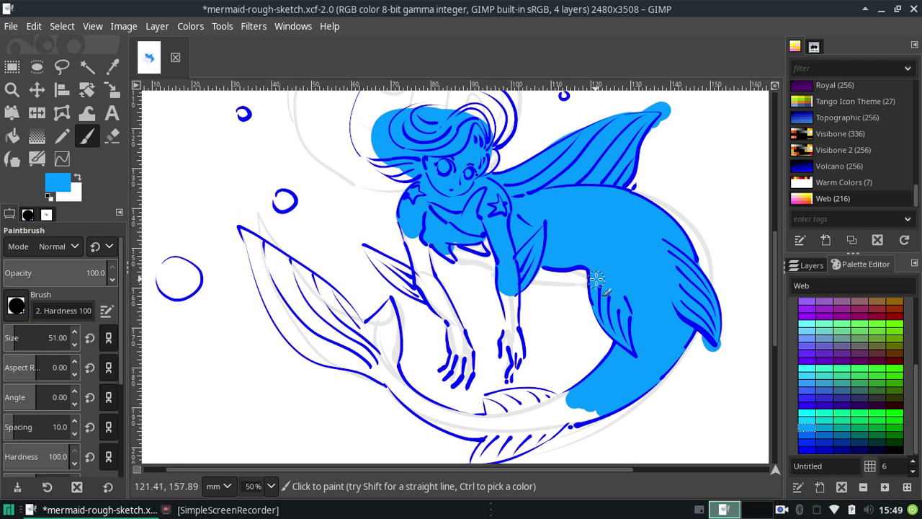
{"action": "left_click_drag", "start_coordinate": [589, 283], "coordinate": [513, 286]}
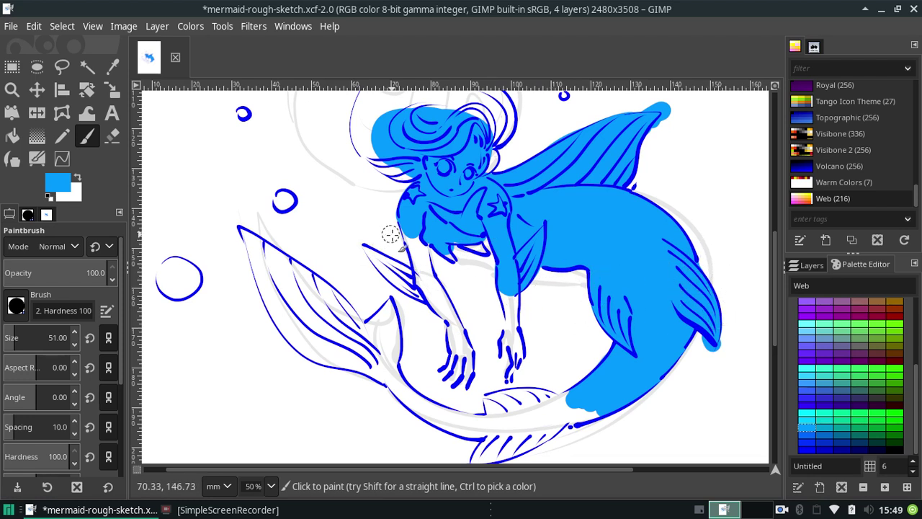
{"action": "mouse_move", "coordinate": [425, 284]}
{"action": "left_mouse_down"}
{"action": "mouse_move", "coordinate": [417, 246]}
{"action": "mouse_move", "coordinate": [423, 274]}
{"action": "left_mouse_up"}
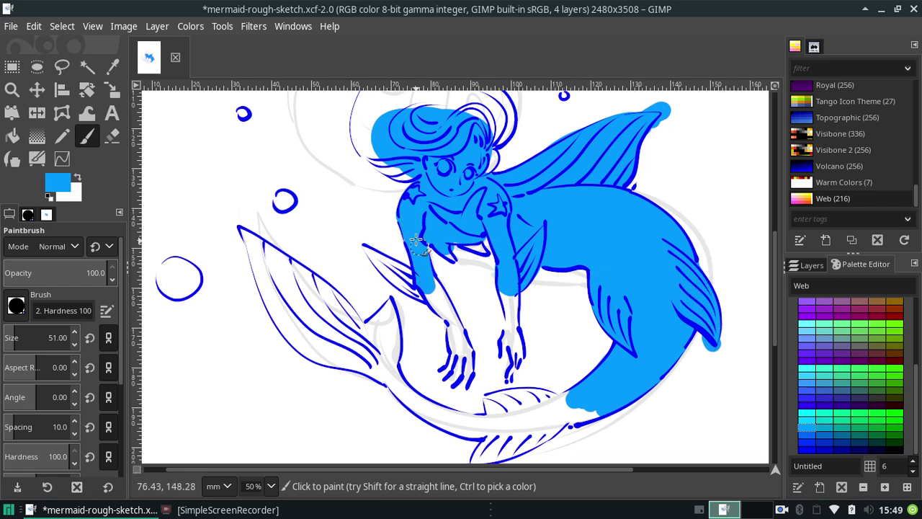
{"action": "mouse_move", "coordinate": [437, 305]}
{"action": "left_mouse_down"}
{"action": "mouse_move", "coordinate": [461, 357]}
{"action": "mouse_move", "coordinate": [454, 324]}
{"action": "mouse_move", "coordinate": [468, 349]}
{"action": "left_mouse_up"}
{"action": "mouse_move", "coordinate": [519, 312]}
{"action": "left_mouse_down"}
{"action": "mouse_move", "coordinate": [506, 288]}
{"action": "mouse_move", "coordinate": [512, 317]}
{"action": "mouse_move", "coordinate": [508, 284]}
{"action": "mouse_move", "coordinate": [509, 378]}
{"action": "mouse_move", "coordinate": [507, 369]}
{"action": "left_mouse_up"}
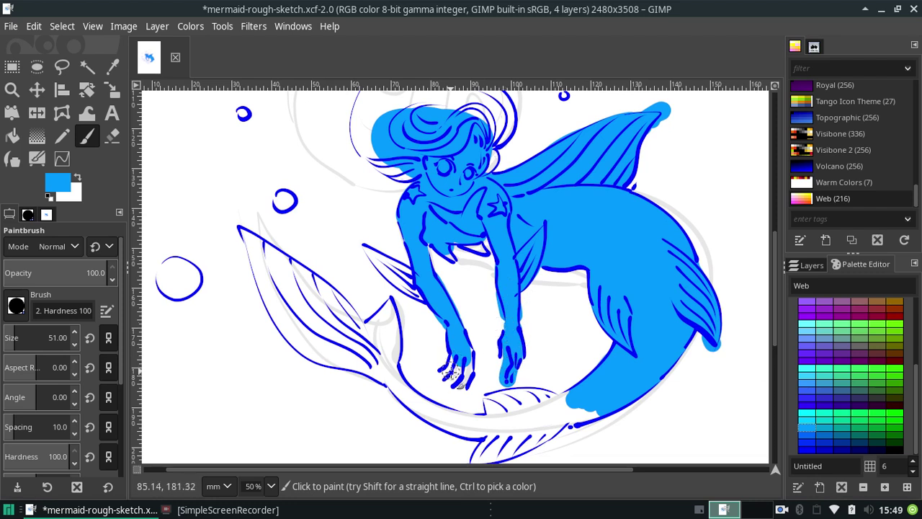
Step: Redo the hand fill between the fingers, then colour the hip, small side fin and hair gaps
{"action": "key", "text": "ctrl+z"}
{"action": "key", "text": "ctrl+z"}
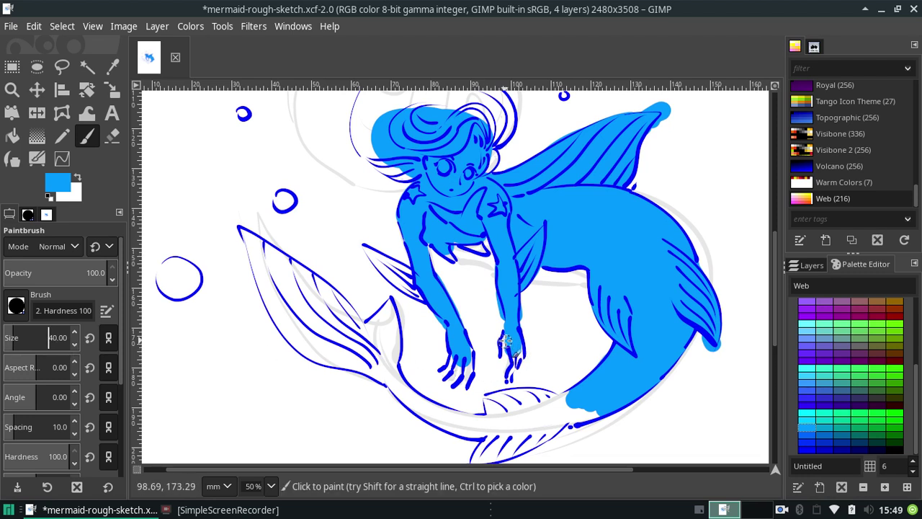
{"action": "mouse_move", "coordinate": [504, 339]}
{"action": "left_mouse_down"}
{"action": "mouse_move", "coordinate": [515, 347]}
{"action": "mouse_move", "coordinate": [468, 353]}
{"action": "left_mouse_up"}
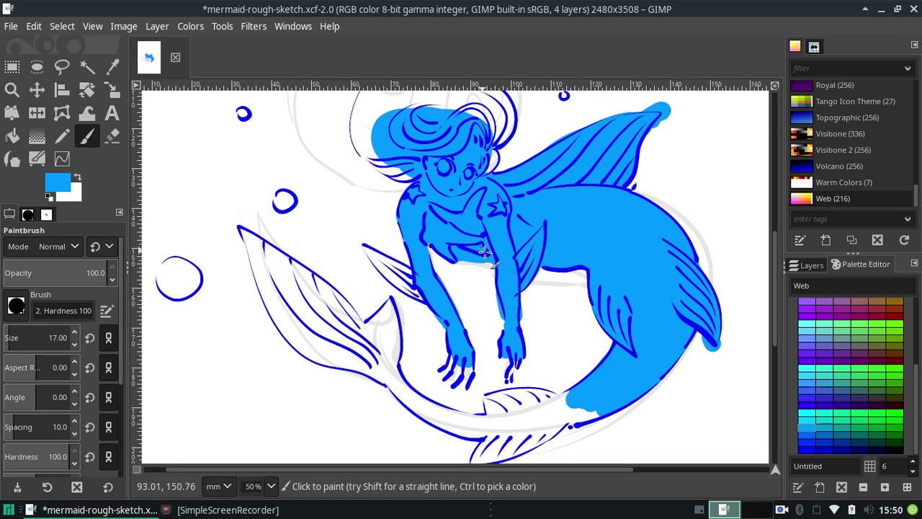
{"action": "left_click_drag", "start_coordinate": [493, 255], "coordinate": [499, 264]}
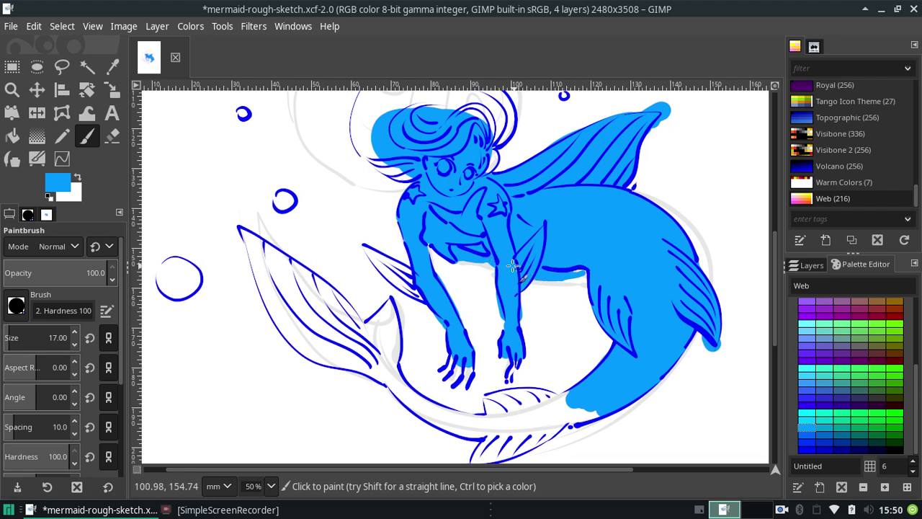
{"action": "left_click_drag", "start_coordinate": [525, 274], "coordinate": [583, 267]}
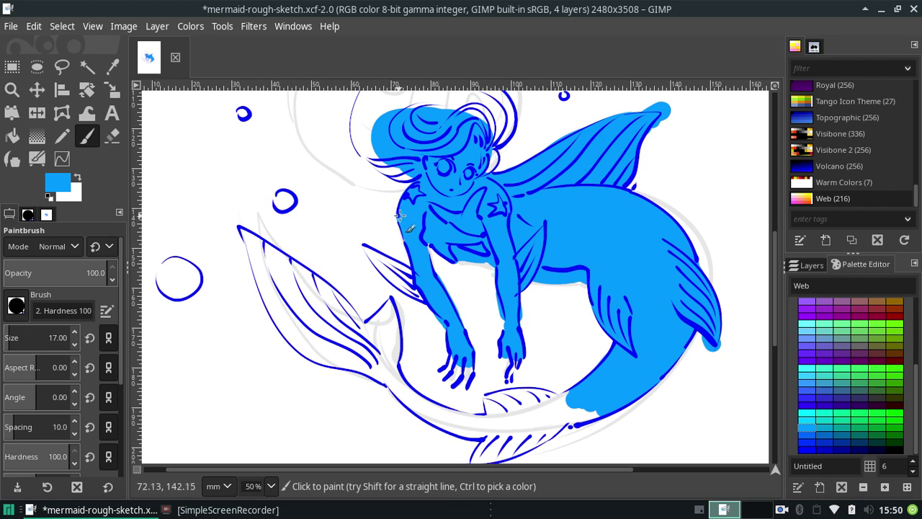
{"action": "left_click_drag", "start_coordinate": [390, 275], "coordinate": [418, 294]}
{"action": "left_click_drag", "start_coordinate": [385, 263], "coordinate": [415, 274]}
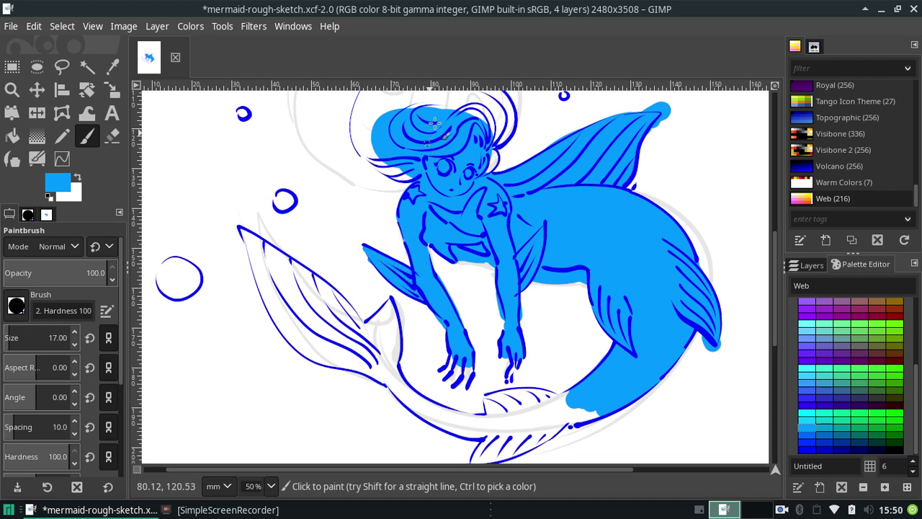
{"action": "left_click_drag", "start_coordinate": [494, 152], "coordinate": [475, 173]}
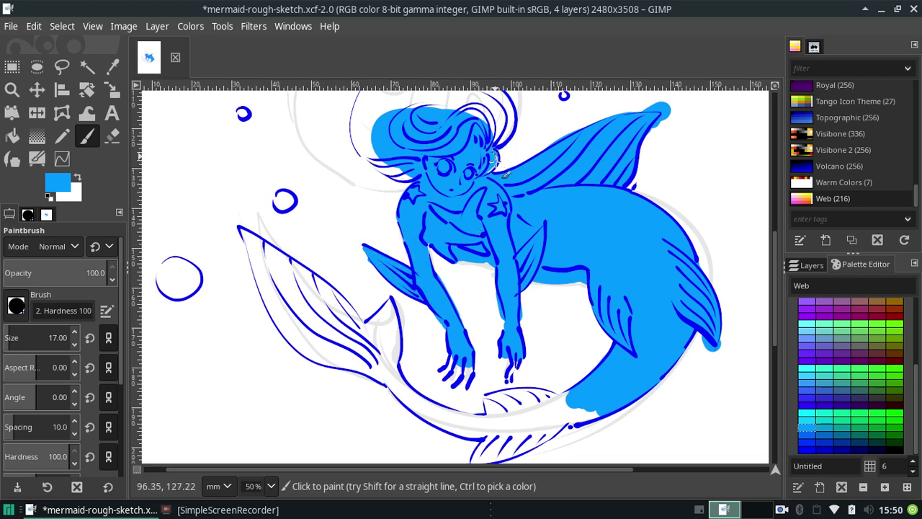
{"action": "mouse_move", "coordinate": [462, 119]}
{"action": "left_mouse_down"}
{"action": "mouse_move", "coordinate": [490, 119]}
{"action": "mouse_move", "coordinate": [467, 118]}
{"action": "left_mouse_up"}
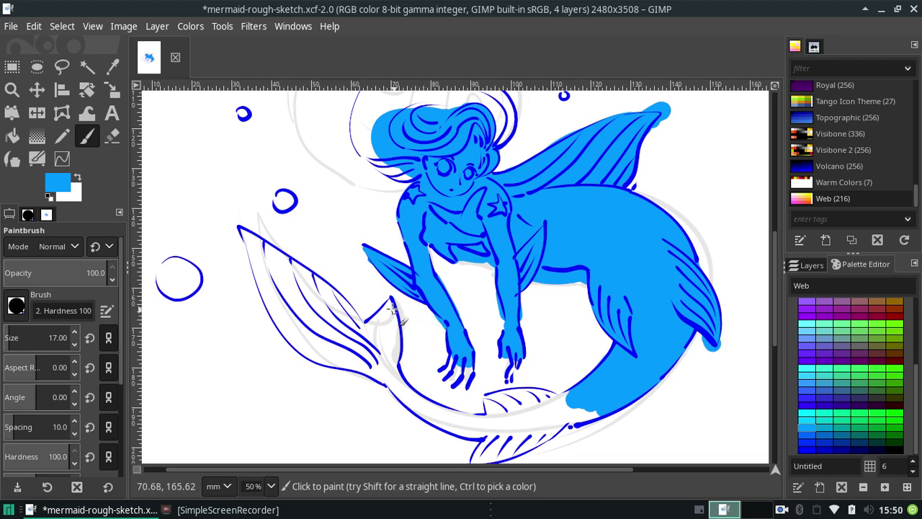
Step: Fill the floating bubble circles solid light blue, then colour the bottom tail fin
{"action": "left_click_drag", "start_coordinate": [50, 338], "coordinate": [81, 338]}
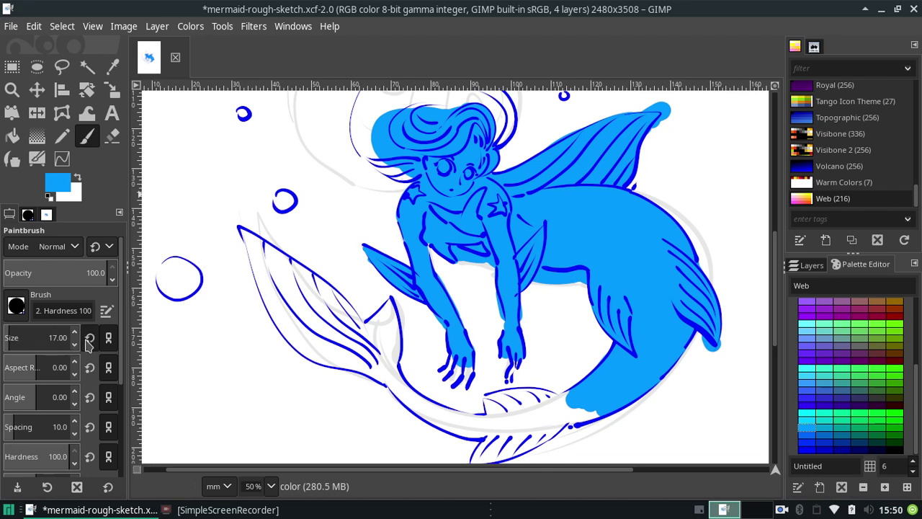
{"action": "mouse_move", "coordinate": [170, 275]}
{"action": "left_mouse_down"}
{"action": "mouse_move", "coordinate": [174, 268]}
{"action": "mouse_move", "coordinate": [183, 288]}
{"action": "mouse_move", "coordinate": [172, 287]}
{"action": "left_mouse_up"}
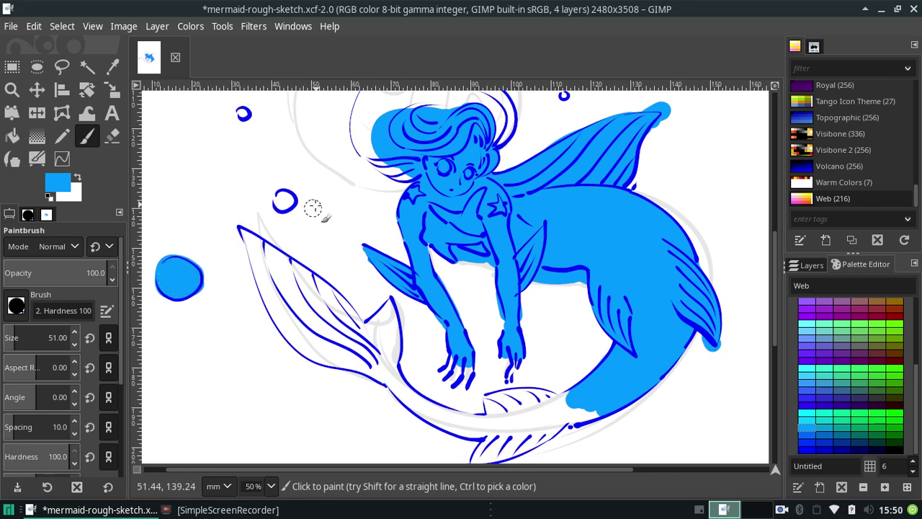
{"action": "key", "text": "ctrl+z"}
{"action": "left_click_drag", "start_coordinate": [173, 272], "coordinate": [189, 269]}
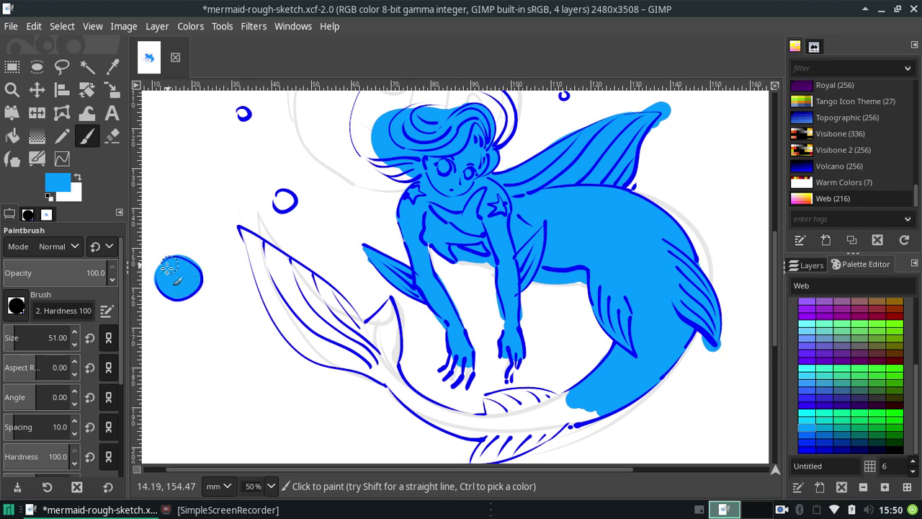
{"action": "left_click_drag", "start_coordinate": [294, 205], "coordinate": [282, 201]}
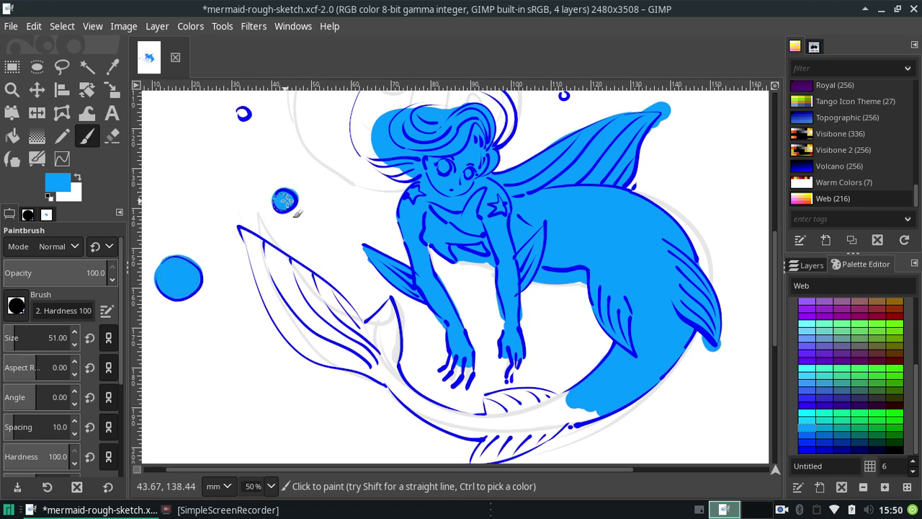
{"action": "left_click_drag", "start_coordinate": [238, 111], "coordinate": [237, 119]}
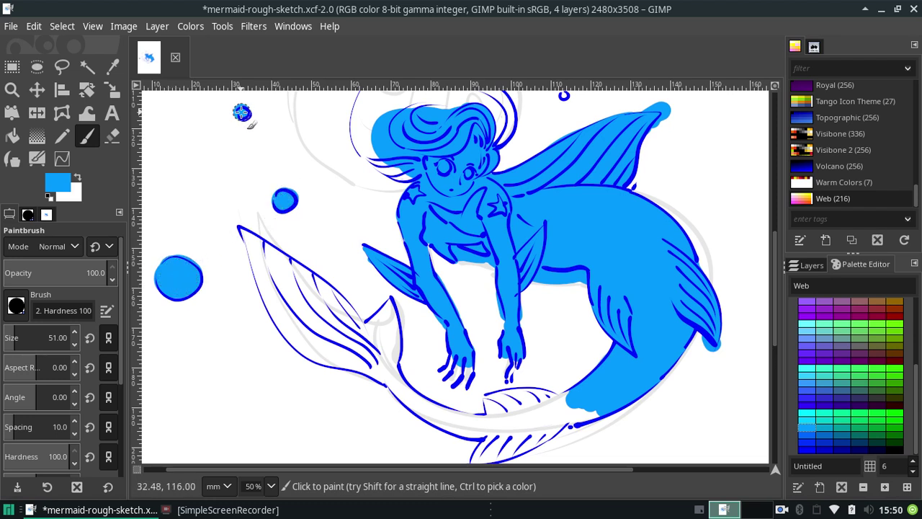
{"action": "left_click", "coordinate": [563, 96]}
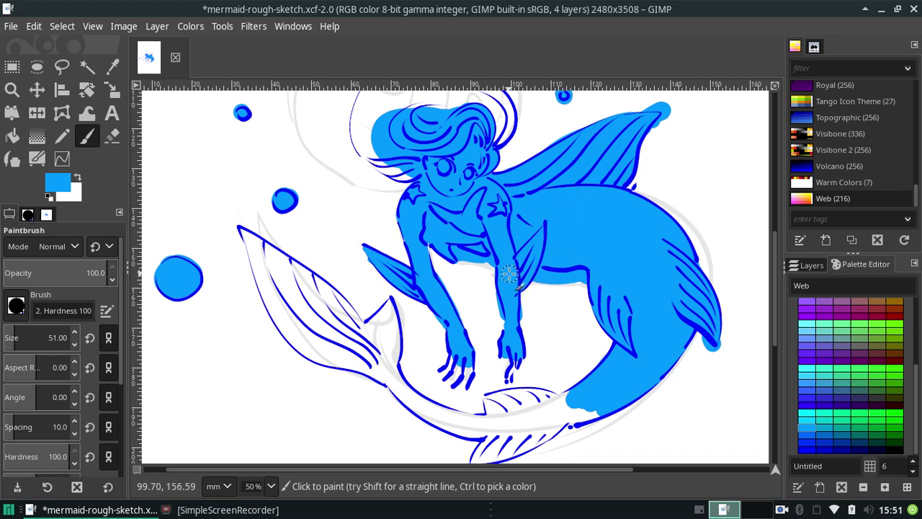
{"action": "mouse_move", "coordinate": [504, 417]}
{"action": "left_mouse_down"}
{"action": "mouse_move", "coordinate": [548, 400]}
{"action": "mouse_move", "coordinate": [491, 410]}
{"action": "mouse_move", "coordinate": [560, 409]}
{"action": "mouse_move", "coordinate": [514, 443]}
{"action": "mouse_move", "coordinate": [555, 409]}
{"action": "left_mouse_up"}
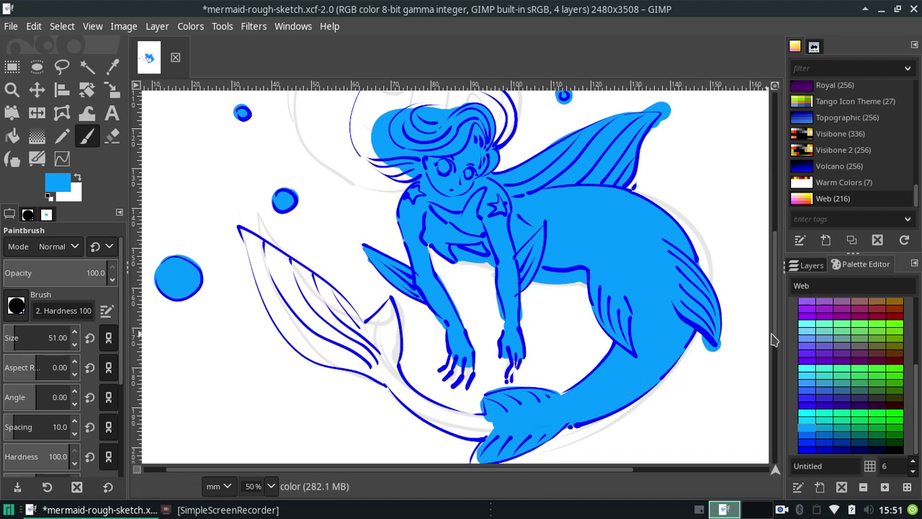
Step: Paint light-blue strokes across the large left fin, closing the gap at its tip
{"action": "scroll", "coordinate": [775, 346], "scroll_direction": "down", "scroll_amount": 1}
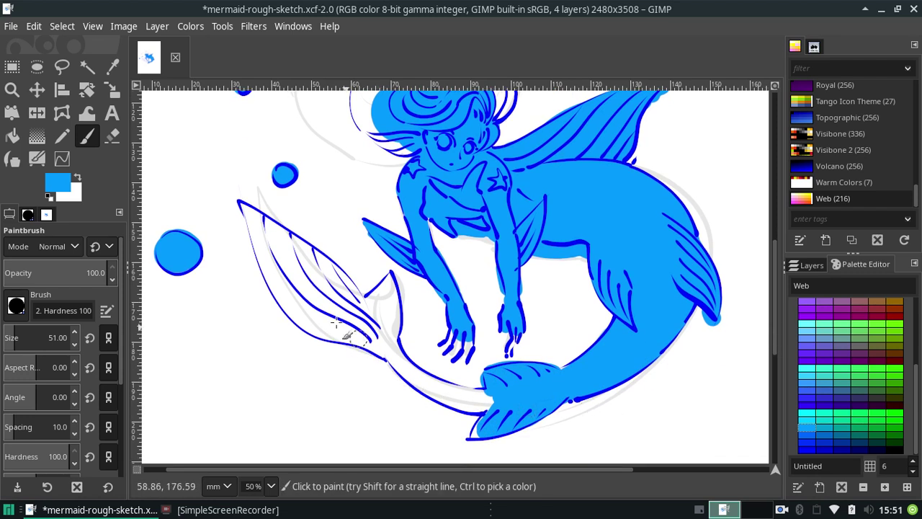
{"action": "left_click_drag", "start_coordinate": [258, 223], "coordinate": [364, 307]}
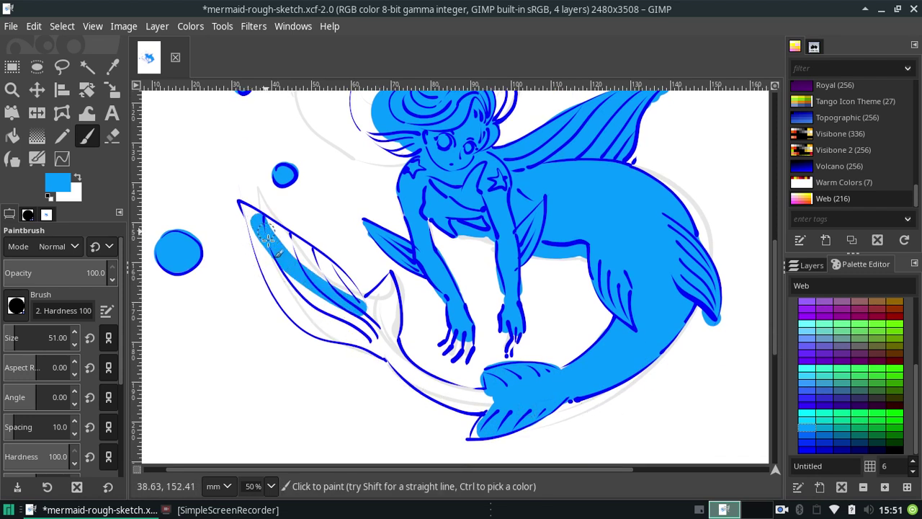
{"action": "left_click_drag", "start_coordinate": [267, 239], "coordinate": [333, 325]}
{"action": "mouse_move", "coordinate": [261, 225]}
{"action": "left_mouse_down"}
{"action": "mouse_move", "coordinate": [266, 270]}
{"action": "mouse_move", "coordinate": [287, 274]}
{"action": "mouse_move", "coordinate": [295, 310]}
{"action": "mouse_move", "coordinate": [270, 270]}
{"action": "mouse_move", "coordinate": [319, 322]}
{"action": "mouse_move", "coordinate": [304, 317]}
{"action": "mouse_move", "coordinate": [371, 340]}
{"action": "mouse_move", "coordinate": [279, 251]}
{"action": "mouse_move", "coordinate": [291, 274]}
{"action": "mouse_move", "coordinate": [282, 248]}
{"action": "mouse_move", "coordinate": [366, 317]}
{"action": "mouse_move", "coordinate": [389, 285]}
{"action": "mouse_move", "coordinate": [384, 342]}
{"action": "mouse_move", "coordinate": [368, 328]}
{"action": "mouse_move", "coordinate": [379, 354]}
{"action": "mouse_move", "coordinate": [365, 299]}
{"action": "mouse_move", "coordinate": [376, 339]}
{"action": "mouse_move", "coordinate": [392, 335]}
{"action": "mouse_move", "coordinate": [415, 371]}
{"action": "mouse_move", "coordinate": [453, 384]}
{"action": "mouse_move", "coordinate": [459, 408]}
{"action": "mouse_move", "coordinate": [418, 384]}
{"action": "mouse_move", "coordinate": [498, 412]}
{"action": "mouse_move", "coordinate": [473, 435]}
{"action": "mouse_move", "coordinate": [504, 386]}
{"action": "left_mouse_up"}
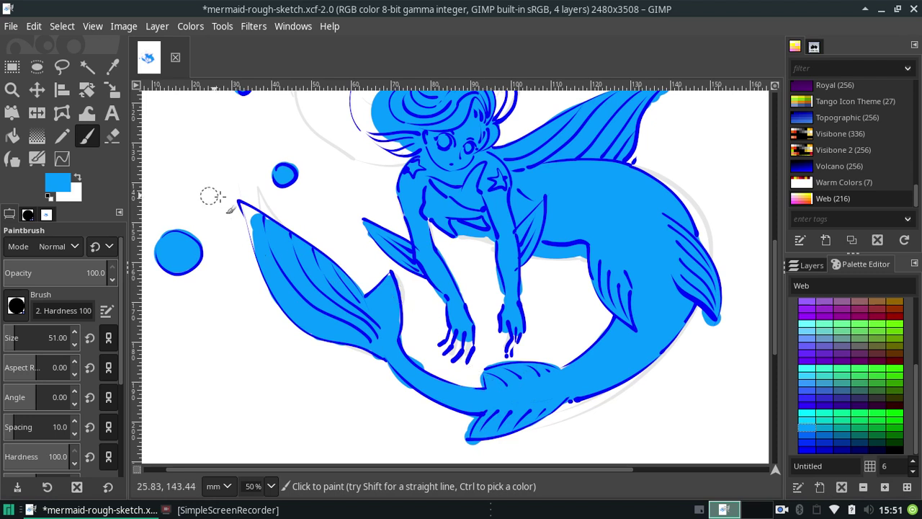
{"action": "mouse_move", "coordinate": [241, 205]}
{"action": "left_mouse_down"}
{"action": "mouse_move", "coordinate": [257, 243]}
{"action": "mouse_move", "coordinate": [249, 205]}
{"action": "mouse_move", "coordinate": [288, 257]}
{"action": "left_mouse_up"}
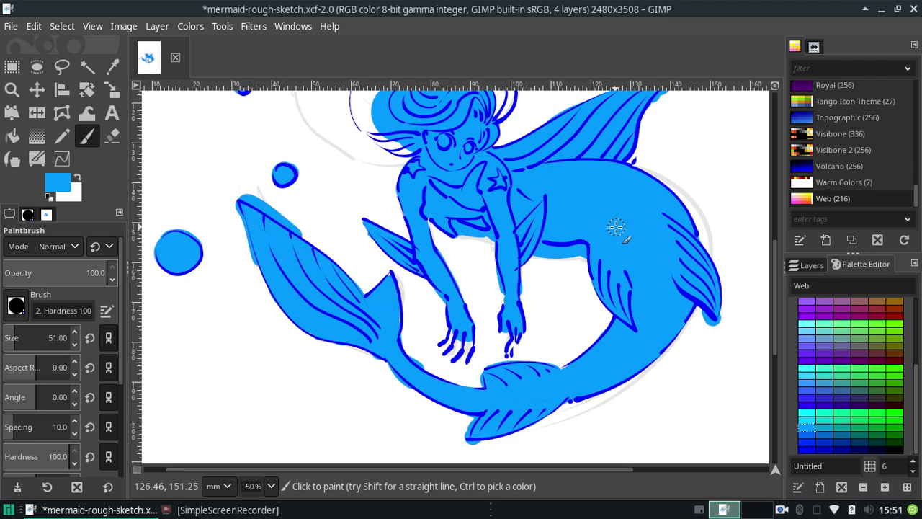
{"action": "left_click_drag", "start_coordinate": [777, 281], "coordinate": [772, 245]}
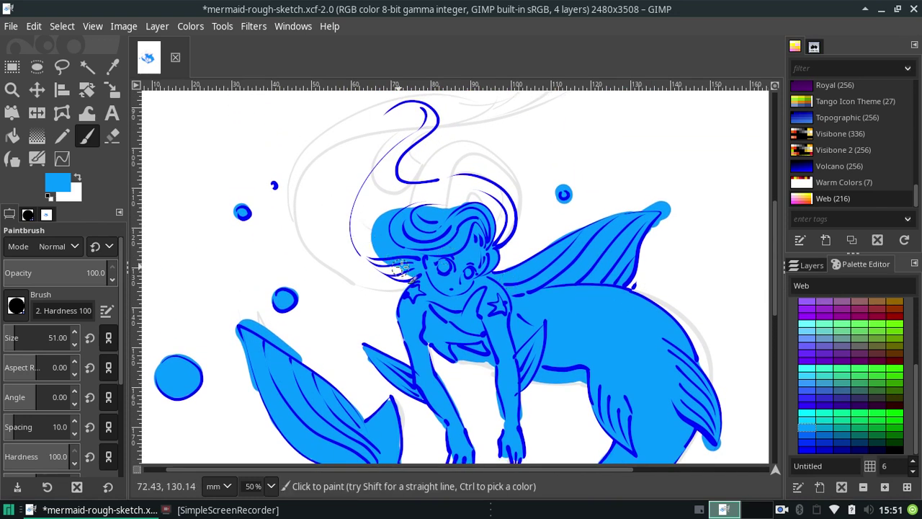
Step: Fill the hair light blue, including its edge gaps and the curling strand at the top
{"action": "mouse_move", "coordinate": [412, 267]}
{"action": "left_mouse_down"}
{"action": "mouse_move", "coordinate": [384, 266]}
{"action": "mouse_move", "coordinate": [391, 231]}
{"action": "mouse_move", "coordinate": [362, 227]}
{"action": "mouse_move", "coordinate": [392, 211]}
{"action": "left_mouse_up"}
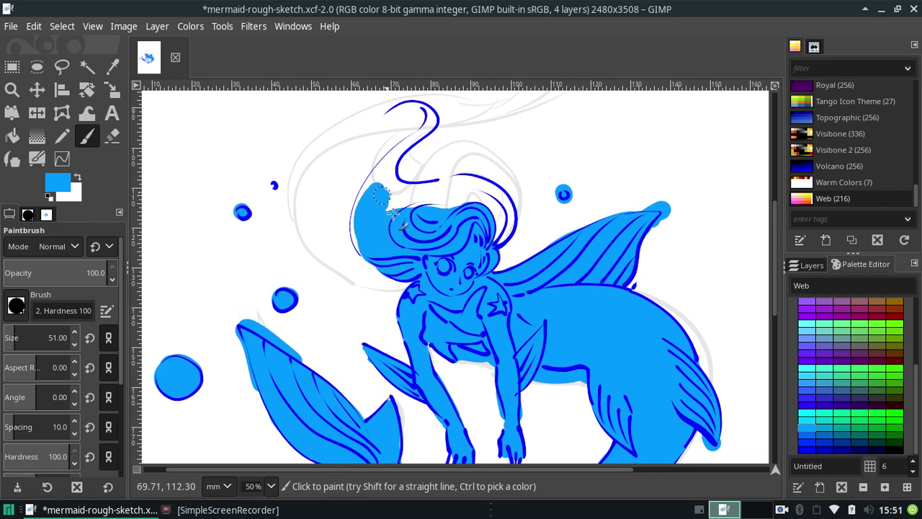
{"action": "left_click_drag", "start_coordinate": [392, 268], "coordinate": [361, 224]}
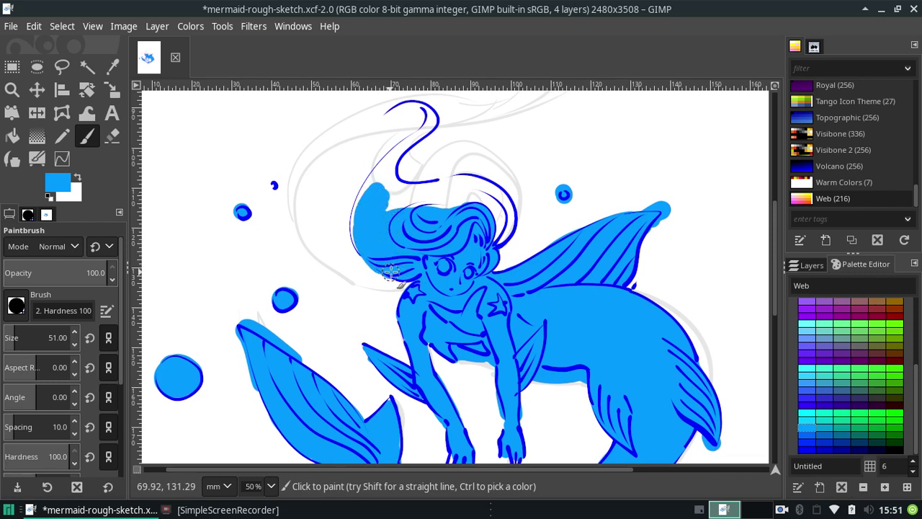
{"action": "mouse_move", "coordinate": [392, 273]}
{"action": "left_mouse_down"}
{"action": "mouse_move", "coordinate": [377, 260]}
{"action": "mouse_move", "coordinate": [394, 257]}
{"action": "mouse_move", "coordinate": [382, 241]}
{"action": "mouse_move", "coordinate": [363, 237]}
{"action": "mouse_move", "coordinate": [367, 191]}
{"action": "mouse_move", "coordinate": [379, 187]}
{"action": "mouse_move", "coordinate": [404, 203]}
{"action": "mouse_move", "coordinate": [458, 196]}
{"action": "left_mouse_up"}
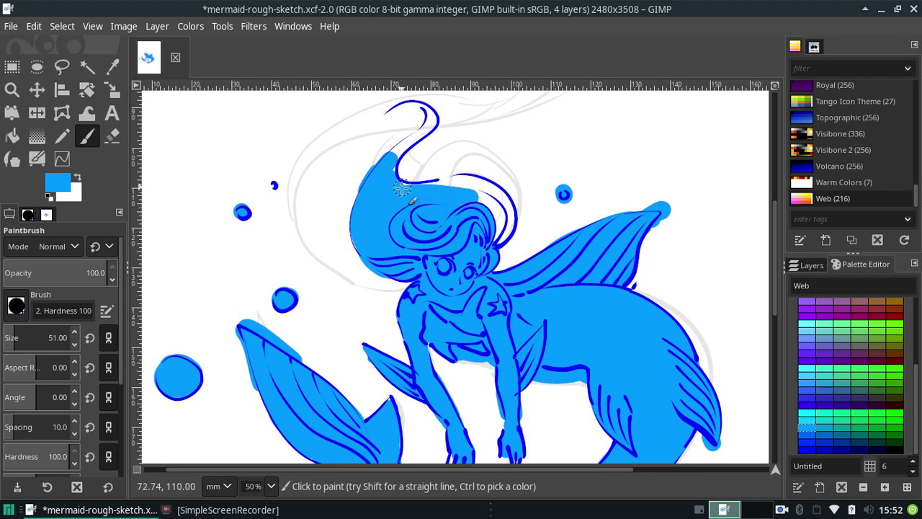
{"action": "mouse_move", "coordinate": [401, 188]}
{"action": "left_mouse_down"}
{"action": "mouse_move", "coordinate": [464, 202]}
{"action": "mouse_move", "coordinate": [448, 186]}
{"action": "left_mouse_up"}
{"action": "mouse_move", "coordinate": [475, 195]}
{"action": "left_mouse_down"}
{"action": "mouse_move", "coordinate": [468, 177]}
{"action": "mouse_move", "coordinate": [497, 211]}
{"action": "left_mouse_up"}
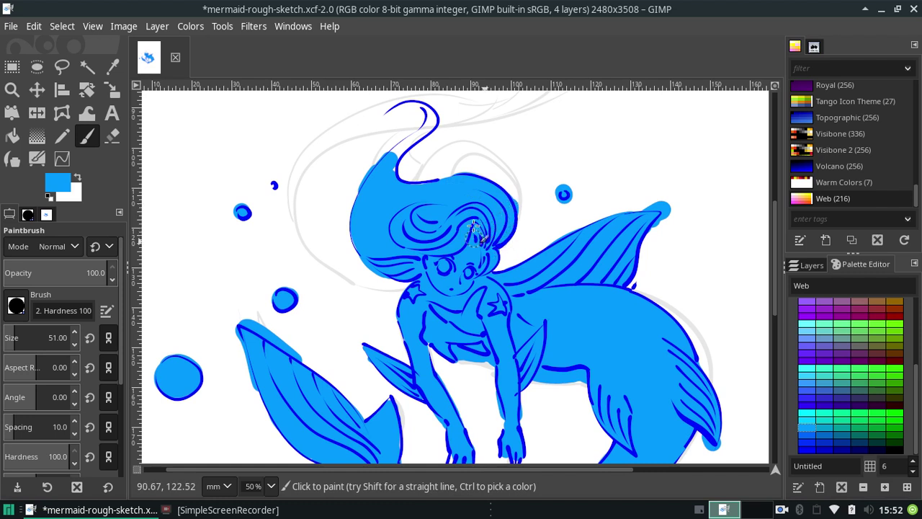
{"action": "left_click_drag", "start_coordinate": [395, 165], "coordinate": [389, 173]}
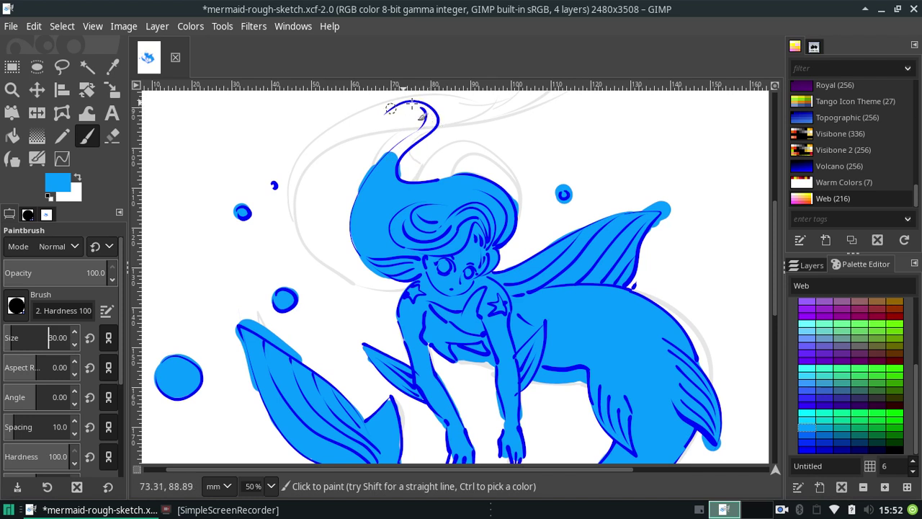
{"action": "mouse_move", "coordinate": [414, 108]}
{"action": "left_mouse_down"}
{"action": "mouse_move", "coordinate": [431, 128]}
{"action": "mouse_move", "coordinate": [376, 184]}
{"action": "mouse_move", "coordinate": [412, 122]}
{"action": "mouse_move", "coordinate": [391, 110]}
{"action": "left_mouse_up"}
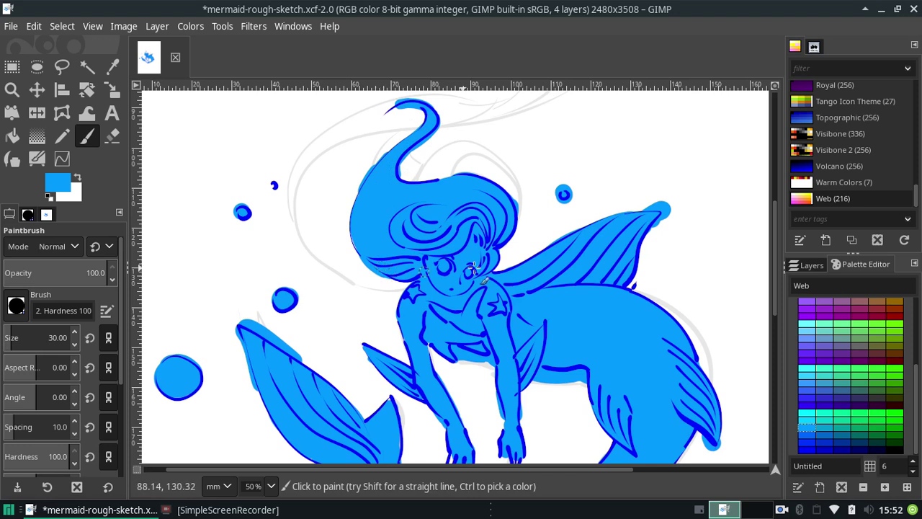
{"action": "left_click_drag", "start_coordinate": [776, 254], "coordinate": [774, 286]}
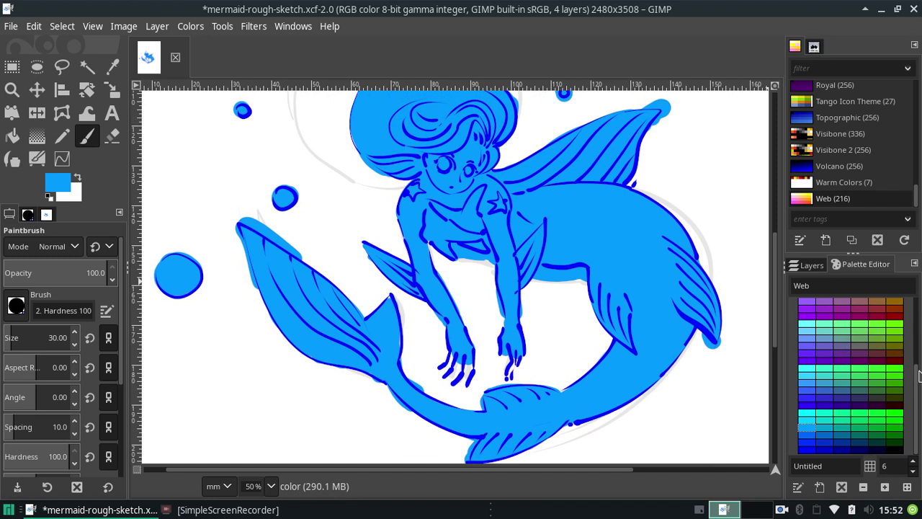
Step: Pick dark blue with the Ink tool and make the Ink layer active
{"action": "left_click", "coordinate": [810, 448]}
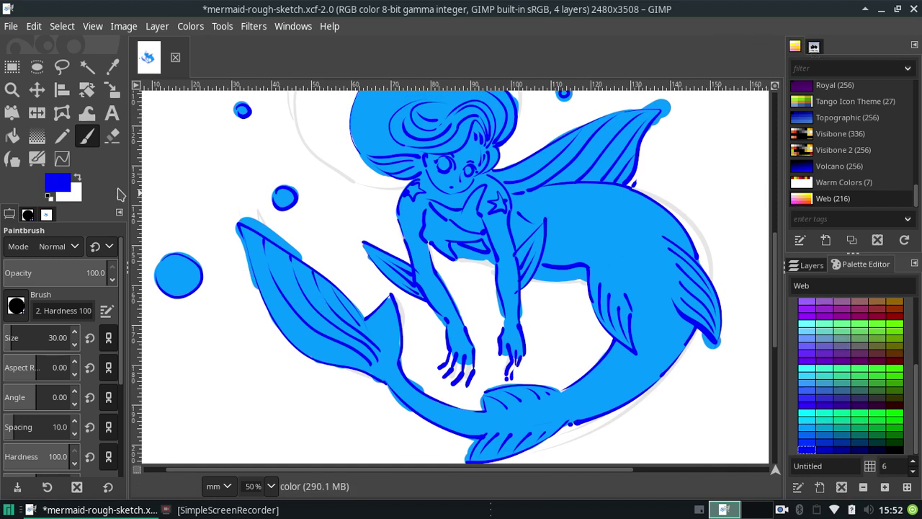
{"action": "left_click", "coordinate": [13, 160]}
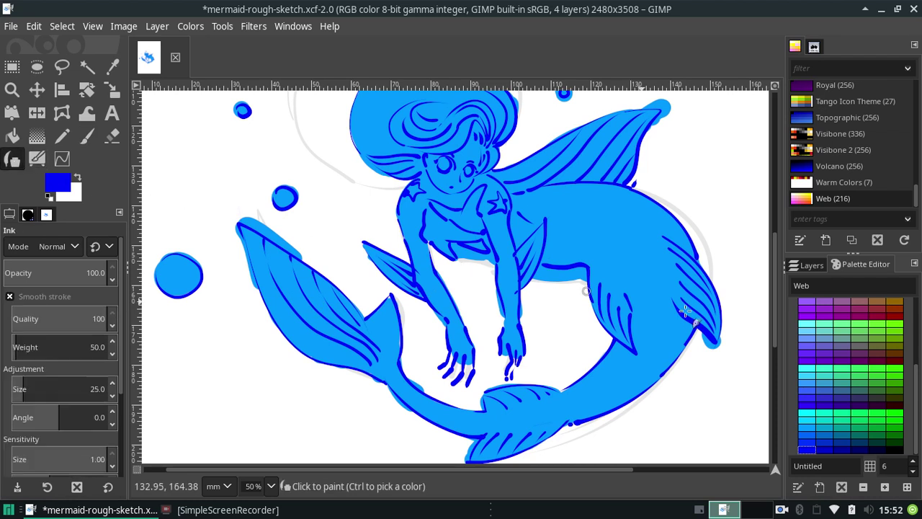
{"action": "left_click", "coordinate": [812, 265]}
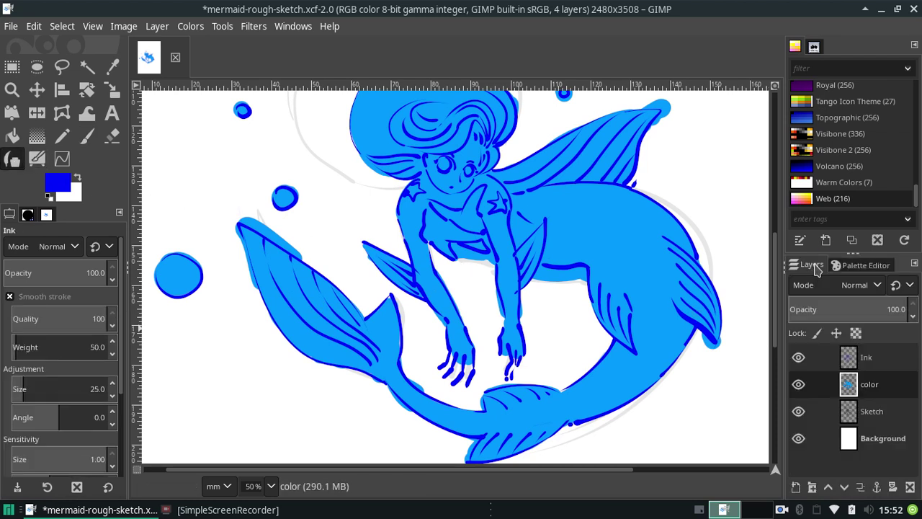
{"action": "left_click", "coordinate": [881, 364]}
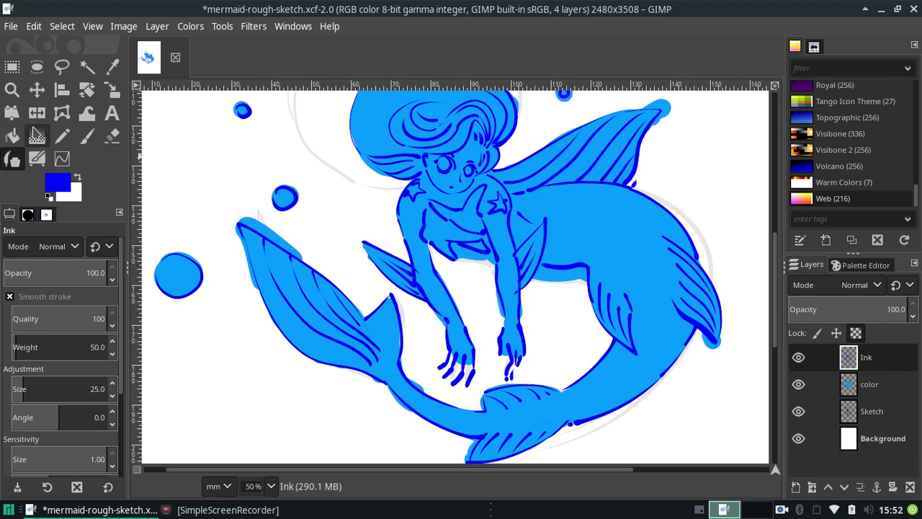
Step: With the Eraser, toggle Lock alpha channel and erase the ink line across the waist
{"action": "left_click", "coordinate": [112, 136]}
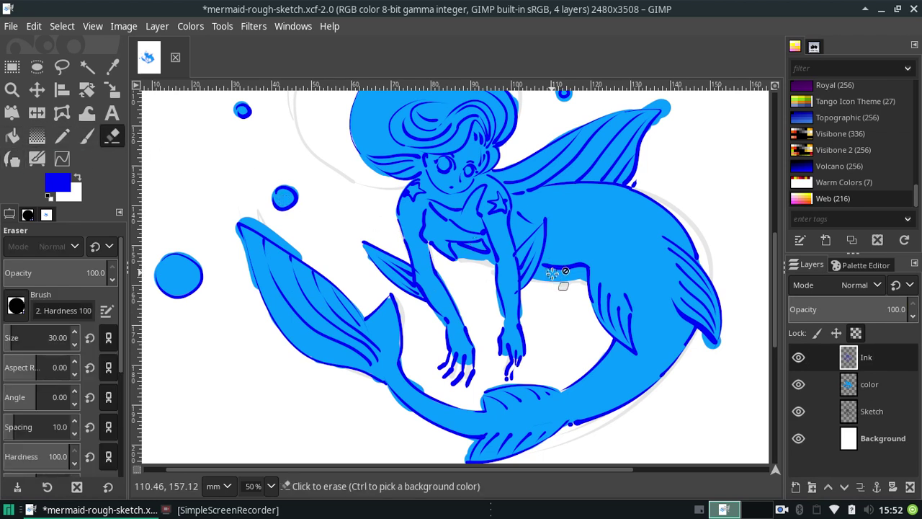
{"action": "left_click", "coordinate": [555, 263]}
{"action": "left_click", "coordinate": [855, 334]}
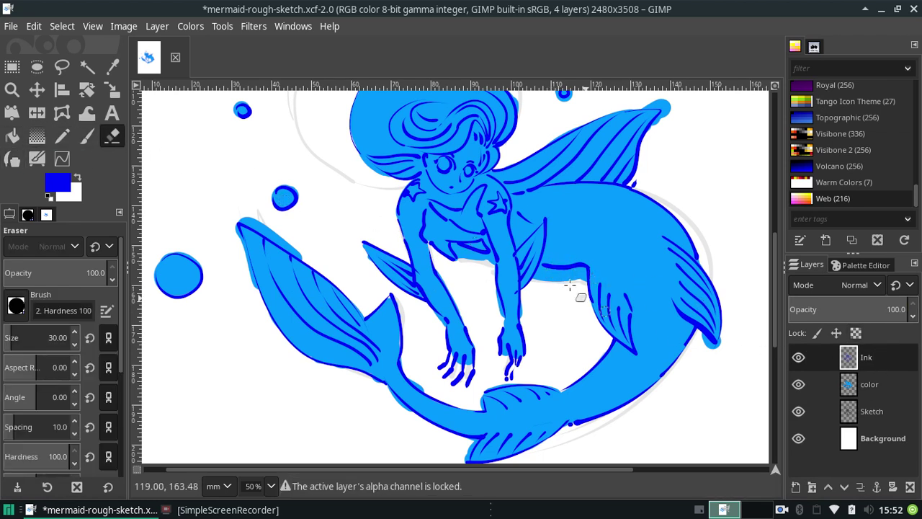
{"action": "left_click_drag", "start_coordinate": [547, 268], "coordinate": [572, 272]}
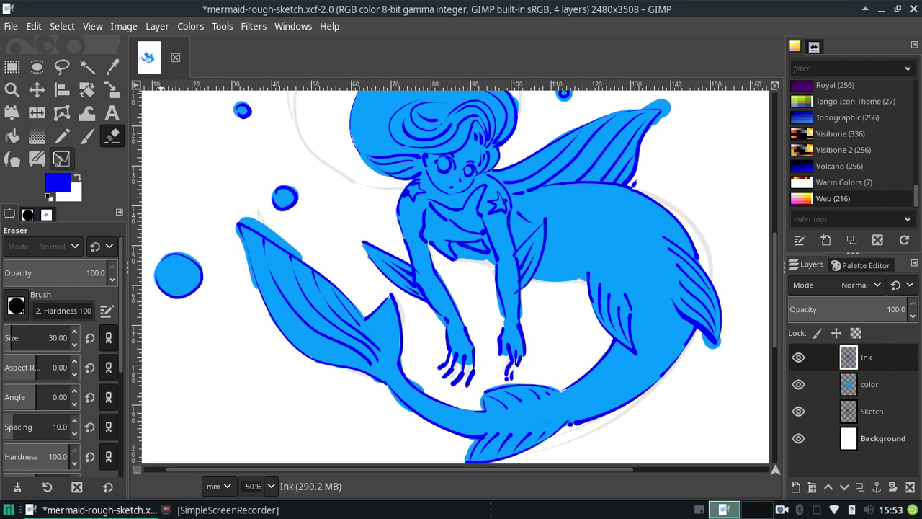
Step: Sample the dark-blue ink colour and ink a line joining the waist to the tail
{"action": "left_click", "coordinate": [12, 158]}
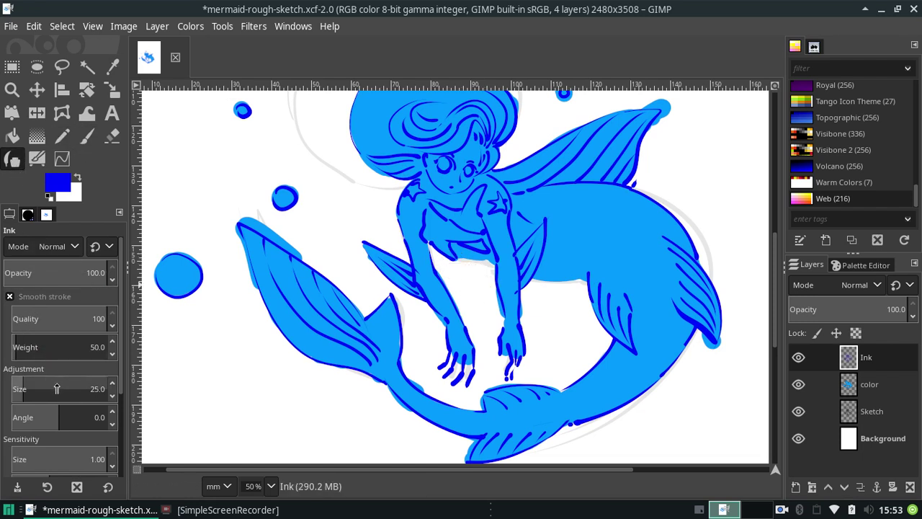
{"action": "mouse_move", "coordinate": [181, 350]}
{"action": "left_mouse_down"}
{"action": "mouse_move", "coordinate": [187, 335]}
{"action": "mouse_move", "coordinate": [226, 376]}
{"action": "mouse_move", "coordinate": [254, 368]}
{"action": "left_mouse_up"}
{"action": "key", "text": "ctrl+z"}
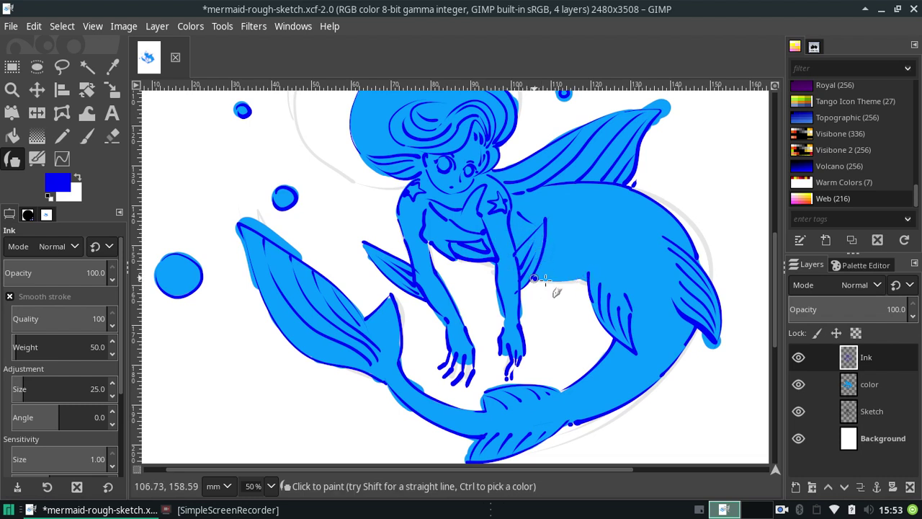
{"action": "key", "text": "ctrl"}
{"action": "left_click_drag", "start_coordinate": [534, 278], "coordinate": [581, 278]}
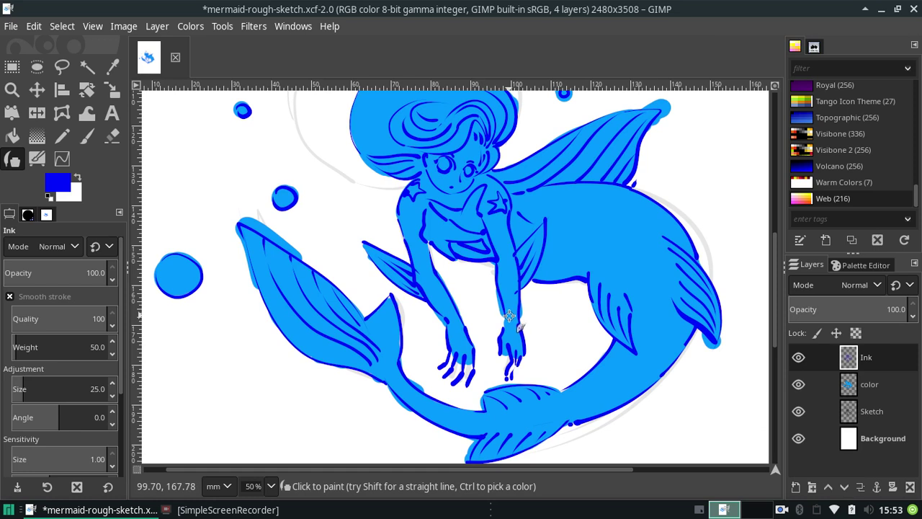
Step: Flip the view horizontally and redraw the ink line along the mermaid's belly
{"action": "left_click", "coordinate": [92, 27]}
{"action": "mouse_move", "coordinate": [133, 111]}
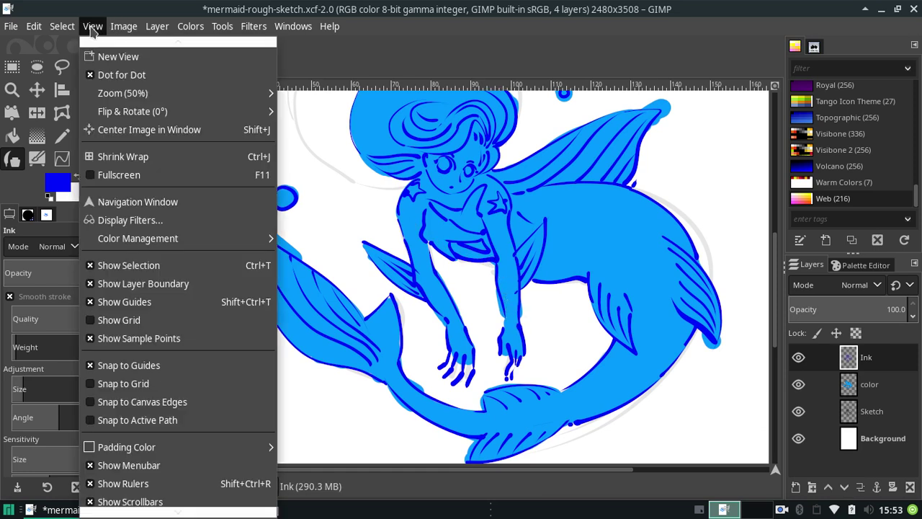
{"action": "left_click", "coordinate": [311, 153]}
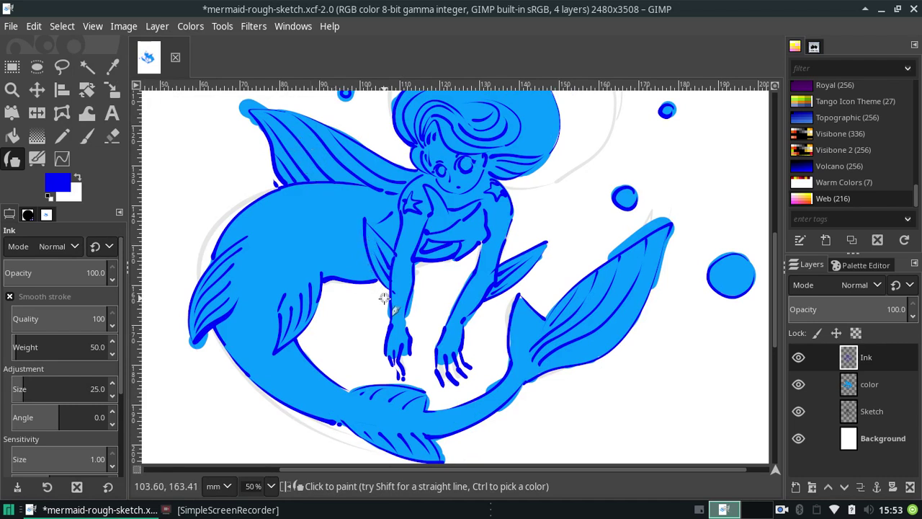
{"action": "key", "text": "ctrl+z"}
{"action": "key", "text": "ctrl+z"}
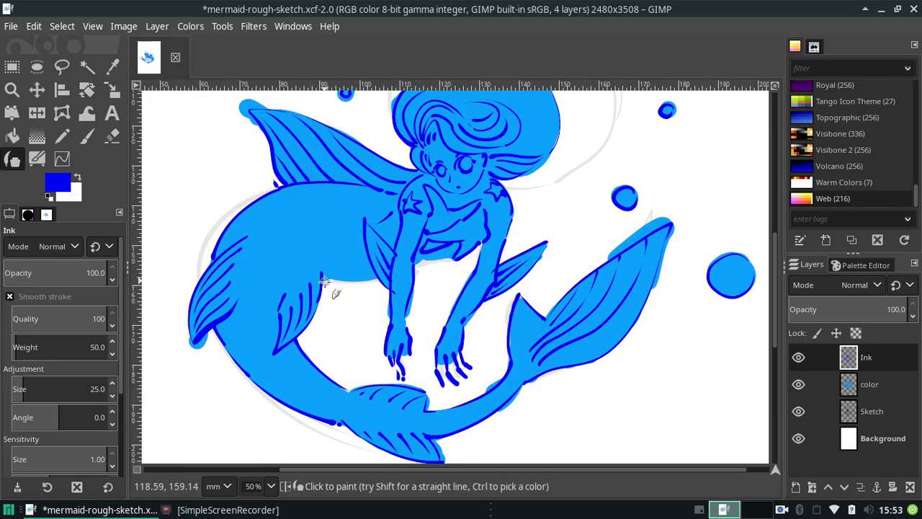
{"action": "left_click_drag", "start_coordinate": [324, 281], "coordinate": [373, 279]}
{"action": "key", "text": "ctrl+z"}
{"action": "left_click_drag", "start_coordinate": [329, 277], "coordinate": [374, 278]}
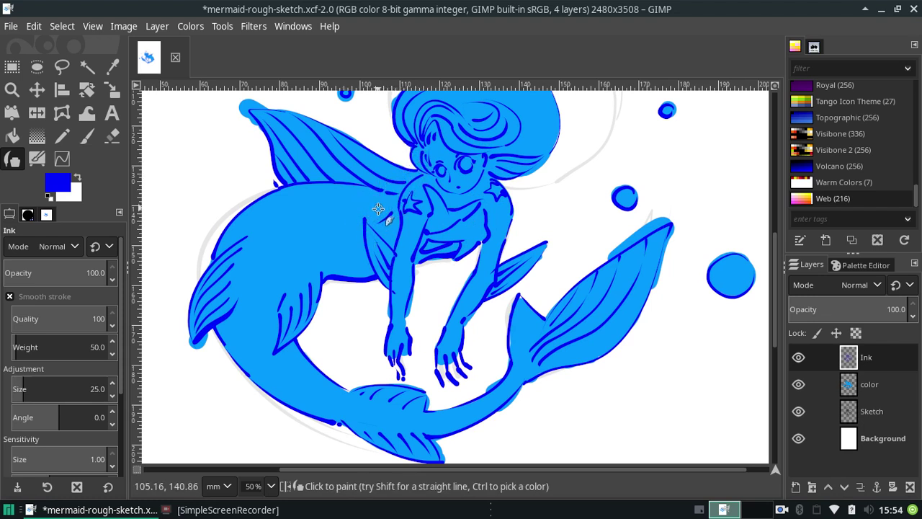
Step: Ink a short line near the shoulder and reopen the View menu
{"action": "left_click_drag", "start_coordinate": [360, 209], "coordinate": [398, 192]}
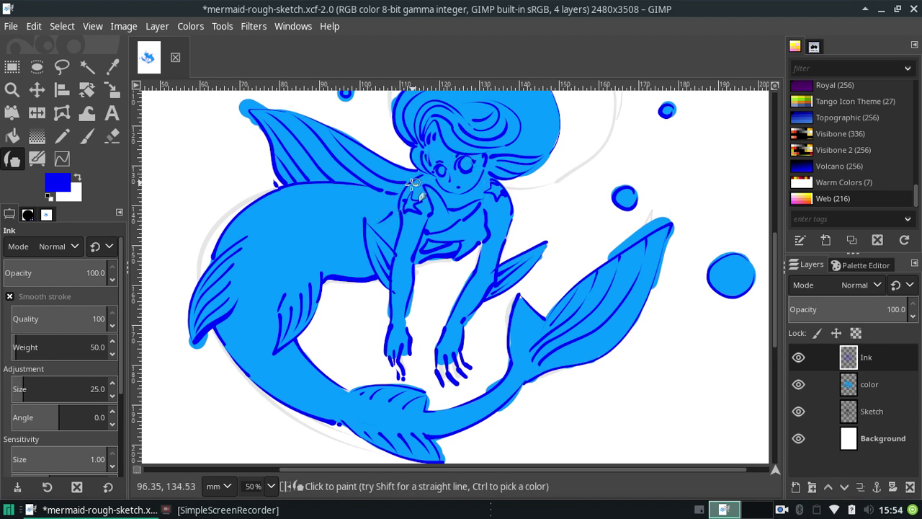
{"action": "key", "text": "ctrl"}
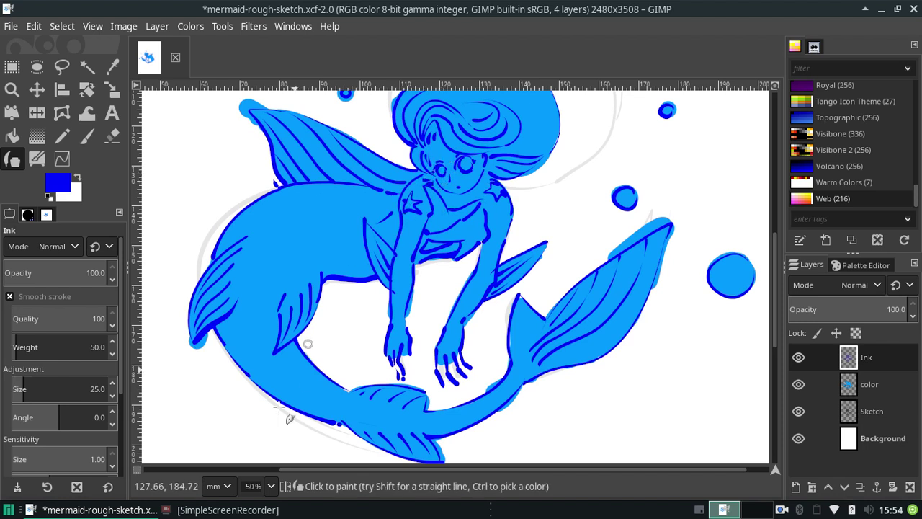
{"action": "left_click", "coordinate": [92, 26]}
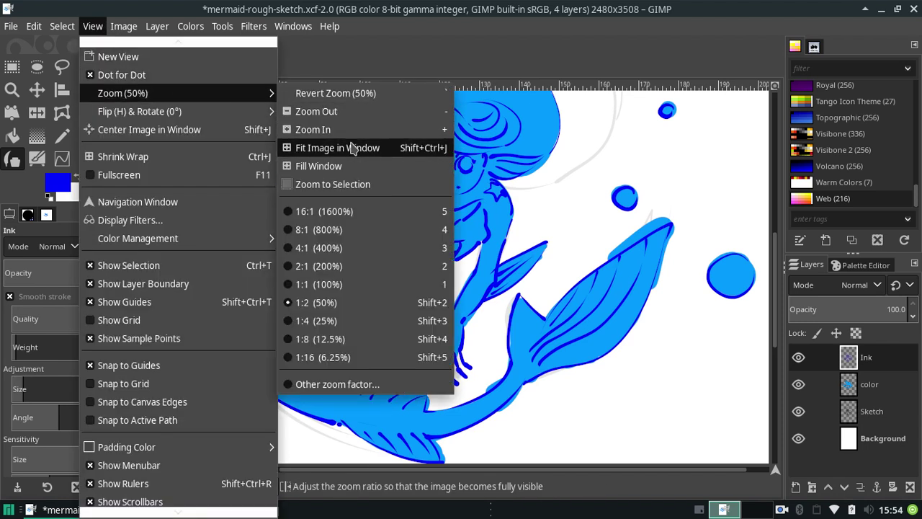
{"action": "mouse_move", "coordinate": [139, 111]}
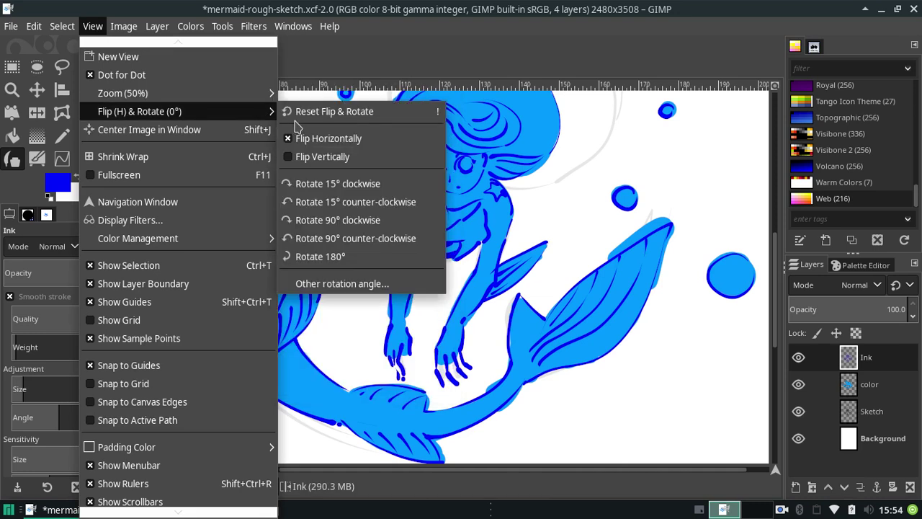
Step: Turn off Flip Horizontally and ink the waist line plus a short armpit mark
{"action": "left_click", "coordinate": [303, 137]}
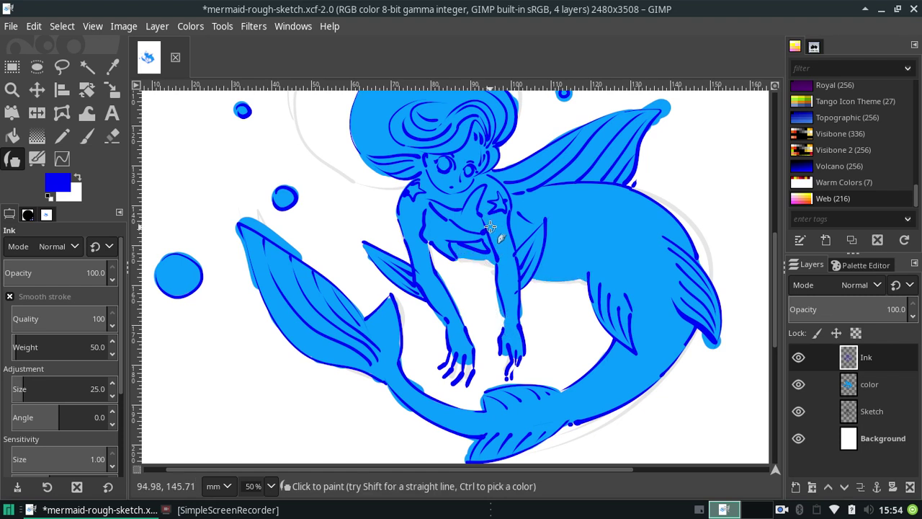
{"action": "mouse_move", "coordinate": [430, 242]}
{"action": "left_mouse_down"}
{"action": "mouse_move", "coordinate": [466, 260]}
{"action": "mouse_move", "coordinate": [497, 260]}
{"action": "left_mouse_up"}
{"action": "mouse_move", "coordinate": [430, 247]}
{"action": "left_mouse_down"}
{"action": "mouse_move", "coordinate": [449, 264]}
{"action": "mouse_move", "coordinate": [493, 261]}
{"action": "left_mouse_up"}
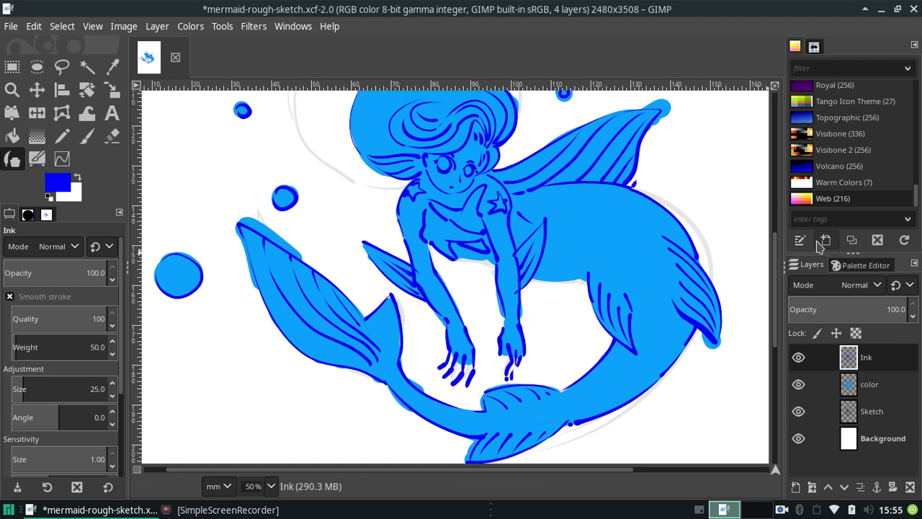
Step: Rotate the canvas view 90° clockwise
{"action": "scroll", "coordinate": [772, 263], "scroll_direction": "up", "scroll_amount": 2}
{"action": "scroll", "coordinate": [772, 260], "scroll_direction": "up", "scroll_amount": 1}
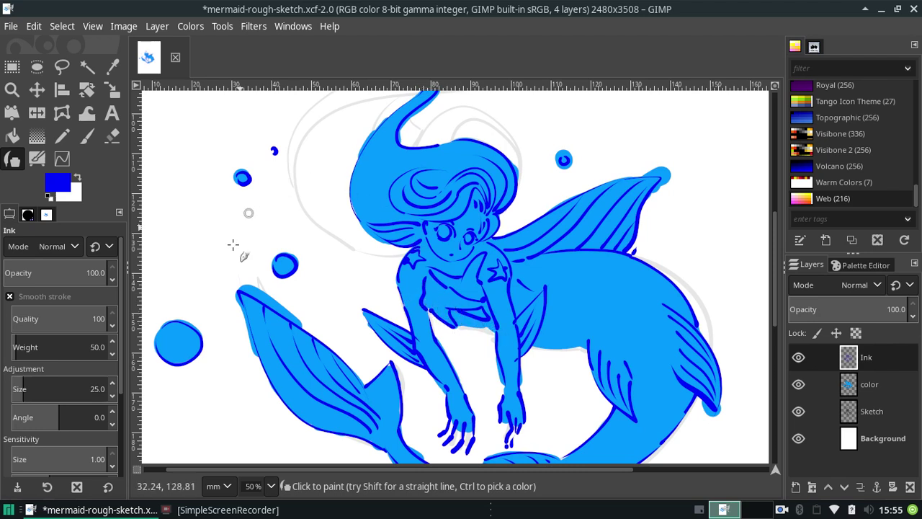
{"action": "left_click", "coordinate": [92, 26]}
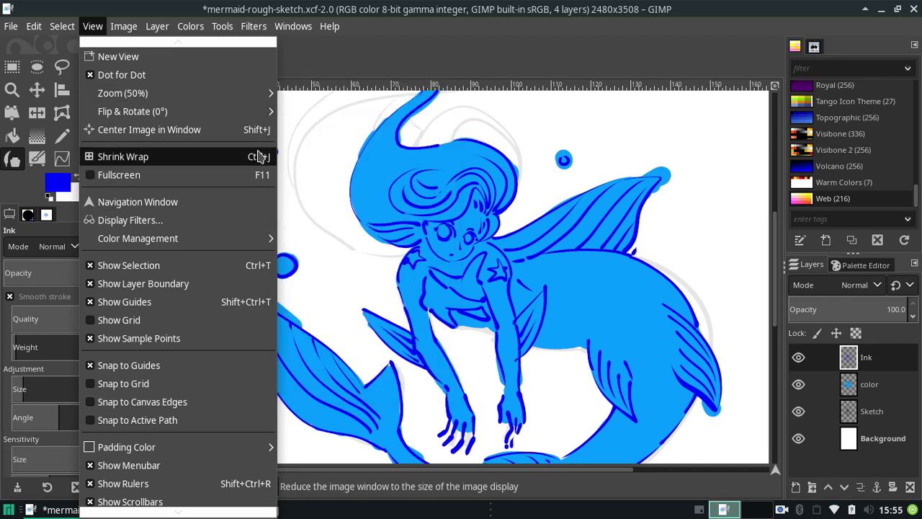
{"action": "mouse_move", "coordinate": [133, 111]}
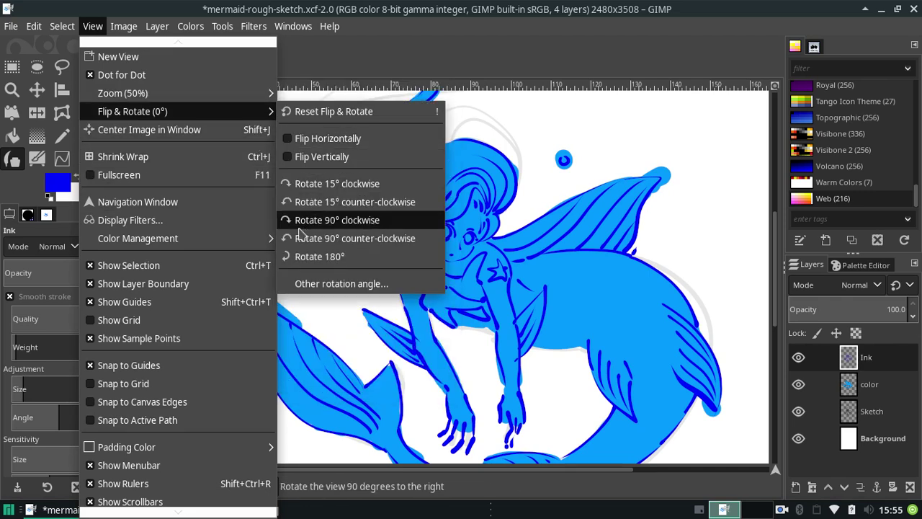
{"action": "left_click", "coordinate": [299, 227]}
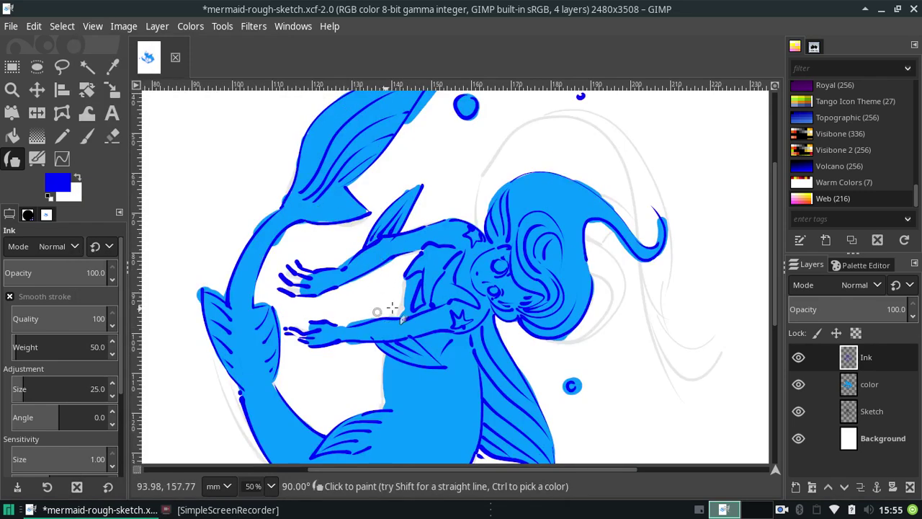
Step: Ink a dark-blue line along the mermaid's torso edge, then make the color layer active
{"action": "scroll", "coordinate": [749, 266], "scroll_direction": "down", "scroll_amount": 2}
{"action": "scroll", "coordinate": [742, 278], "scroll_direction": "down", "scroll_amount": 2}
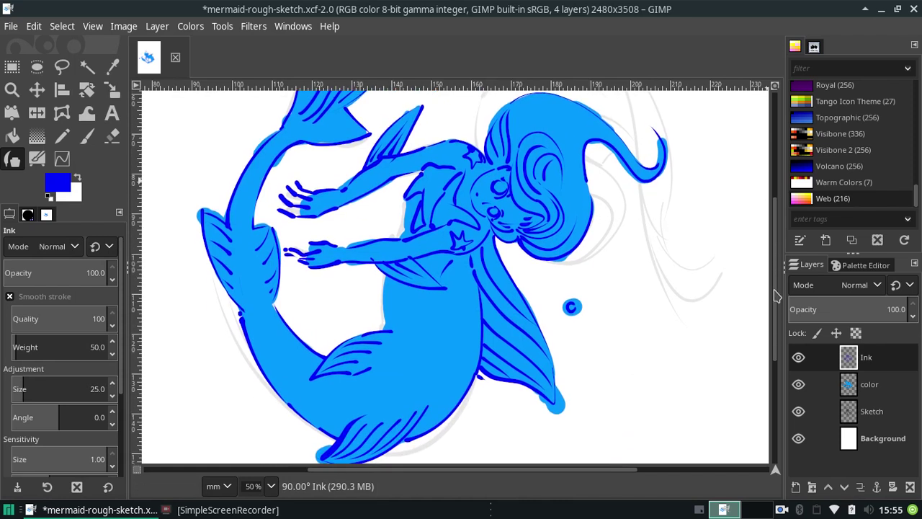
{"action": "scroll", "coordinate": [731, 287], "scroll_direction": "down", "scroll_amount": 1}
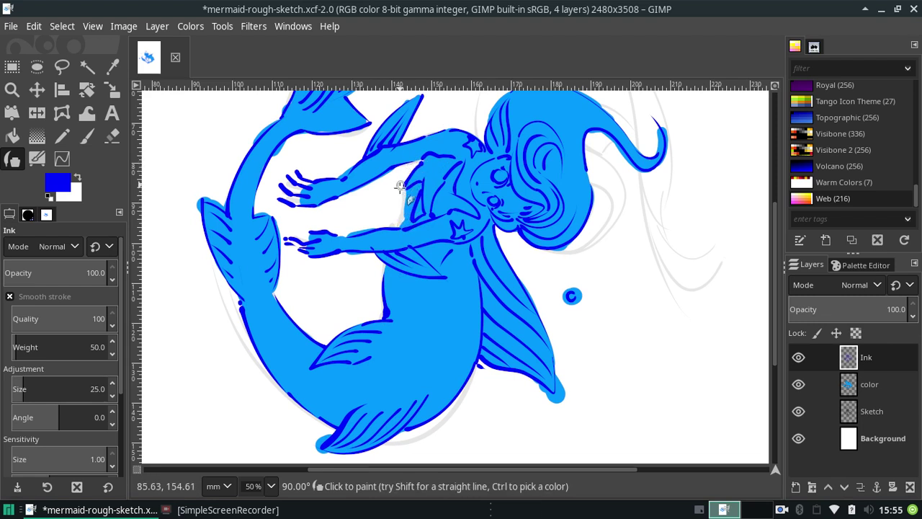
{"action": "left_click_drag", "start_coordinate": [404, 189], "coordinate": [395, 222]}
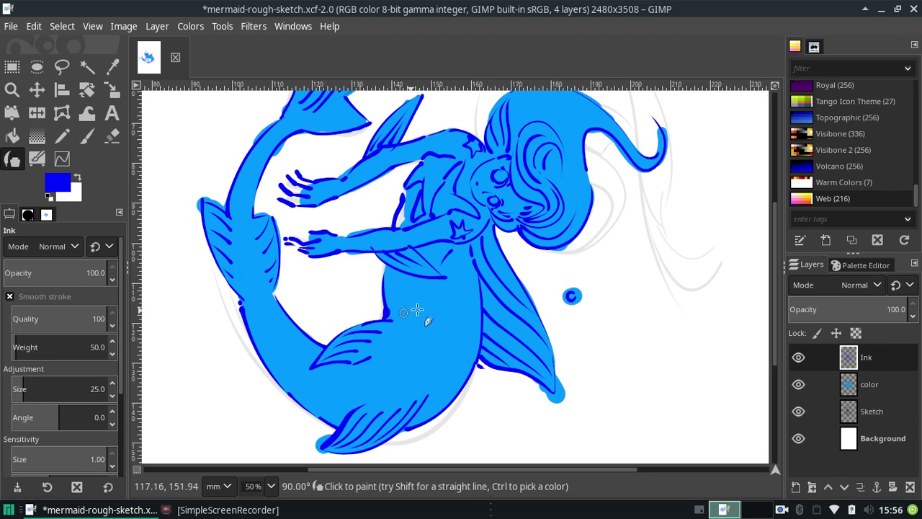
{"action": "left_click", "coordinate": [848, 384]}
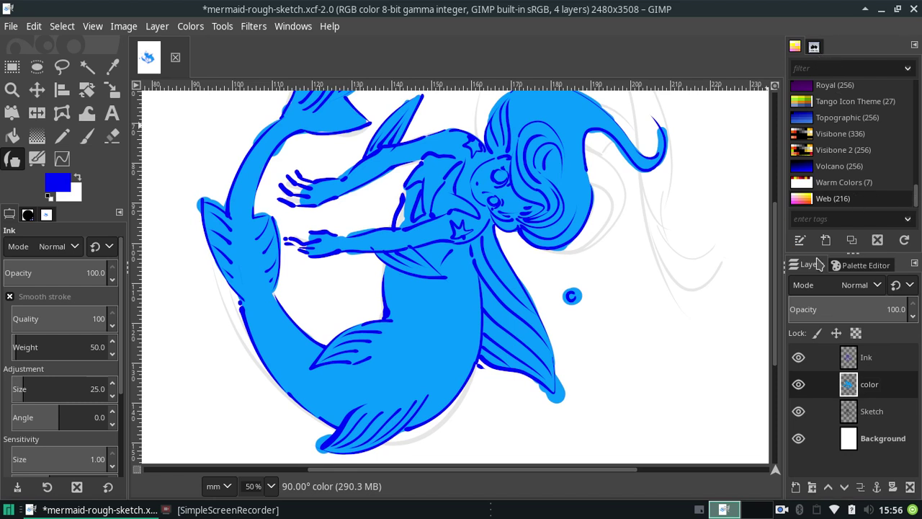
Step: Test lighter and darker palette blues with the paintbrush on the chest, undoing each stroke
{"action": "left_click", "coordinate": [844, 266]}
{"action": "left_click", "coordinate": [806, 433]}
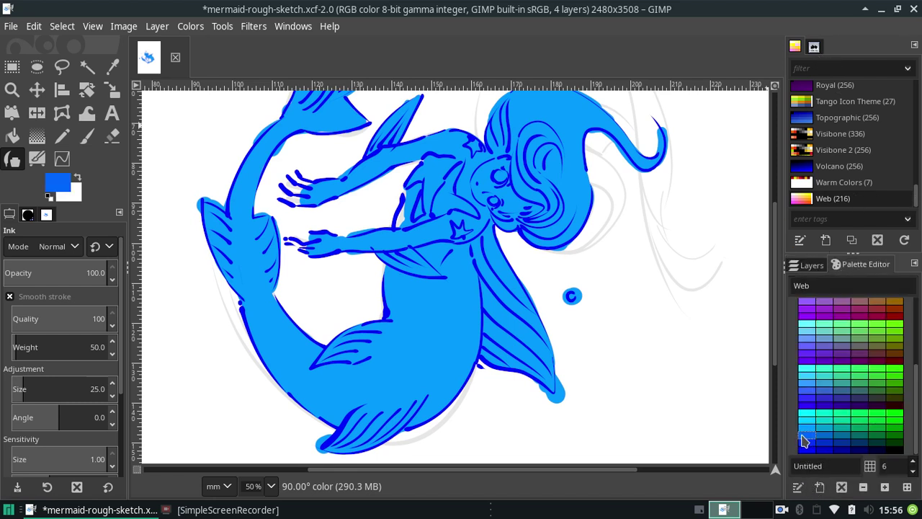
{"action": "left_click", "coordinate": [85, 137]}
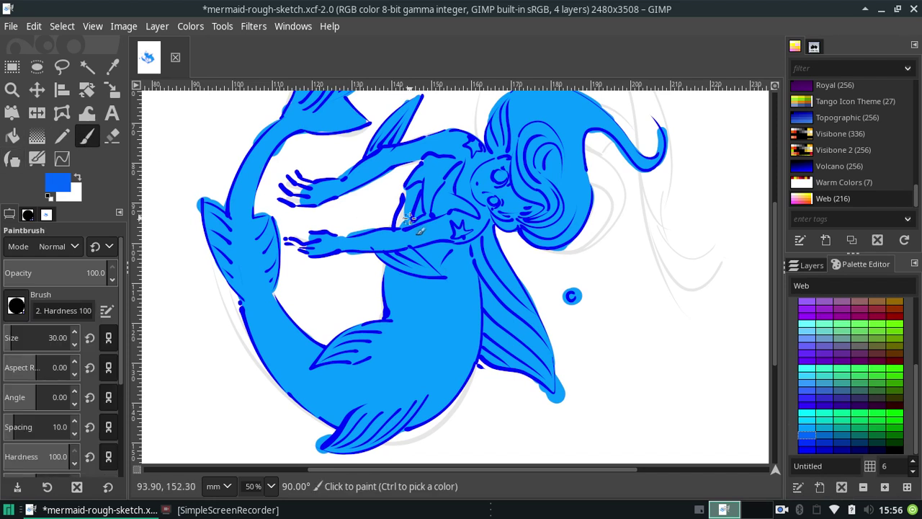
{"action": "left_click_drag", "start_coordinate": [414, 220], "coordinate": [403, 205]}
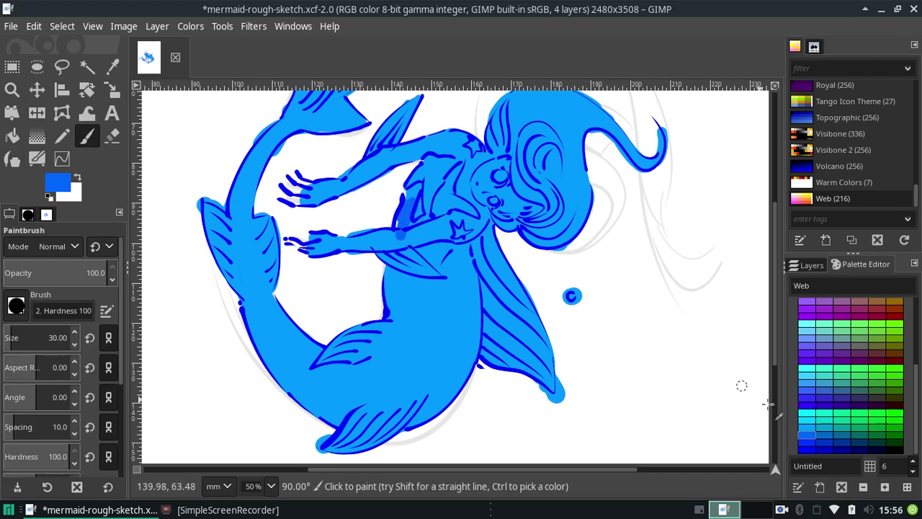
{"action": "key", "text": "ctrl+z"}
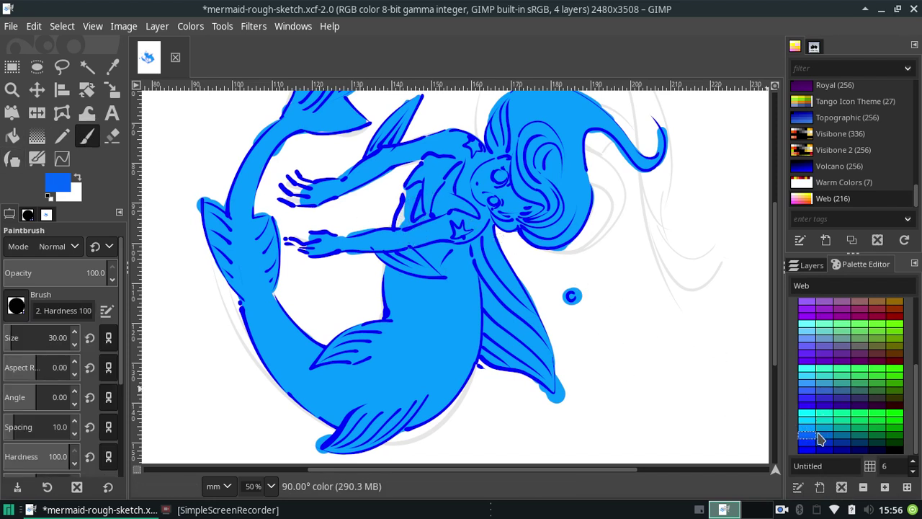
{"action": "left_click", "coordinate": [808, 442]}
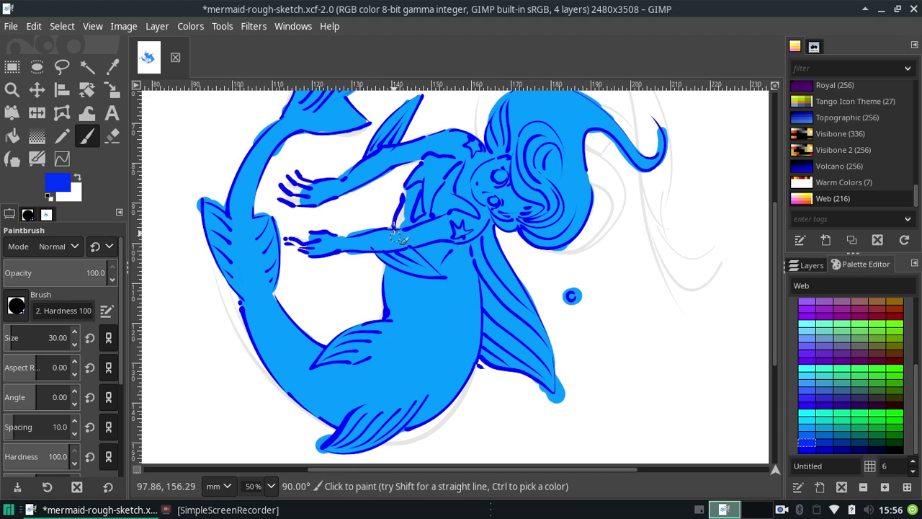
{"action": "left_click_drag", "start_coordinate": [402, 234], "coordinate": [415, 199]}
{"action": "key", "text": "ctrl+z"}
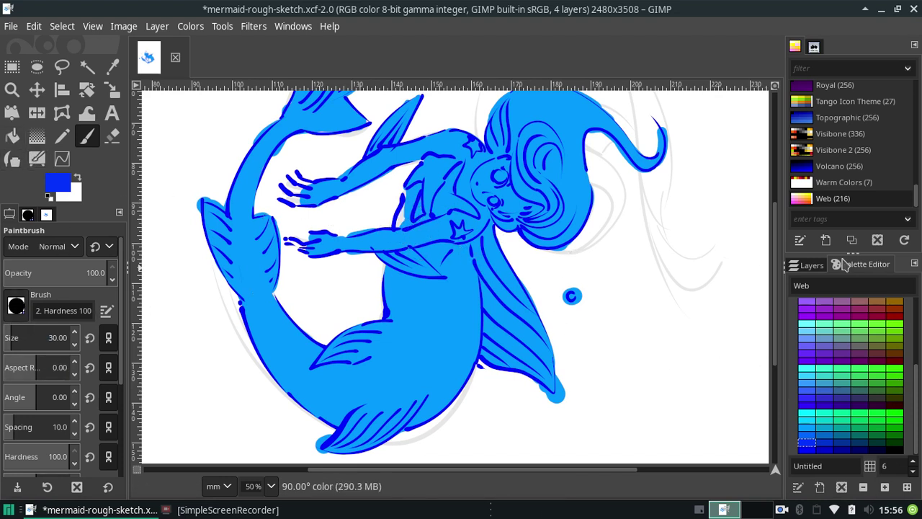
Step: Cover the dark outline near the arm in light blue, then ready the Ink tool in pure blue
{"action": "left_click", "coordinate": [808, 265]}
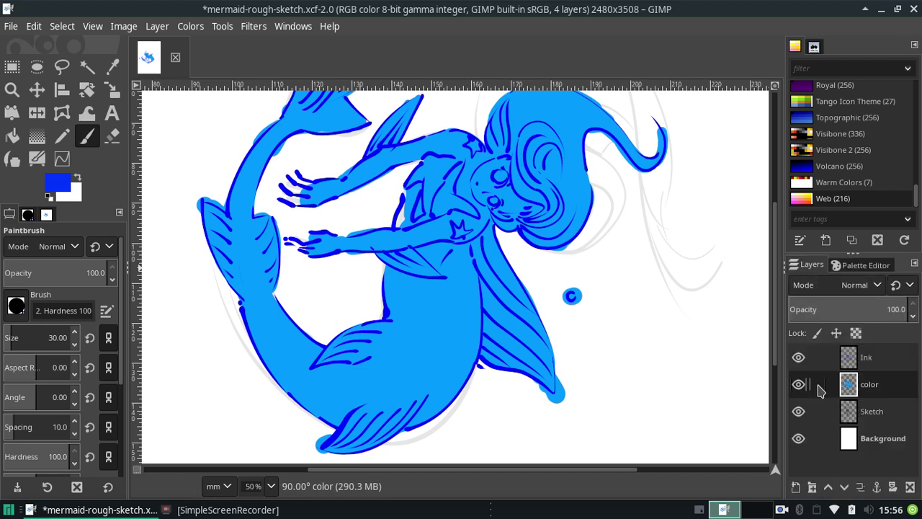
{"action": "left_click_drag", "start_coordinate": [379, 288], "coordinate": [321, 316]}
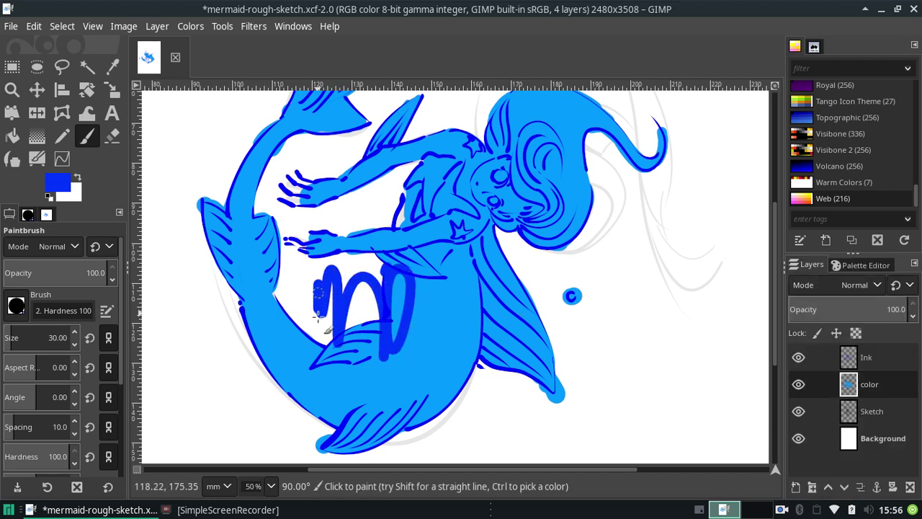
{"action": "key", "text": "ctrl+z"}
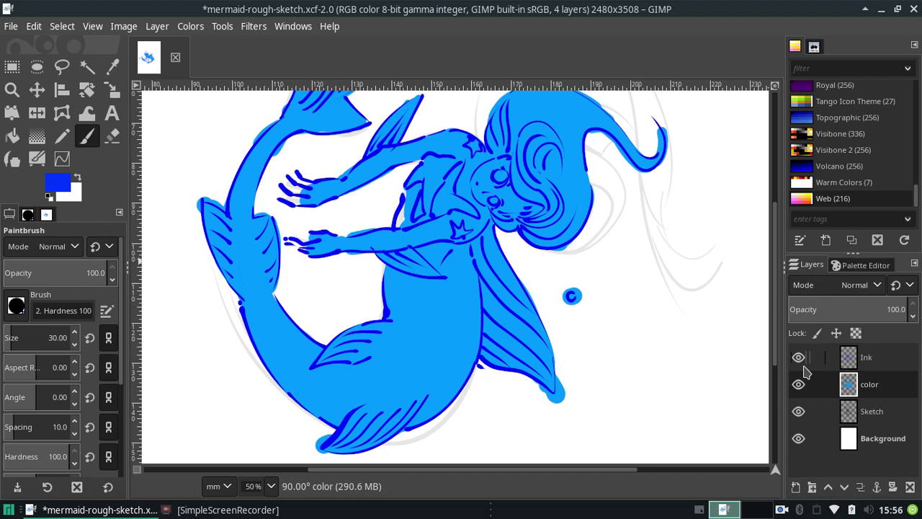
{"action": "left_click", "coordinate": [858, 265]}
{"action": "left_click", "coordinate": [807, 427]}
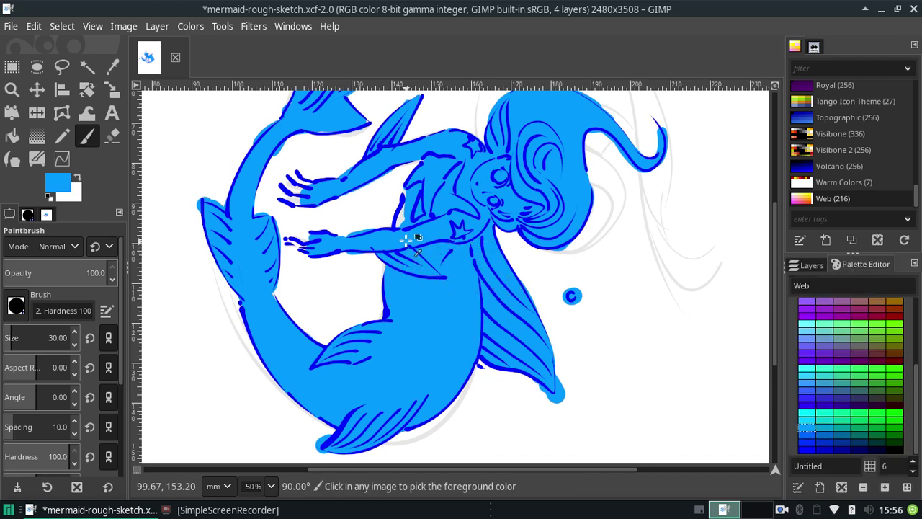
{"action": "left_click_drag", "start_coordinate": [402, 223], "coordinate": [423, 167]}
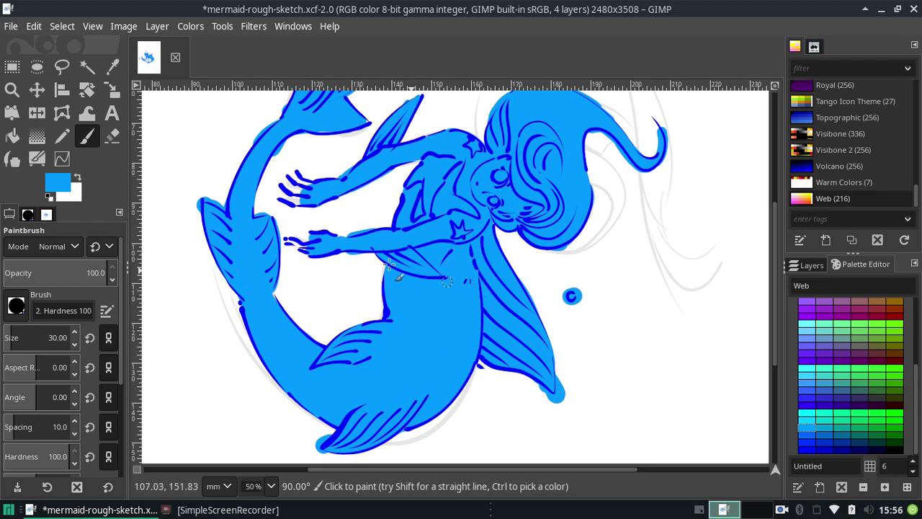
{"action": "left_click", "coordinate": [16, 160]}
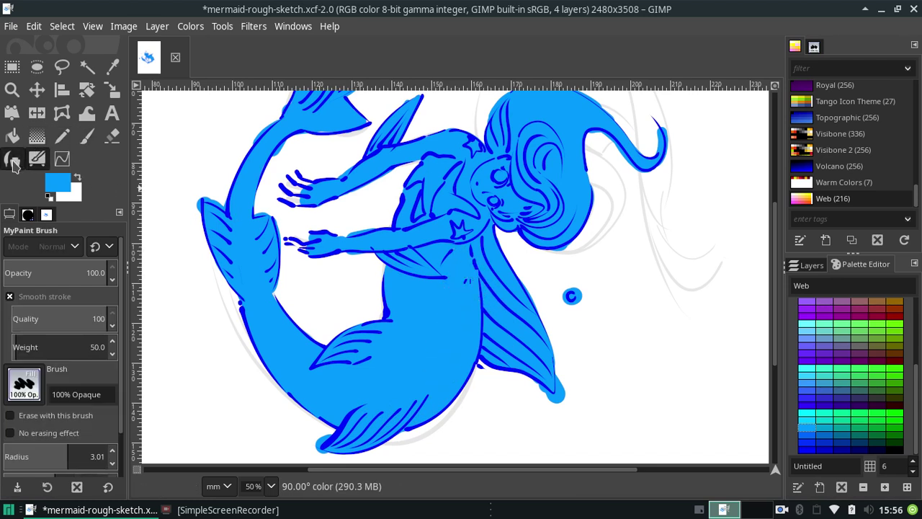
{"action": "left_click", "coordinate": [808, 448]}
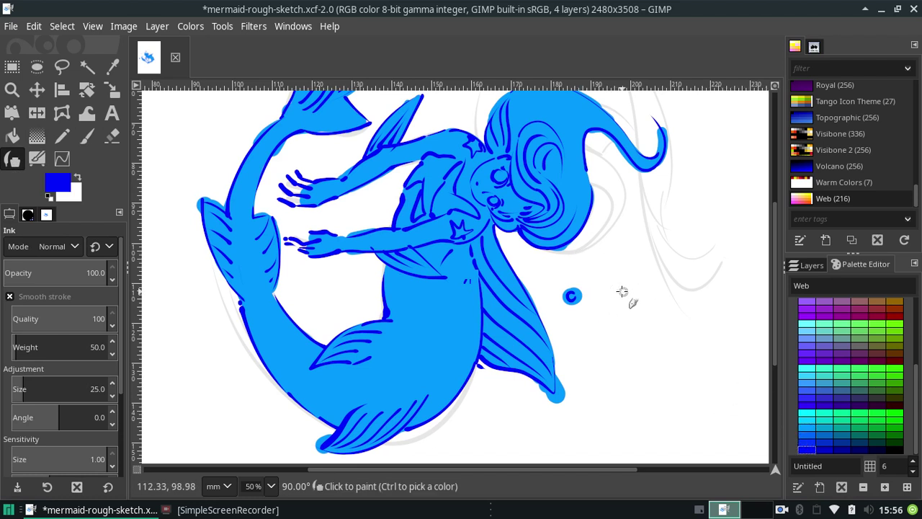
Step: Ink trial strokes and the creature's right-side curve, undoing the misplaced ones
{"action": "mouse_move", "coordinate": [635, 281]}
{"action": "left_mouse_down"}
{"action": "mouse_move", "coordinate": [648, 305]}
{"action": "mouse_move", "coordinate": [621, 313]}
{"action": "mouse_move", "coordinate": [635, 276]}
{"action": "left_mouse_up"}
{"action": "key", "text": "ctrl+z"}
{"action": "key", "text": "ctrl+z"}
{"action": "key", "text": "ctrl+z"}
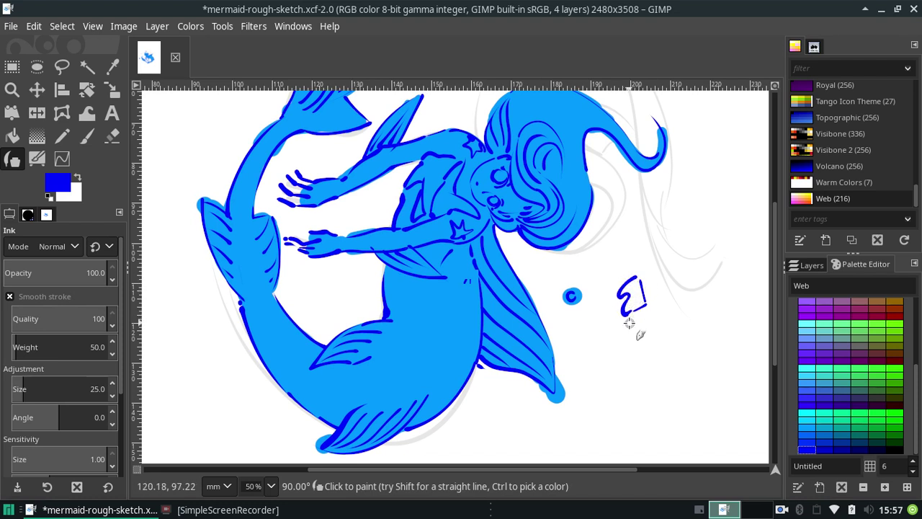
{"action": "mouse_move", "coordinate": [629, 323]}
{"action": "left_mouse_down"}
{"action": "mouse_move", "coordinate": [624, 345]}
{"action": "mouse_move", "coordinate": [653, 337]}
{"action": "mouse_move", "coordinate": [631, 400]}
{"action": "left_mouse_up"}
{"action": "key", "text": "ctrl+z"}
{"action": "key", "text": "ctrl+z"}
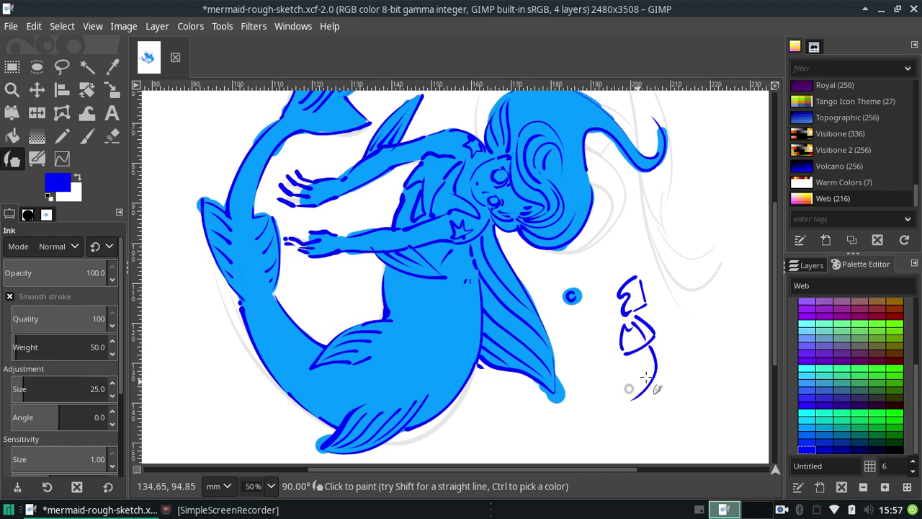
{"action": "key", "text": "ctrl+z"}
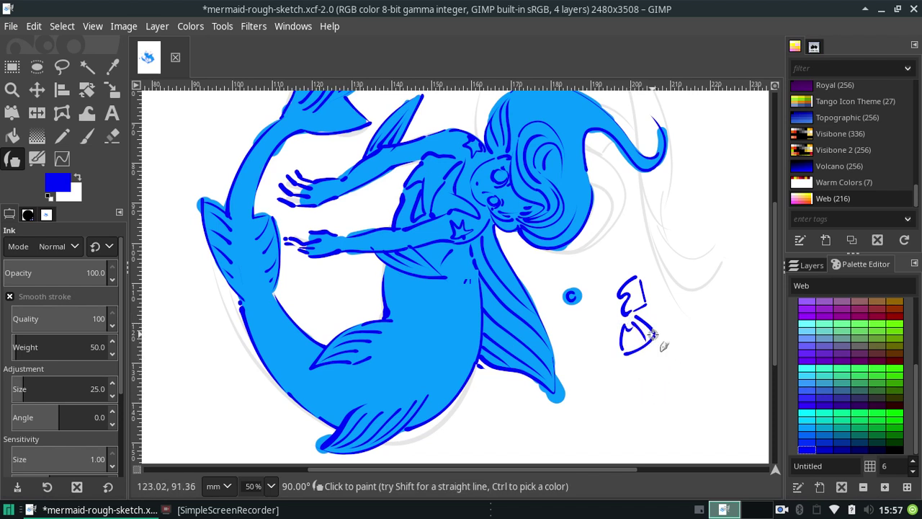
{"action": "left_click_drag", "start_coordinate": [652, 334], "coordinate": [638, 404]}
{"action": "mouse_move", "coordinate": [621, 353]}
{"action": "left_mouse_down"}
{"action": "mouse_move", "coordinate": [625, 393]}
{"action": "mouse_move", "coordinate": [596, 385]}
{"action": "mouse_move", "coordinate": [639, 401]}
{"action": "mouse_move", "coordinate": [591, 321]}
{"action": "mouse_move", "coordinate": [585, 371]}
{"action": "left_mouse_up"}
{"action": "key", "text": "ctrl+z"}
{"action": "key", "text": "ctrl+z"}
{"action": "key", "text": "ctrl+z"}
{"action": "key", "text": "ctrl+z"}
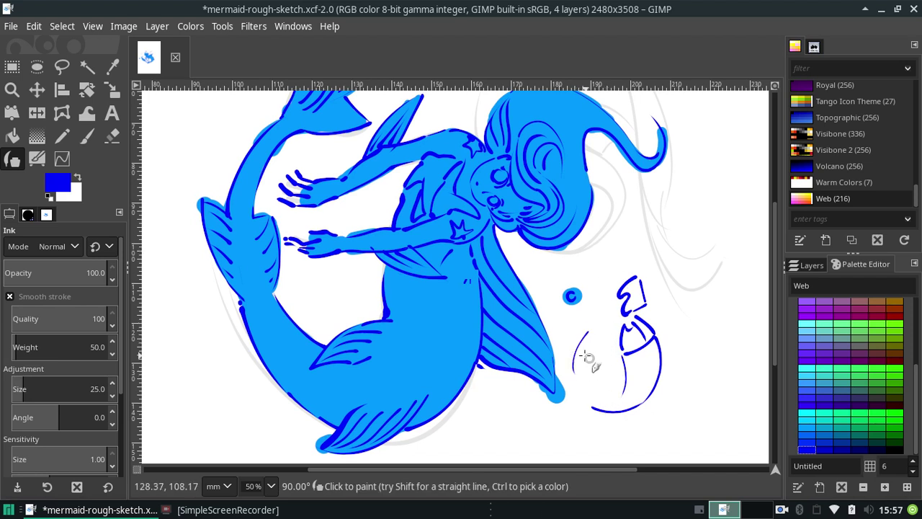
{"action": "key", "text": "ctrl+z"}
Step: Ink the creature's left body side, head loop and neck details in dark blue
{"action": "left_click_drag", "start_coordinate": [592, 333], "coordinate": [592, 403]}
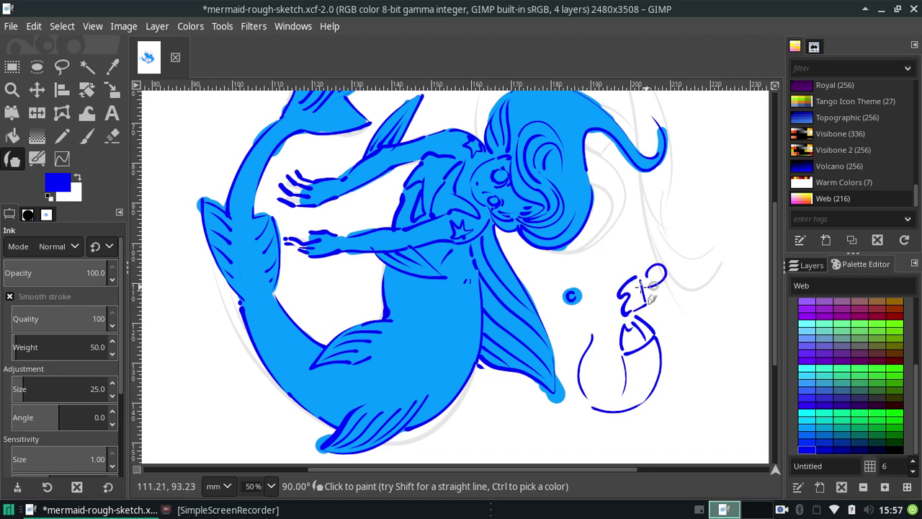
{"action": "left_click_drag", "start_coordinate": [648, 275], "coordinate": [640, 289]}
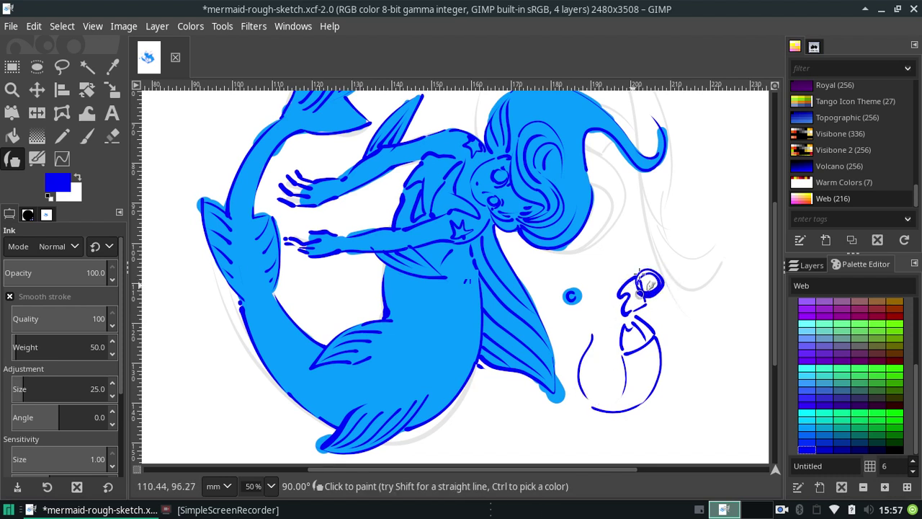
{"action": "key", "text": "ctrl+z"}
{"action": "mouse_move", "coordinate": [643, 276]}
{"action": "left_mouse_down"}
{"action": "mouse_move", "coordinate": [639, 290]}
{"action": "mouse_move", "coordinate": [659, 285]}
{"action": "mouse_move", "coordinate": [606, 330]}
{"action": "mouse_move", "coordinate": [589, 326]}
{"action": "left_mouse_up"}
{"action": "key", "text": "ctrl+z"}
{"action": "key", "text": "ctrl+z"}
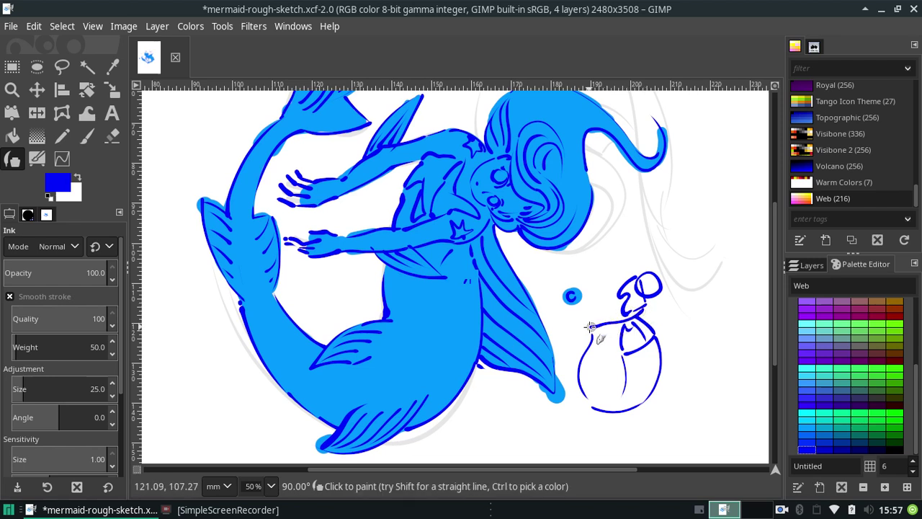
{"action": "key", "text": "ctrl+z"}
{"action": "mouse_move", "coordinate": [647, 314]}
{"action": "left_mouse_down"}
{"action": "mouse_move", "coordinate": [587, 318]}
{"action": "mouse_move", "coordinate": [628, 276]}
{"action": "left_mouse_up"}
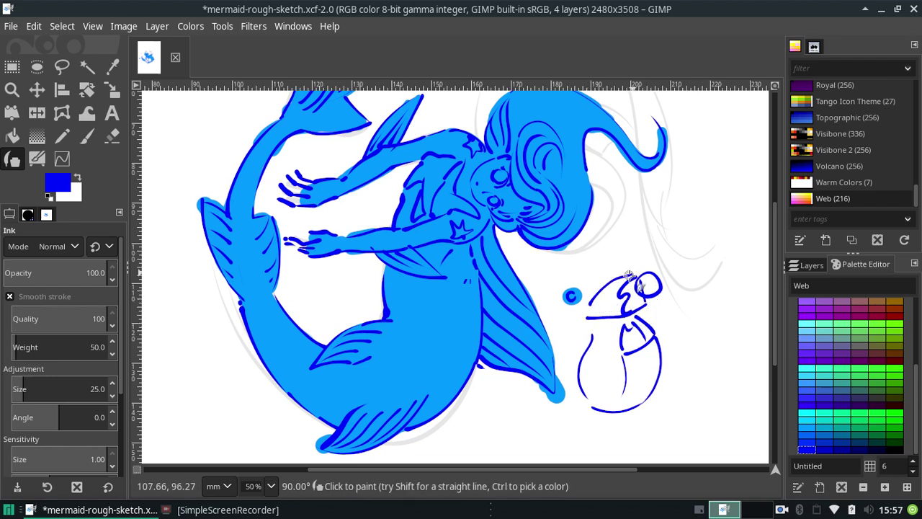
{"action": "key", "text": "ctrl+z"}
{"action": "left_click_drag", "start_coordinate": [584, 309], "coordinate": [619, 278]}
{"action": "key", "text": "ctrl+z"}
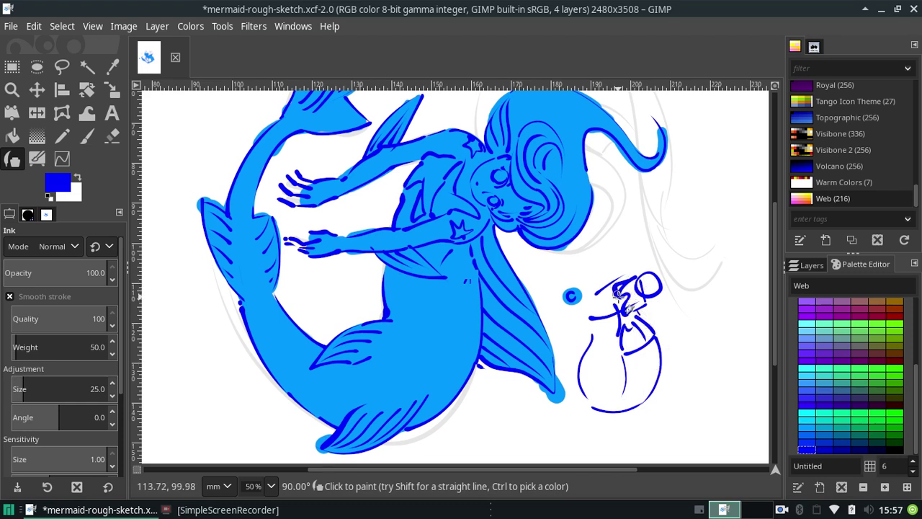
{"action": "mouse_move", "coordinate": [618, 292]}
{"action": "left_mouse_down"}
{"action": "mouse_move", "coordinate": [618, 317]}
{"action": "mouse_move", "coordinate": [632, 328]}
{"action": "left_mouse_up"}
{"action": "left_click", "coordinate": [112, 135]}
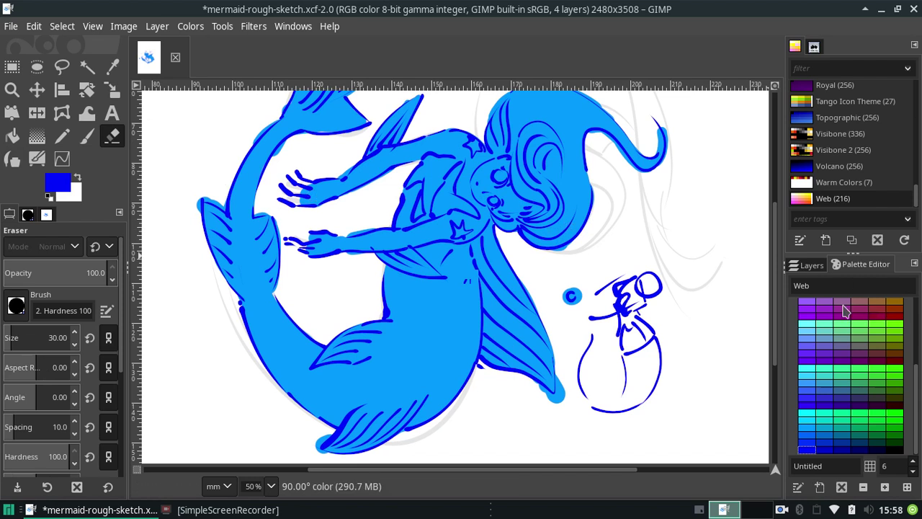
Step: Erase a stray mark on the Ink layer and save as mermaid-rough-sketch.xcf
{"action": "left_click", "coordinate": [807, 265]}
{"action": "left_click", "coordinate": [834, 364]}
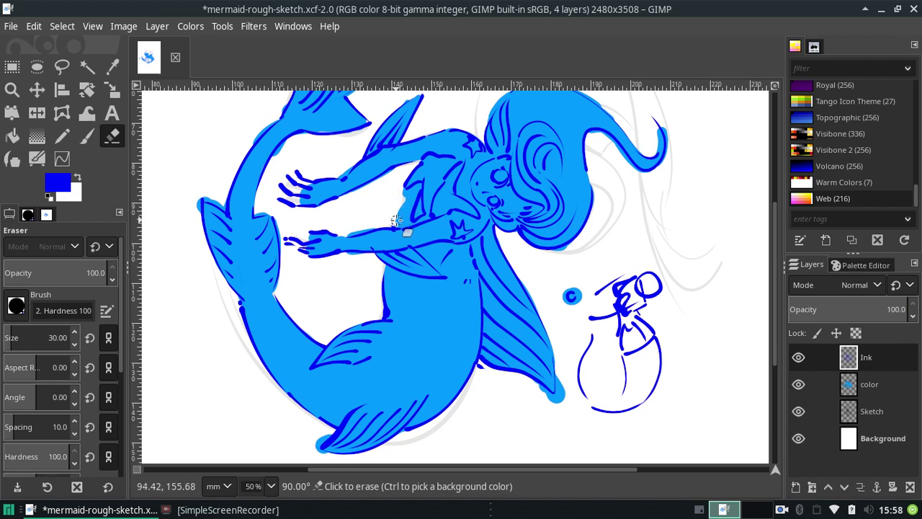
{"action": "left_click", "coordinate": [391, 220]}
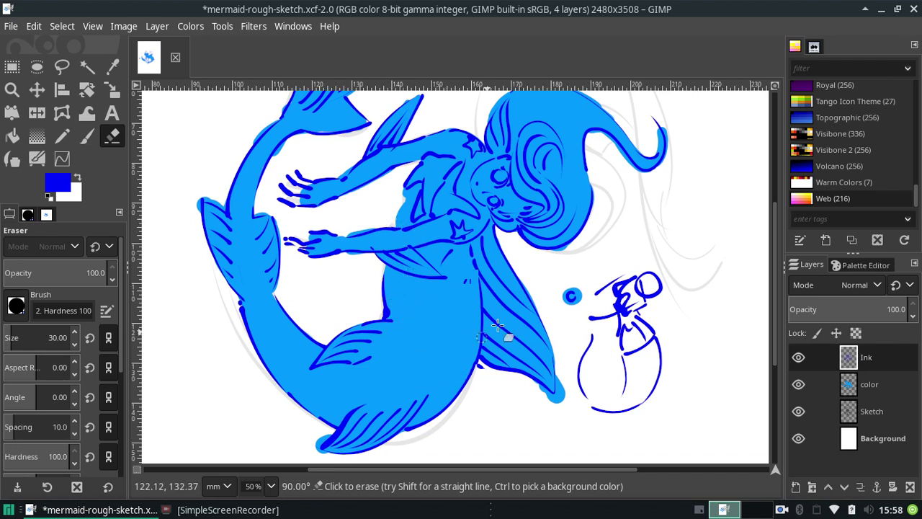
{"action": "key", "text": "ctrl+s"}
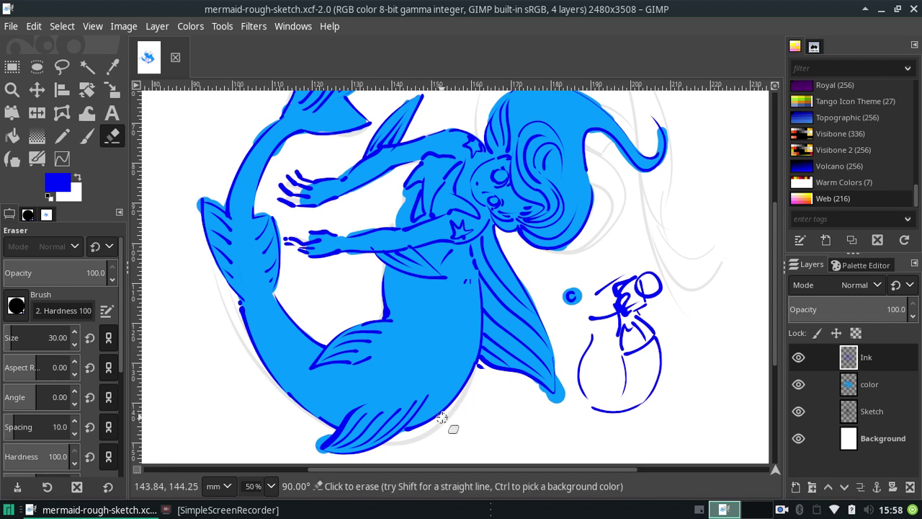
Step: Try MyPaint brush and ink test strokes near the tail, undoing each one
{"action": "left_click", "coordinate": [37, 158]}
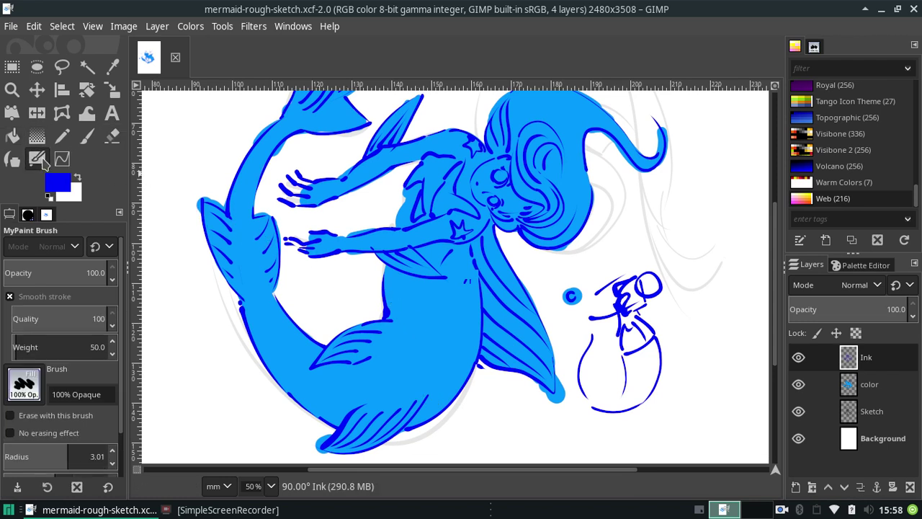
{"action": "mouse_move", "coordinate": [198, 311]}
{"action": "left_mouse_down"}
{"action": "mouse_move", "coordinate": [196, 333]}
{"action": "mouse_move", "coordinate": [216, 376]}
{"action": "left_mouse_up"}
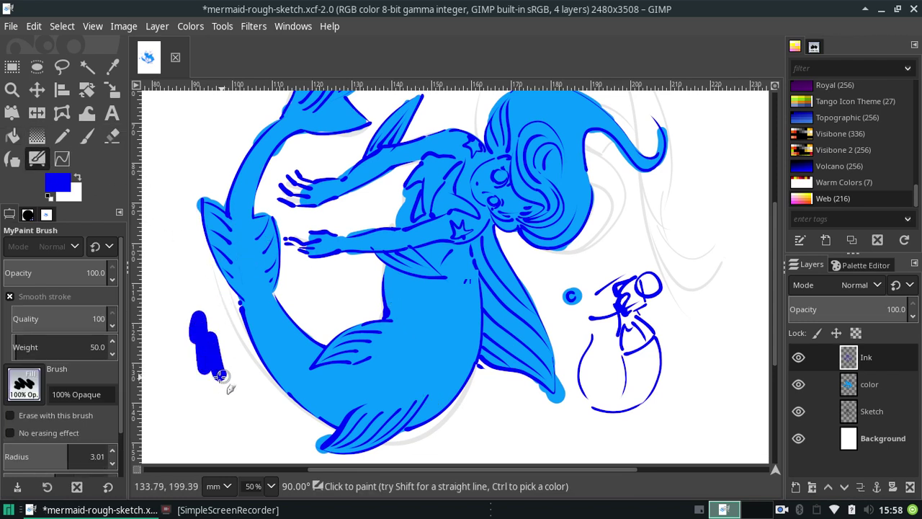
{"action": "key", "text": "ctrl+z"}
{"action": "left_click", "coordinate": [14, 162]}
{"action": "left_click_drag", "start_coordinate": [173, 85], "coordinate": [180, 350]}
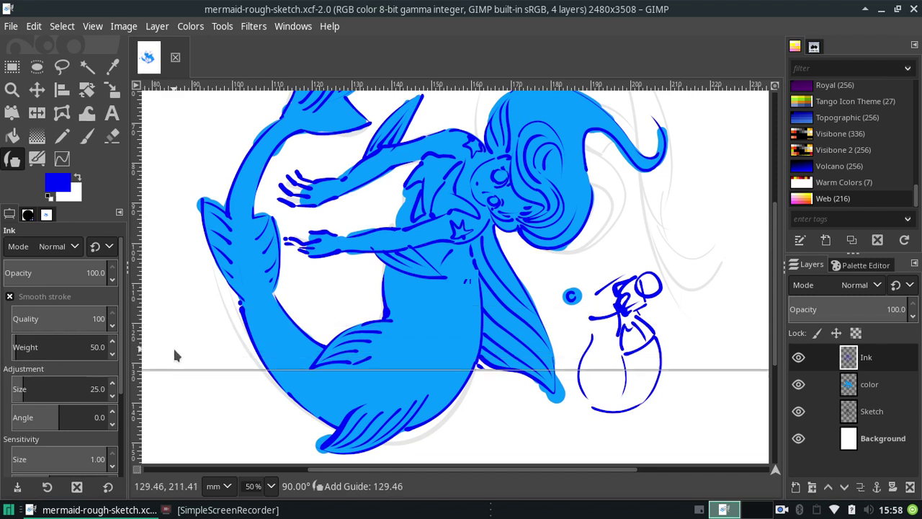
{"action": "key", "text": "ctrl+z"}
{"action": "mouse_move", "coordinate": [186, 304]}
{"action": "left_mouse_down"}
{"action": "mouse_move", "coordinate": [195, 368]}
{"action": "mouse_move", "coordinate": [230, 405]}
{"action": "left_mouse_up"}
{"action": "key", "text": "ctrl+z"}
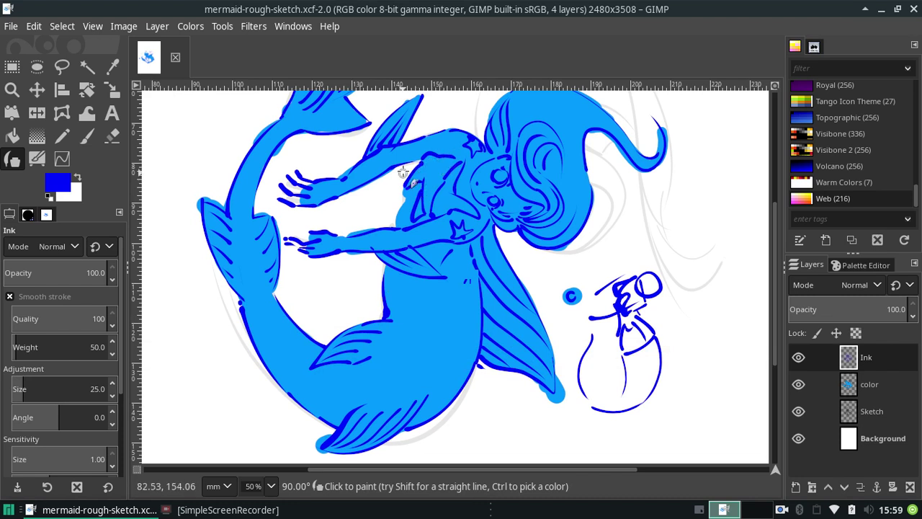
Step: Ink a short stroke near the mermaid's shoulder and save the drawing
{"action": "left_click_drag", "start_coordinate": [401, 190], "coordinate": [409, 173]}
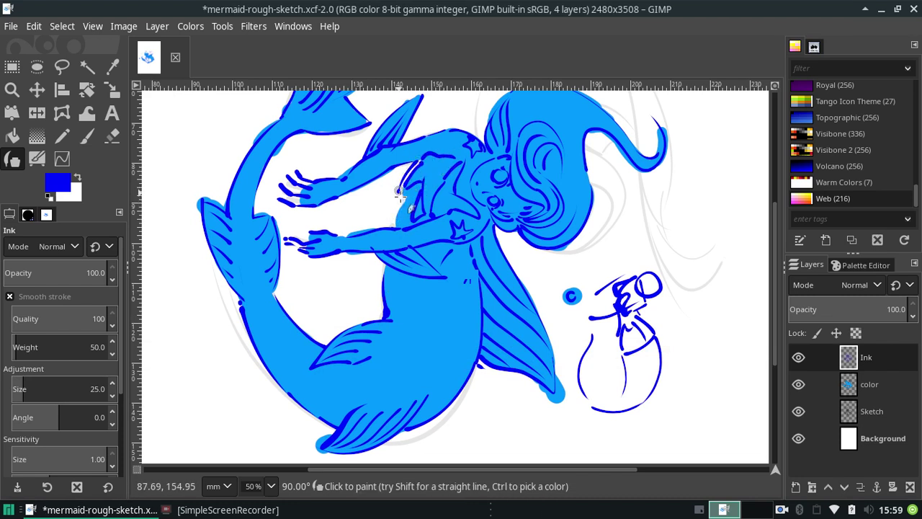
{"action": "key", "text": "ctrl"}
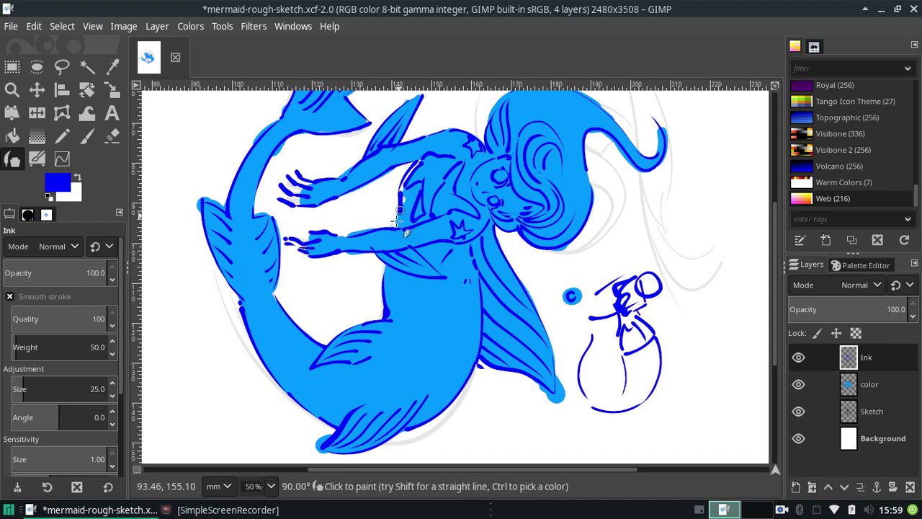
{"action": "key", "text": "ctrl"}
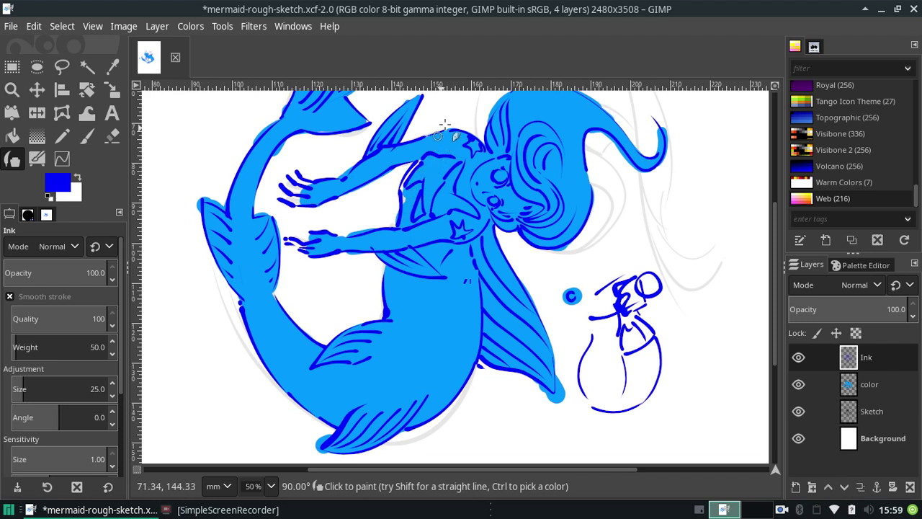
{"action": "key", "text": "ctrl+s"}
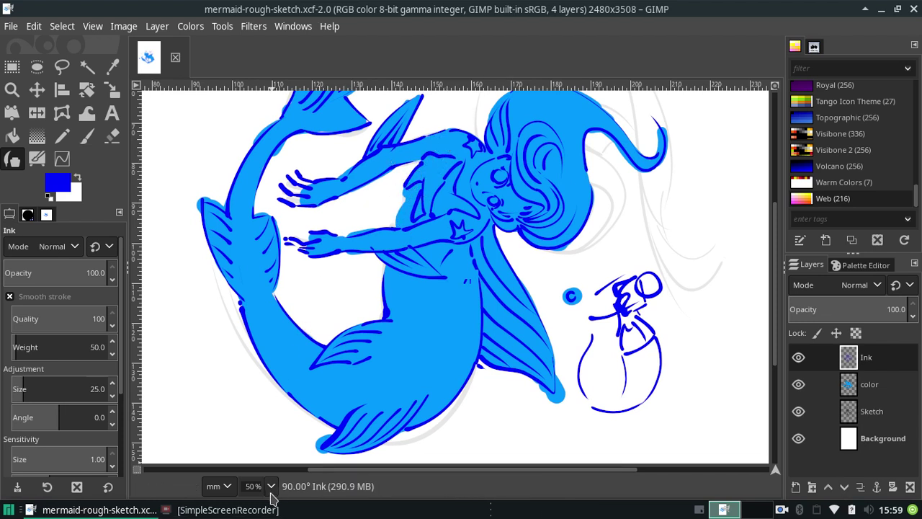
Step: Reset the canvas view rotation so the mermaid is upright
{"action": "left_click", "coordinate": [271, 485]}
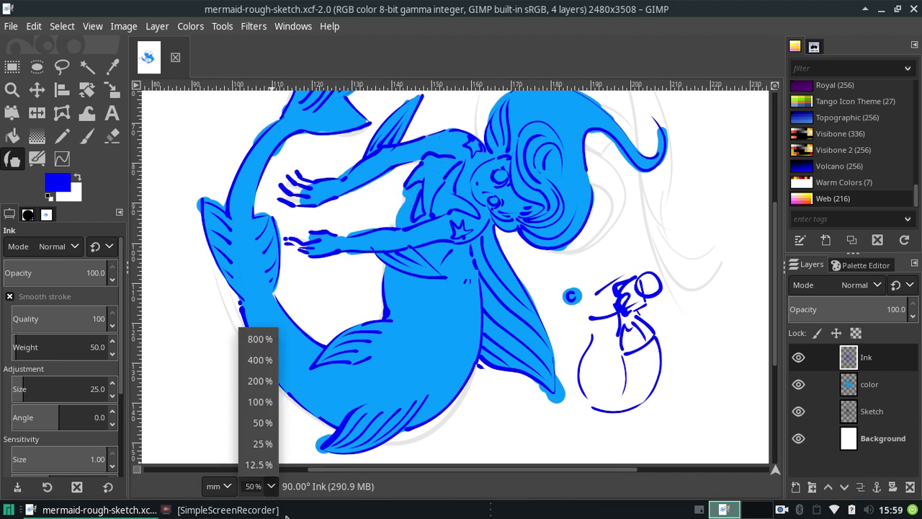
{"action": "left_click", "coordinate": [271, 486]}
{"action": "left_click", "coordinate": [94, 25]}
{"action": "mouse_move", "coordinate": [122, 93]}
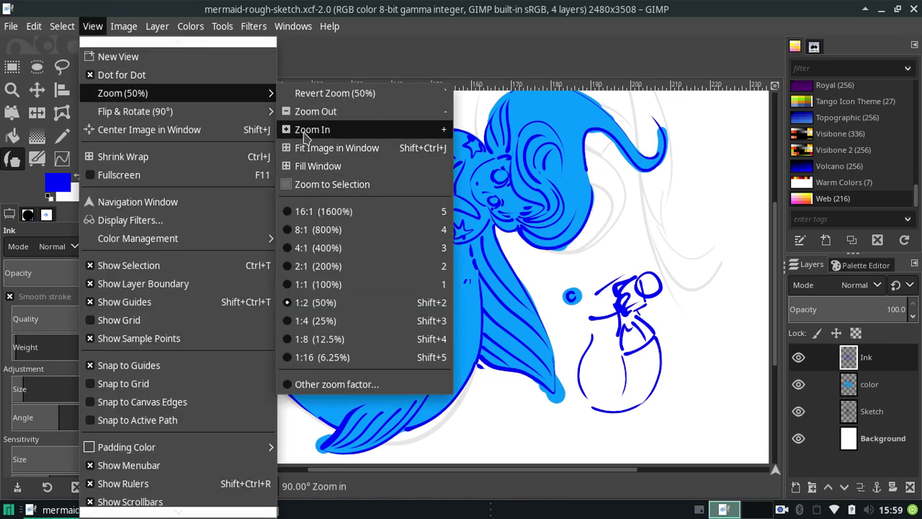
{"action": "mouse_move", "coordinate": [136, 111]}
{"action": "left_click", "coordinate": [324, 110]}
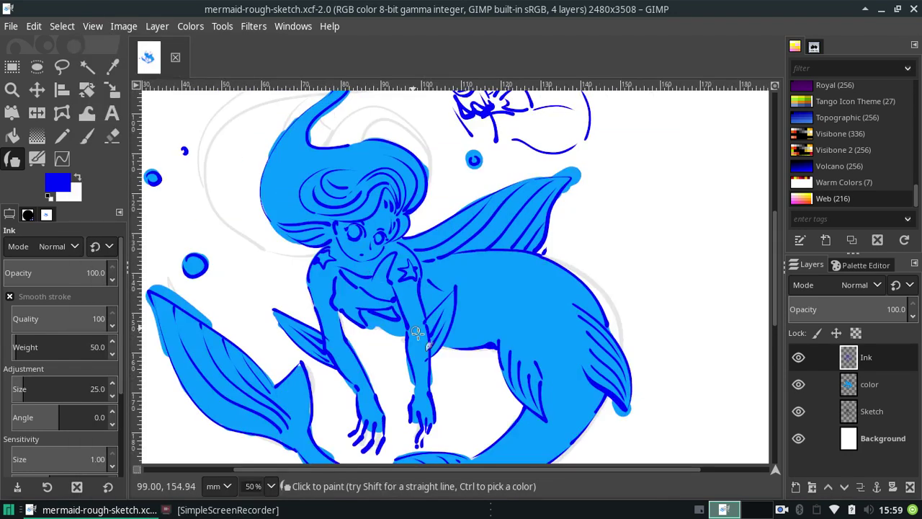
{"action": "scroll", "coordinate": [585, 341], "scroll_direction": "up", "scroll_amount": 2}
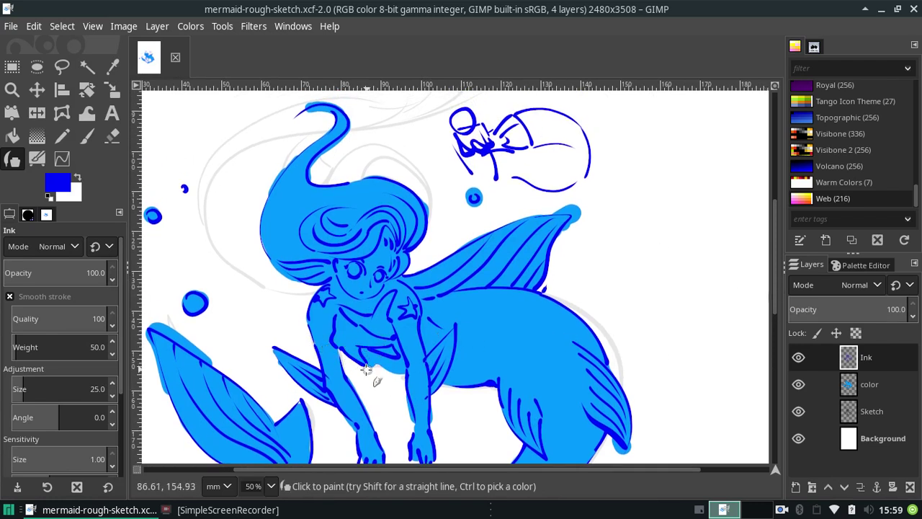
Step: Keep the last ink stroke, save, and switch to the Paintbrush on the color layer
{"action": "left_click", "coordinate": [339, 351]}
{"action": "key", "text": "ctrl+z"}
{"action": "key", "text": "ctrl+y"}
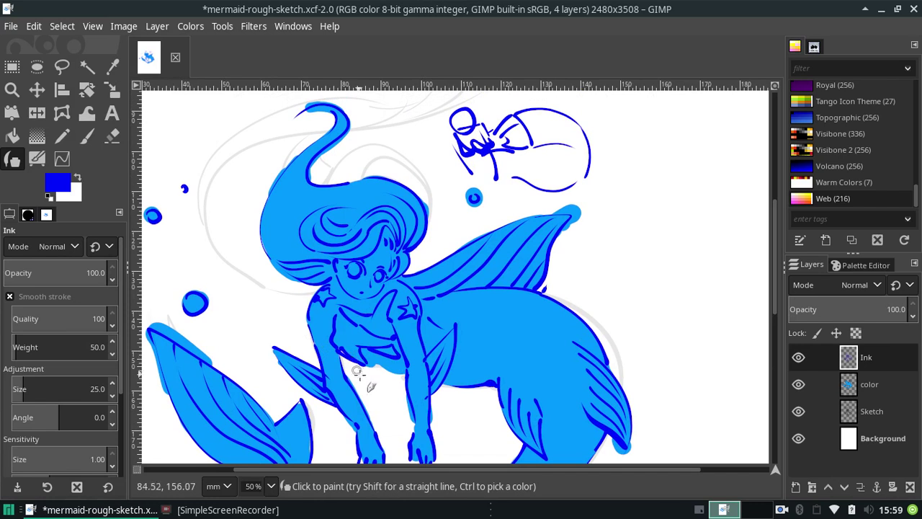
{"action": "key", "text": "ctrl+z"}
{"action": "key", "text": "ctrl+y"}
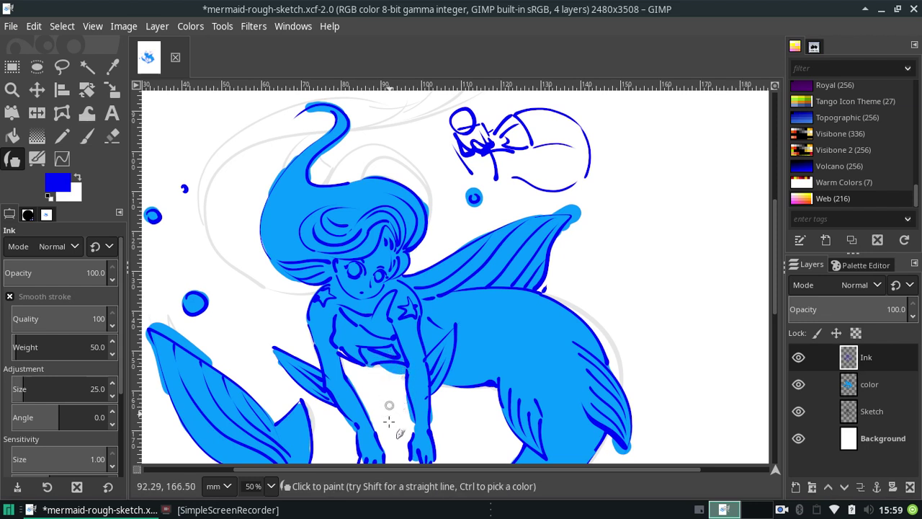
{"action": "key", "text": "ctrl+s"}
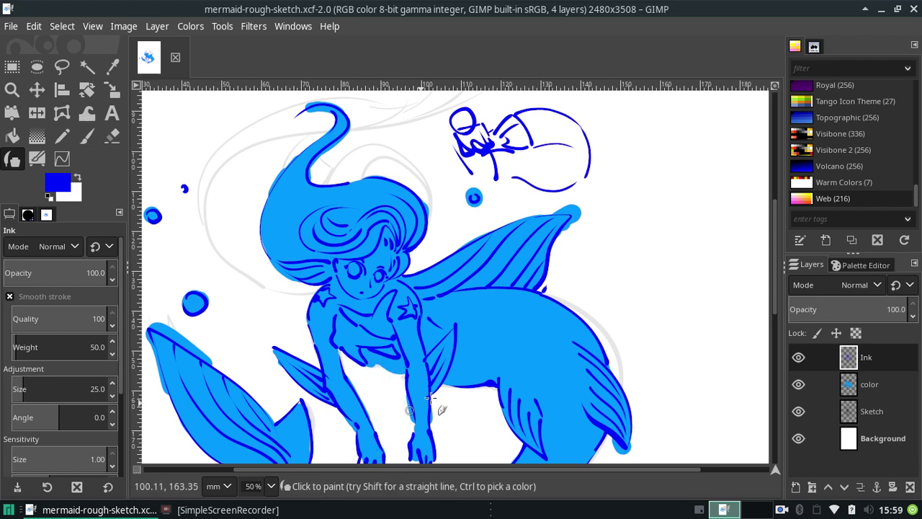
{"action": "left_click", "coordinate": [859, 389]}
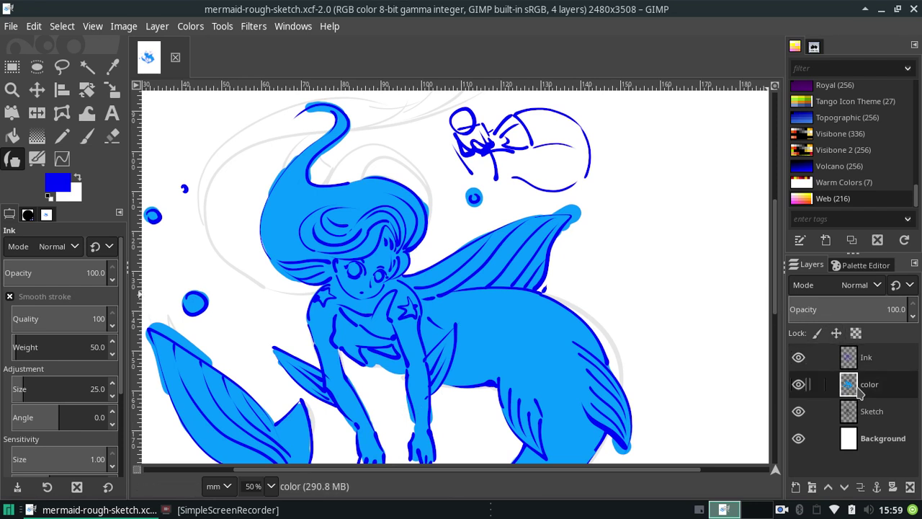
{"action": "left_click", "coordinate": [87, 138]}
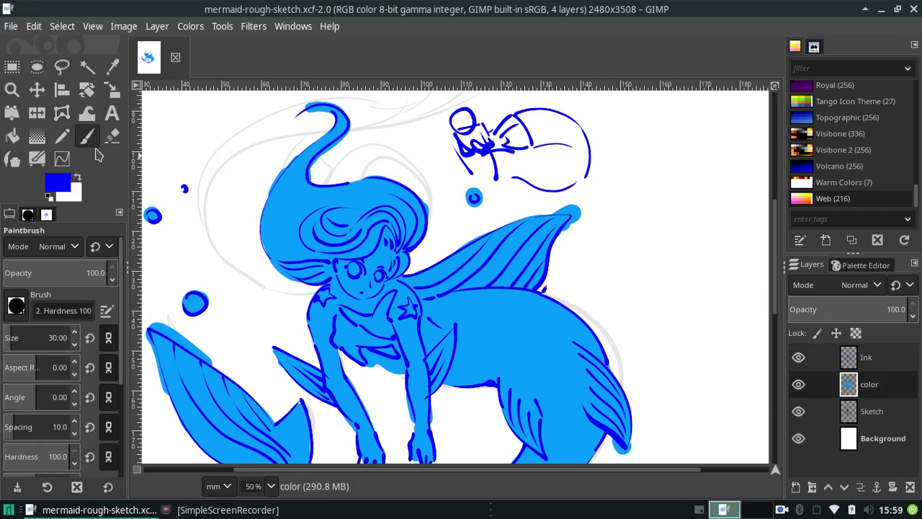
Step: Choose the light-blue palette swatch for the Paintbrush, undoing test dabs
{"action": "left_click", "coordinate": [344, 353]}
{"action": "key", "text": "ctrl+z"}
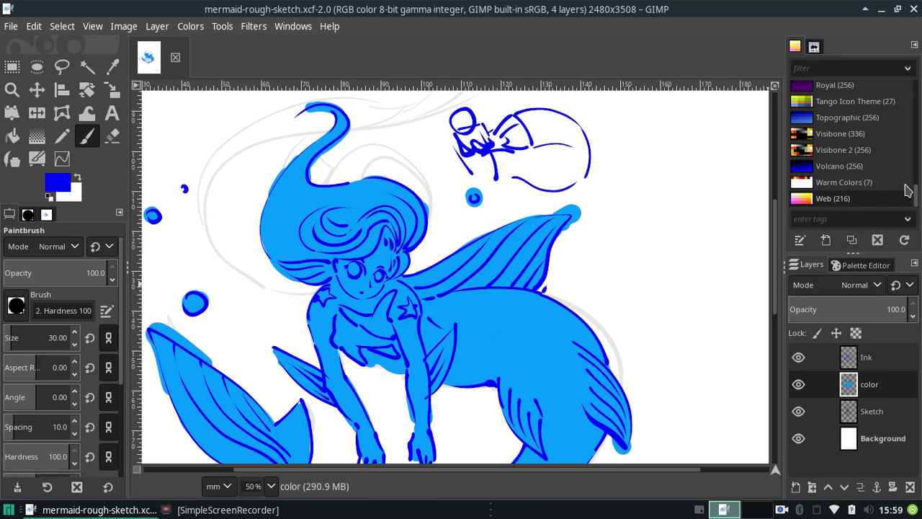
{"action": "left_click", "coordinate": [864, 265]}
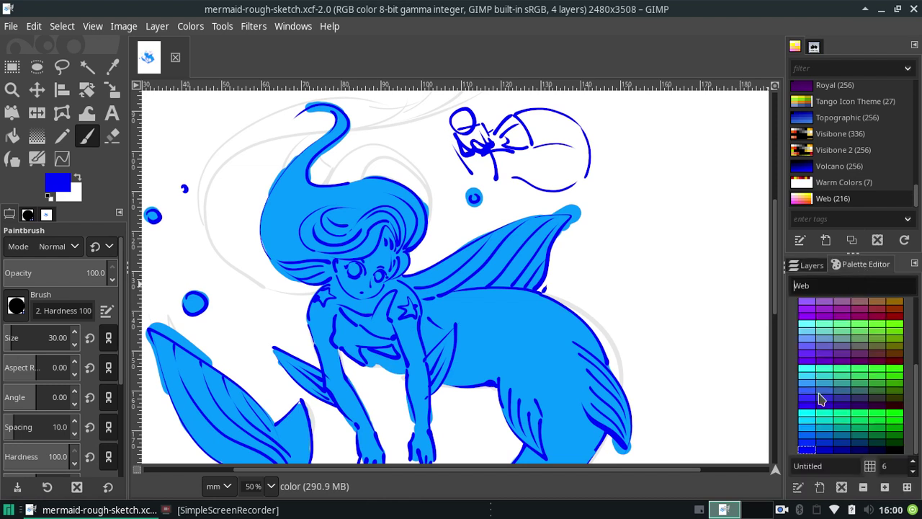
{"action": "left_click", "coordinate": [808, 427]}
{"action": "left_click", "coordinate": [335, 392]}
{"action": "key", "text": "ctrl+z"}
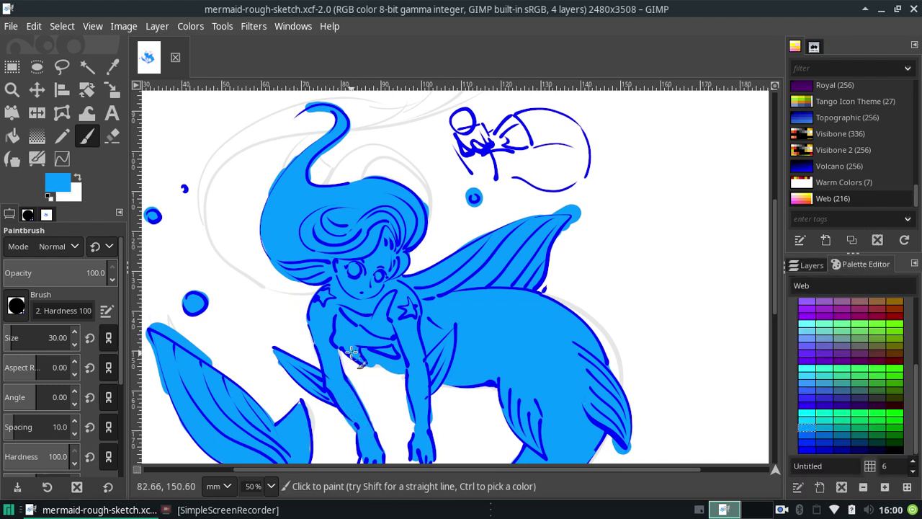
Step: Fill the white gaps under the chest and beside the arm with light blue, saving midway
{"action": "left_click", "coordinate": [344, 349]}
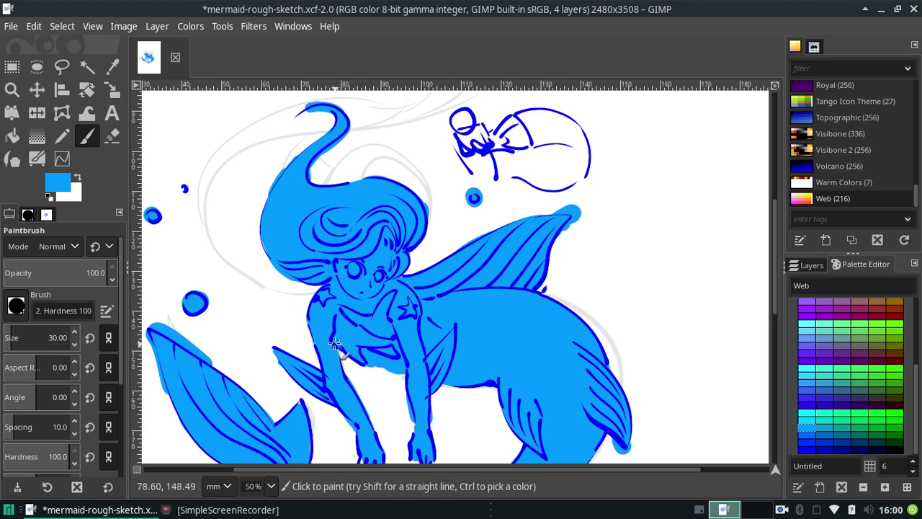
{"action": "left_click_drag", "start_coordinate": [335, 344], "coordinate": [361, 360]}
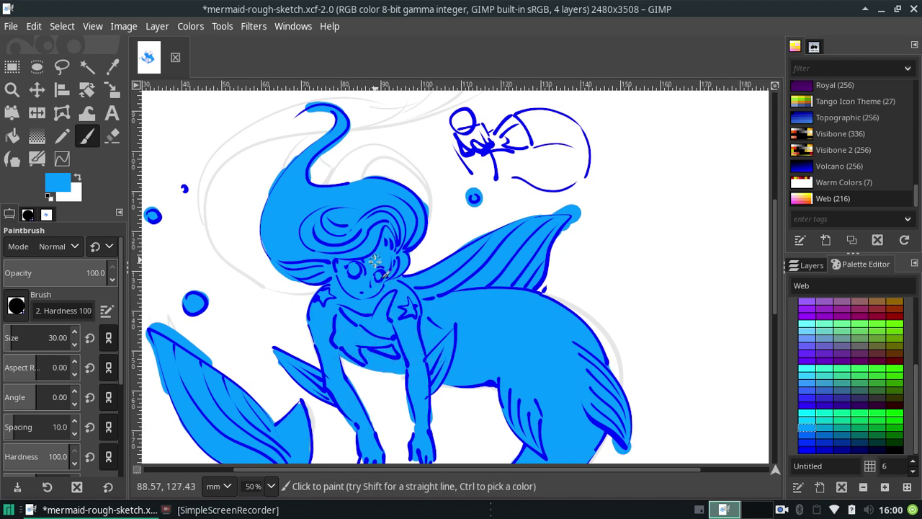
{"action": "left_click_drag", "start_coordinate": [344, 342], "coordinate": [420, 347]}
{"action": "key", "text": "ctrl"}
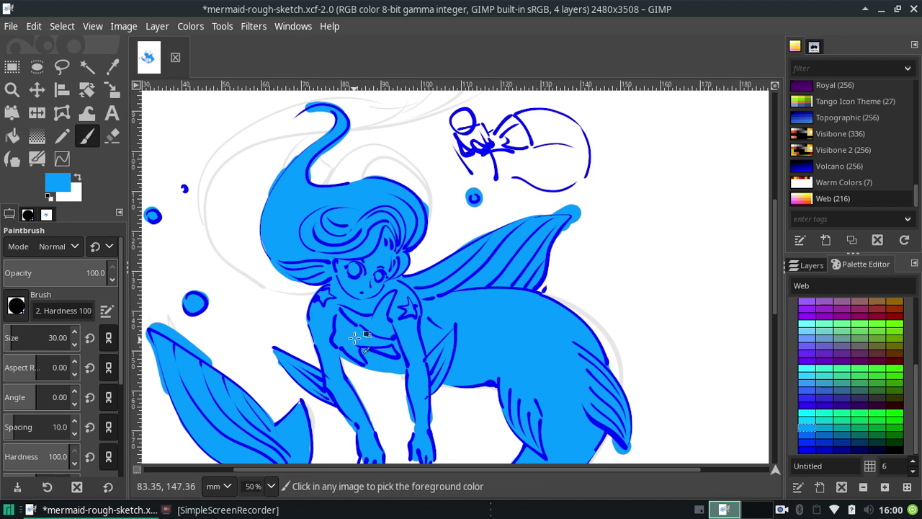
{"action": "key", "text": "ctrl+s"}
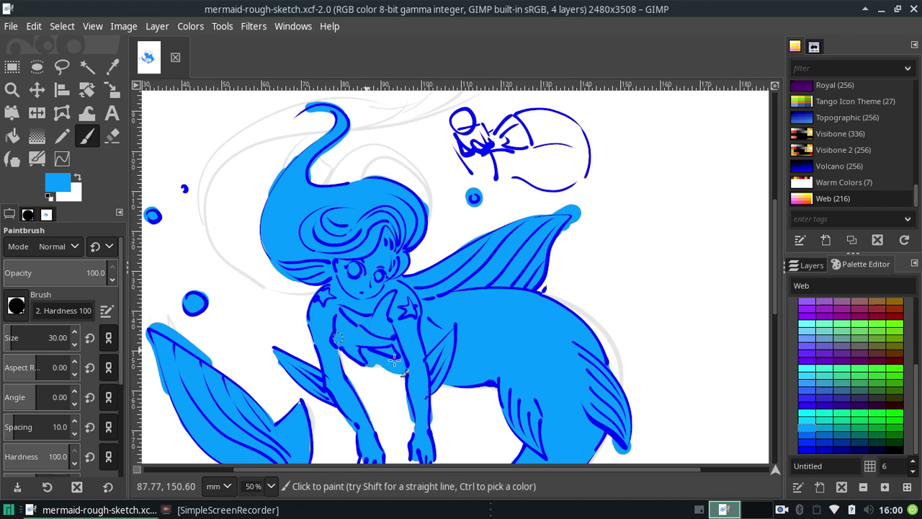
{"action": "left_click_drag", "start_coordinate": [394, 360], "coordinate": [432, 366]}
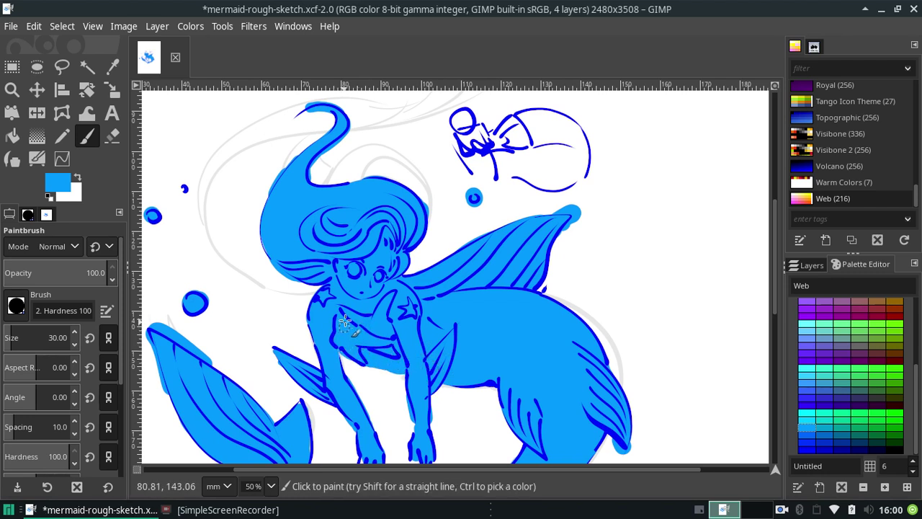
{"action": "left_click_drag", "start_coordinate": [354, 327], "coordinate": [425, 372]}
{"action": "left_click", "coordinate": [112, 135]}
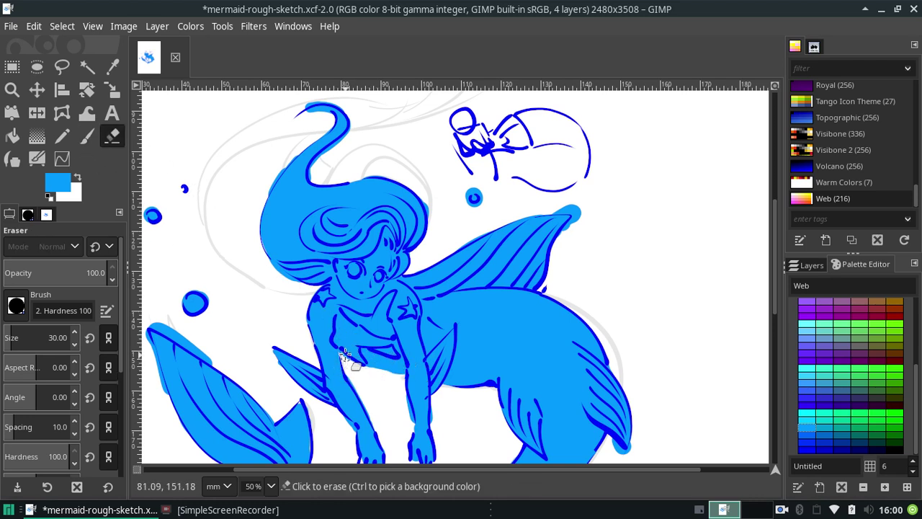
Step: Erase blue fill below the chest and along the arm, then repaint it light blue
{"action": "left_click_drag", "start_coordinate": [338, 351], "coordinate": [431, 372]}
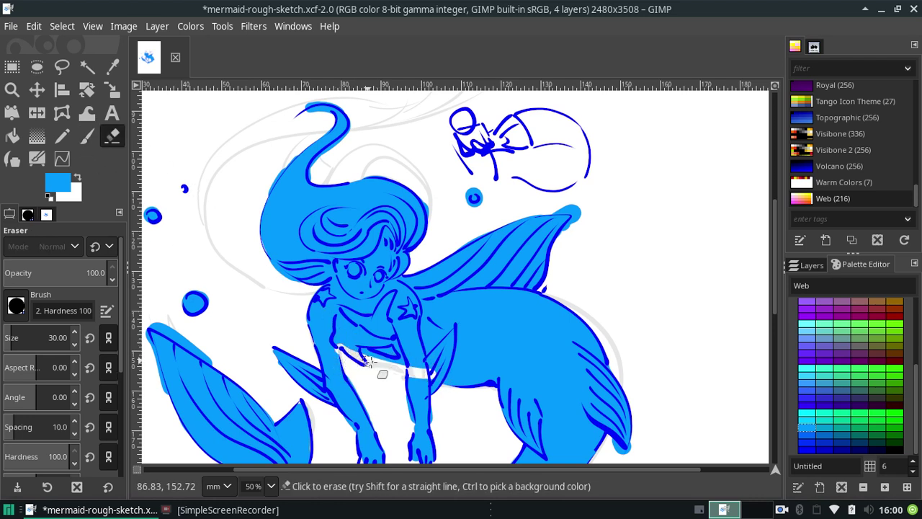
{"action": "left_click_drag", "start_coordinate": [367, 364], "coordinate": [425, 383]}
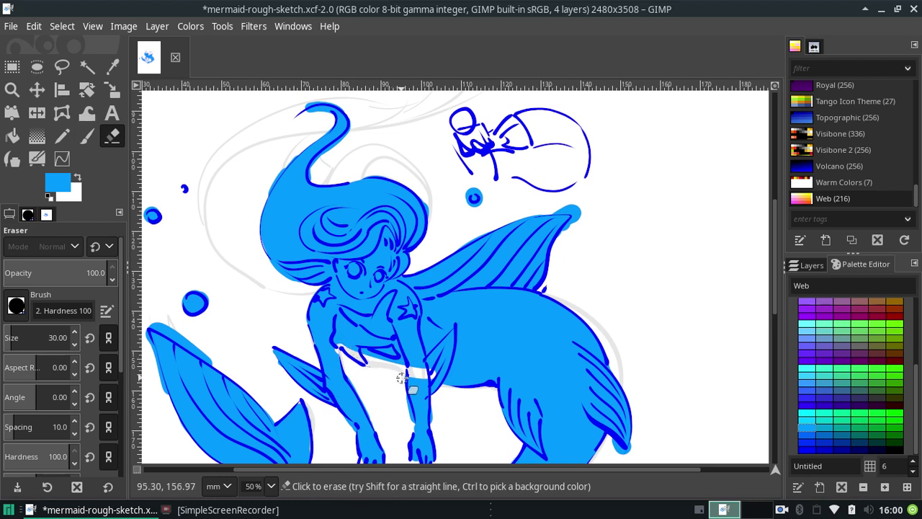
{"action": "left_click", "coordinate": [86, 136]}
{"action": "left_click_drag", "start_coordinate": [410, 368], "coordinate": [430, 383]}
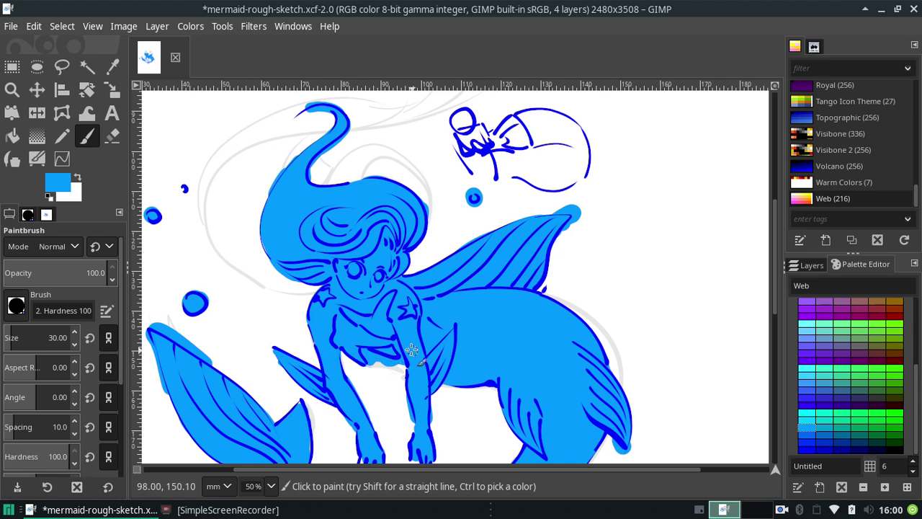
{"action": "left_click_drag", "start_coordinate": [397, 360], "coordinate": [371, 362]}
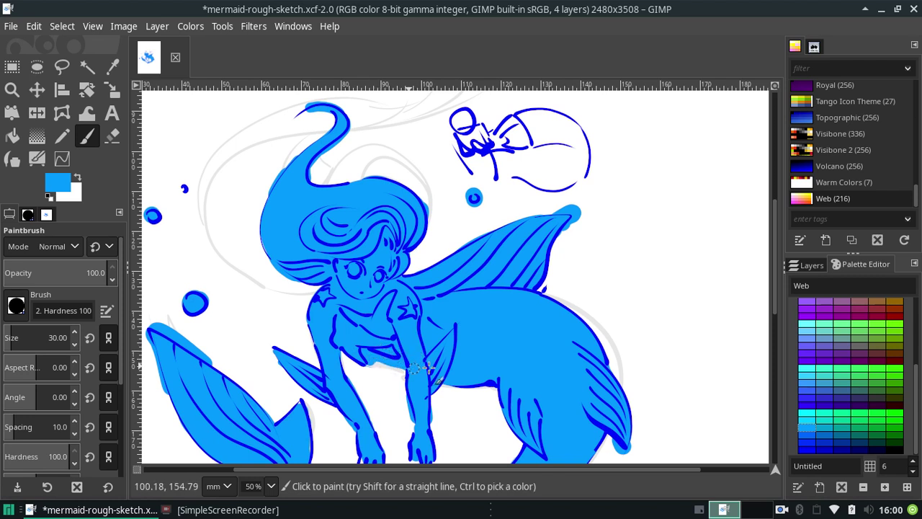
{"action": "left_click_drag", "start_coordinate": [366, 356], "coordinate": [407, 364]}
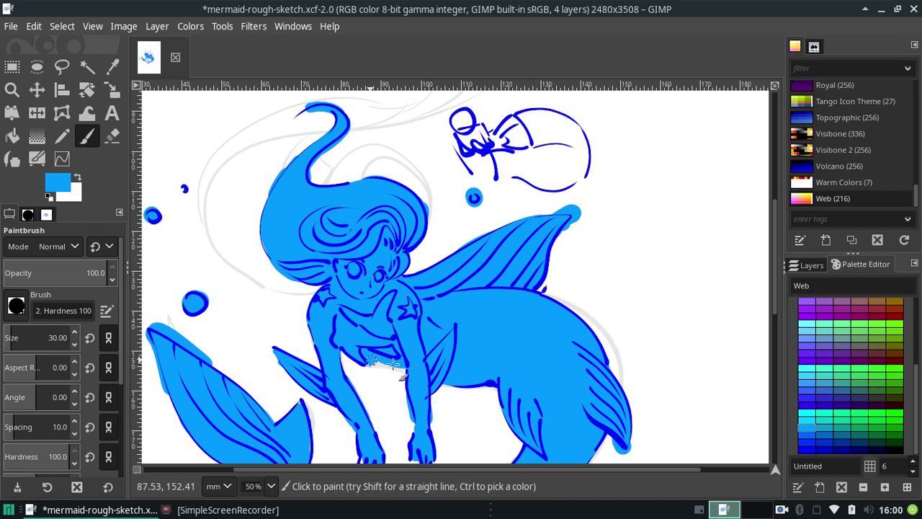
{"action": "key", "text": "ctrl+z"}
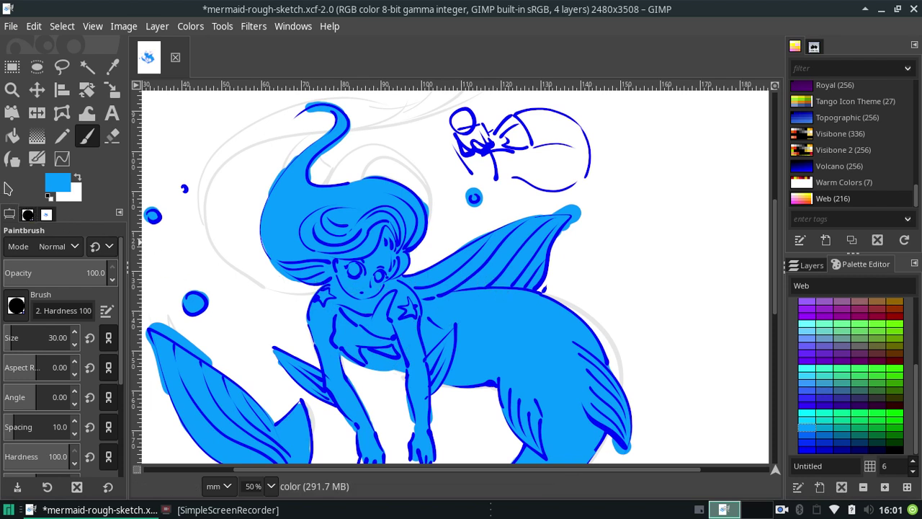
Step: Erase the stray blue blob at a fin tip and stray paint near the bubble
{"action": "left_click", "coordinate": [112, 135]}
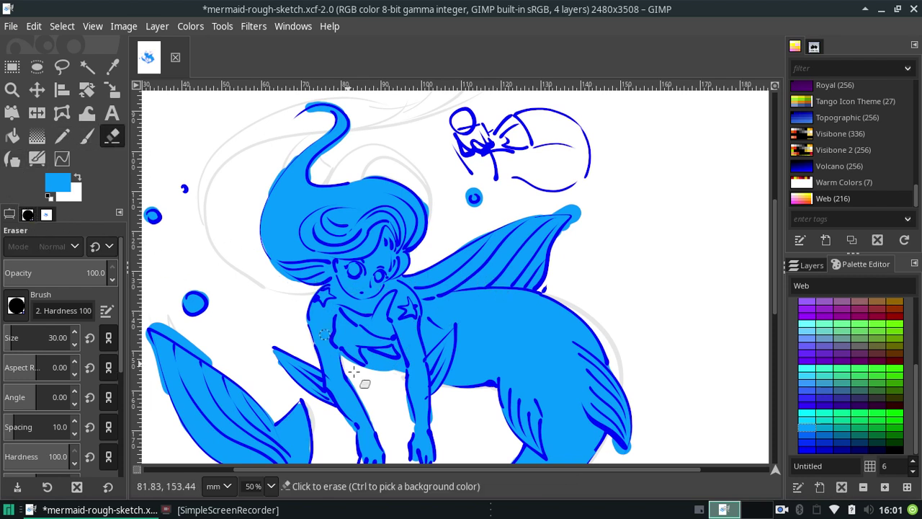
{"action": "left_click", "coordinate": [400, 394]}
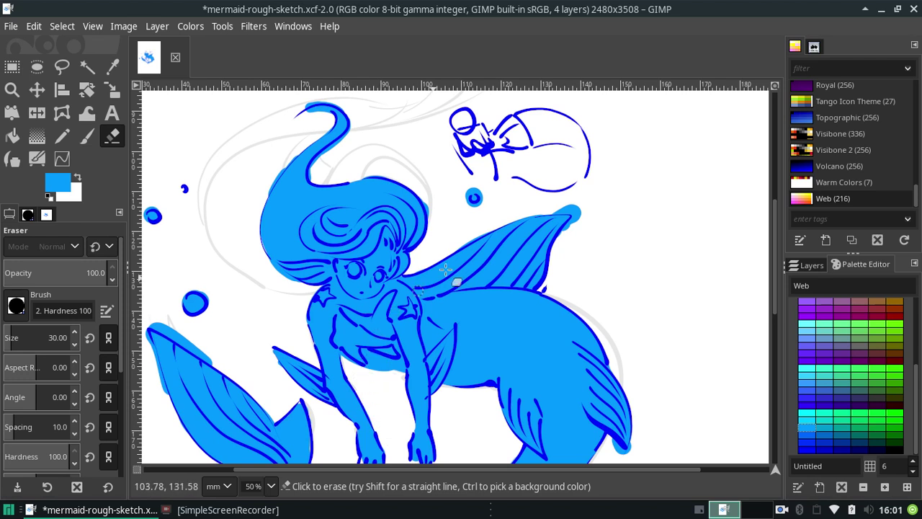
{"action": "mouse_move", "coordinate": [557, 203]}
{"action": "left_mouse_down"}
{"action": "mouse_move", "coordinate": [592, 207]}
{"action": "mouse_move", "coordinate": [579, 215]}
{"action": "left_mouse_up"}
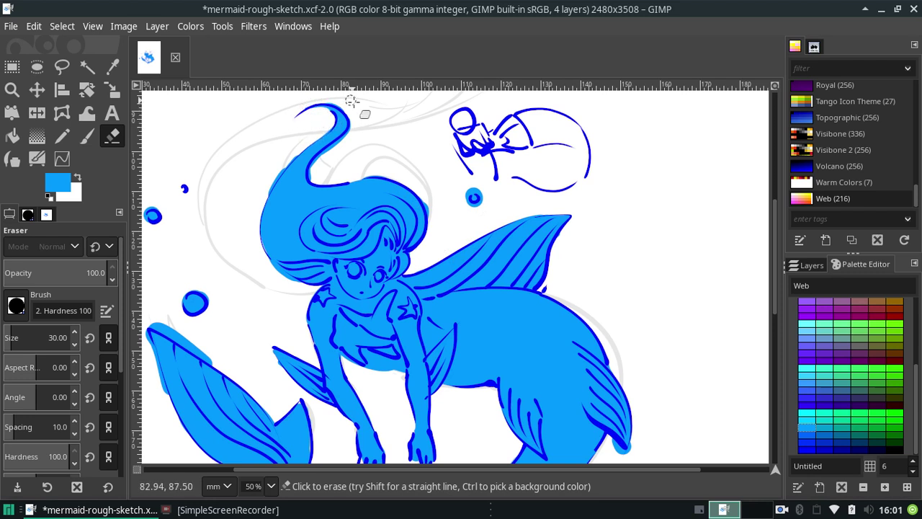
{"action": "key", "text": "ctrl"}
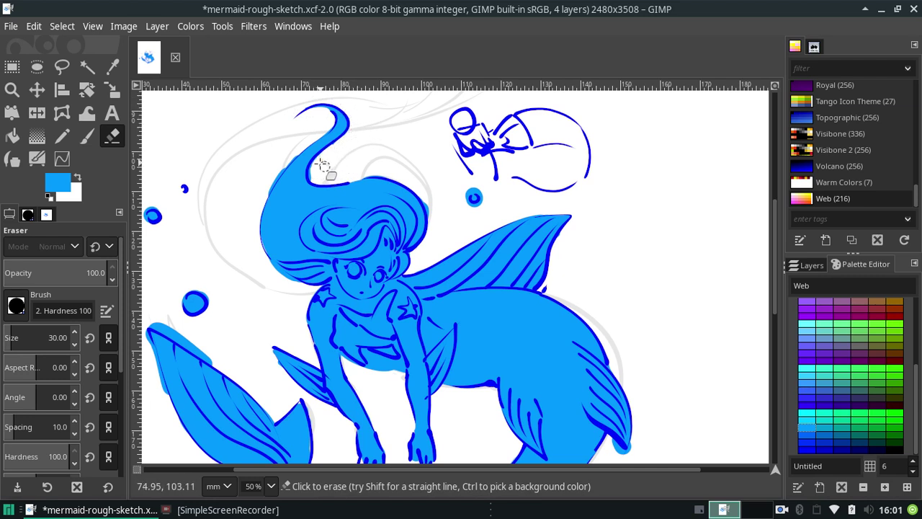
{"action": "key", "text": "ctrl"}
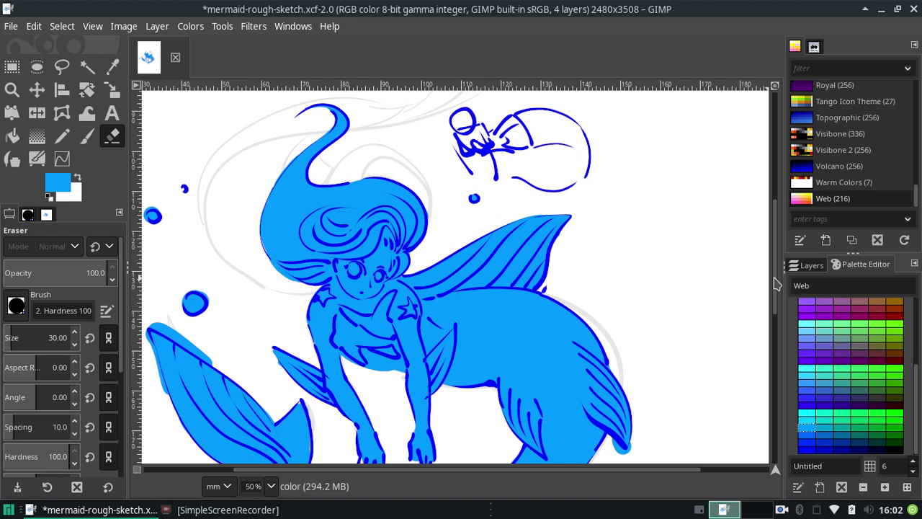
Step: With the size-25 eraser, sharpen the tail-fin tips and remove the left bubble's light spot
{"action": "left_click_drag", "start_coordinate": [775, 283], "coordinate": [773, 312]}
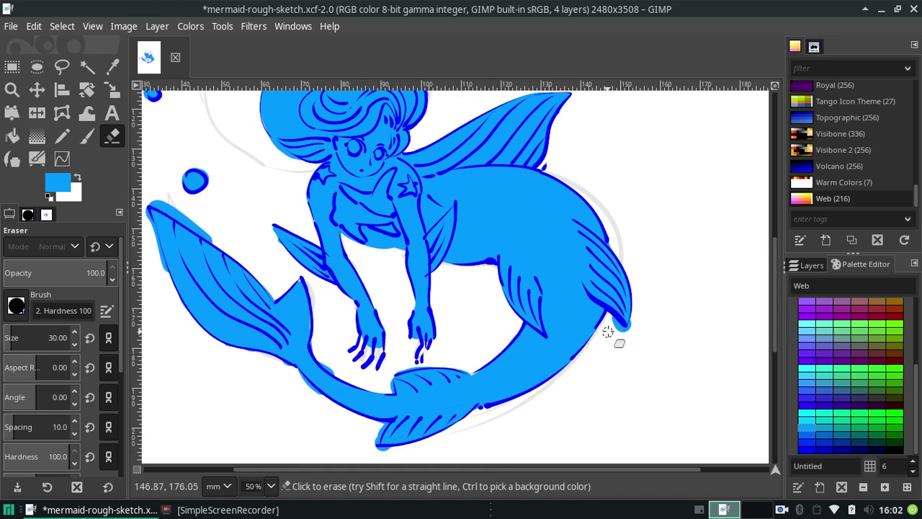
{"action": "mouse_move", "coordinate": [607, 331]}
{"action": "left_mouse_down"}
{"action": "mouse_move", "coordinate": [617, 319]}
{"action": "mouse_move", "coordinate": [617, 328]}
{"action": "left_mouse_up"}
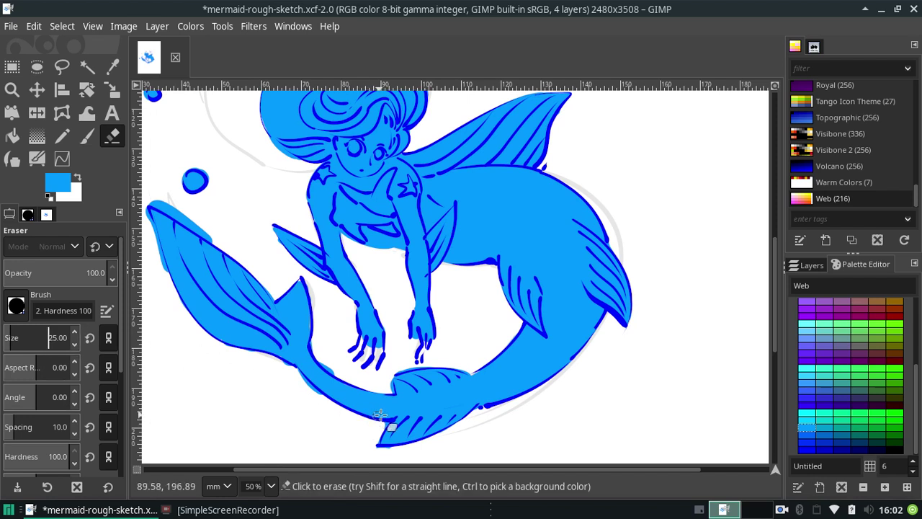
{"action": "left_click", "coordinate": [391, 440]}
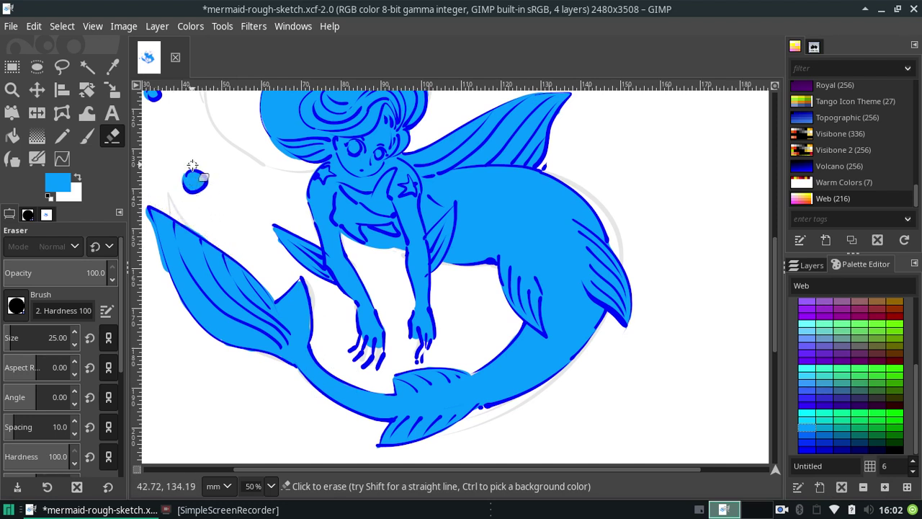
{"action": "left_click", "coordinate": [197, 176]}
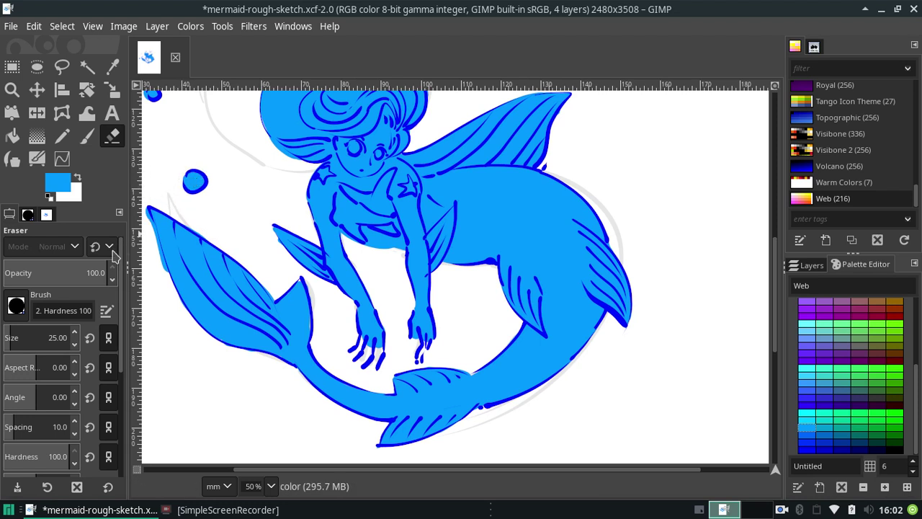
{"action": "left_click_drag", "start_coordinate": [275, 470], "coordinate": [243, 474]}
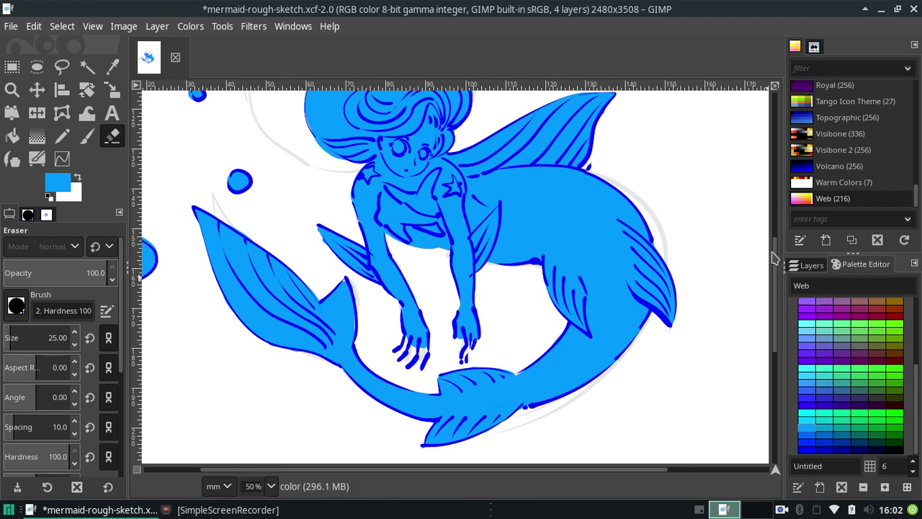
{"action": "left_click_drag", "start_coordinate": [772, 257], "coordinate": [778, 242]}
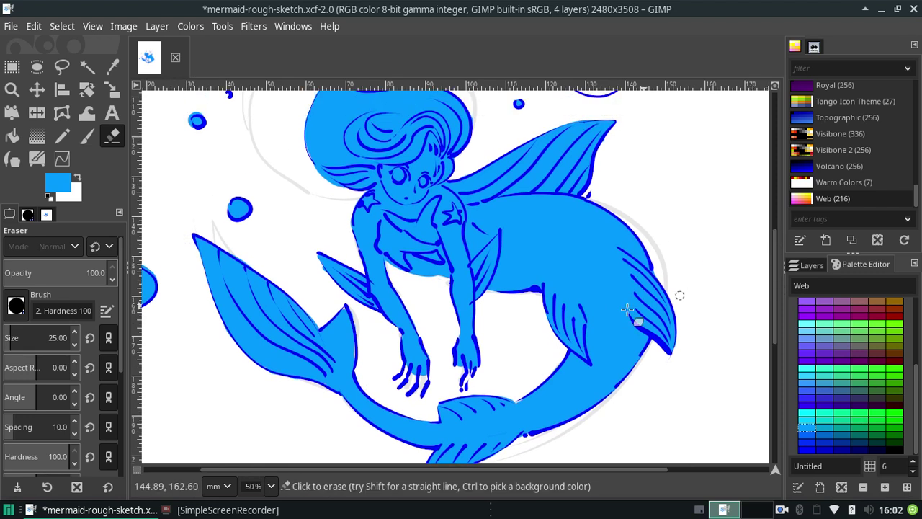
Step: Paint light blue into the tail-fin notch and along the fin's right edge
{"action": "left_click", "coordinate": [12, 159]}
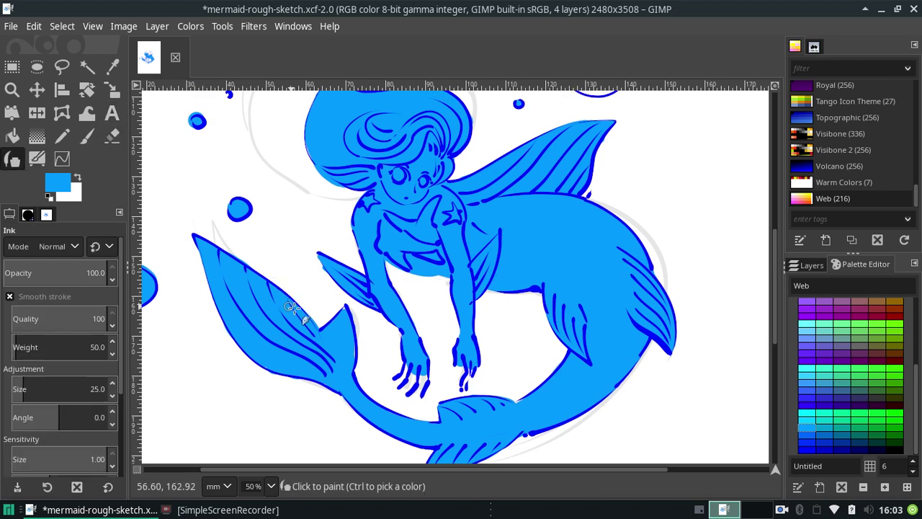
{"action": "mouse_move", "coordinate": [344, 309]}
{"action": "left_mouse_down"}
{"action": "mouse_move", "coordinate": [345, 326]}
{"action": "mouse_move", "coordinate": [344, 307]}
{"action": "left_mouse_up"}
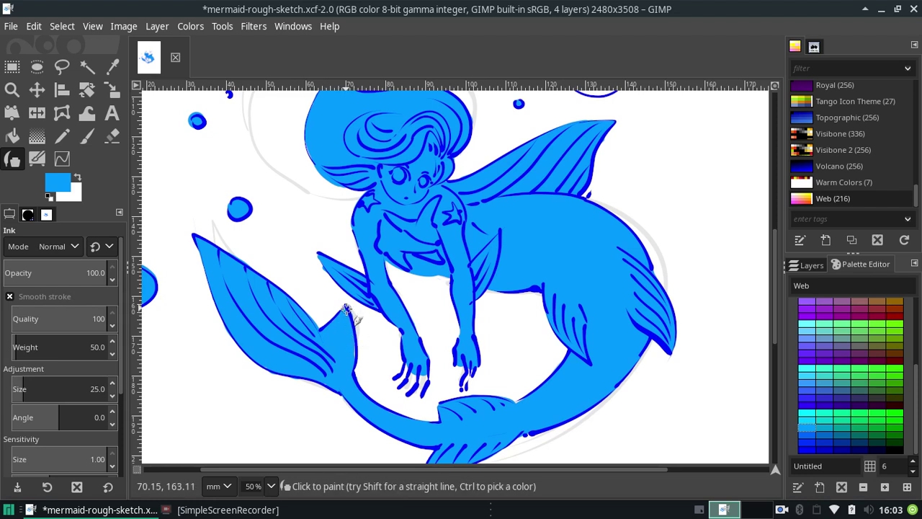
{"action": "left_click_drag", "start_coordinate": [350, 340], "coordinate": [324, 374]}
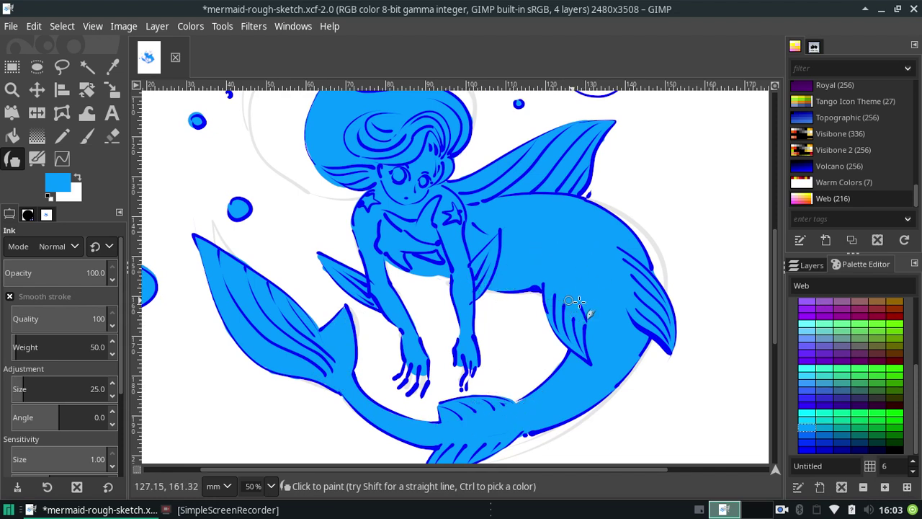
{"action": "scroll", "coordinate": [776, 281], "scroll_direction": "up", "scroll_amount": 5}
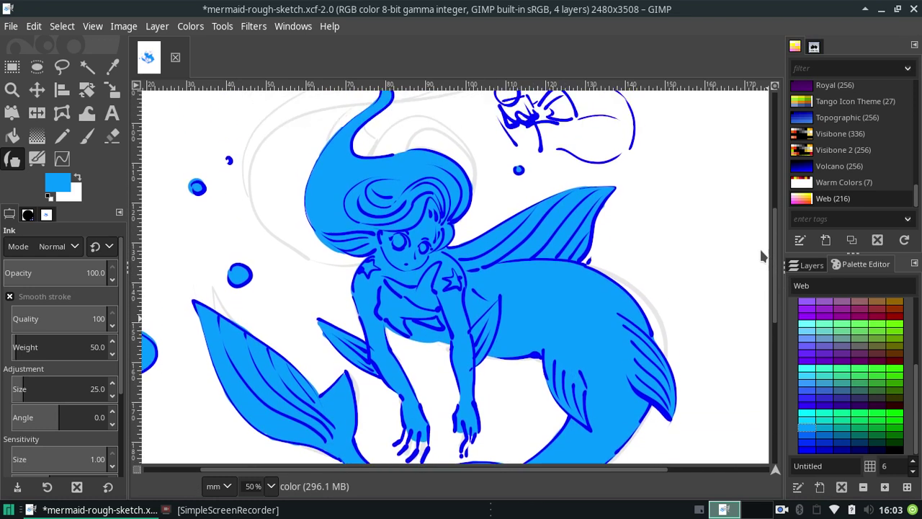
{"action": "scroll", "coordinate": [764, 256], "scroll_direction": "up", "scroll_amount": 2}
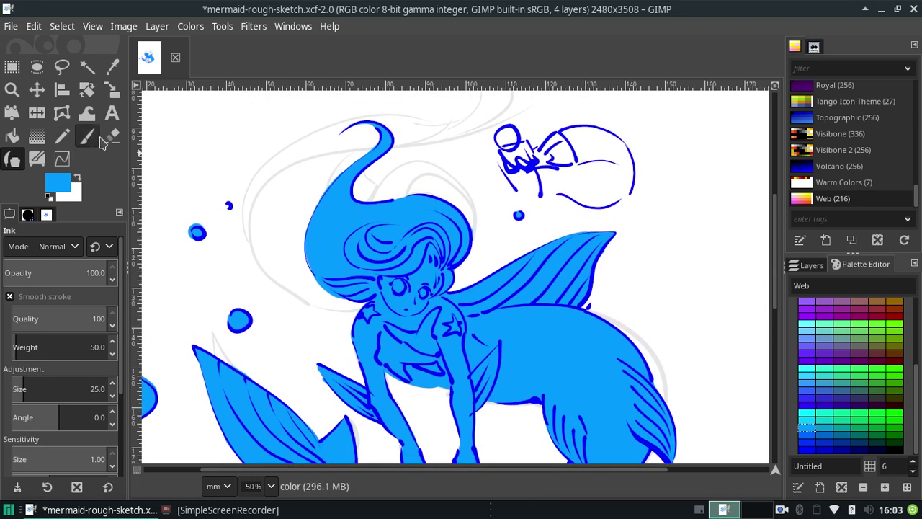
Step: On the Ink layer, rectangle-select and clear the area around the small creature sketch
{"action": "left_click", "coordinate": [112, 135]}
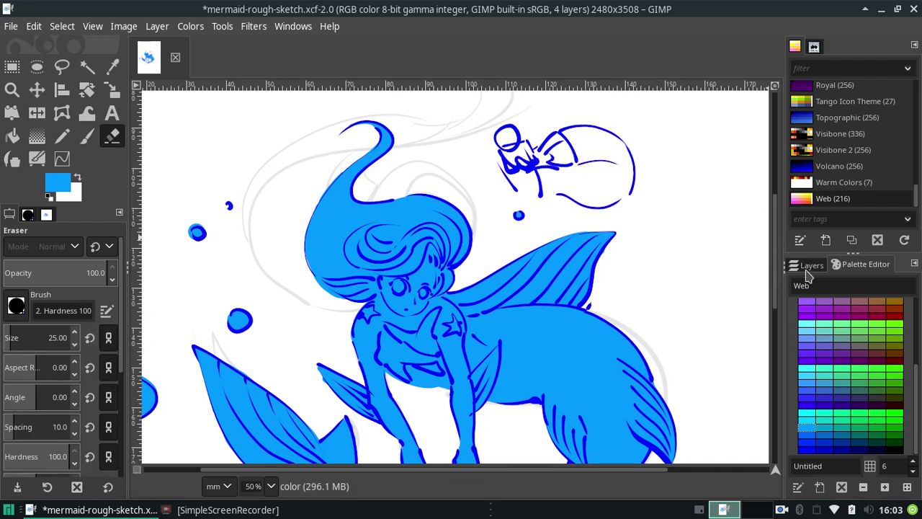
{"action": "left_click", "coordinate": [810, 267]}
{"action": "left_click", "coordinate": [842, 360]}
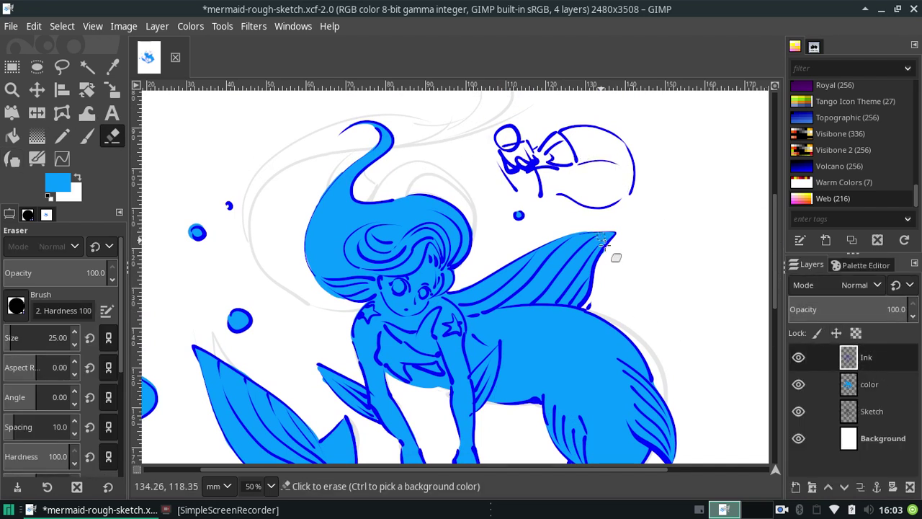
{"action": "key", "text": "r"}
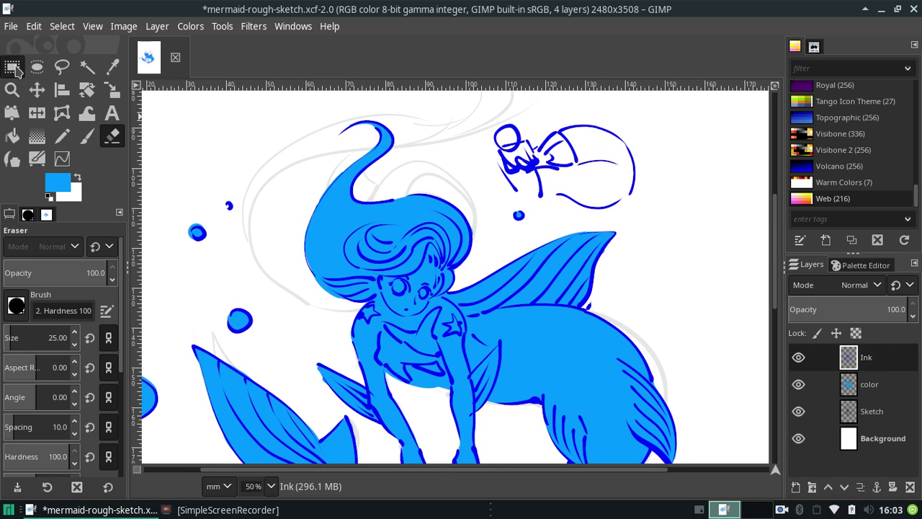
{"action": "left_click_drag", "start_coordinate": [669, 205], "coordinate": [475, 116]}
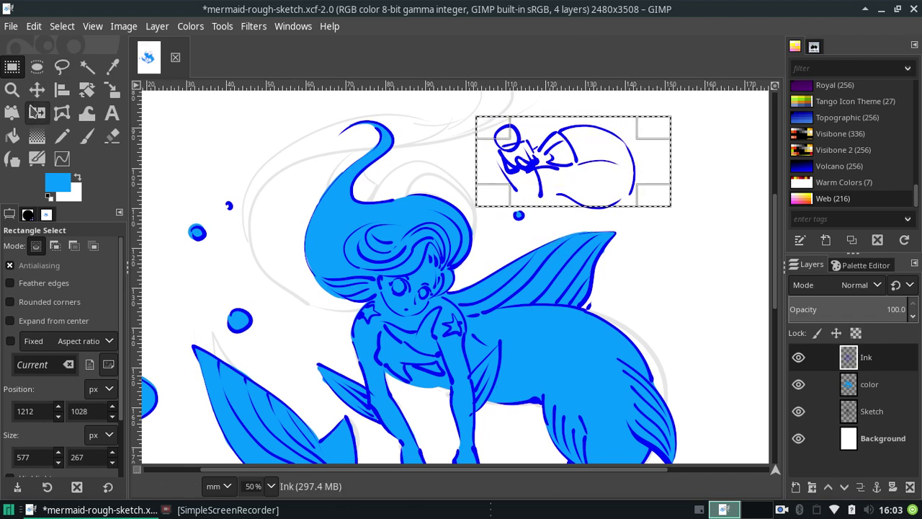
{"action": "left_click", "coordinate": [416, 132]}
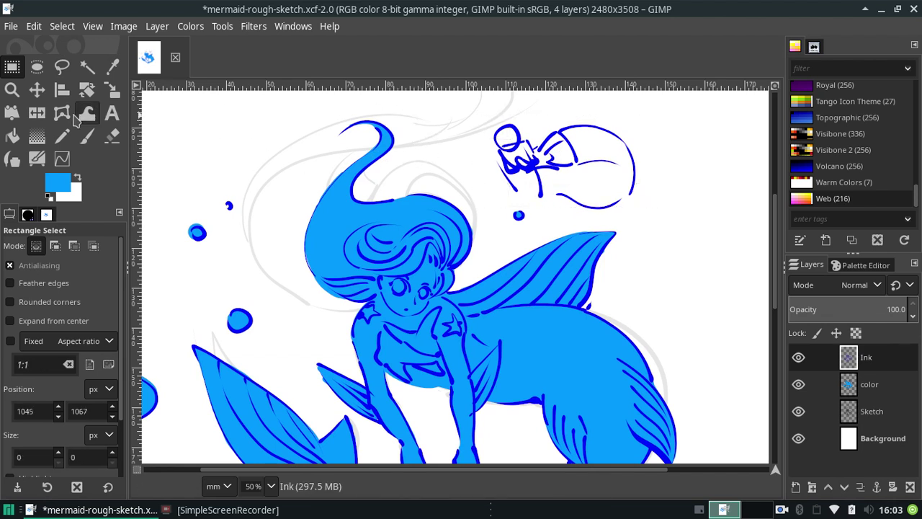
Step: Erase the creature sketch on the colour layer, then paint light blue around her fingers
{"action": "left_click", "coordinate": [112, 136]}
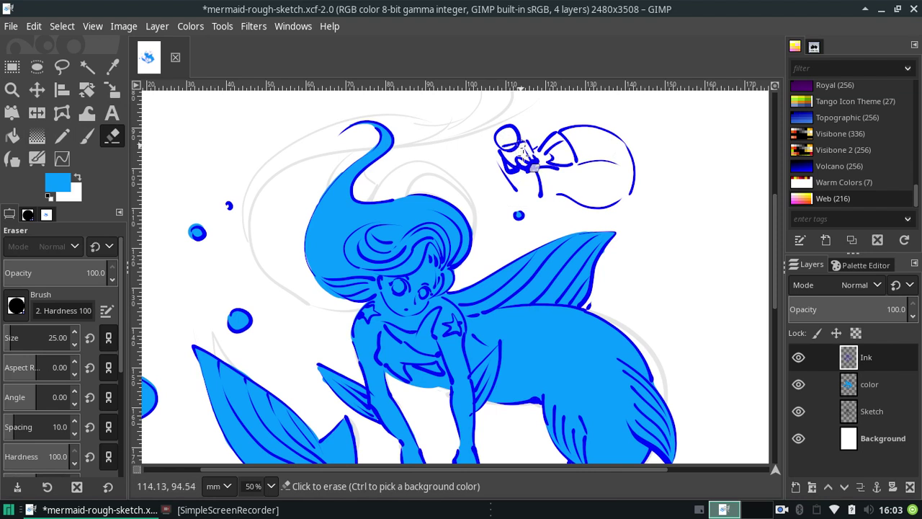
{"action": "left_click", "coordinate": [868, 384]}
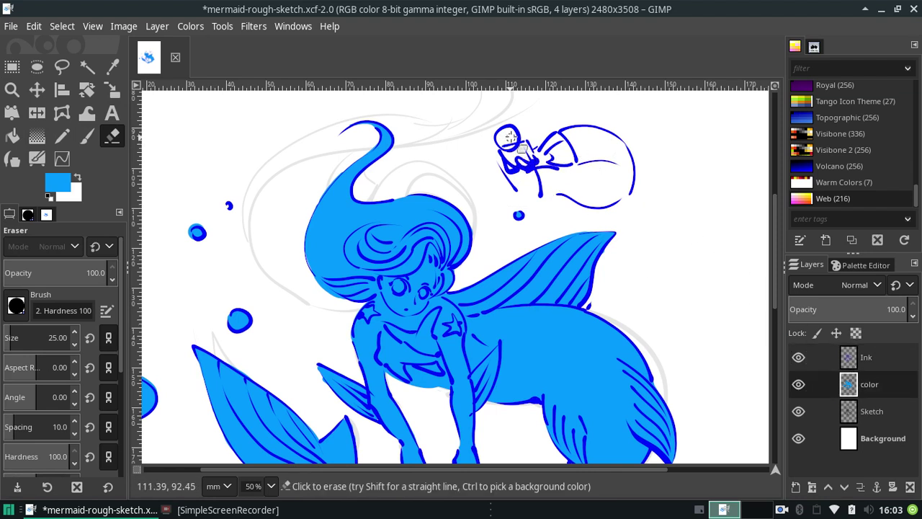
{"action": "mouse_move", "coordinate": [509, 136]}
{"action": "left_mouse_down"}
{"action": "mouse_move", "coordinate": [510, 167]}
{"action": "mouse_move", "coordinate": [561, 188]}
{"action": "mouse_move", "coordinate": [558, 144]}
{"action": "mouse_move", "coordinate": [648, 175]}
{"action": "mouse_move", "coordinate": [592, 208]}
{"action": "left_mouse_up"}
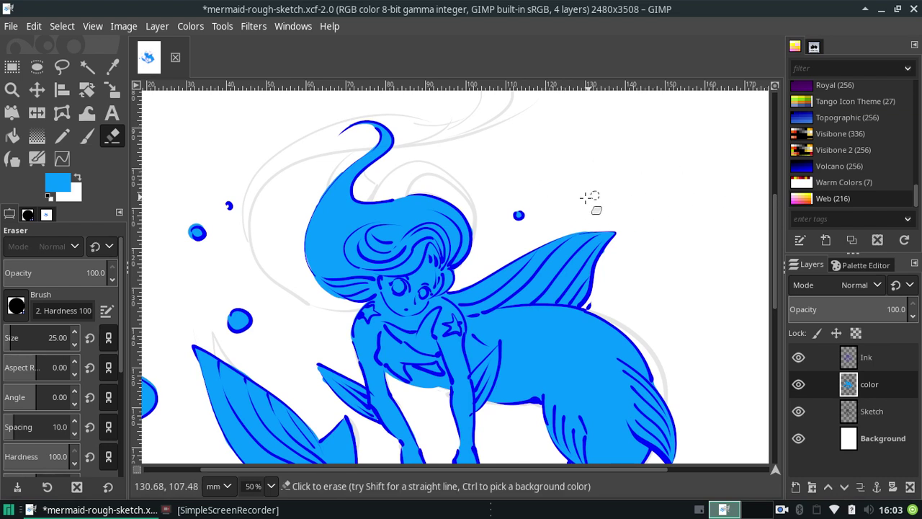
{"action": "left_click_drag", "start_coordinate": [776, 209], "coordinate": [778, 247]}
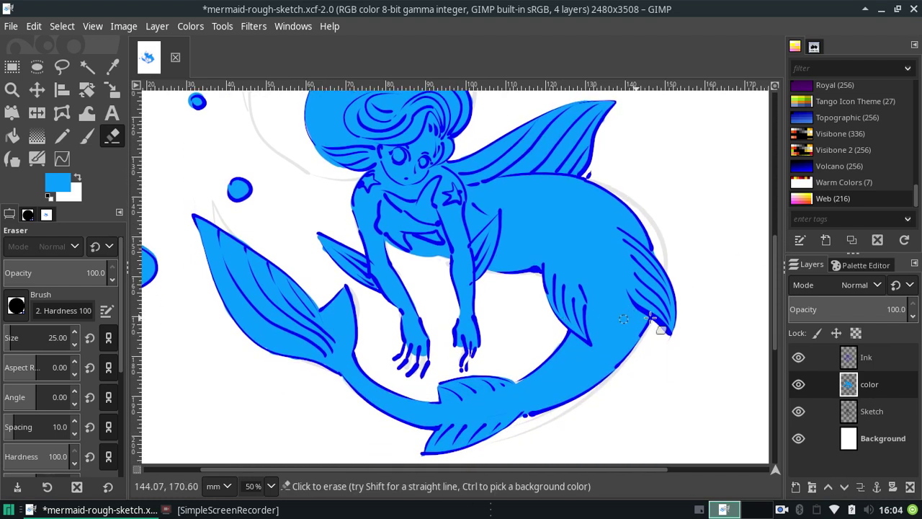
{"action": "left_click", "coordinate": [12, 159]}
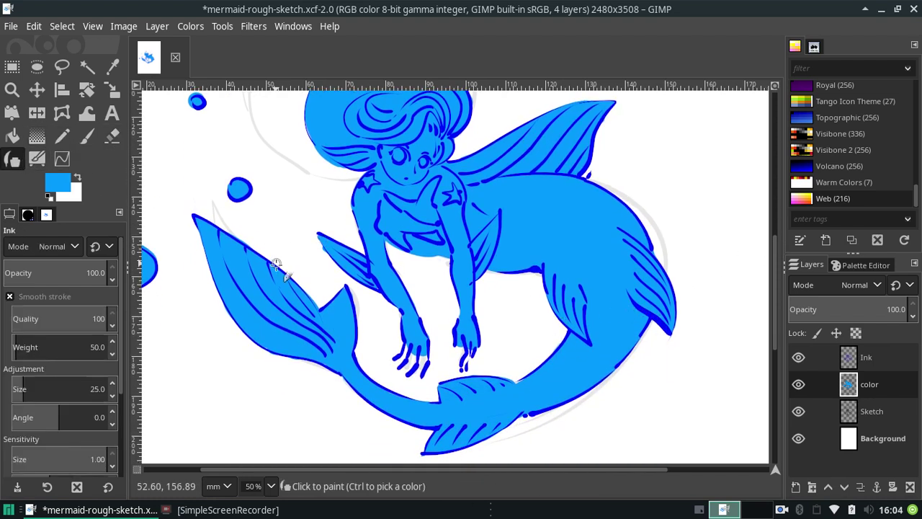
{"action": "left_click_drag", "start_coordinate": [406, 345], "coordinate": [400, 360]}
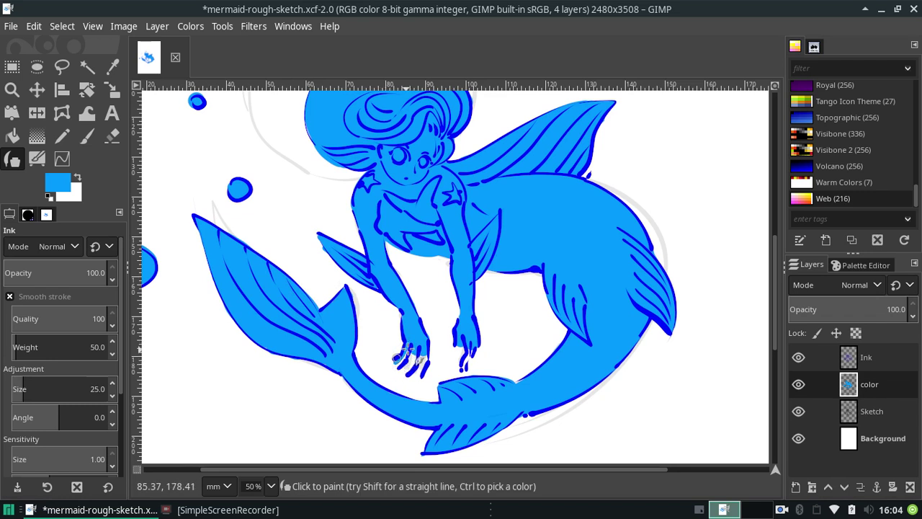
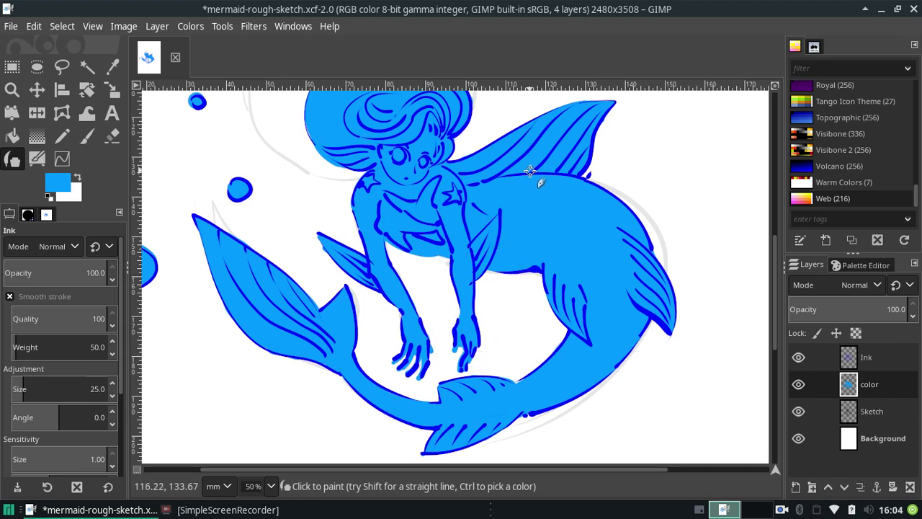
Step: Save the drawing as mermaid-rough-sketch.xcf and bring up the Web palette swatches
{"action": "key", "text": "ctrl+s"}
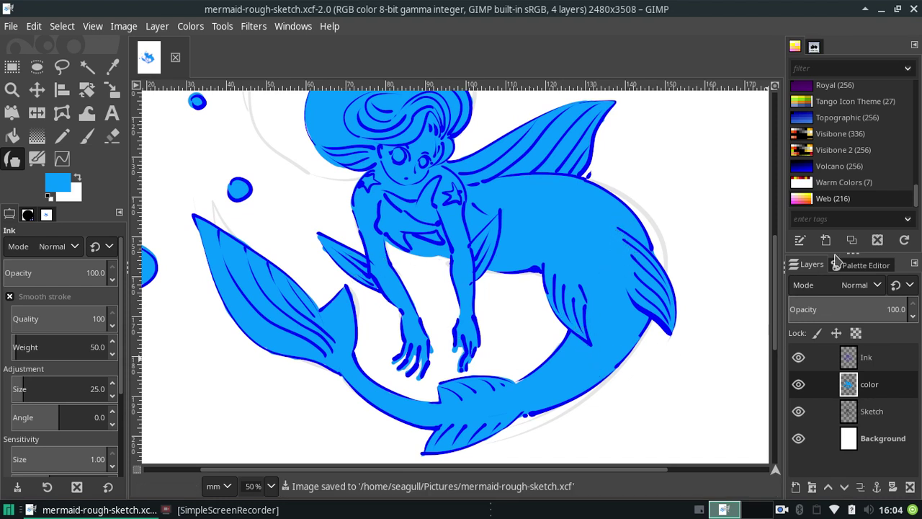
{"action": "left_click", "coordinate": [859, 264]}
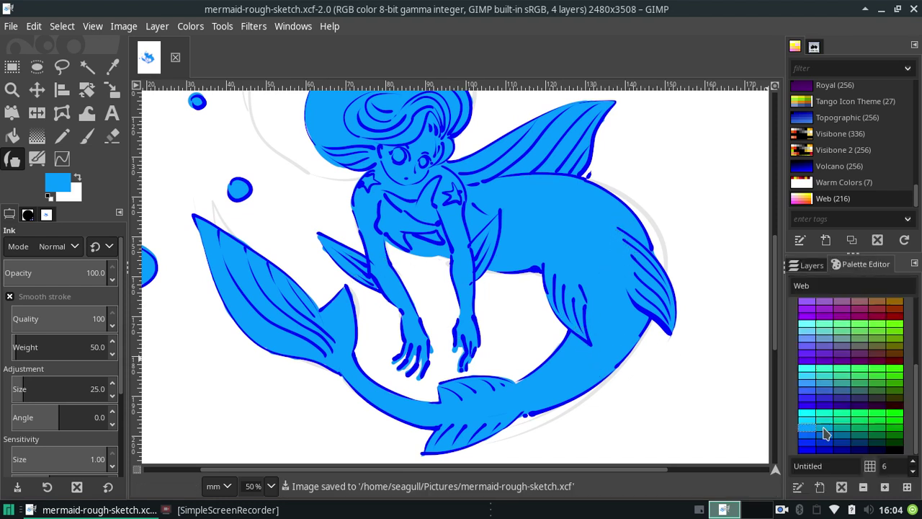
{"action": "left_click_drag", "start_coordinate": [915, 419], "coordinate": [912, 341]}
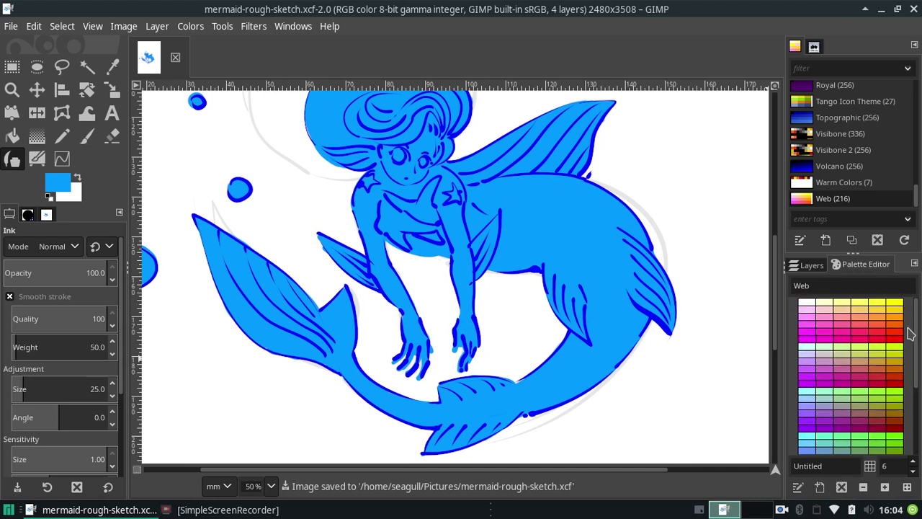
{"action": "scroll", "coordinate": [909, 333], "scroll_direction": "down", "scroll_amount": 3}
{"action": "scroll", "coordinate": [909, 331], "scroll_direction": "down", "scroll_amount": 2}
{"action": "scroll", "coordinate": [908, 326], "scroll_direction": "up", "scroll_amount": 3}
{"action": "scroll", "coordinate": [906, 319], "scroll_direction": "up", "scroll_amount": 2}
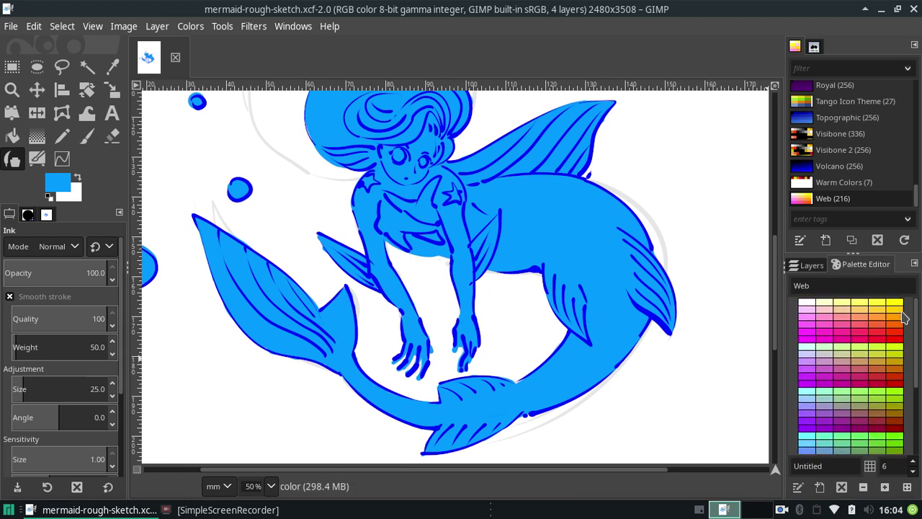
{"action": "scroll", "coordinate": [906, 338], "scroll_direction": "down", "scroll_amount": 3}
{"action": "scroll", "coordinate": [911, 389], "scroll_direction": "down", "scroll_amount": 2}
{"action": "scroll", "coordinate": [911, 408], "scroll_direction": "down", "scroll_amount": 2}
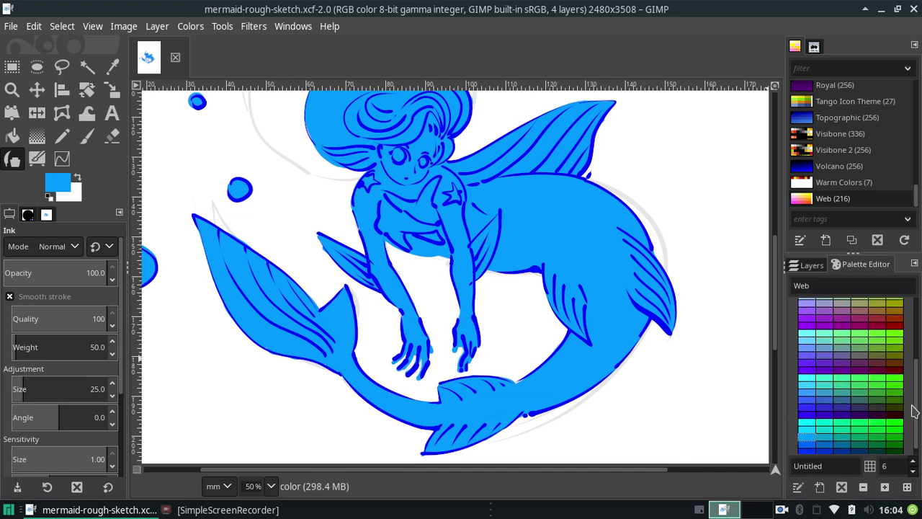
Step: Choose a pale blue Web palette swatch for the Paintbrush
{"action": "left_click", "coordinate": [806, 336]}
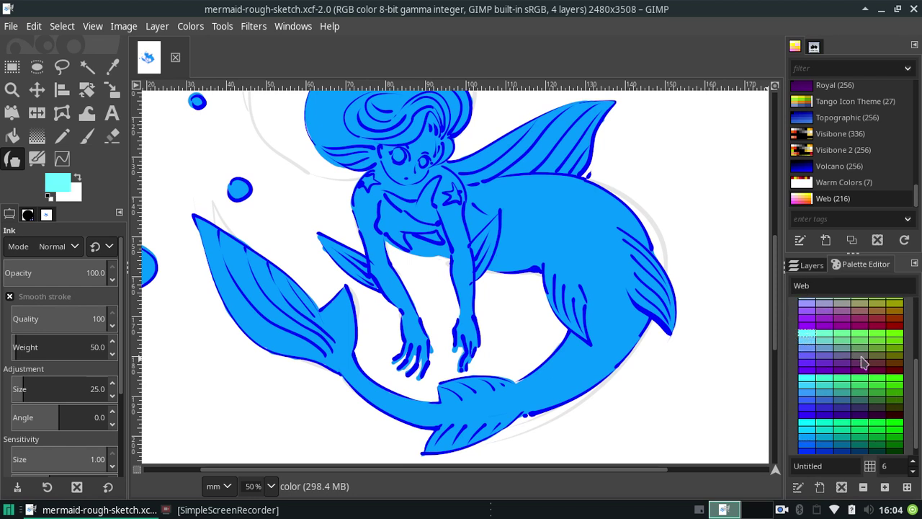
{"action": "left_click_drag", "start_coordinate": [915, 369], "coordinate": [914, 349]}
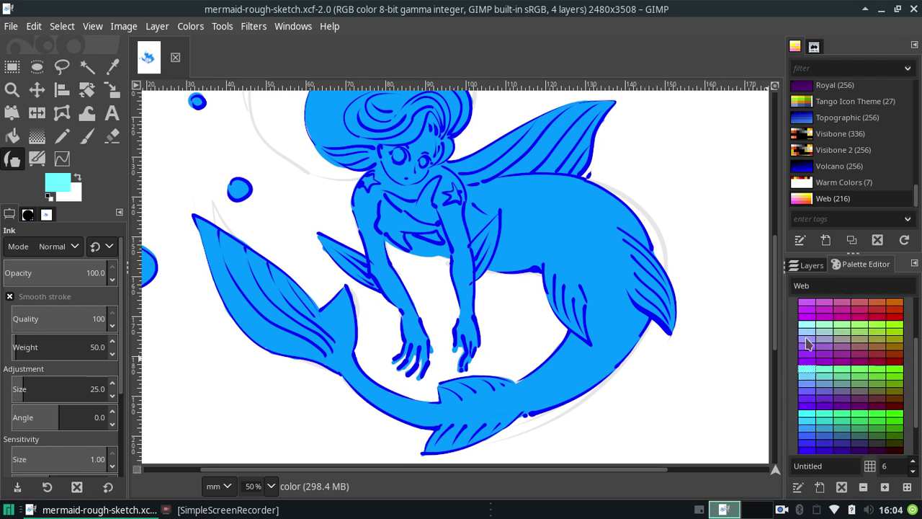
{"action": "left_click", "coordinate": [810, 328]}
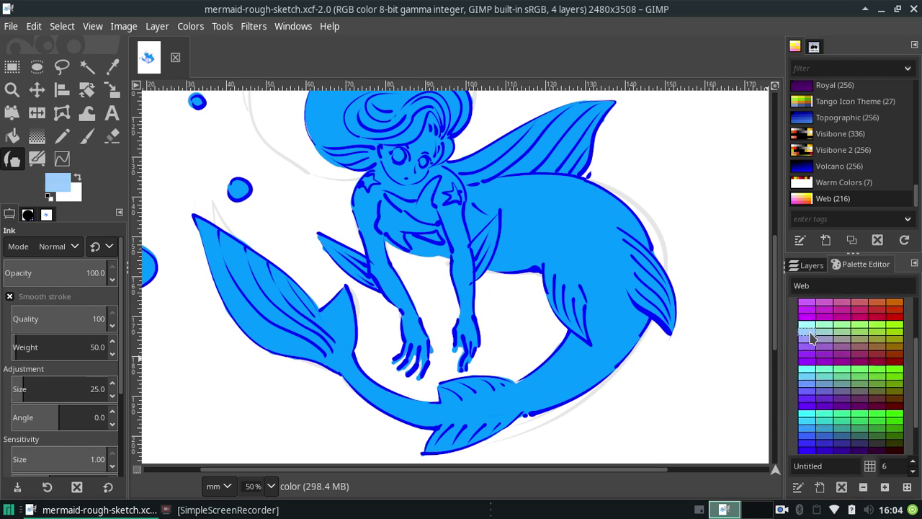
{"action": "left_click", "coordinate": [86, 138]}
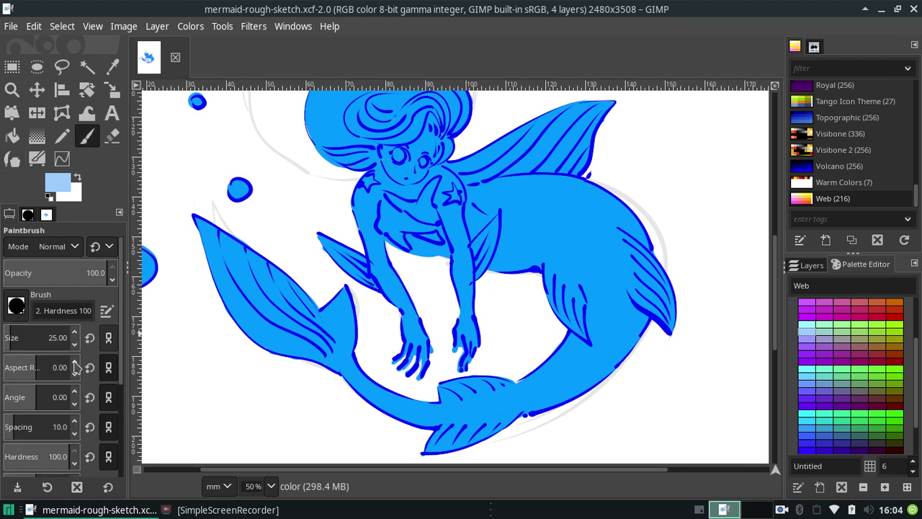
Step: With a larger brush, dab pale blue highlight dots into both eyes
{"action": "left_click", "coordinate": [12, 337]}
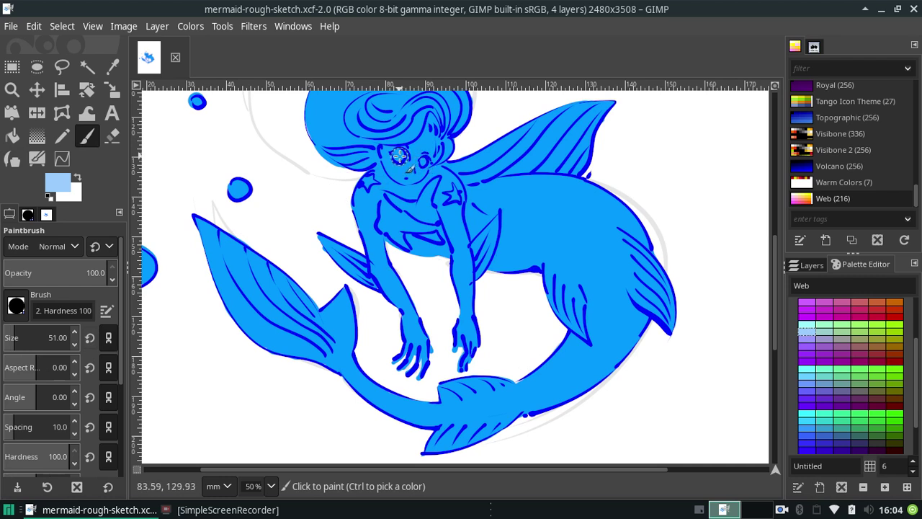
{"action": "left_click", "coordinate": [399, 155]}
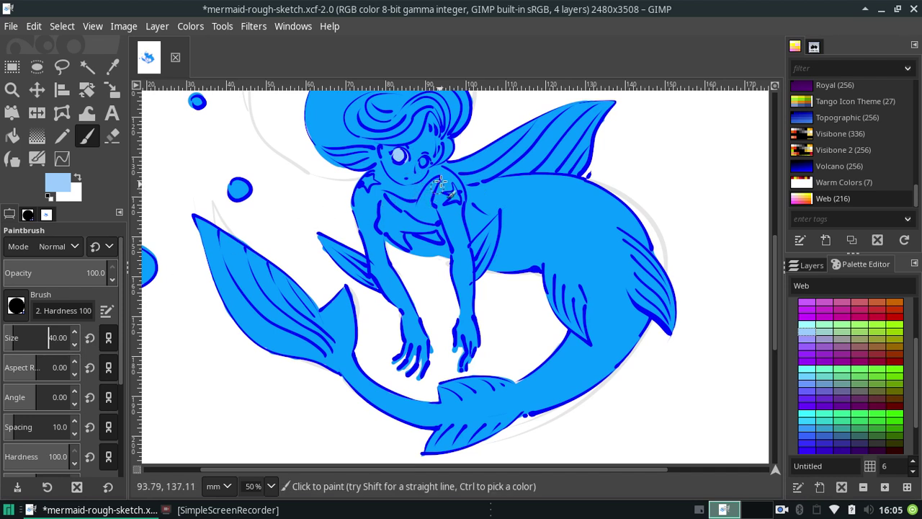
{"action": "left_click", "coordinate": [424, 163]}
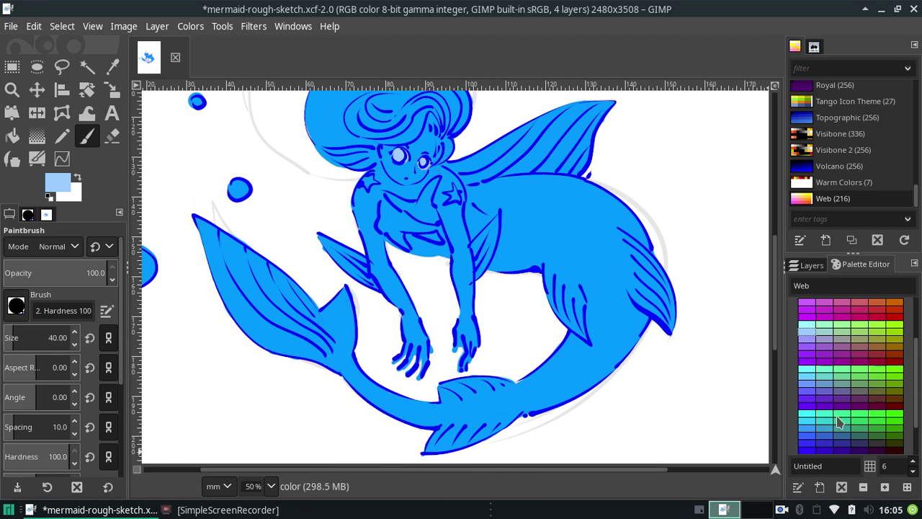
Step: Pick a blue-violet swatch from the Web palette
{"action": "scroll", "coordinate": [909, 414], "scroll_direction": "down", "scroll_amount": 3}
{"action": "scroll", "coordinate": [911, 440], "scroll_direction": "down", "scroll_amount": 2}
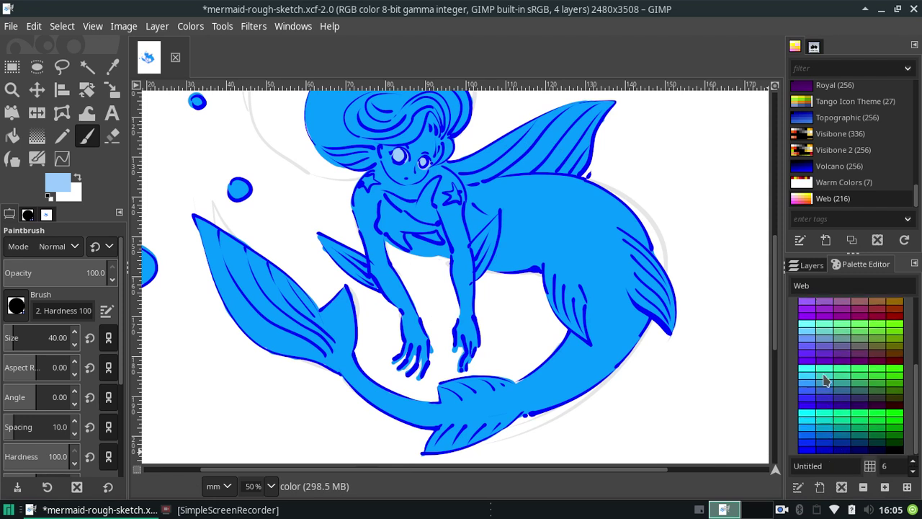
{"action": "left_click", "coordinate": [825, 407]}
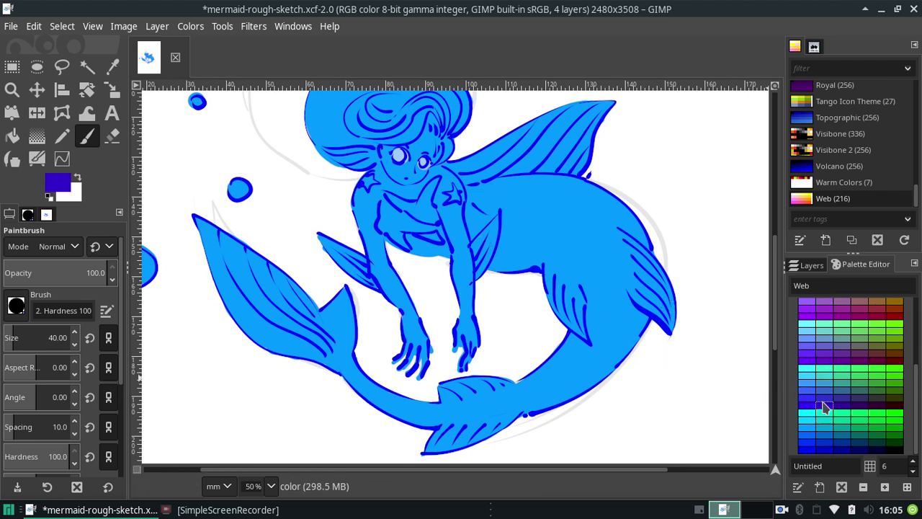
{"action": "left_click", "coordinate": [825, 399]}
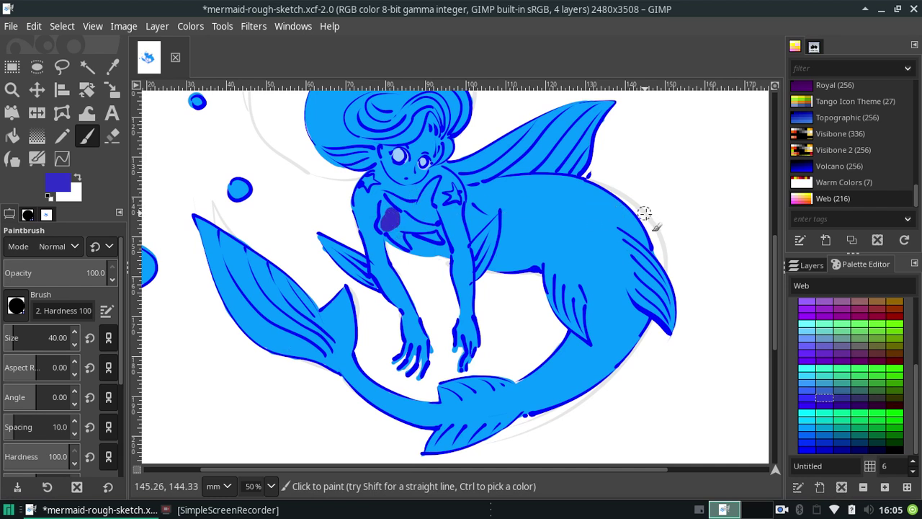
Step: Add a new transparent layer from the Layers tab
{"action": "left_click", "coordinate": [812, 265]}
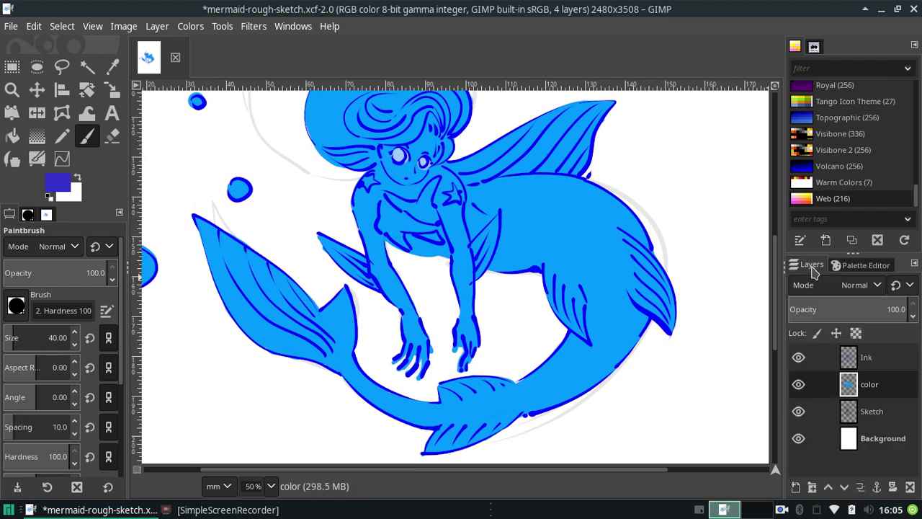
{"action": "left_click", "coordinate": [796, 488]}
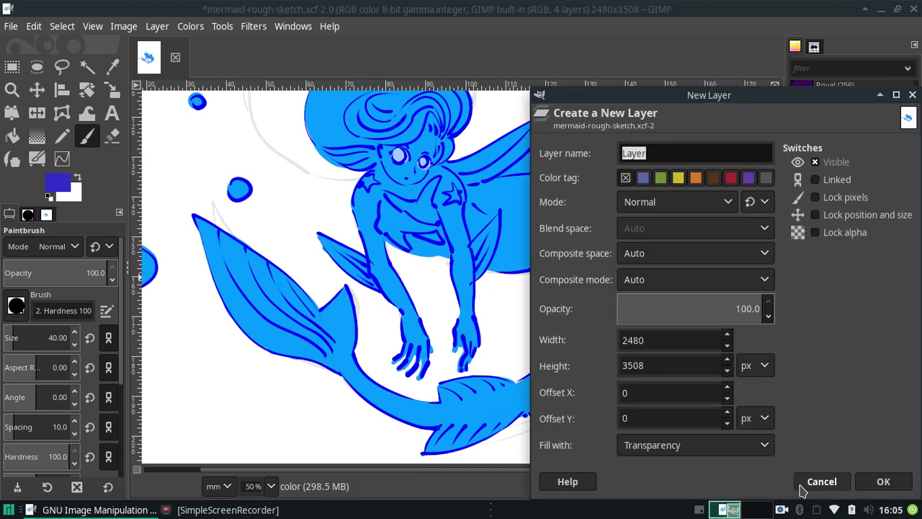
{"action": "left_click", "coordinate": [884, 481]}
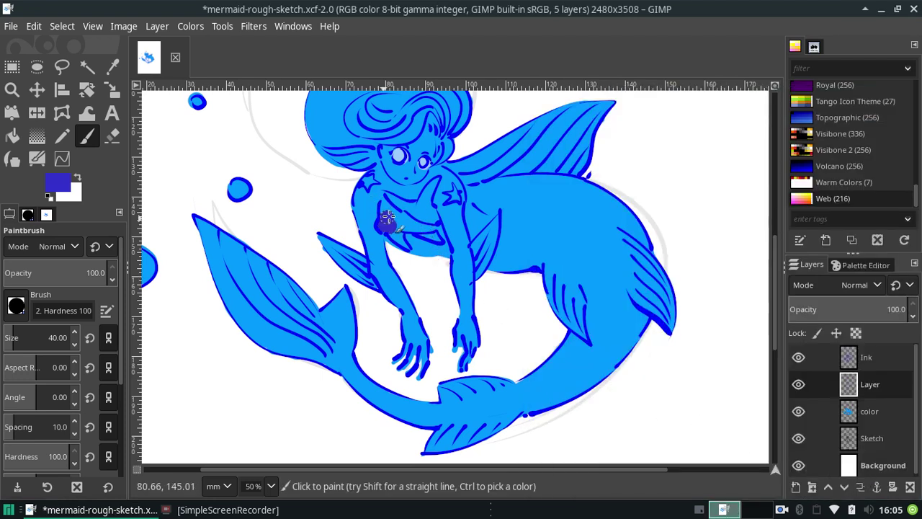
Step: Leave a single dark blue-violet dot on the mermaid's chest, undoing the longer strokes
{"action": "left_click_drag", "start_coordinate": [387, 224], "coordinate": [386, 208]}
{"action": "mouse_move", "coordinate": [389, 208]}
{"action": "left_mouse_down"}
{"action": "mouse_move", "coordinate": [420, 213]}
{"action": "mouse_move", "coordinate": [417, 223]}
{"action": "left_mouse_up"}
{"action": "key", "text": "ctrl+z"}
{"action": "left_click", "coordinate": [388, 222]}
{"action": "left_click", "coordinate": [272, 486]}
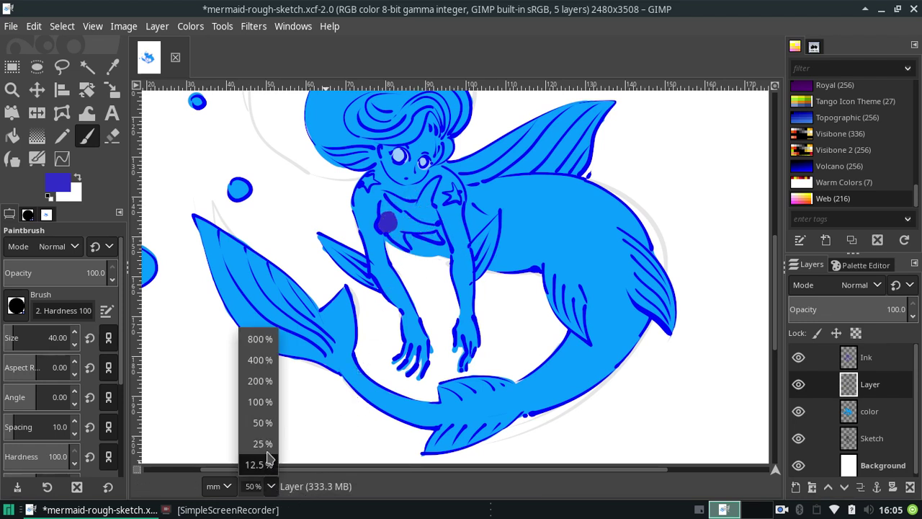
Step: At 100% zoom, paint the blue-violet top across the chest, shrinking the brush to size 25
{"action": "left_click", "coordinate": [257, 401]}
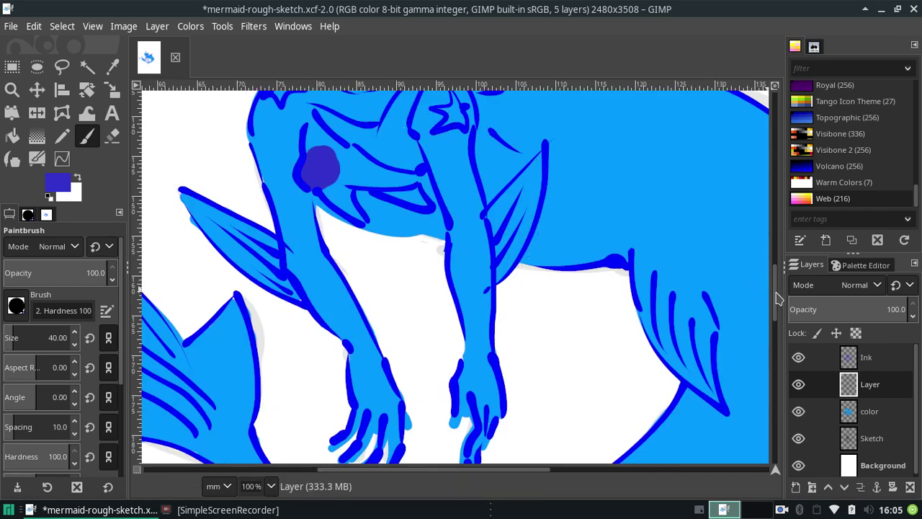
{"action": "scroll", "coordinate": [774, 280], "scroll_direction": "up", "scroll_amount": 1}
{"action": "scroll", "coordinate": [775, 281], "scroll_direction": "up", "scroll_amount": 5}
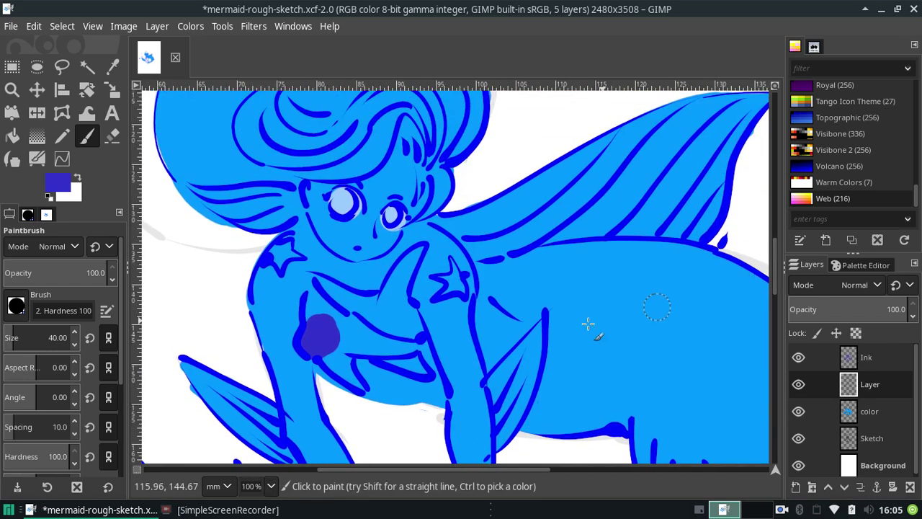
{"action": "mouse_move", "coordinate": [300, 332]}
{"action": "left_mouse_down"}
{"action": "mouse_move", "coordinate": [319, 309]}
{"action": "mouse_move", "coordinate": [362, 333]}
{"action": "mouse_move", "coordinate": [329, 350]}
{"action": "left_mouse_up"}
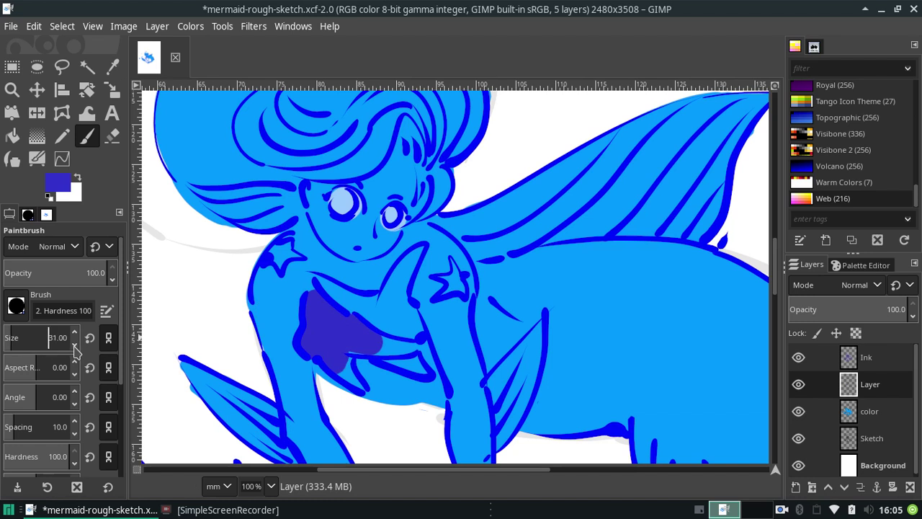
{"action": "left_click", "coordinate": [74, 344]}
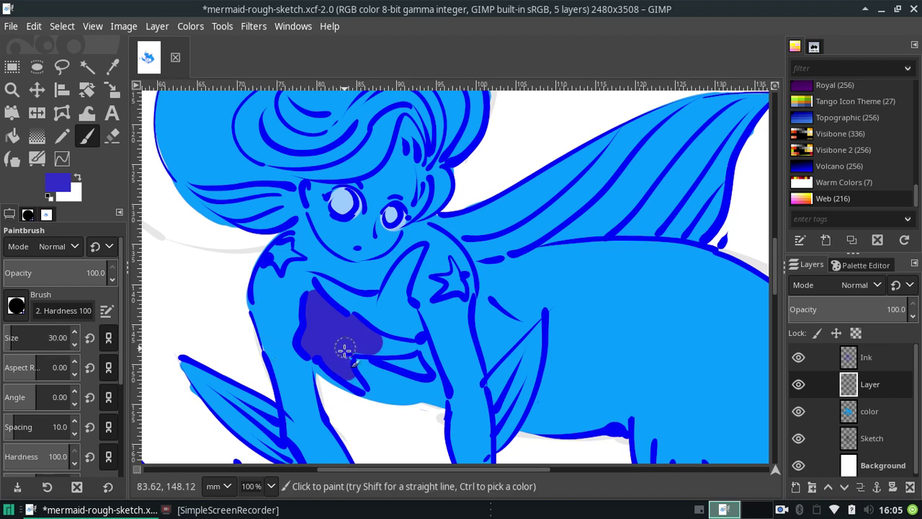
{"action": "mouse_move", "coordinate": [341, 339]}
{"action": "left_mouse_down"}
{"action": "mouse_move", "coordinate": [408, 344]}
{"action": "mouse_move", "coordinate": [397, 341]}
{"action": "left_mouse_up"}
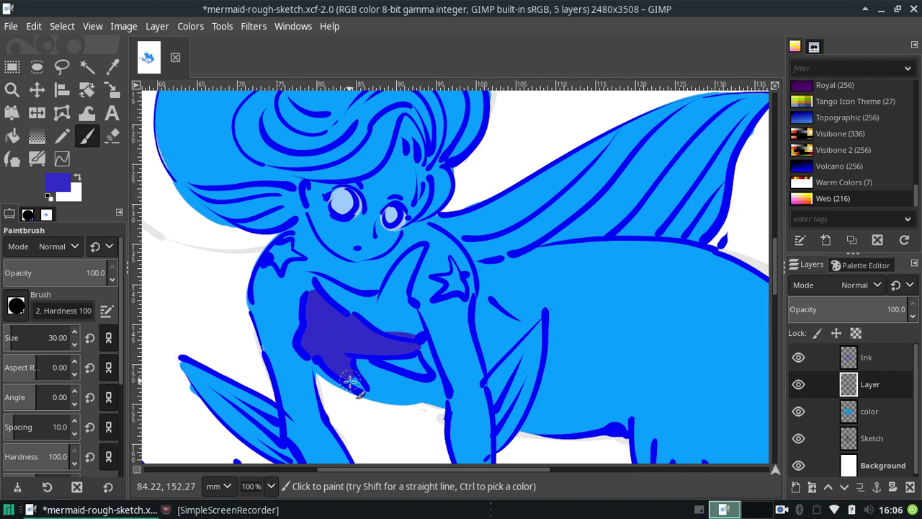
{"action": "mouse_move", "coordinate": [358, 384]}
{"action": "left_mouse_down"}
{"action": "mouse_move", "coordinate": [329, 360]}
{"action": "mouse_move", "coordinate": [360, 385]}
{"action": "left_mouse_up"}
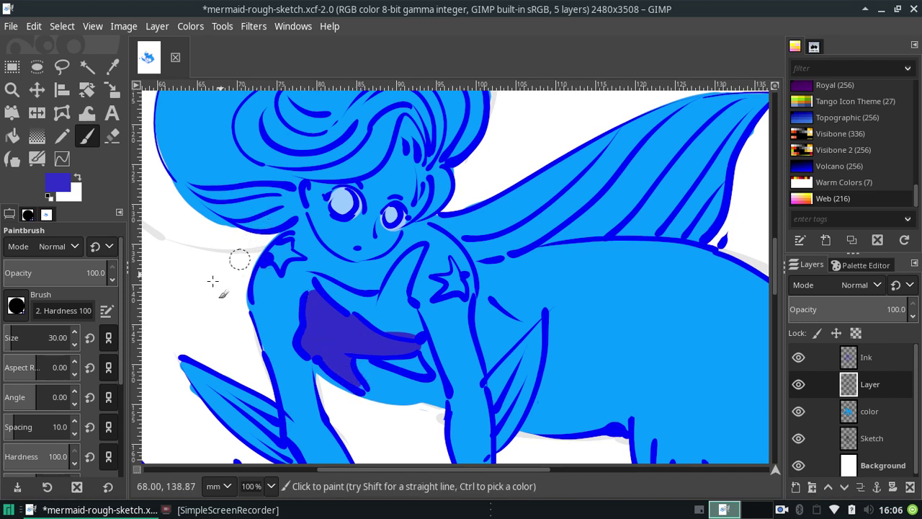
{"action": "left_click", "coordinate": [75, 346]}
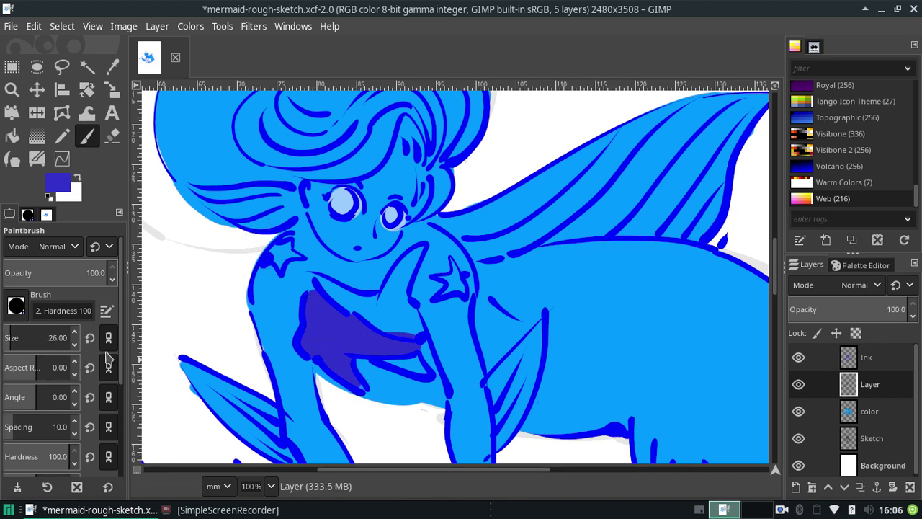
{"action": "left_click", "coordinate": [75, 345]}
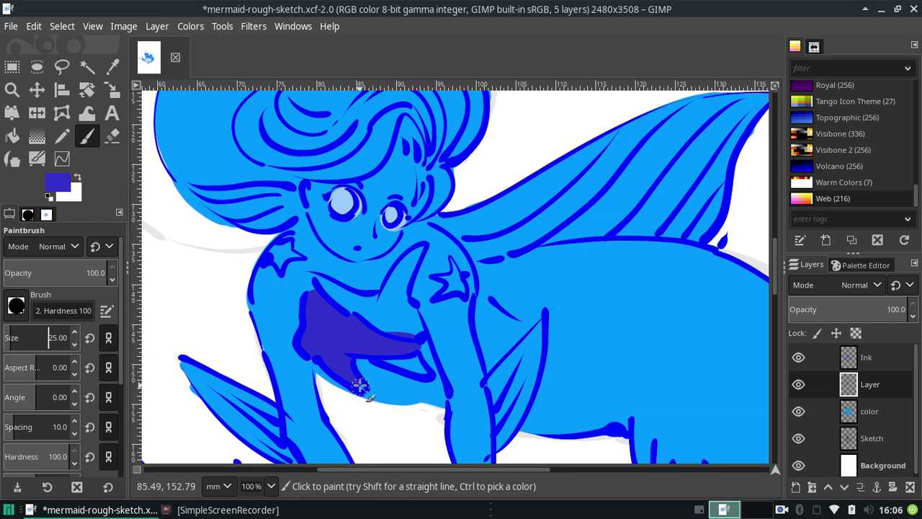
{"action": "left_click_drag", "start_coordinate": [359, 386], "coordinate": [356, 391]}
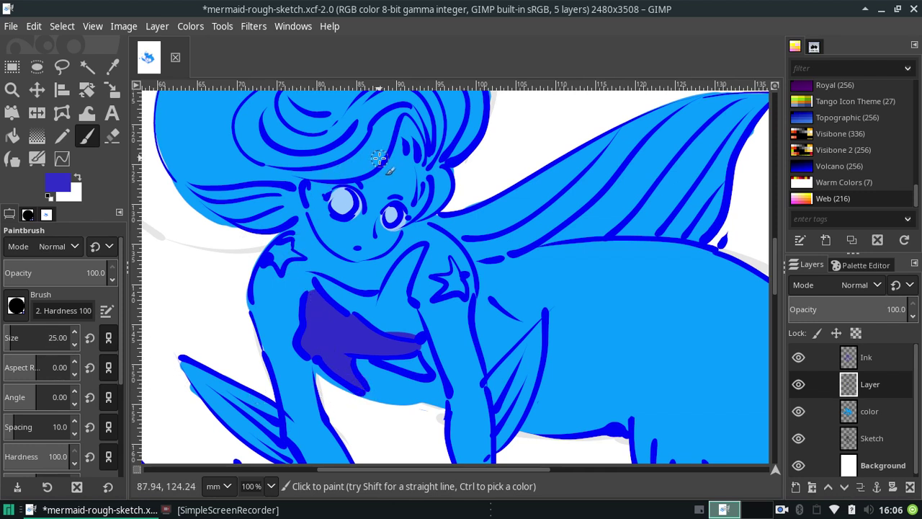
Step: Paint a lighter blue star over the chest patch and a short stroke below the hair
{"action": "left_click", "coordinate": [839, 267]}
{"action": "left_click", "coordinate": [828, 393]}
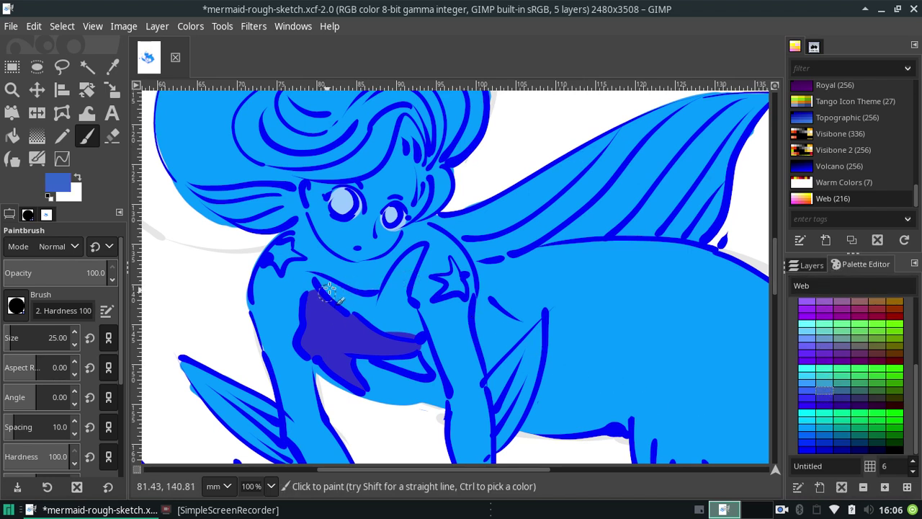
{"action": "left_click_drag", "start_coordinate": [325, 282], "coordinate": [372, 312]}
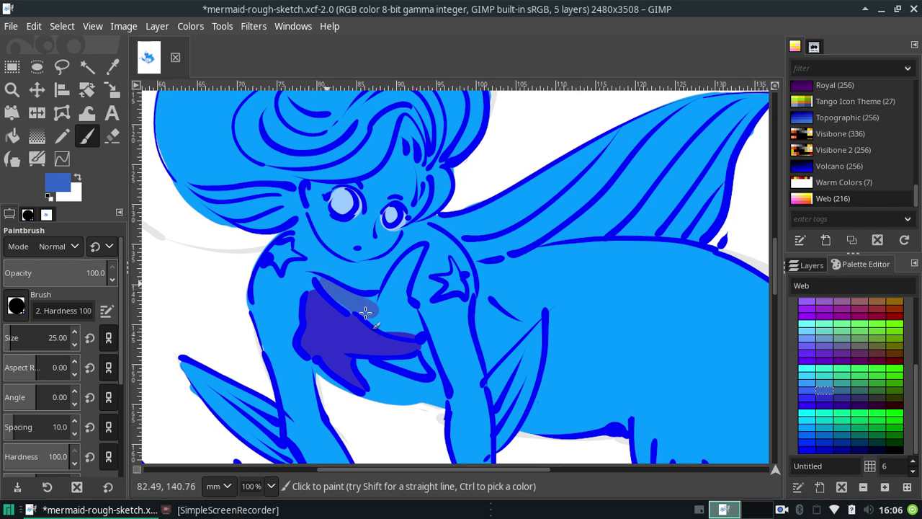
{"action": "mouse_move", "coordinate": [319, 273]}
{"action": "left_mouse_down"}
{"action": "mouse_move", "coordinate": [366, 310]}
{"action": "mouse_move", "coordinate": [357, 308]}
{"action": "mouse_move", "coordinate": [421, 332]}
{"action": "mouse_move", "coordinate": [386, 298]}
{"action": "mouse_move", "coordinate": [401, 276]}
{"action": "mouse_move", "coordinate": [387, 294]}
{"action": "mouse_move", "coordinate": [423, 247]}
{"action": "left_mouse_up"}
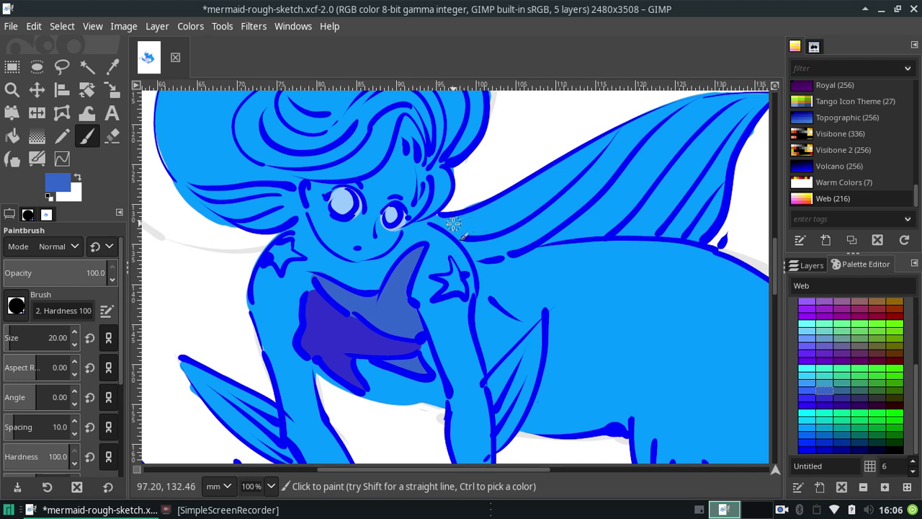
{"action": "left_click", "coordinate": [829, 388]}
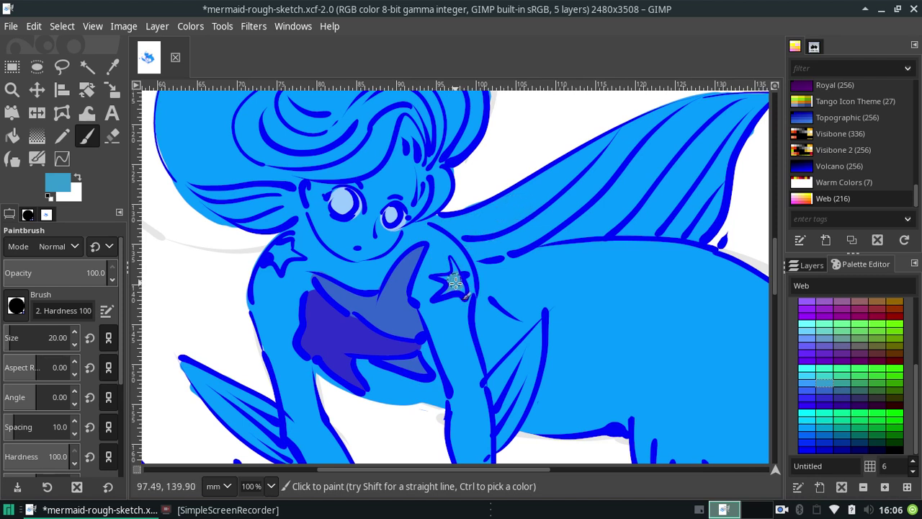
{"action": "left_click_drag", "start_coordinate": [504, 254], "coordinate": [480, 261]}
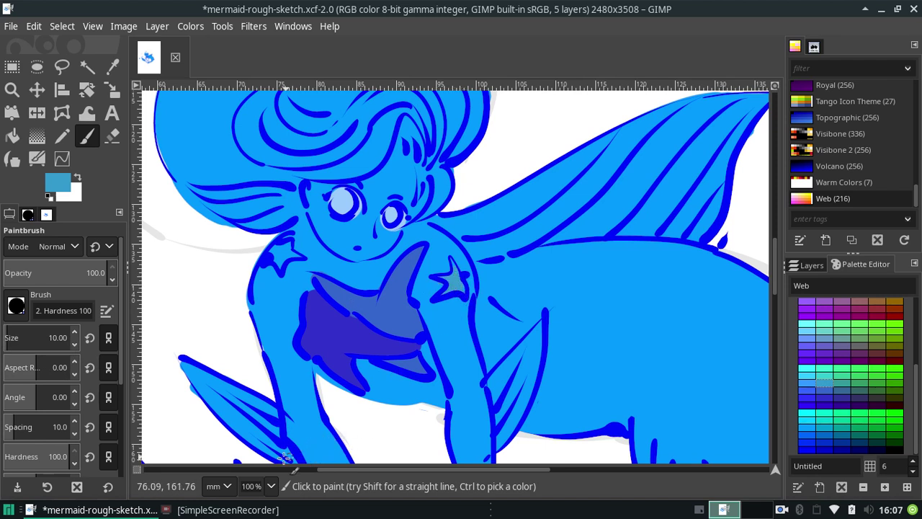
Step: At 200% zoom, paint light blue over the left eye's upper outline
{"action": "left_click", "coordinate": [271, 486]}
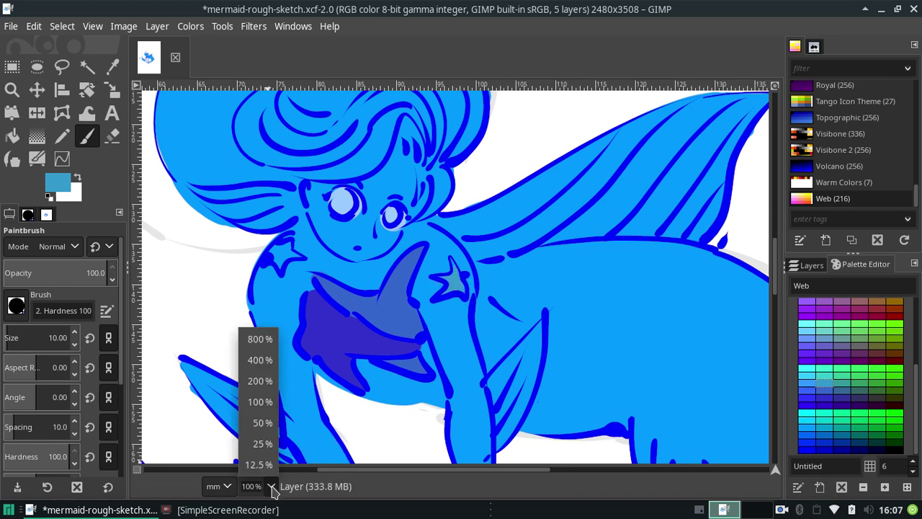
{"action": "left_click", "coordinate": [260, 380]}
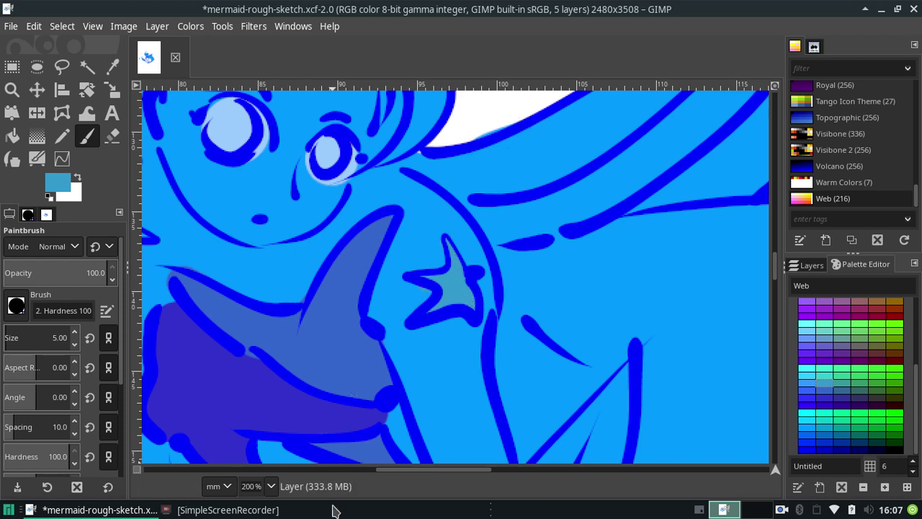
{"action": "scroll", "coordinate": [361, 361], "scroll_direction": "left", "scroll_amount": 2}
{"action": "scroll", "coordinate": [357, 346], "scroll_direction": "left", "scroll_amount": 3}
{"action": "scroll", "coordinate": [353, 335], "scroll_direction": "left", "scroll_amount": 2}
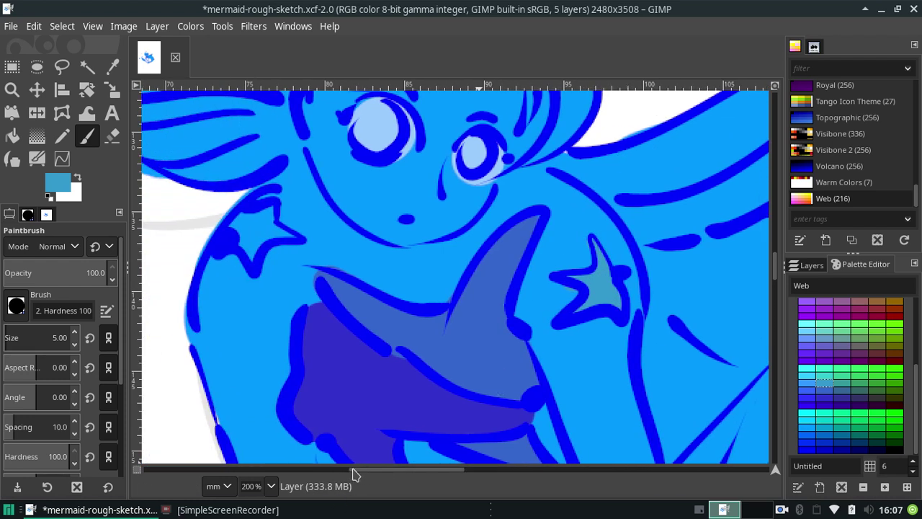
{"action": "scroll", "coordinate": [352, 329], "scroll_direction": "left", "scroll_amount": 2}
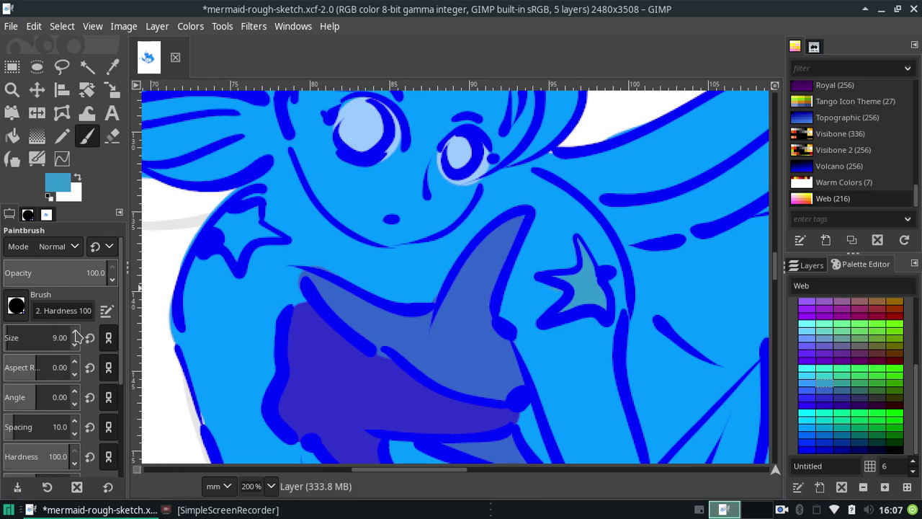
{"action": "left_click_drag", "start_coordinate": [344, 108], "coordinate": [396, 146]}
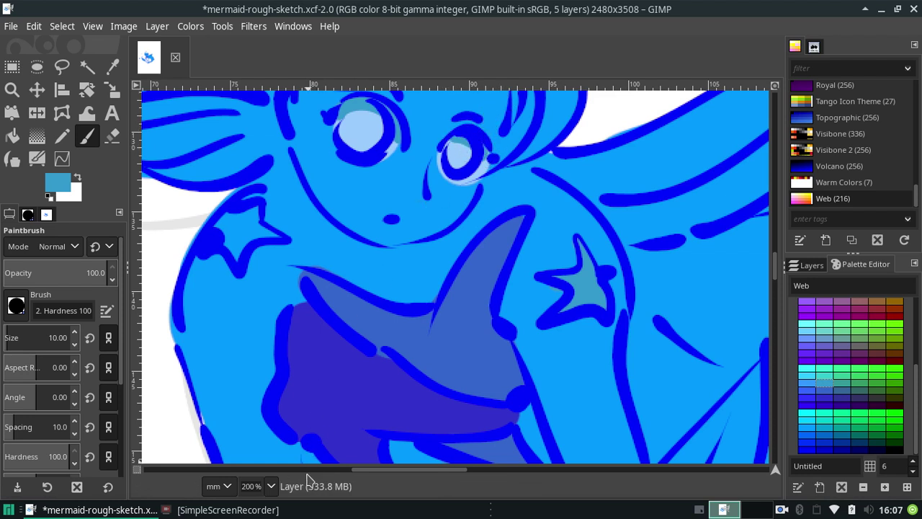
Step: Fill the left shoulder star with light teal, undoing stray marks near the nose and outline
{"action": "left_click", "coordinate": [414, 200]}
{"action": "left_click_drag", "start_coordinate": [384, 232], "coordinate": [400, 231]}
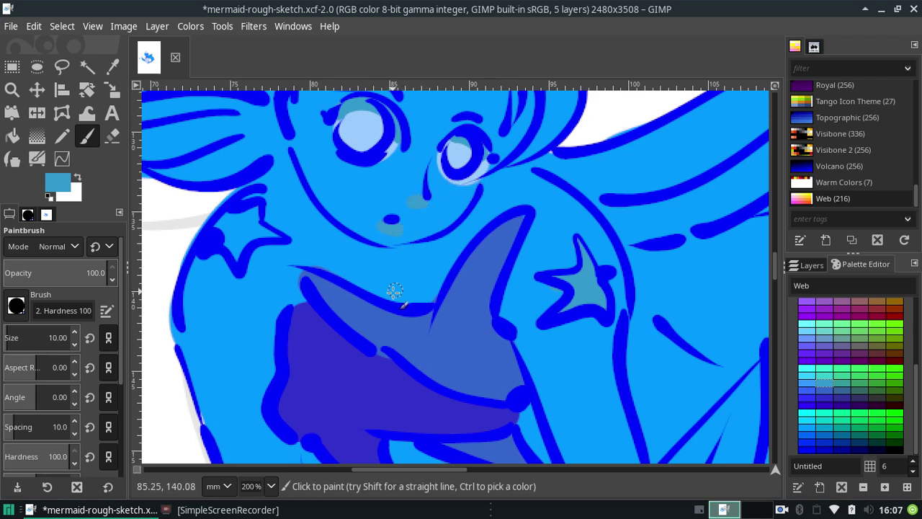
{"action": "key", "text": "ctrl+z"}
{"action": "key", "text": "ctrl+z"}
{"action": "left_click_drag", "start_coordinate": [407, 201], "coordinate": [425, 195]}
{"action": "key", "text": "ctrl+z"}
{"action": "key", "text": "ctrl+z"}
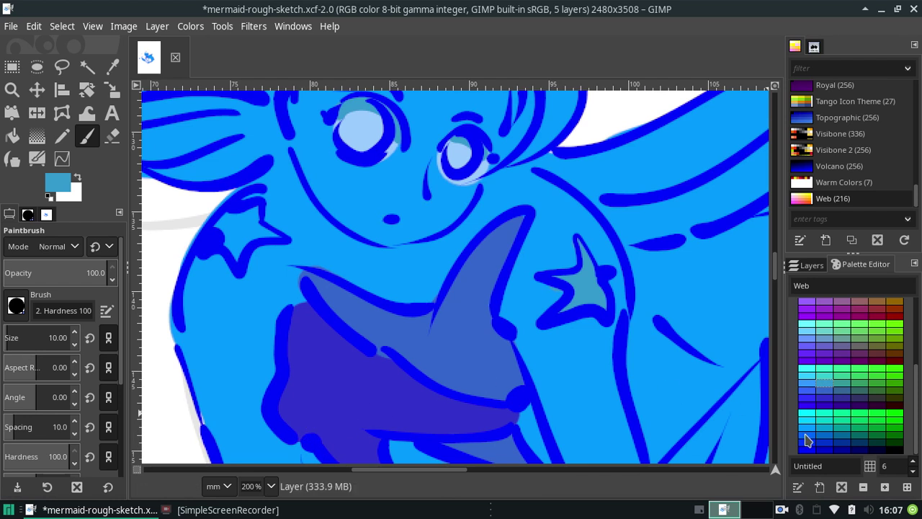
{"action": "left_click", "coordinate": [823, 374]}
{"action": "mouse_move", "coordinate": [228, 224]}
{"action": "left_mouse_down"}
{"action": "mouse_move", "coordinate": [237, 230]}
{"action": "mouse_move", "coordinate": [230, 248]}
{"action": "mouse_move", "coordinate": [250, 216]}
{"action": "mouse_move", "coordinate": [274, 235]}
{"action": "left_mouse_up"}
{"action": "key", "text": "ctrl+z"}
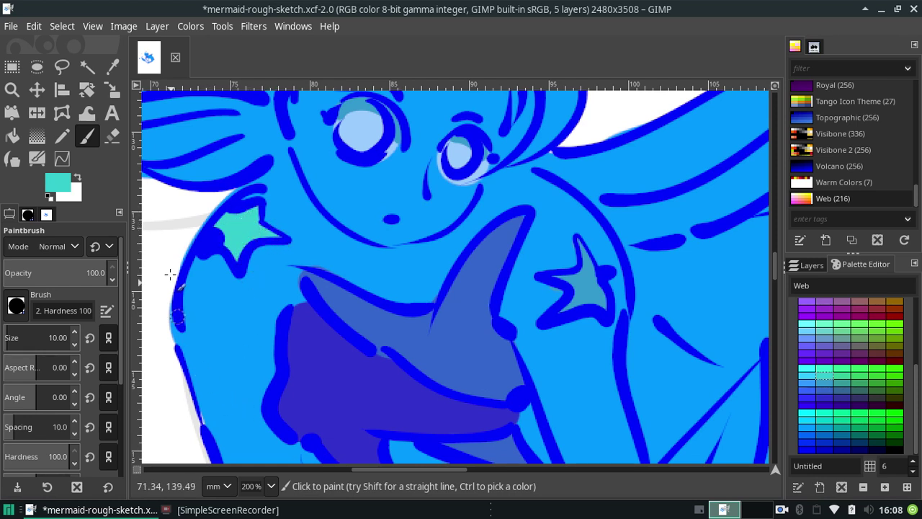
Step: At 100% zoom, test dark blue and lighter blue inside the arm fin
{"action": "left_click", "coordinate": [271, 487]}
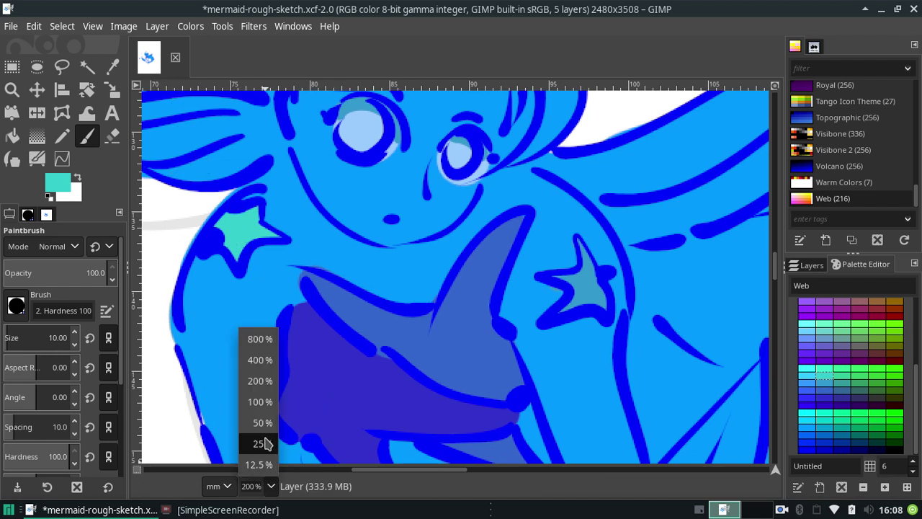
{"action": "left_click", "coordinate": [264, 401]}
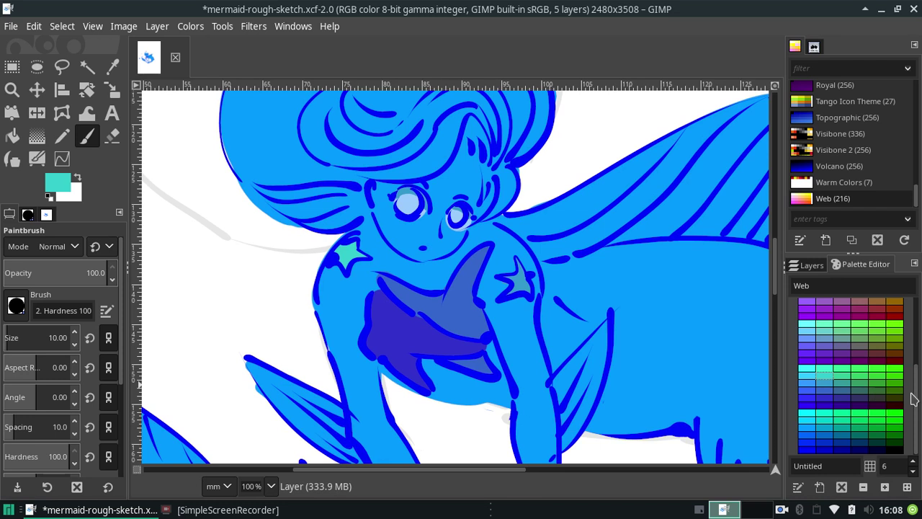
{"action": "left_click", "coordinate": [803, 443]}
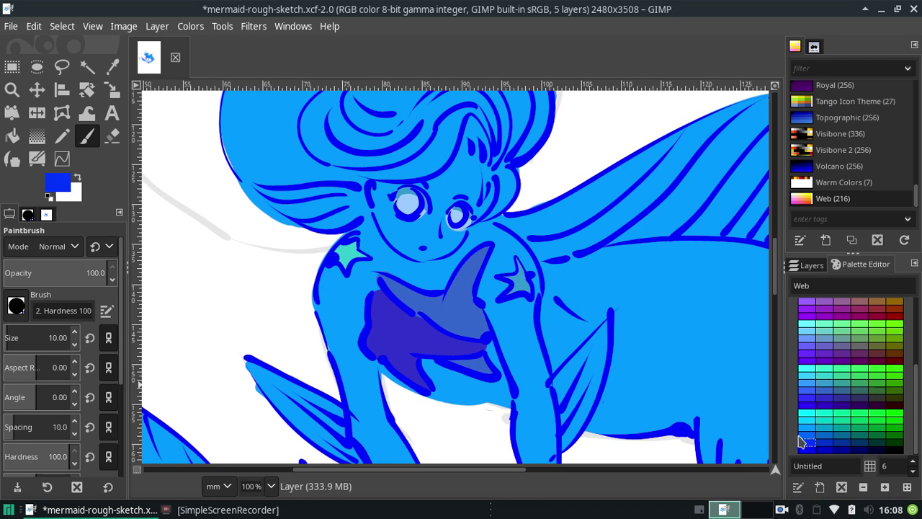
{"action": "mouse_move", "coordinate": [557, 400]}
{"action": "left_mouse_down"}
{"action": "mouse_move", "coordinate": [568, 404]}
{"action": "mouse_move", "coordinate": [574, 368]}
{"action": "mouse_move", "coordinate": [562, 405]}
{"action": "left_mouse_up"}
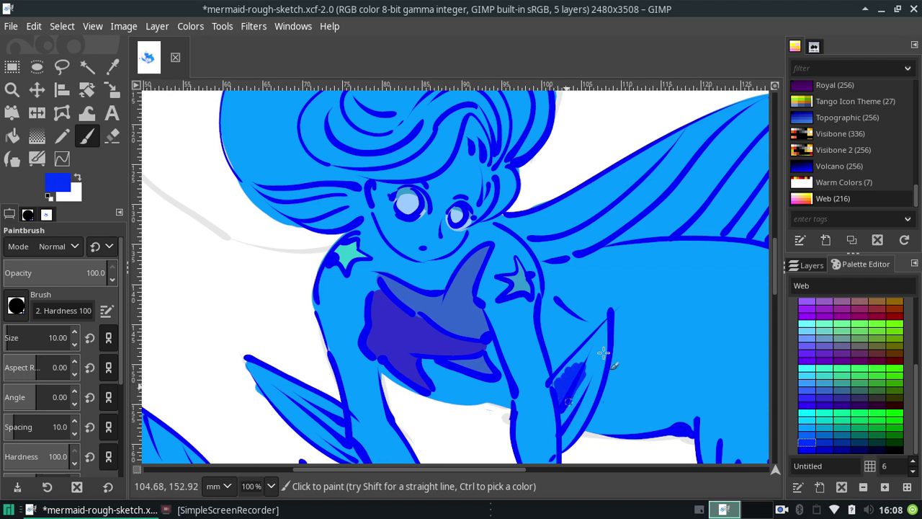
{"action": "key", "text": "ctrl+z"}
{"action": "key", "text": "ctrl+z"}
{"action": "key", "text": "ctrl+z"}
{"action": "left_click", "coordinate": [807, 434]}
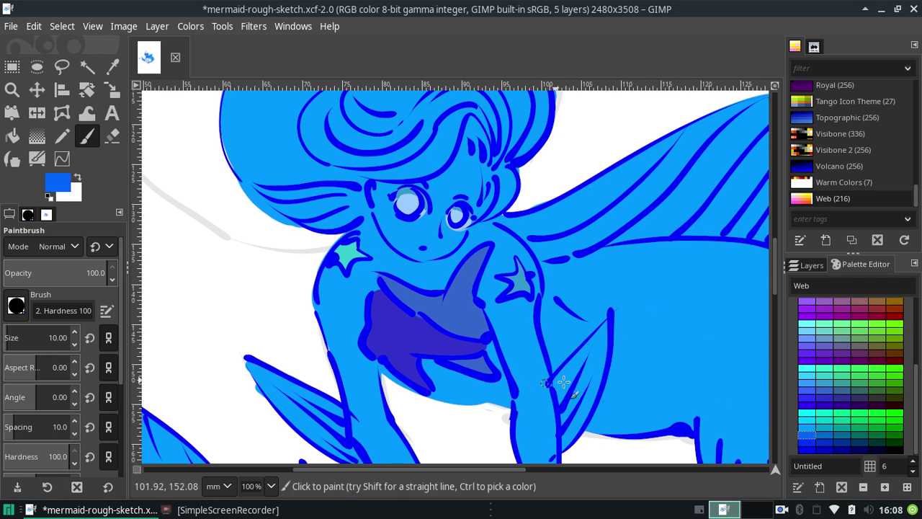
{"action": "left_click_drag", "start_coordinate": [565, 411], "coordinate": [559, 390]}
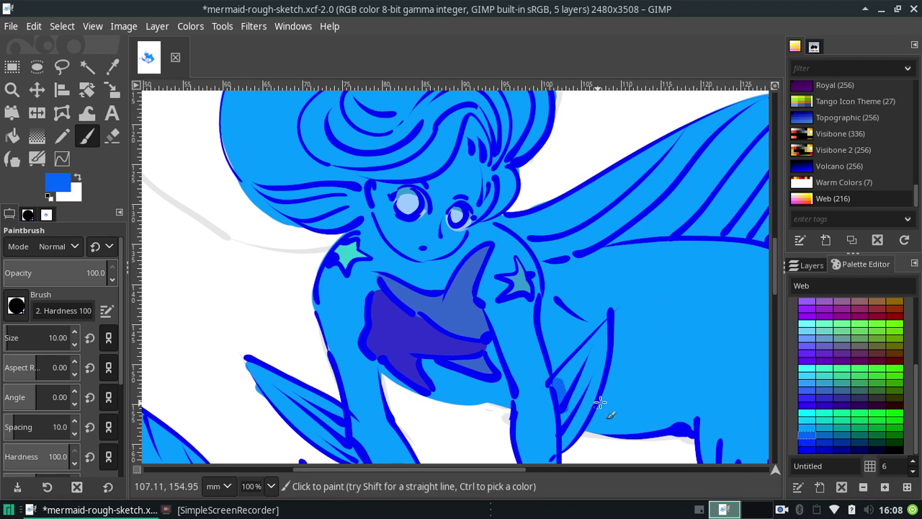
Step: Settle on cyan streaks in the arm fin with brush size 51, then switch to the Ink tool
{"action": "left_click", "coordinate": [807, 420]}
{"action": "left_click_drag", "start_coordinate": [565, 380], "coordinate": [564, 392]}
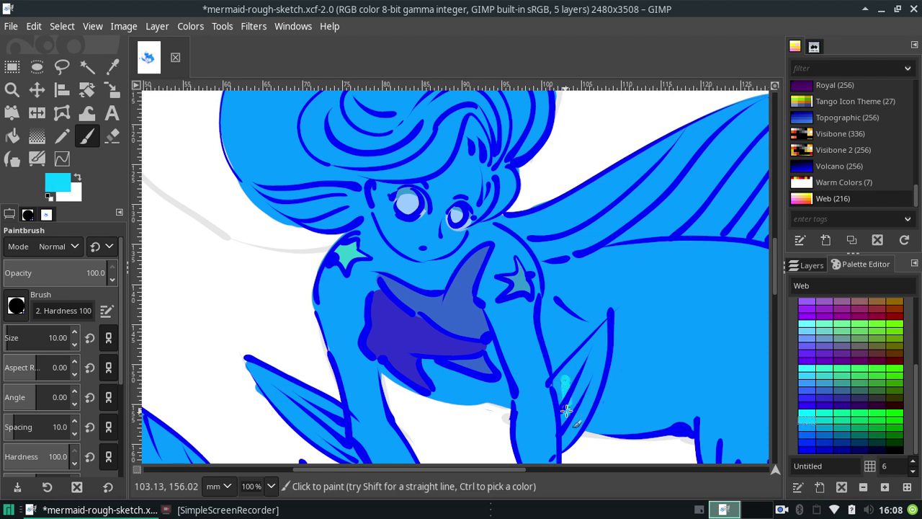
{"action": "key", "text": "ctrl+z"}
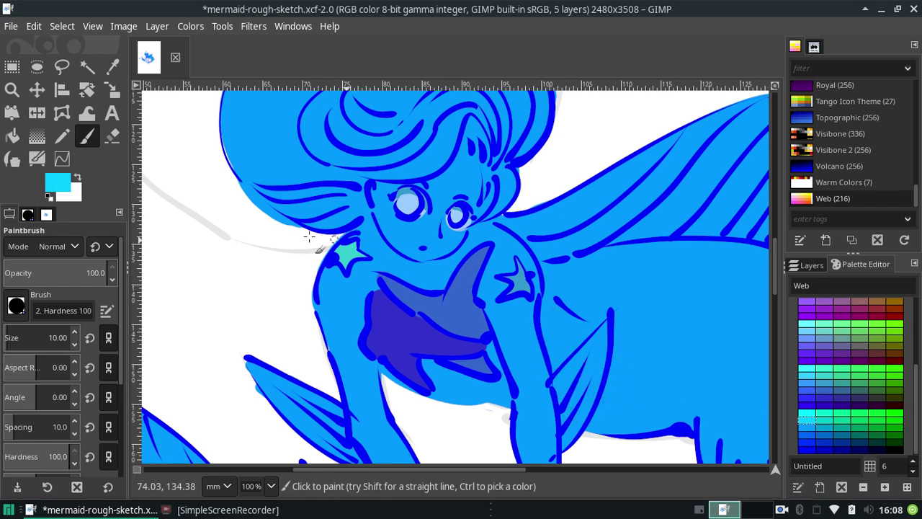
{"action": "left_click", "coordinate": [15, 332]}
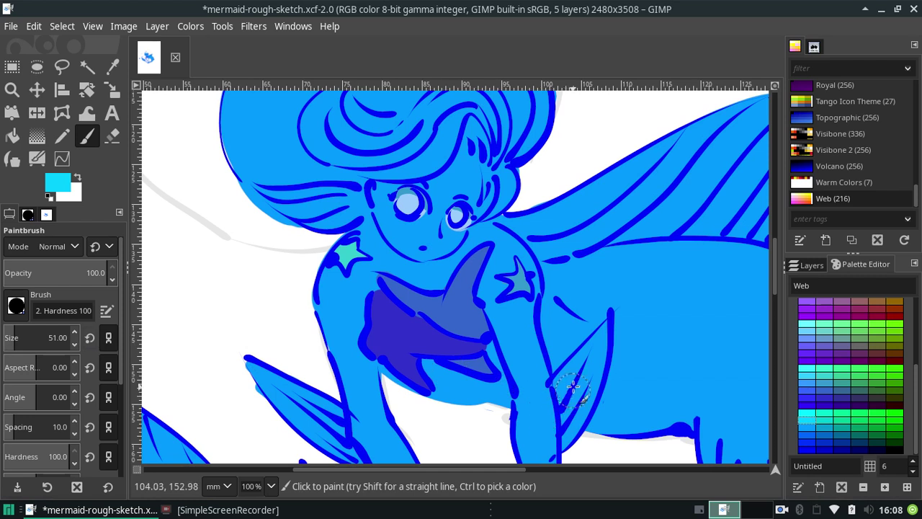
{"action": "left_click_drag", "start_coordinate": [573, 387], "coordinate": [590, 359]}
{"action": "key", "text": "ctrl+z"}
{"action": "left_click_drag", "start_coordinate": [561, 400], "coordinate": [587, 353]}
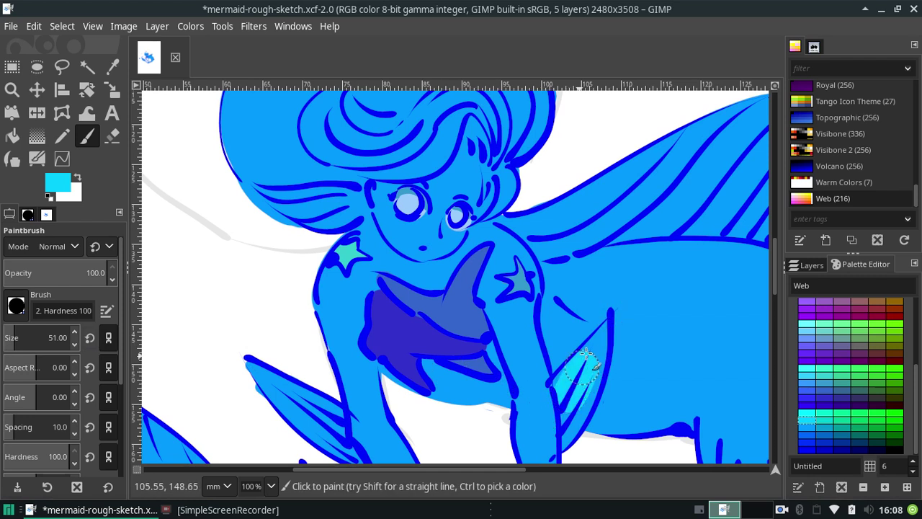
{"action": "key", "text": "ctrl+z"}
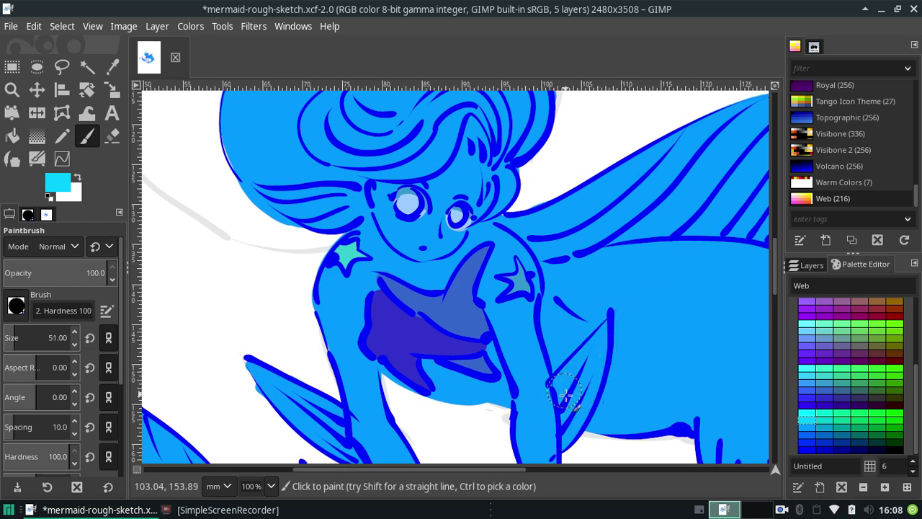
{"action": "left_click_drag", "start_coordinate": [564, 394], "coordinate": [591, 360]}
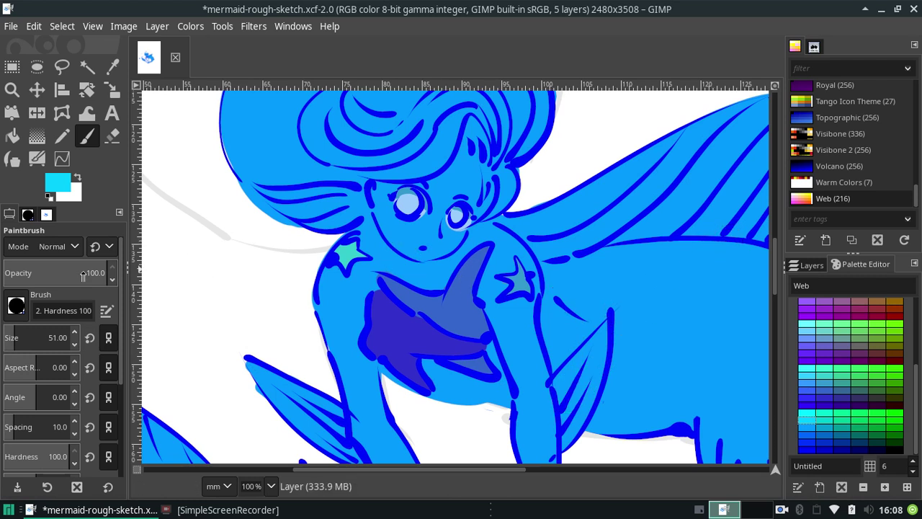
{"action": "left_click", "coordinate": [12, 159]}
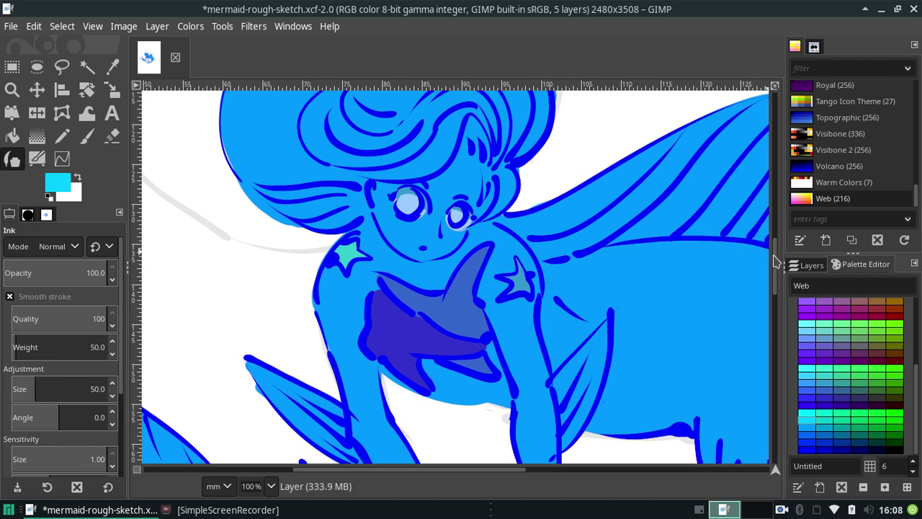
Step: Ink cyan streaks inside both the right and left arm fins
{"action": "scroll", "coordinate": [776, 263], "scroll_direction": "down", "scroll_amount": 5}
{"action": "left_click_drag", "start_coordinate": [559, 263], "coordinate": [575, 243]}
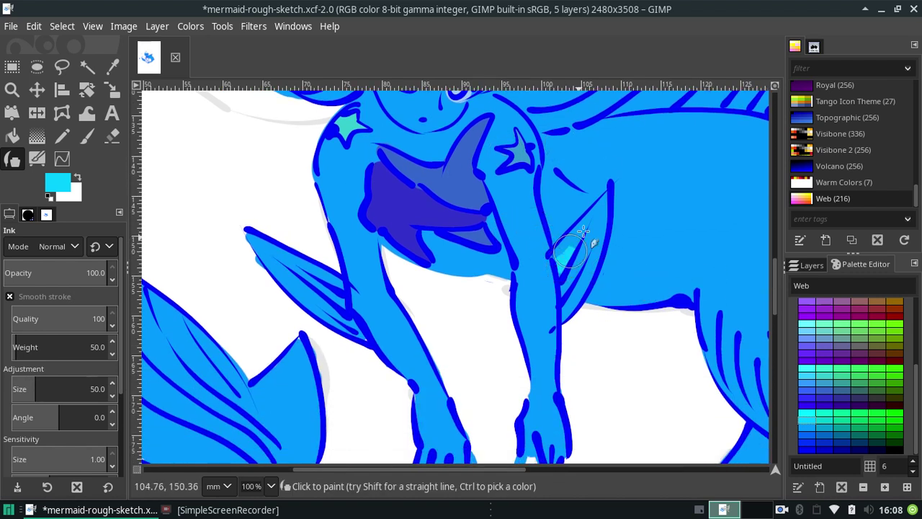
{"action": "mouse_move", "coordinate": [563, 286]}
{"action": "left_mouse_down"}
{"action": "mouse_move", "coordinate": [586, 272]}
{"action": "mouse_move", "coordinate": [597, 208]}
{"action": "left_mouse_up"}
{"action": "mouse_move", "coordinate": [558, 288]}
{"action": "left_mouse_down"}
{"action": "mouse_move", "coordinate": [581, 254]}
{"action": "mouse_move", "coordinate": [581, 273]}
{"action": "left_mouse_up"}
{"action": "left_click_drag", "start_coordinate": [567, 311], "coordinate": [595, 236]}
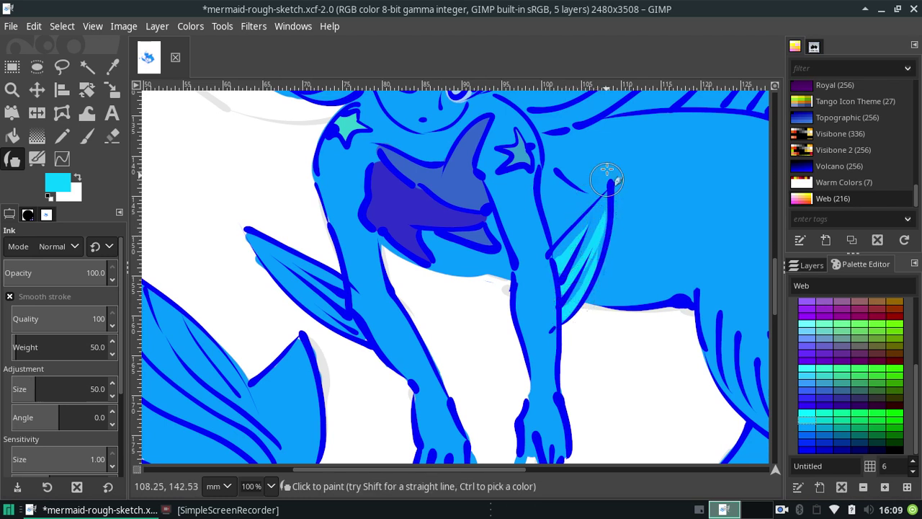
{"action": "mouse_move", "coordinate": [351, 322]}
{"action": "left_mouse_down"}
{"action": "mouse_move", "coordinate": [320, 304]}
{"action": "mouse_move", "coordinate": [337, 284]}
{"action": "mouse_move", "coordinate": [315, 270]}
{"action": "left_mouse_up"}
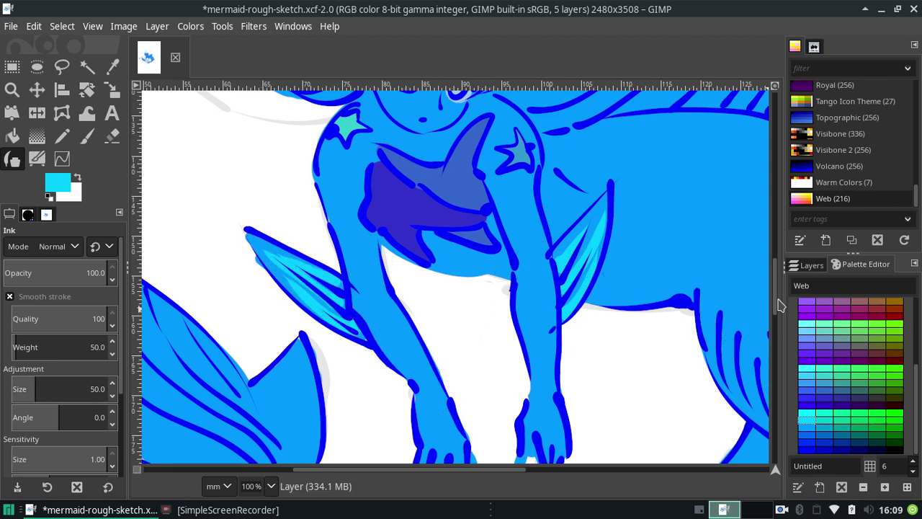
{"action": "mouse_move", "coordinate": [775, 304]}
{"action": "left_mouse_down"}
{"action": "mouse_move", "coordinate": [769, 286]}
{"action": "mouse_move", "coordinate": [751, 333]}
{"action": "left_mouse_up"}
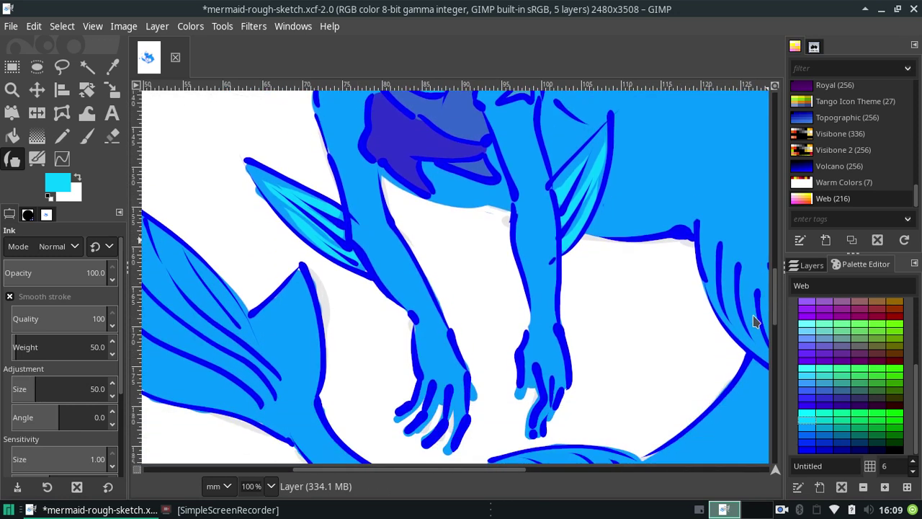
Step: Try cyan hatching on the tail fins, then undo it all
{"action": "scroll", "coordinate": [751, 333], "scroll_direction": "down", "scroll_amount": 4}
{"action": "scroll", "coordinate": [746, 339], "scroll_direction": "down", "scroll_amount": 1}
{"action": "mouse_move", "coordinate": [499, 329]}
{"action": "left_mouse_down"}
{"action": "mouse_move", "coordinate": [467, 374]}
{"action": "mouse_move", "coordinate": [526, 367]}
{"action": "mouse_move", "coordinate": [634, 308]}
{"action": "left_mouse_up"}
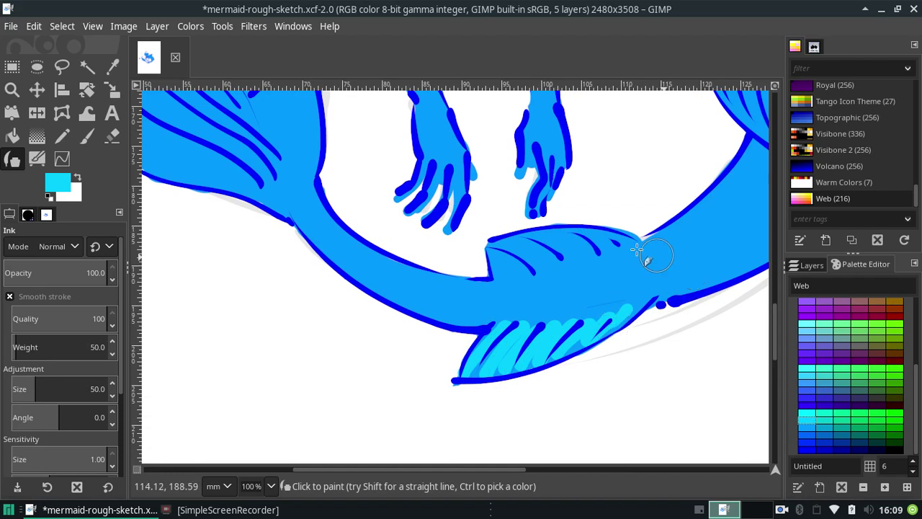
{"action": "mouse_move", "coordinate": [494, 240]}
{"action": "left_mouse_down"}
{"action": "mouse_move", "coordinate": [494, 257]}
{"action": "mouse_move", "coordinate": [540, 259]}
{"action": "mouse_move", "coordinate": [580, 245]}
{"action": "mouse_move", "coordinate": [576, 232]}
{"action": "mouse_move", "coordinate": [627, 251]}
{"action": "left_mouse_up"}
{"action": "key", "text": "ctrl+z"}
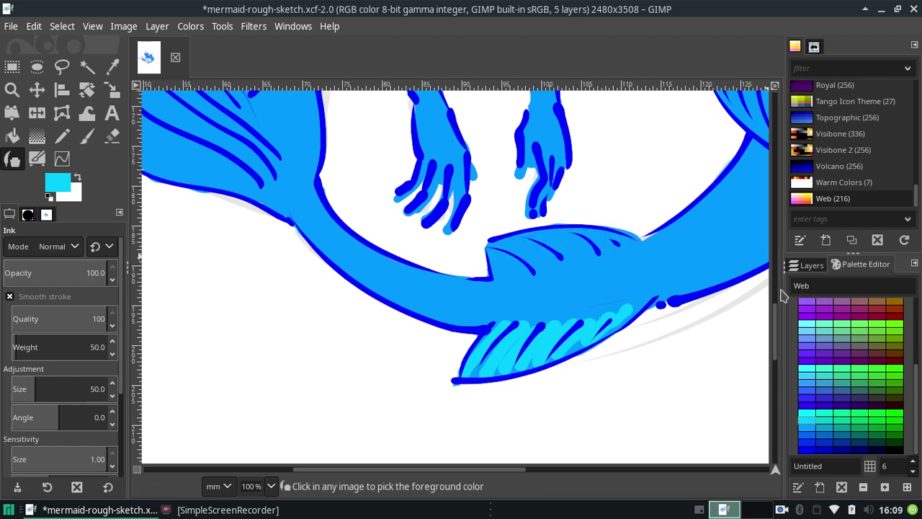
{"action": "key", "text": "ctrl+z"}
{"action": "key", "text": "ctrl+z"}
{"action": "key", "text": "ctrl+z"}
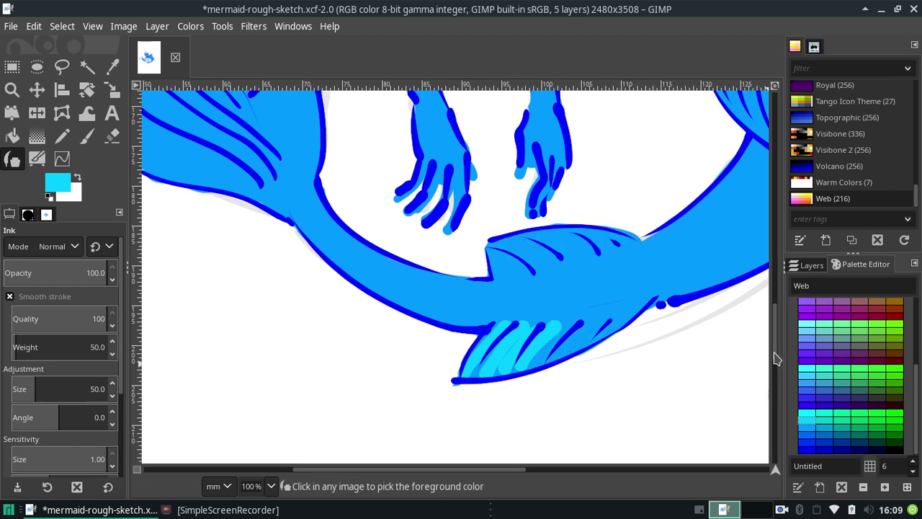
{"action": "key", "text": "ctrl+z"}
{"action": "key", "text": "ctrl+z"}
{"action": "key", "text": "ctrl+z"}
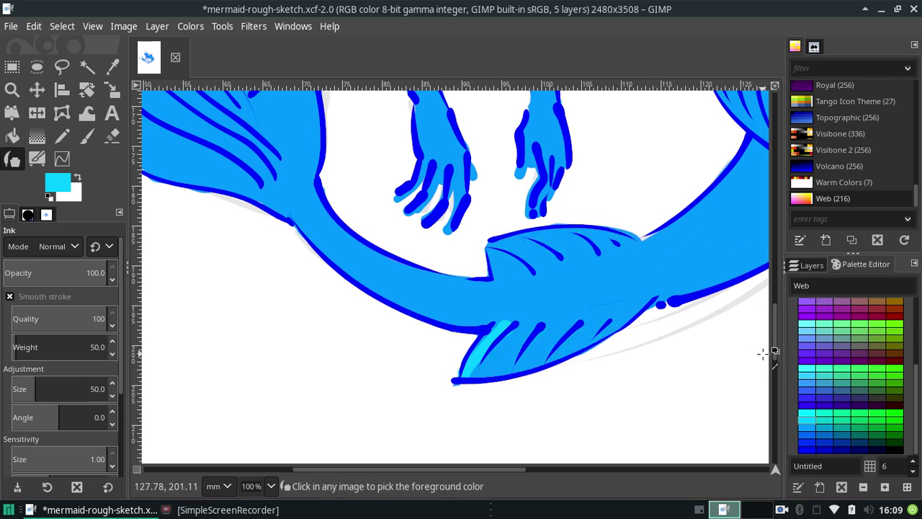
{"action": "key", "text": "ctrl+z"}
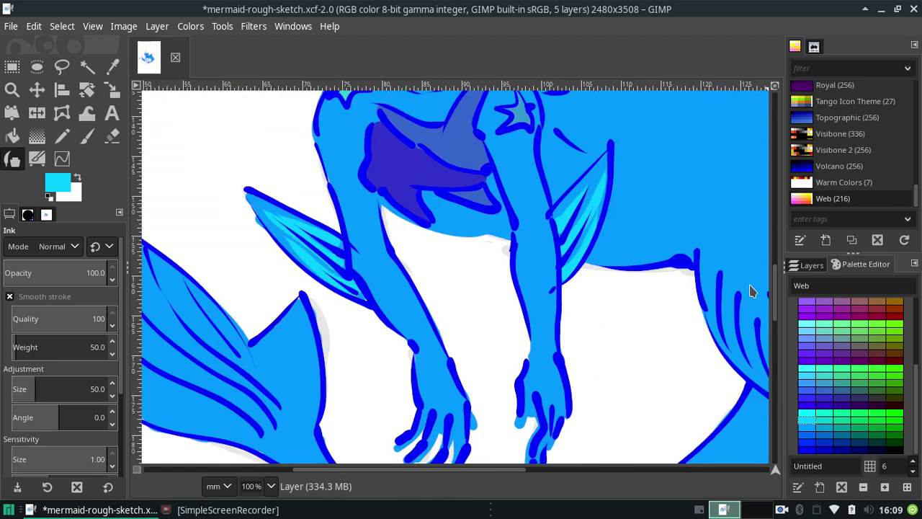
{"action": "left_click_drag", "start_coordinate": [775, 340], "coordinate": [743, 274]}
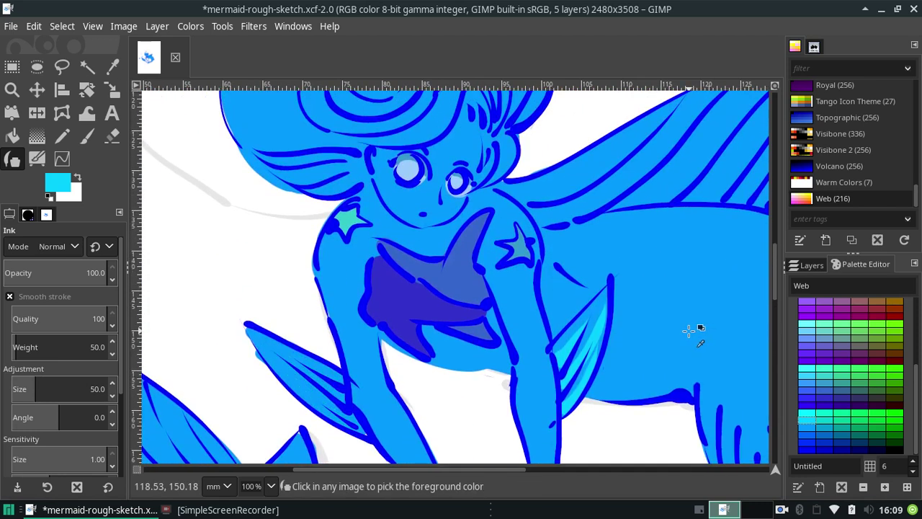
Step: Pick light cyan and try several strokes on the right arm fin, undoing them
{"action": "key", "text": "ctrl+z"}
{"action": "key", "text": "ctrl+z"}
{"action": "key", "text": "ctrl+z"}
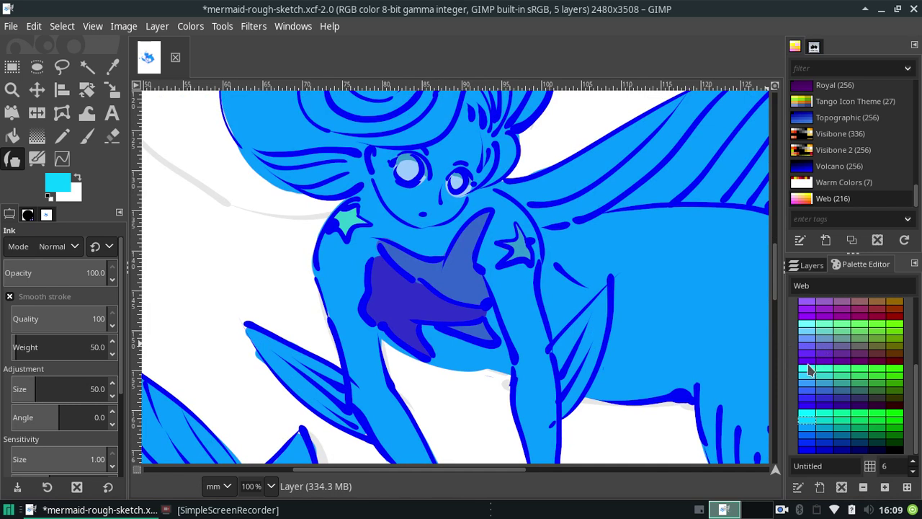
{"action": "left_click", "coordinate": [808, 328]}
{"action": "left_click_drag", "start_coordinate": [576, 317], "coordinate": [546, 383]}
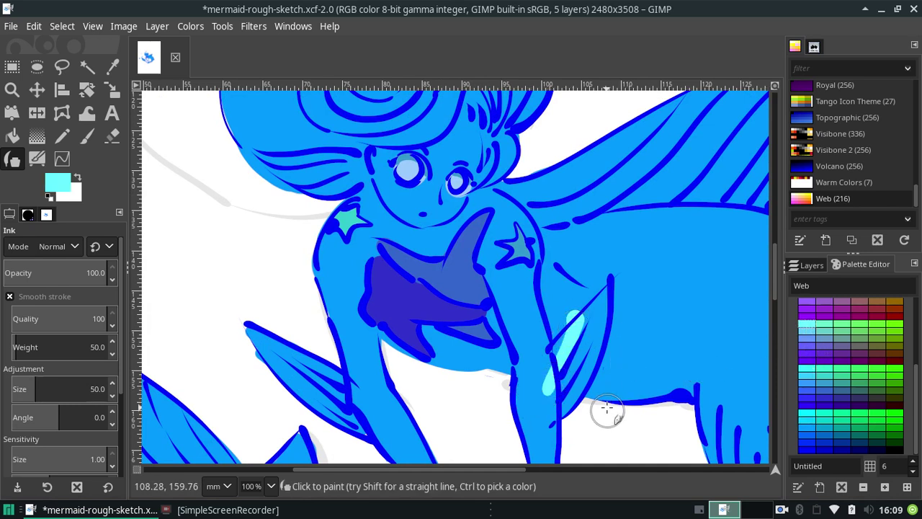
{"action": "key", "text": "ctrl+z"}
{"action": "left_click_drag", "start_coordinate": [560, 346], "coordinate": [565, 405]}
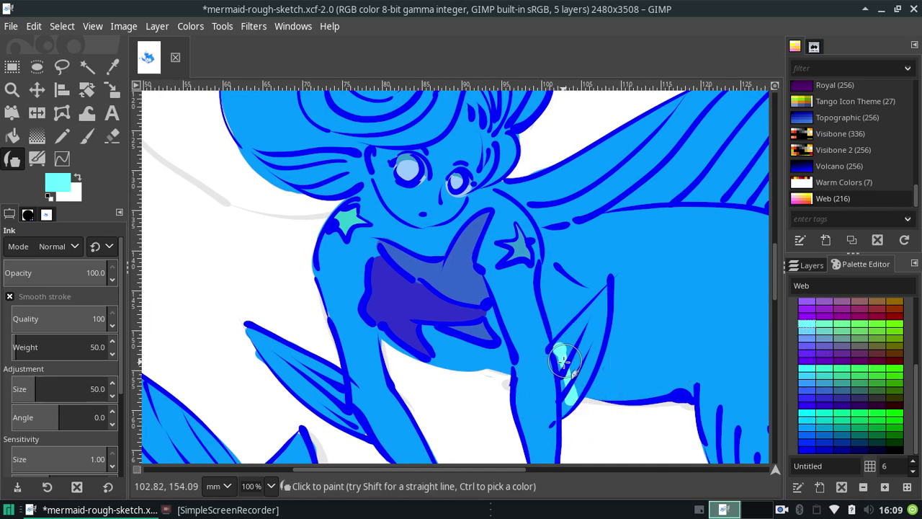
{"action": "key", "text": "ctrl+z"}
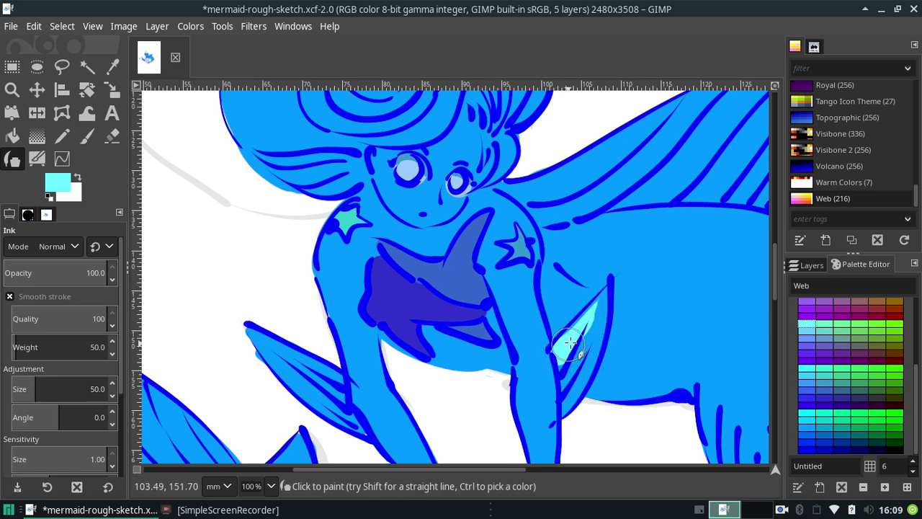
{"action": "mouse_move", "coordinate": [560, 373]}
{"action": "left_mouse_down"}
{"action": "mouse_move", "coordinate": [598, 296]}
{"action": "mouse_move", "coordinate": [566, 385]}
{"action": "mouse_move", "coordinate": [598, 322]}
{"action": "left_mouse_up"}
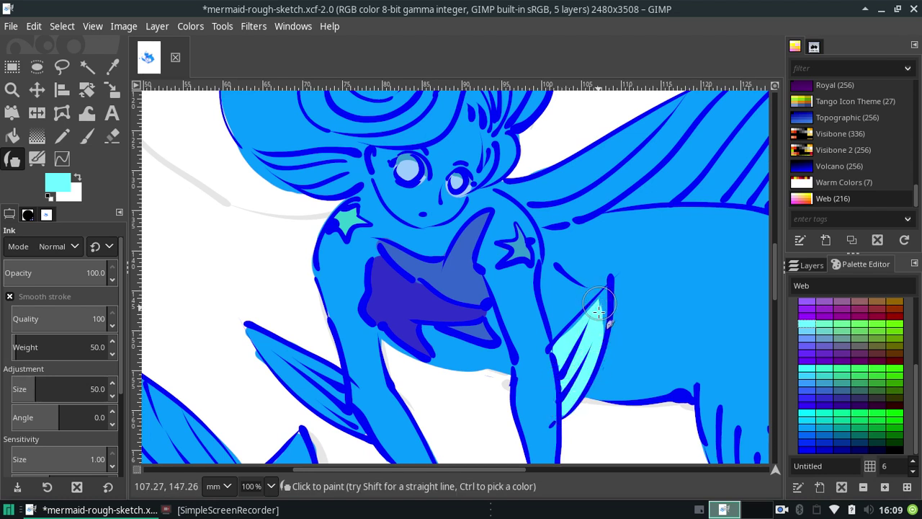
{"action": "key", "text": "ctrl+z"}
{"action": "key", "text": "ctrl+z"}
{"action": "key", "text": "ctrl+z"}
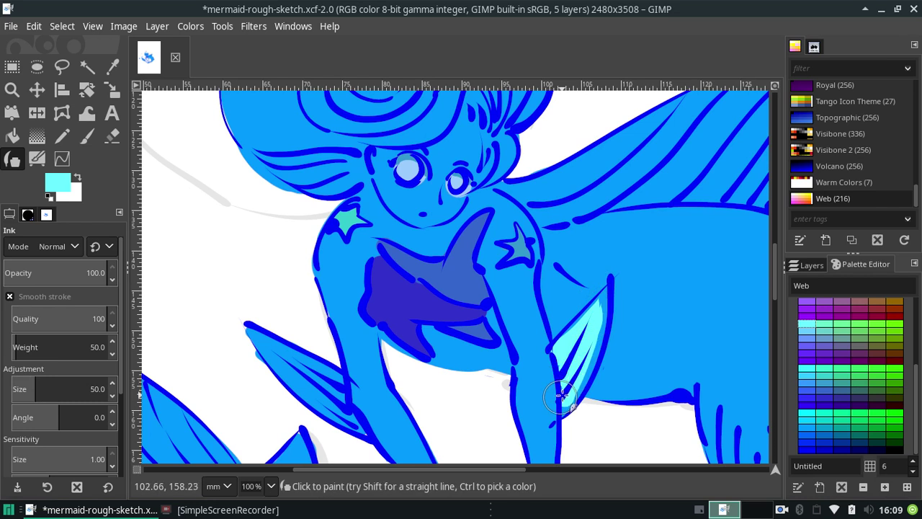
Step: Fill the right and lower-left arm fins with light cyan ink and scroll toward the tail
{"action": "left_click_drag", "start_coordinate": [560, 407], "coordinate": [597, 328]}
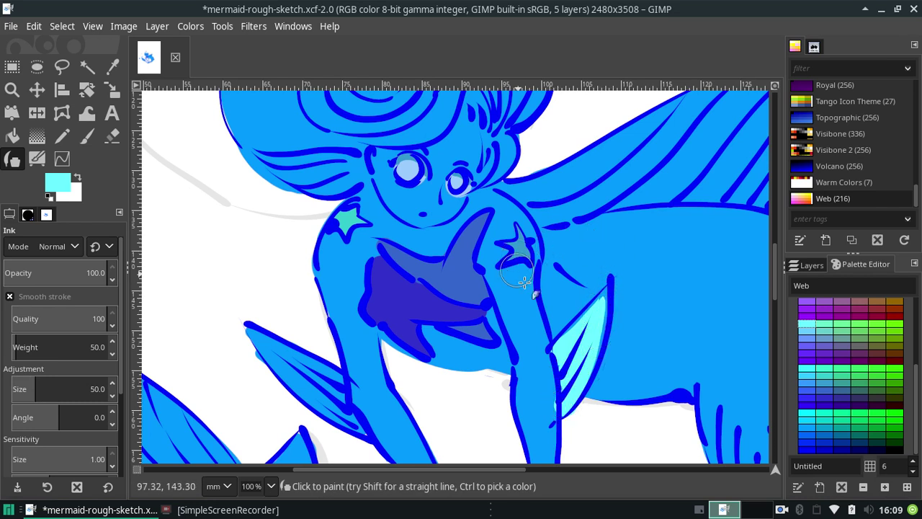
{"action": "key", "text": "ctrl+z"}
{"action": "left_click_drag", "start_coordinate": [586, 402], "coordinate": [594, 332]}
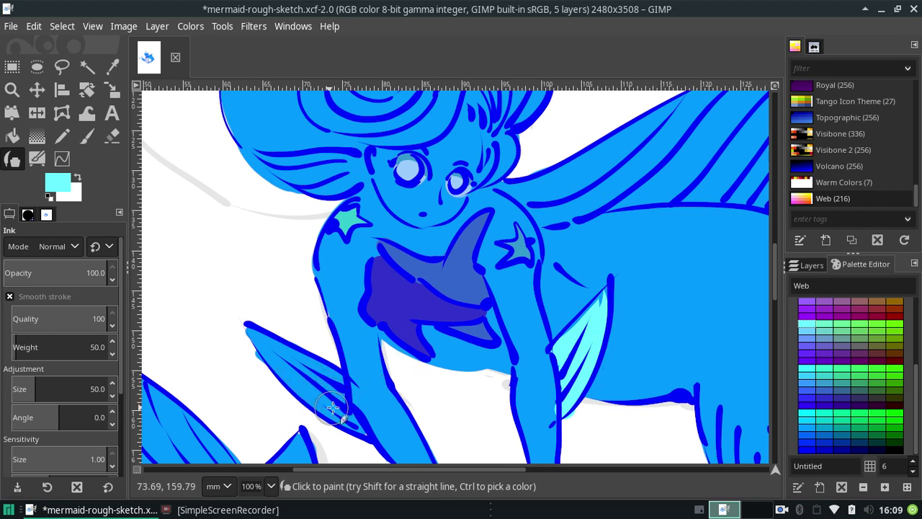
{"action": "left_click_drag", "start_coordinate": [333, 408], "coordinate": [311, 391]}
{"action": "mouse_move", "coordinate": [346, 421]}
{"action": "left_mouse_down"}
{"action": "mouse_move", "coordinate": [251, 367]}
{"action": "mouse_move", "coordinate": [350, 423]}
{"action": "mouse_move", "coordinate": [278, 358]}
{"action": "mouse_move", "coordinate": [341, 397]}
{"action": "mouse_move", "coordinate": [329, 375]}
{"action": "mouse_move", "coordinate": [265, 335]}
{"action": "mouse_move", "coordinate": [336, 379]}
{"action": "mouse_move", "coordinate": [247, 325]}
{"action": "mouse_move", "coordinate": [278, 339]}
{"action": "left_mouse_up"}
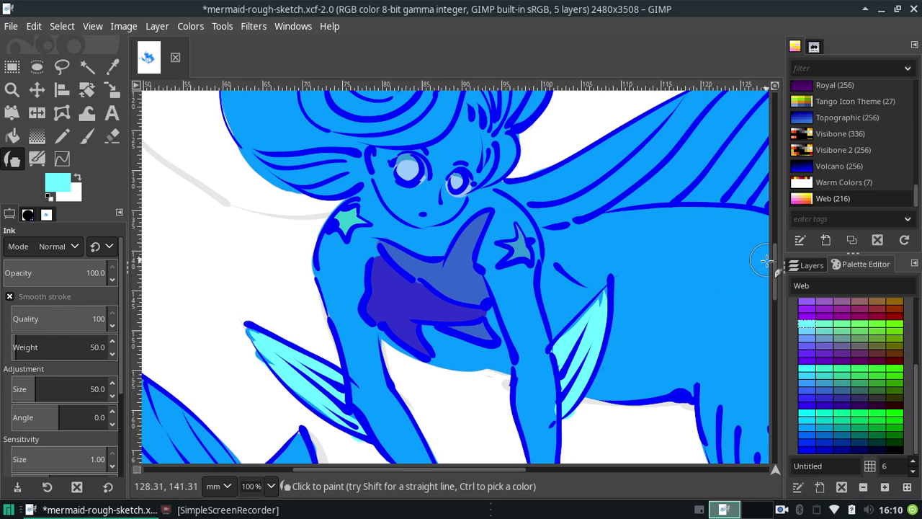
{"action": "left_click_drag", "start_coordinate": [776, 264], "coordinate": [771, 320]}
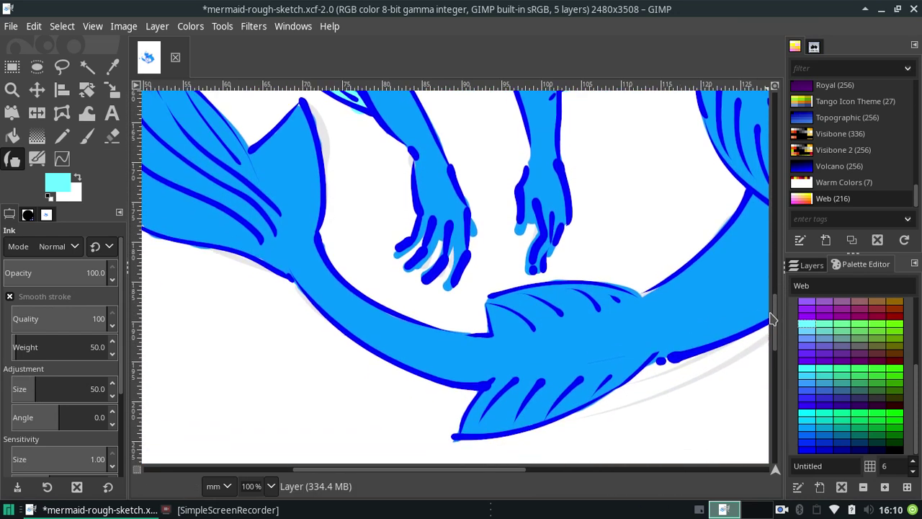
Step: Flip the view horizontally and lay first light cyan strokes along the lower tail fin
{"action": "scroll", "coordinate": [771, 319], "scroll_direction": "down", "scroll_amount": 2}
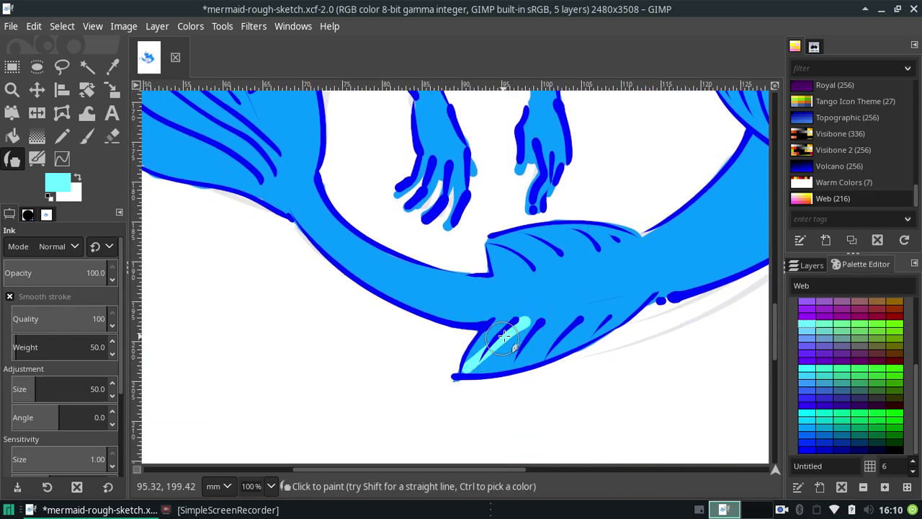
{"action": "left_click", "coordinate": [121, 27]}
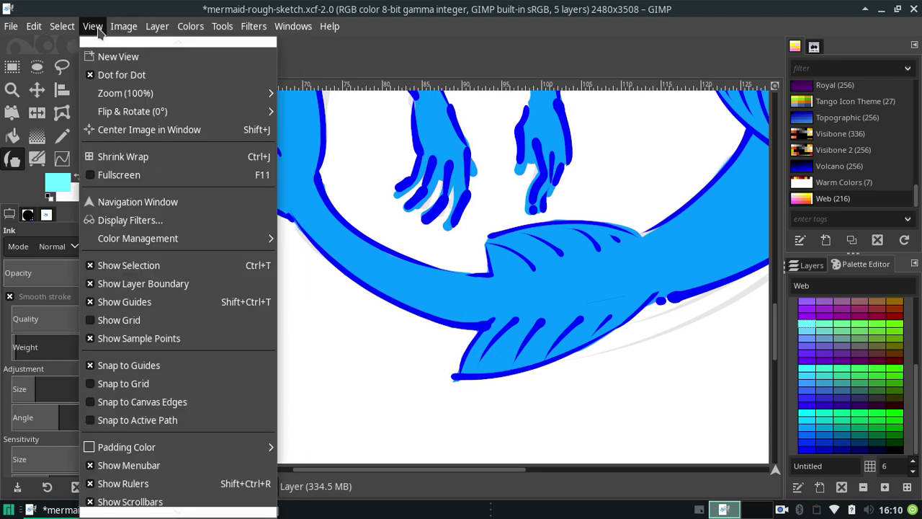
{"action": "mouse_move", "coordinate": [133, 111]}
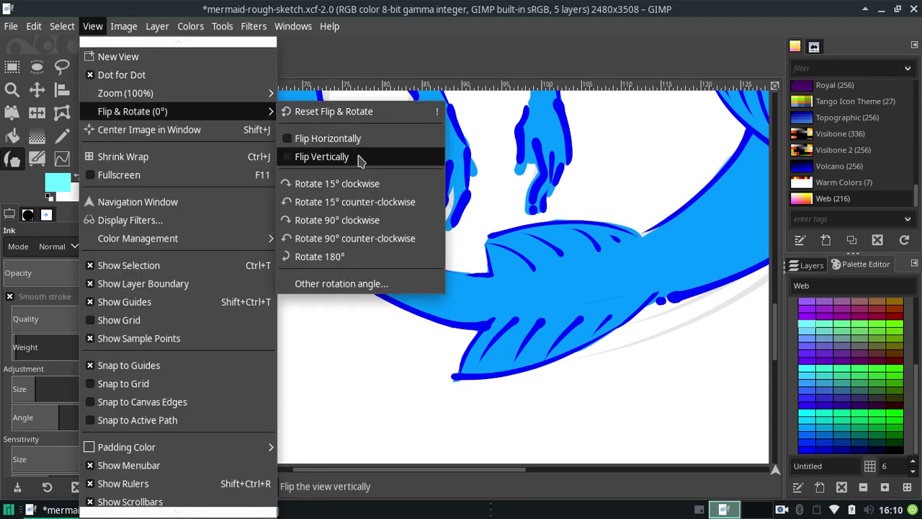
{"action": "left_click", "coordinate": [360, 144]}
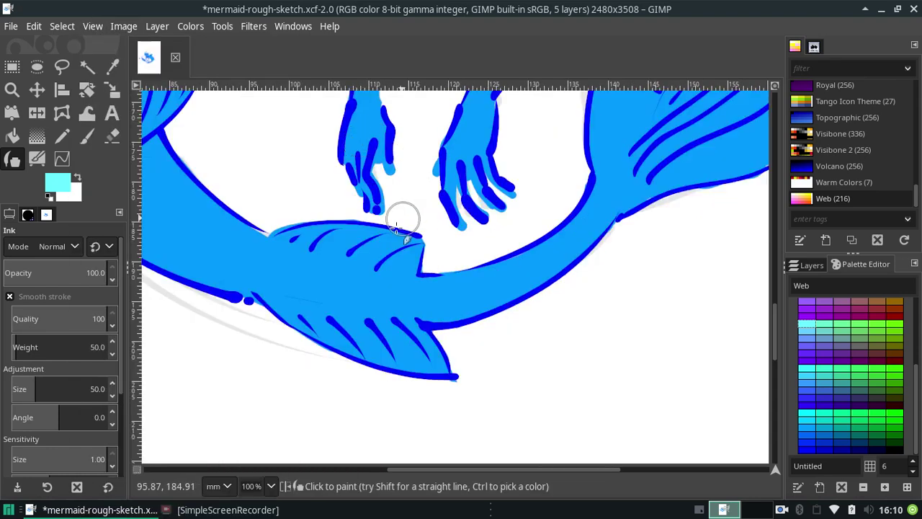
{"action": "left_click_drag", "start_coordinate": [271, 296], "coordinate": [374, 353]}
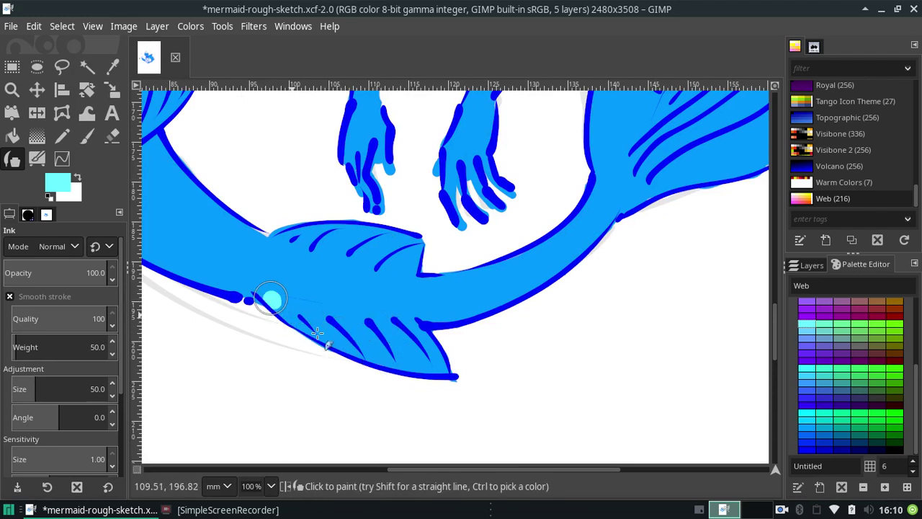
{"action": "left_click_drag", "start_coordinate": [267, 298], "coordinate": [333, 320]}
{"action": "left_click_drag", "start_coordinate": [266, 295], "coordinate": [389, 357]}
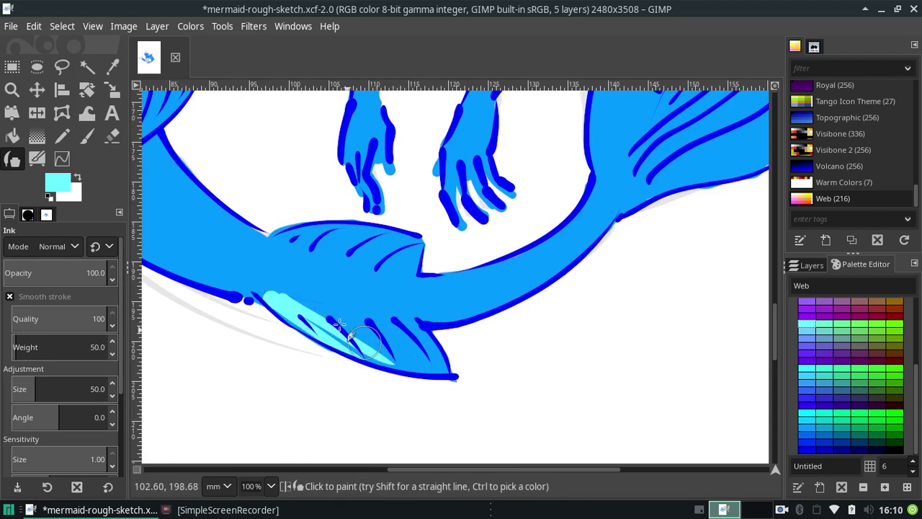
{"action": "left_click_drag", "start_coordinate": [317, 309], "coordinate": [423, 365]}
{"action": "key", "text": "ctrl+z"}
{"action": "key", "text": "ctrl+z"}
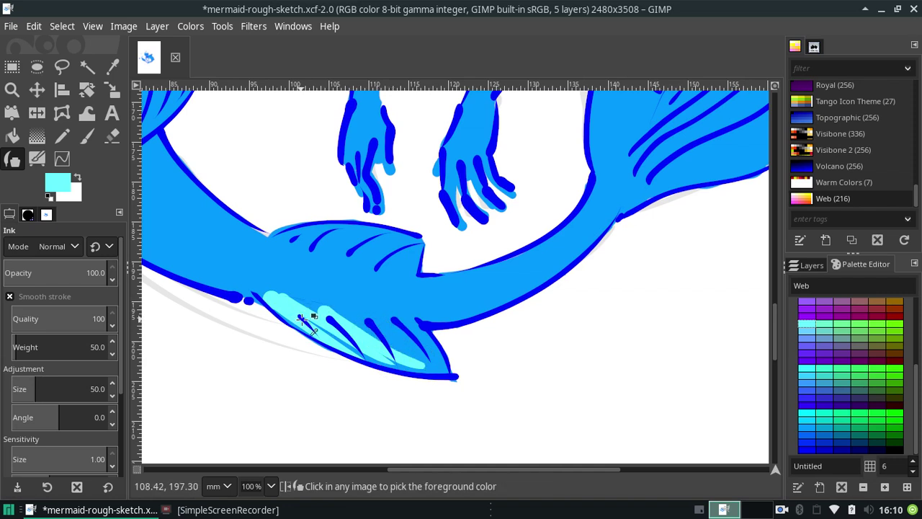
Step: Repaint the light cyan tail fin strokes, undoing paint that spilled near the tip
{"action": "key", "text": "ctrl+z"}
{"action": "key", "text": "ctrl+z"}
{"action": "key", "text": "ctrl+z"}
{"action": "left_click_drag", "start_coordinate": [275, 306], "coordinate": [370, 366]}
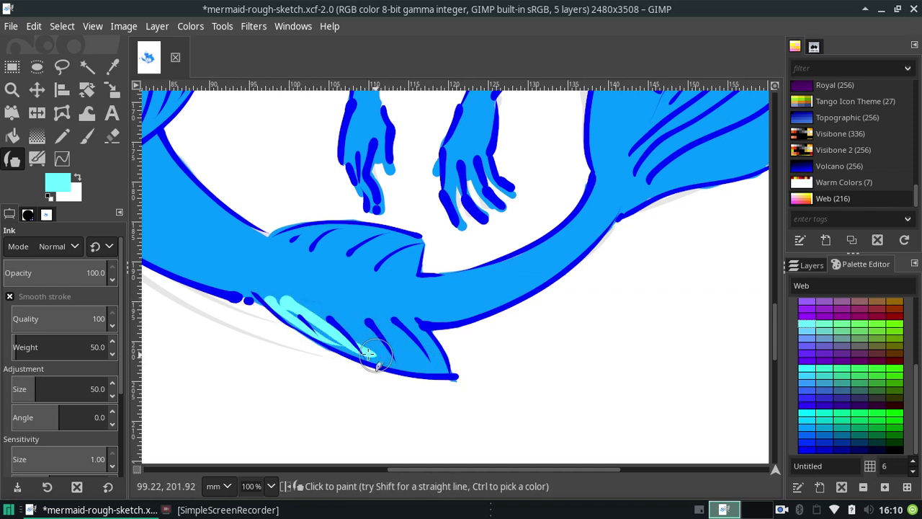
{"action": "key", "text": "ctrl+z"}
{"action": "left_click_drag", "start_coordinate": [303, 307], "coordinate": [353, 344]}
{"action": "left_click_drag", "start_coordinate": [301, 306], "coordinate": [403, 370]}
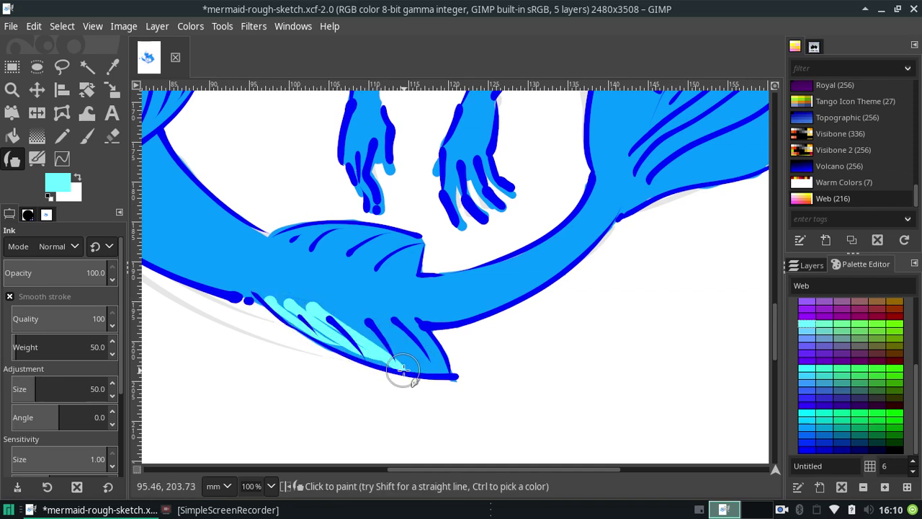
{"action": "left_click_drag", "start_coordinate": [340, 312], "coordinate": [347, 330]}
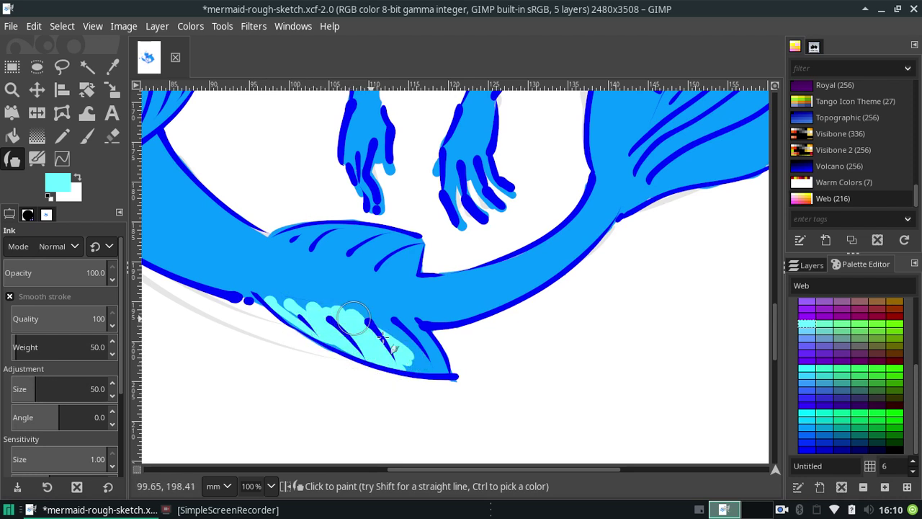
{"action": "left_click_drag", "start_coordinate": [422, 362], "coordinate": [413, 352]}
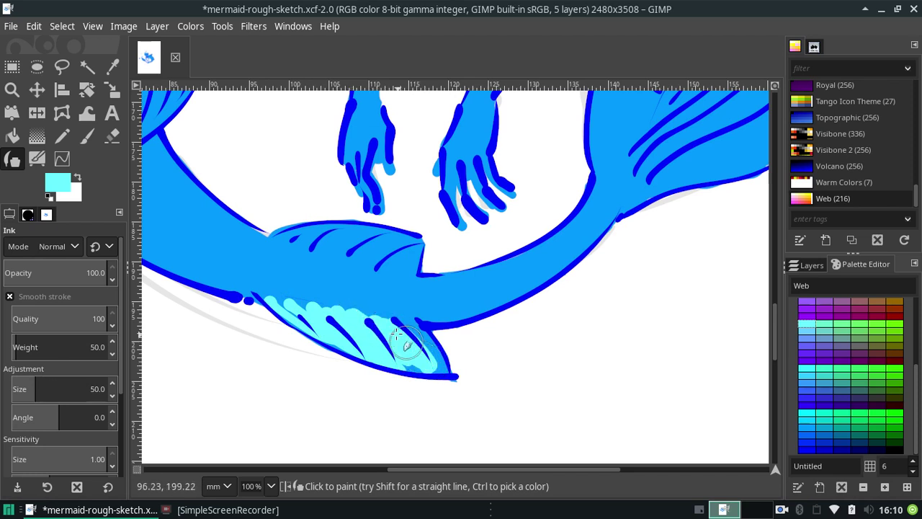
{"action": "key", "text": "ctrl+z"}
{"action": "key", "text": "ctrl+z"}
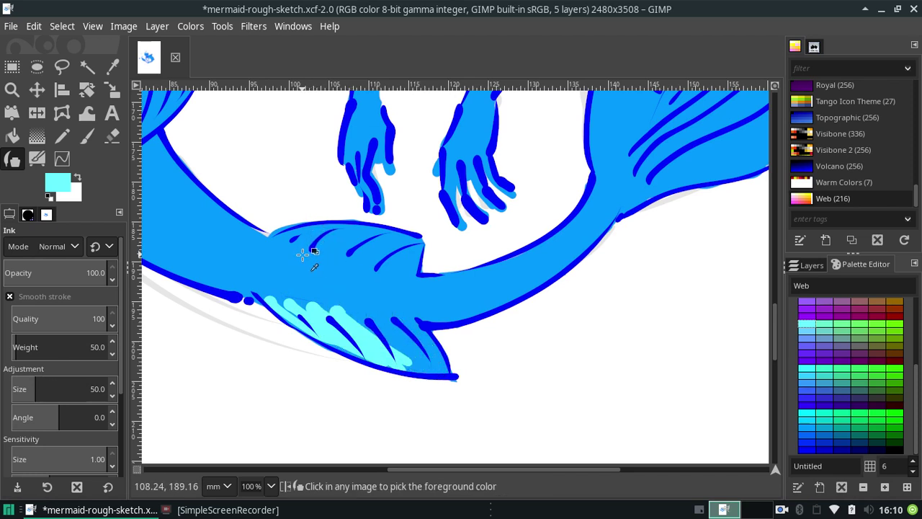
{"action": "key", "text": "ctrl+z"}
{"action": "key", "text": "ctrl+z"}
Step: Cover the lower tail fin with light cyan while keeping its dark blue stripes visible
{"action": "key", "text": "ctrl+z"}
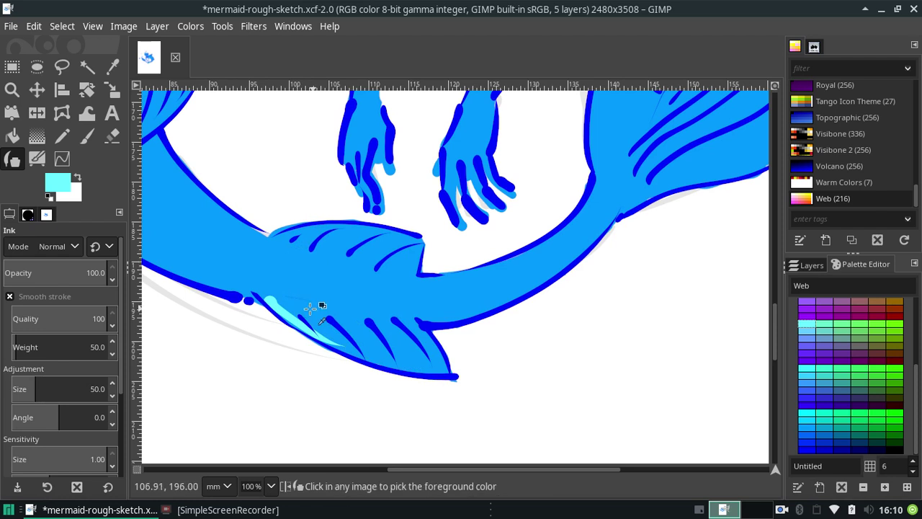
{"action": "key", "text": "ctrl+z"}
{"action": "left_click_drag", "start_coordinate": [271, 296], "coordinate": [380, 340]}
{"action": "key", "text": "ctrl+z"}
{"action": "left_click_drag", "start_coordinate": [267, 295], "coordinate": [417, 359]}
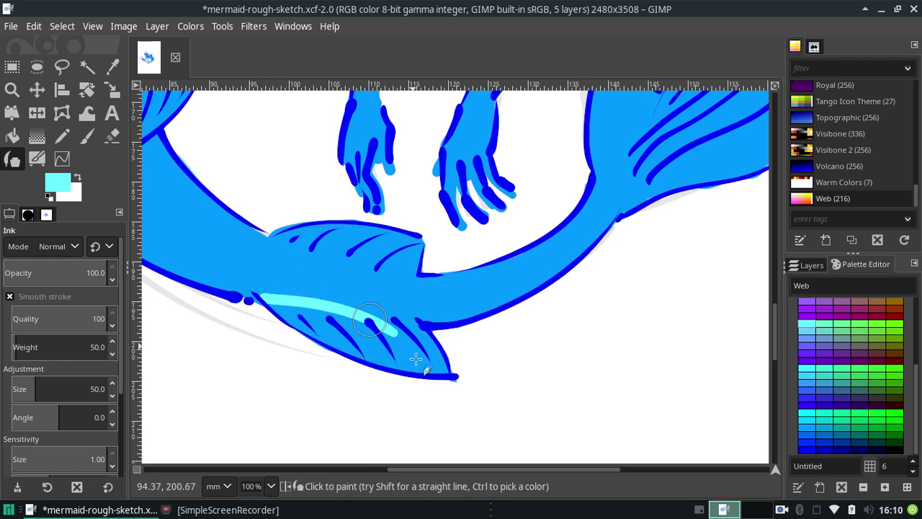
{"action": "left_click_drag", "start_coordinate": [309, 312], "coordinate": [414, 362]}
{"action": "left_click_drag", "start_coordinate": [280, 308], "coordinate": [432, 367]}
{"action": "left_click_drag", "start_coordinate": [360, 328], "coordinate": [320, 310]}
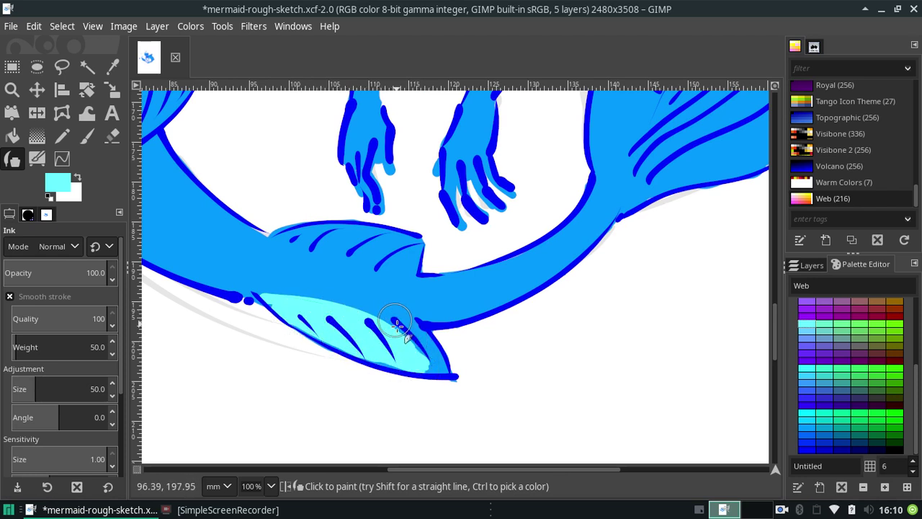
{"action": "key", "text": "ctrl"}
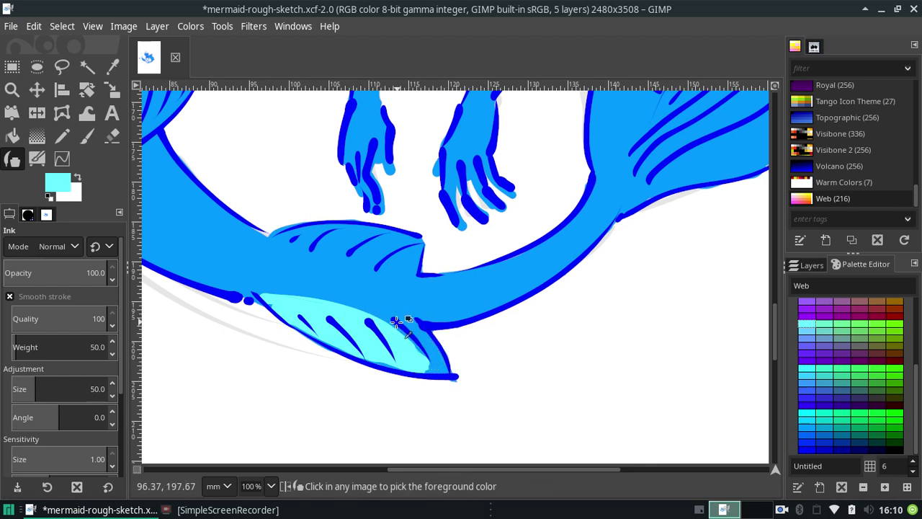
{"action": "mouse_move", "coordinate": [395, 320]}
{"action": "left_mouse_down"}
{"action": "mouse_move", "coordinate": [442, 373]}
{"action": "mouse_move", "coordinate": [423, 366]}
{"action": "mouse_move", "coordinate": [433, 365]}
{"action": "left_mouse_up"}
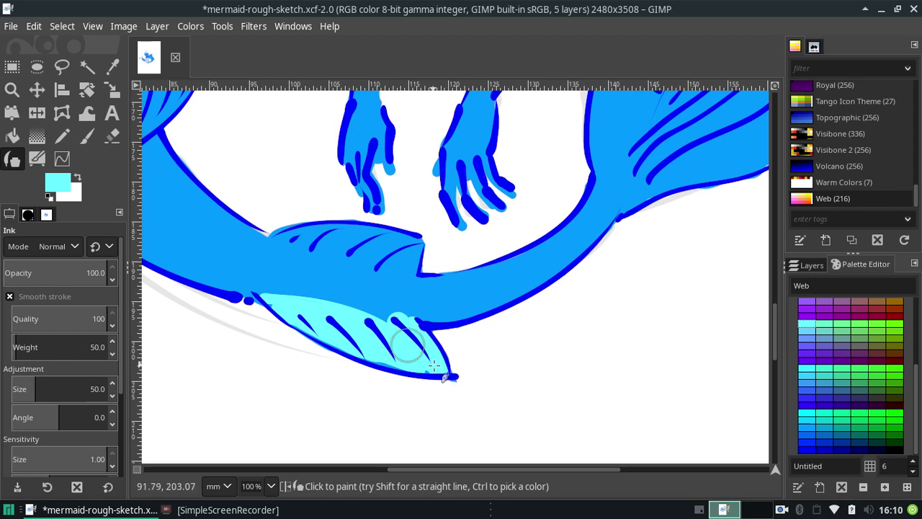
{"action": "key", "text": "ctrl+z"}
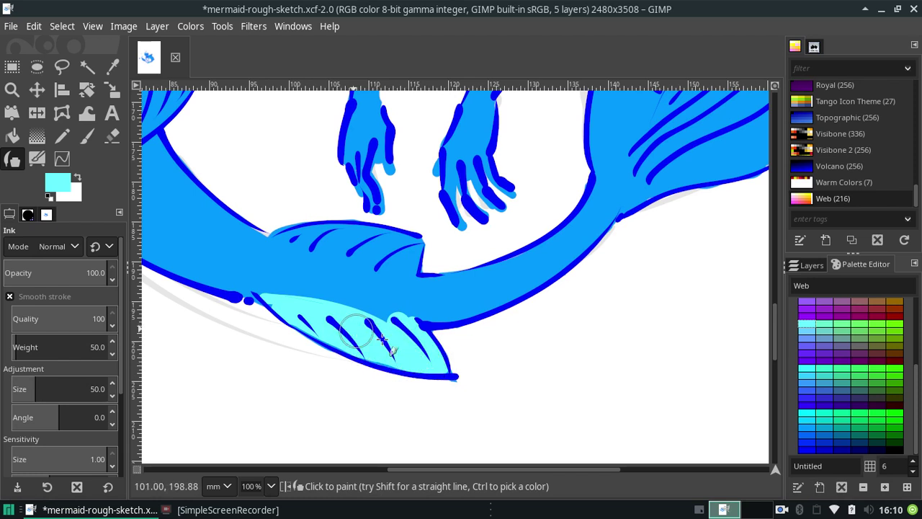
Step: Ink light cyan between the dark blue stripes of the upper tail fin, undoing stray scribbles
{"action": "left_click_drag", "start_coordinate": [275, 238], "coordinate": [328, 242]}
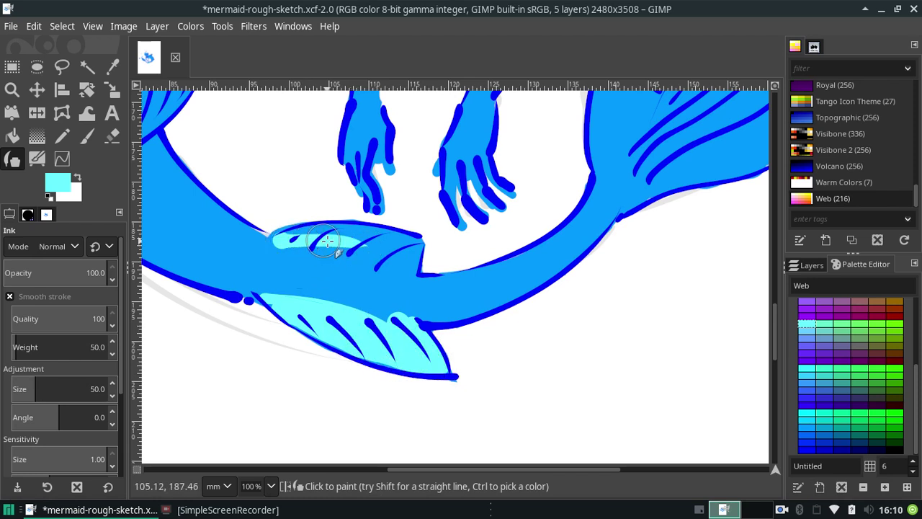
{"action": "key", "text": "ctrl+z"}
{"action": "left_click_drag", "start_coordinate": [272, 239], "coordinate": [402, 267]}
{"action": "key", "text": "ctrl+z"}
{"action": "left_click_drag", "start_coordinate": [264, 238], "coordinate": [405, 273]}
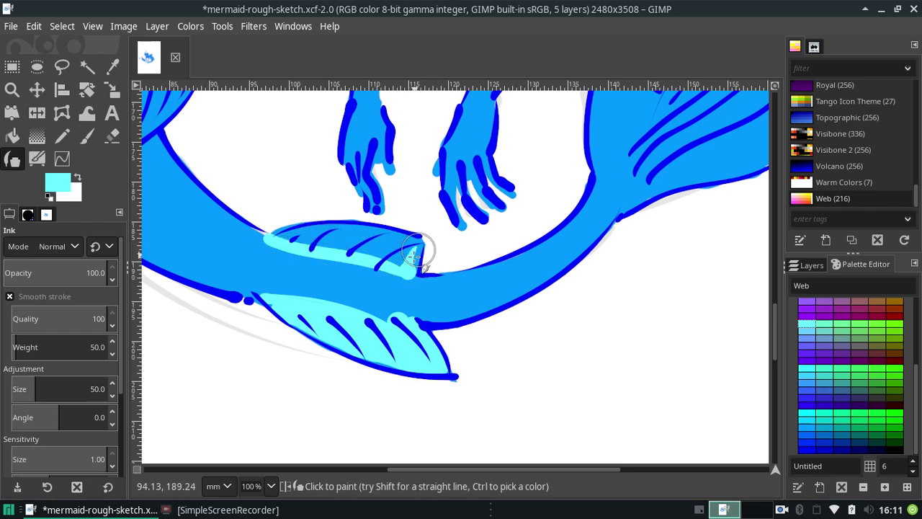
{"action": "left_click_drag", "start_coordinate": [383, 258], "coordinate": [405, 243]}
{"action": "mouse_move", "coordinate": [283, 240]}
{"action": "left_mouse_down"}
{"action": "mouse_move", "coordinate": [346, 234]}
{"action": "mouse_move", "coordinate": [290, 231]}
{"action": "left_mouse_up"}
{"action": "key", "text": "ctrl+z"}
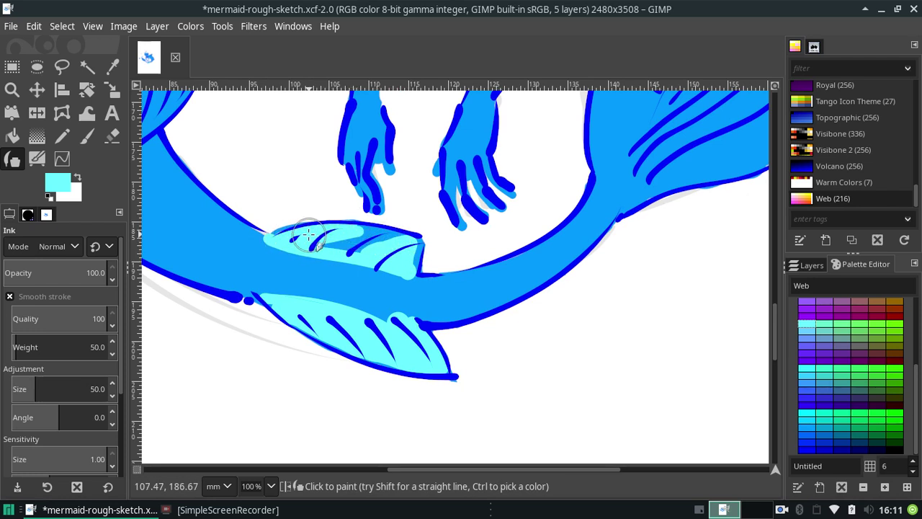
{"action": "key", "text": "ctrl+z"}
{"action": "key", "text": "ctrl+z"}
{"action": "key", "text": "ctrl+z"}
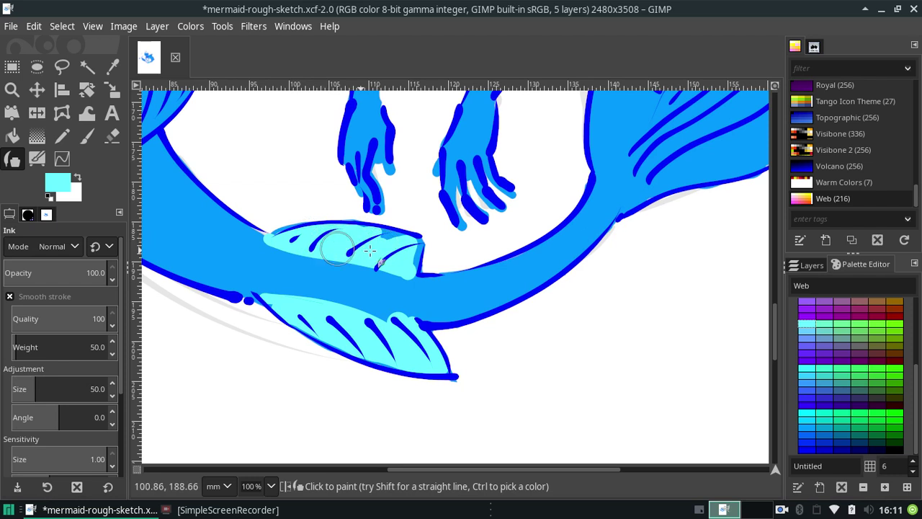
{"action": "key", "text": "ctrl+z"}
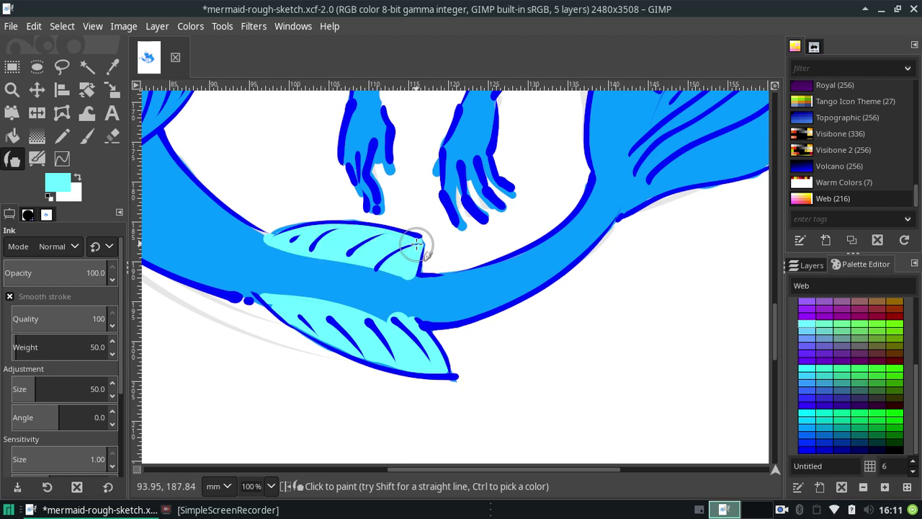
Step: Undo the overpaint at the small fin's tip and erase the stray mark above it
{"action": "left_click_drag", "start_coordinate": [415, 248], "coordinate": [410, 247]}
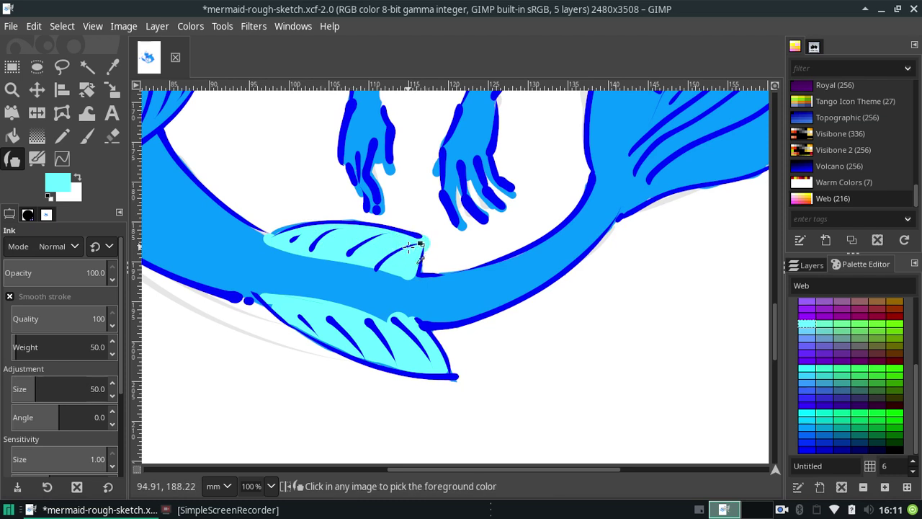
{"action": "key", "text": "ctrl+z"}
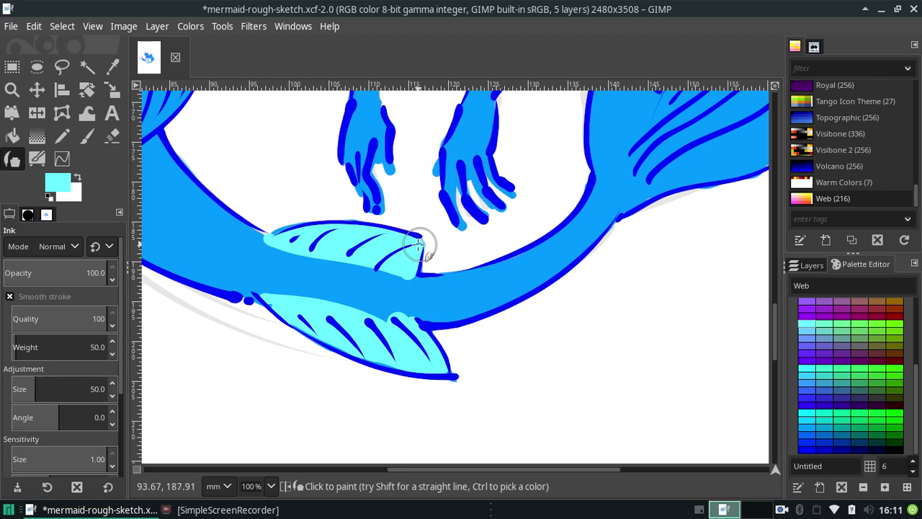
{"action": "left_click", "coordinate": [111, 135]}
{"action": "left_click", "coordinate": [275, 212]}
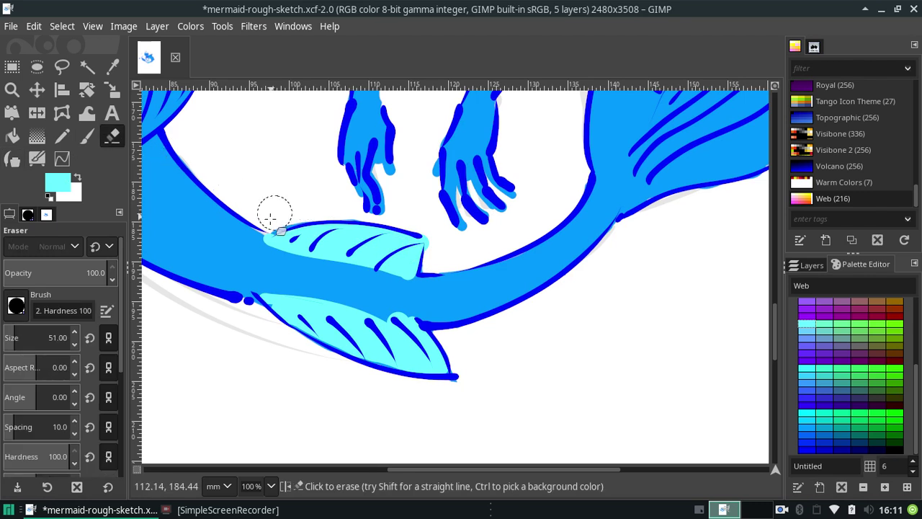
Step: Shrink the eraser to size 3.66 and return to the layer named Layer
{"action": "left_click", "coordinate": [812, 264]}
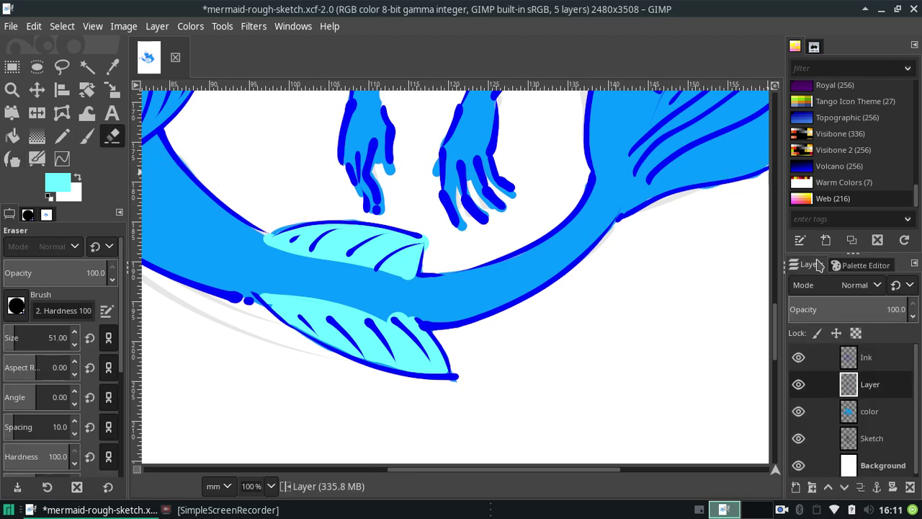
{"action": "left_click", "coordinate": [861, 416]}
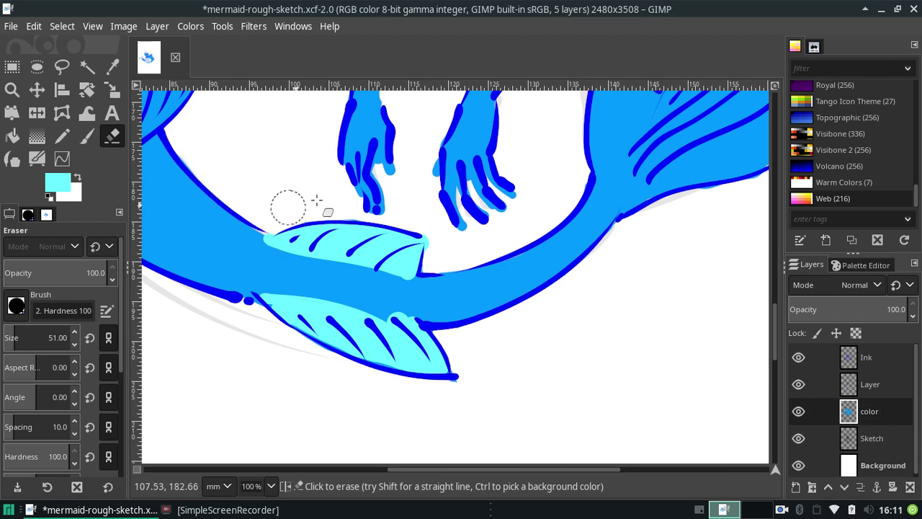
{"action": "left_click_drag", "start_coordinate": [36, 343], "coordinate": [12, 344]}
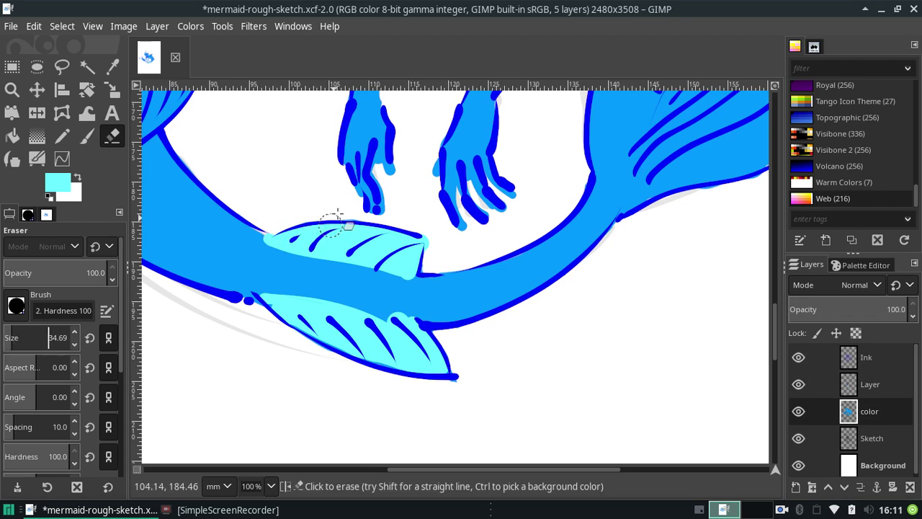
{"action": "left_click_drag", "start_coordinate": [28, 339], "coordinate": [1, 337]}
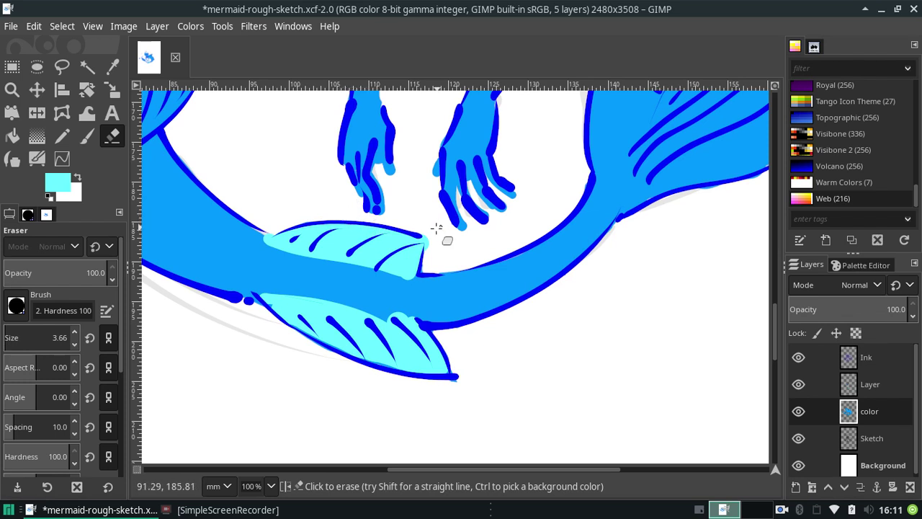
{"action": "left_click", "coordinate": [884, 385]}
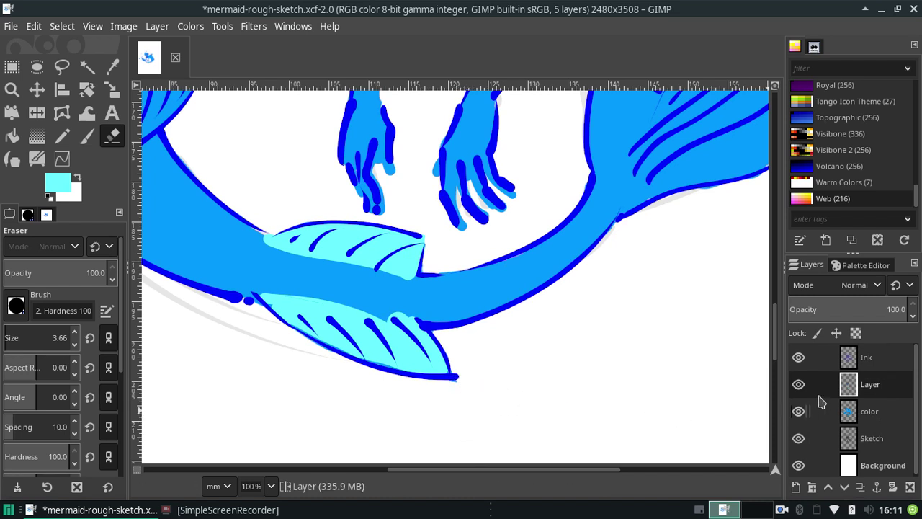
{"action": "left_click", "coordinate": [271, 486]}
Step: At 50% zoom, streak light-cyan Ink strokes across the large upper-left fin behind the hair
{"action": "left_click", "coordinate": [263, 423]}
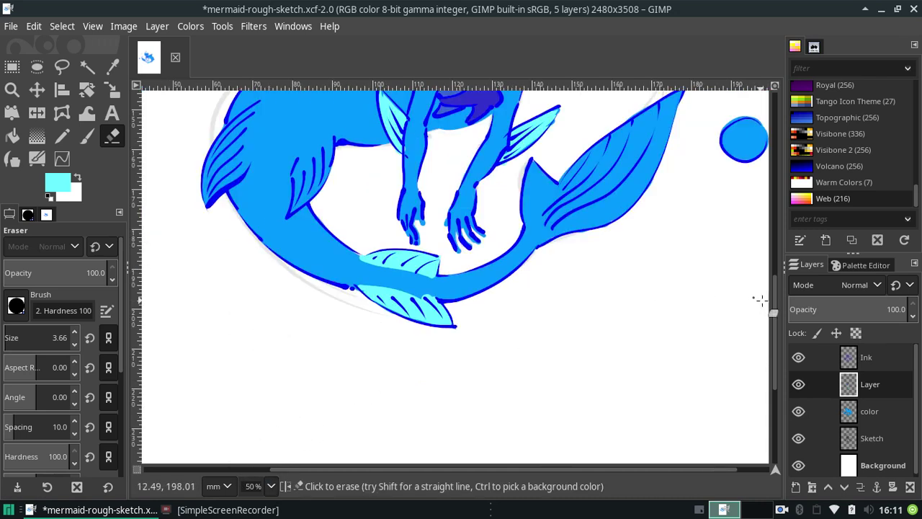
{"action": "left_click_drag", "start_coordinate": [774, 327], "coordinate": [778, 276]}
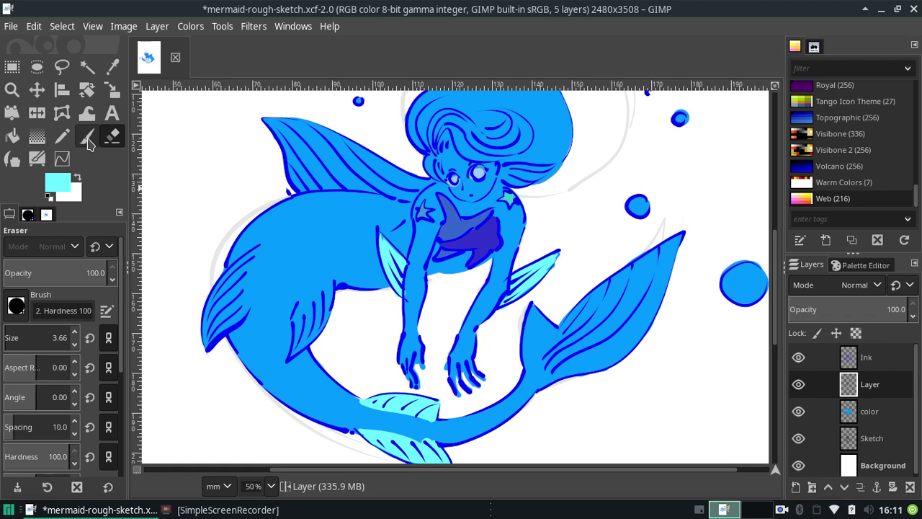
{"action": "left_click", "coordinate": [13, 159]}
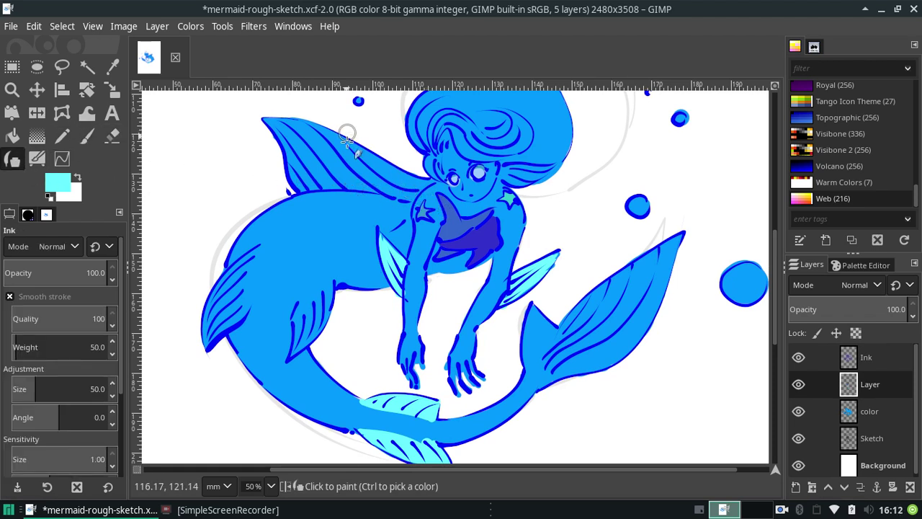
{"action": "left_click", "coordinate": [303, 182]}
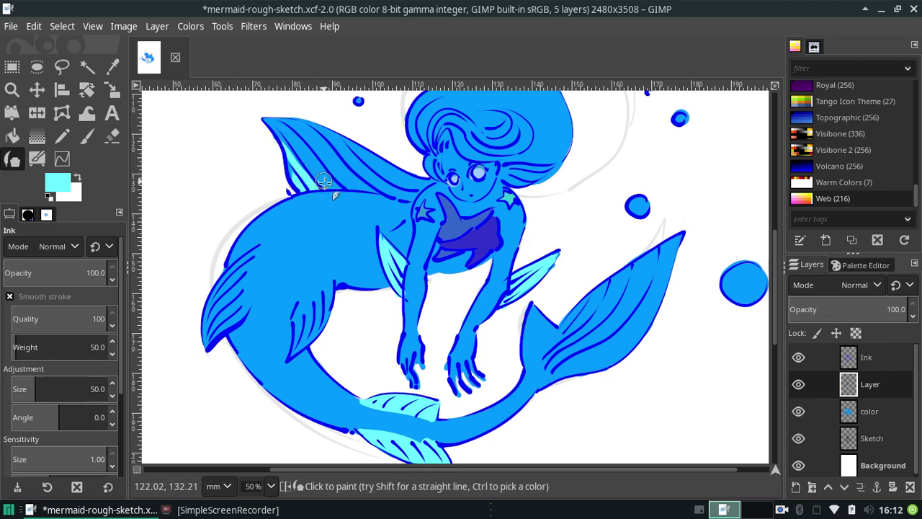
{"action": "left_click_drag", "start_coordinate": [324, 180], "coordinate": [268, 121]}
{"action": "left_click_drag", "start_coordinate": [351, 186], "coordinate": [275, 122]}
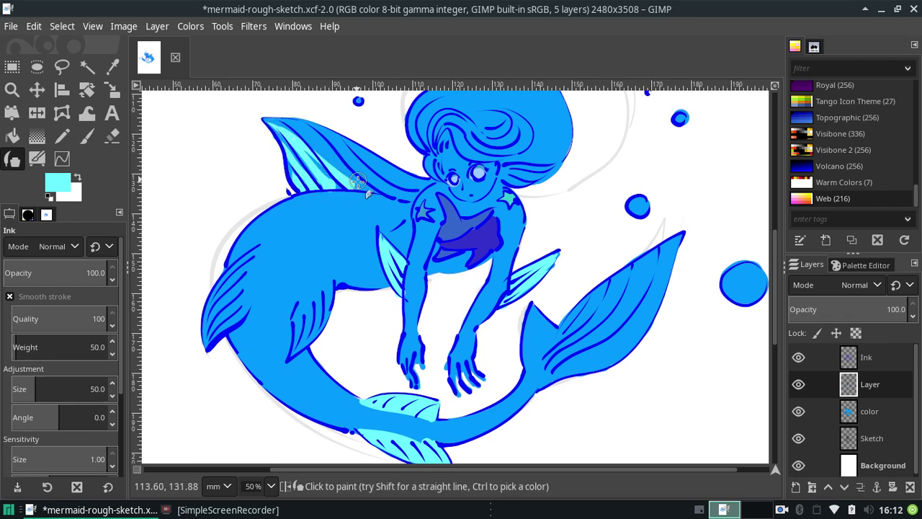
{"action": "mouse_move", "coordinate": [381, 193]}
{"action": "left_mouse_down"}
{"action": "mouse_move", "coordinate": [301, 126]}
{"action": "mouse_move", "coordinate": [331, 138]}
{"action": "left_mouse_up"}
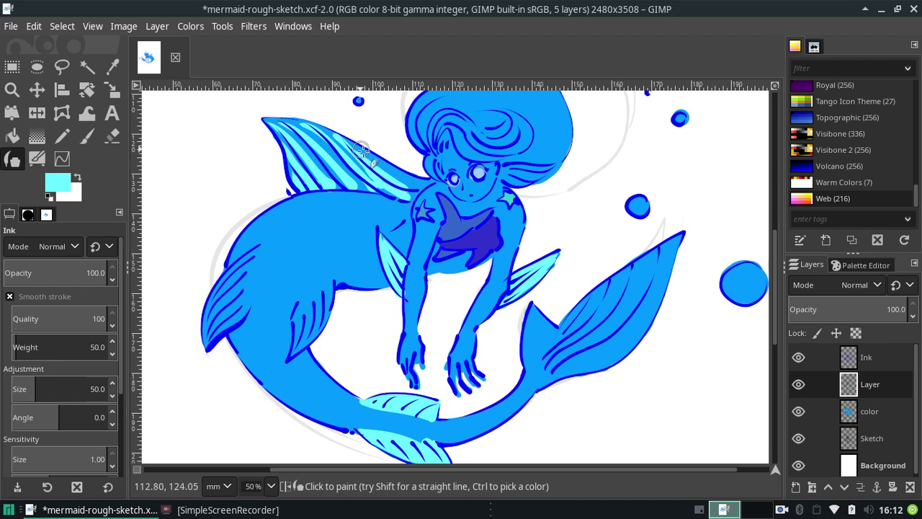
{"action": "left_click_drag", "start_coordinate": [421, 194], "coordinate": [347, 137]}
{"action": "left_click_drag", "start_coordinate": [424, 195], "coordinate": [345, 137]}
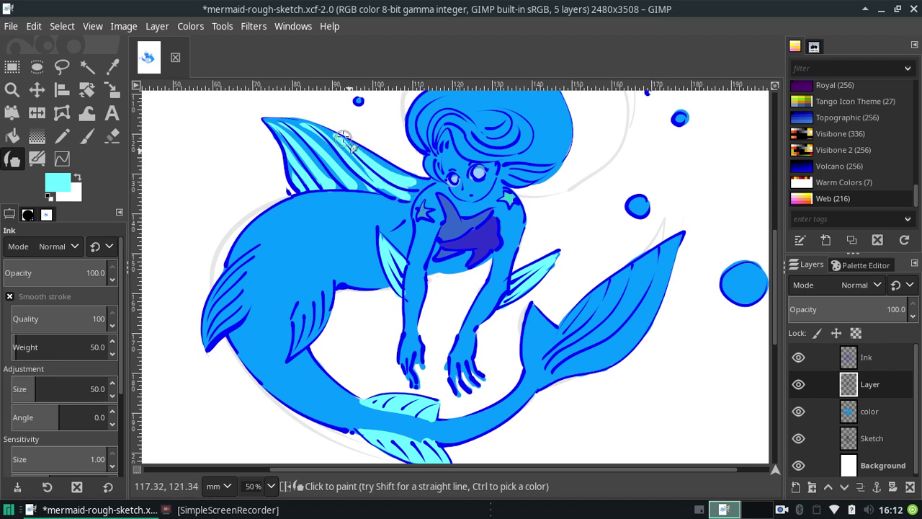
{"action": "left_click_drag", "start_coordinate": [395, 190], "coordinate": [350, 153]}
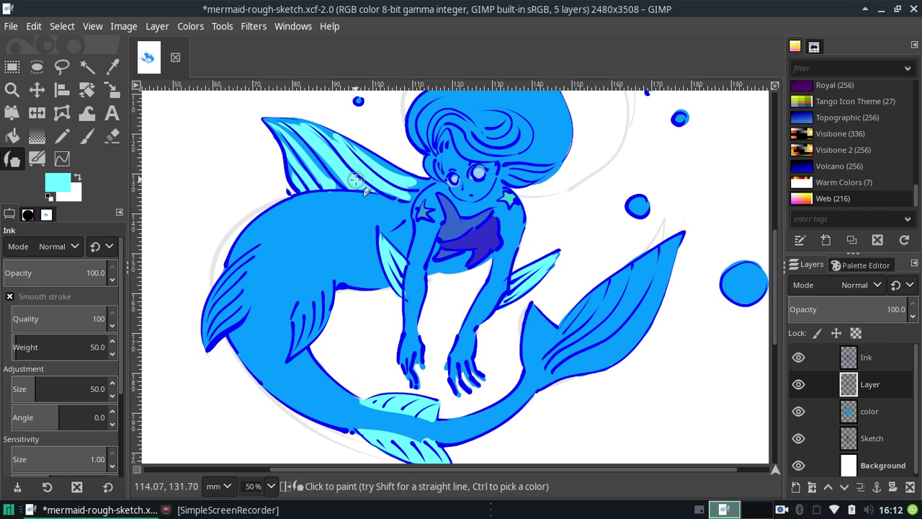
{"action": "left_click_drag", "start_coordinate": [268, 119], "coordinate": [323, 172]}
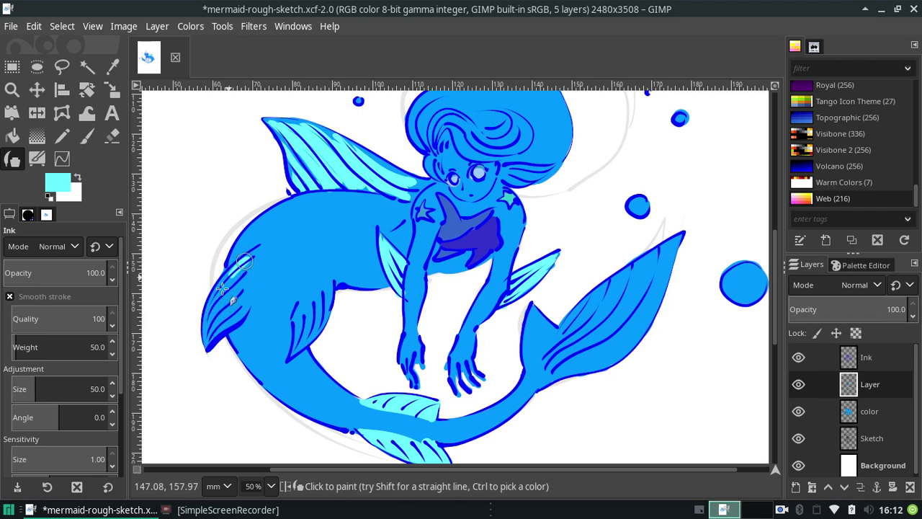
Step: Streak light cyan into the left tail fin and hatch the small hip fin with sampled cyan
{"action": "mouse_move", "coordinate": [208, 338]}
{"action": "left_mouse_down"}
{"action": "mouse_move", "coordinate": [249, 273]}
{"action": "mouse_move", "coordinate": [201, 333]}
{"action": "mouse_move", "coordinate": [248, 288]}
{"action": "mouse_move", "coordinate": [211, 342]}
{"action": "mouse_move", "coordinate": [247, 309]}
{"action": "left_mouse_up"}
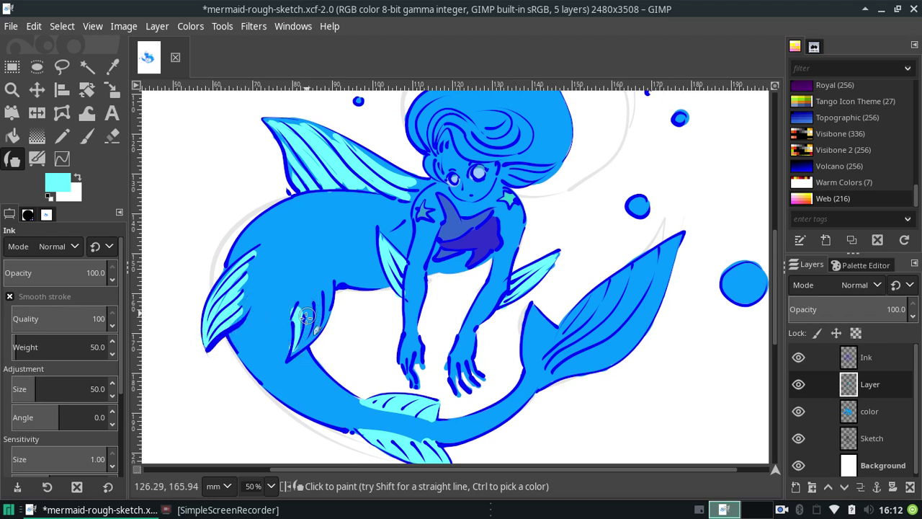
{"action": "key", "text": "ctrl"}
{"action": "mouse_move", "coordinate": [310, 300]}
{"action": "left_mouse_down"}
{"action": "mouse_move", "coordinate": [292, 359]}
{"action": "mouse_move", "coordinate": [308, 335]}
{"action": "left_mouse_up"}
{"action": "left_click_drag", "start_coordinate": [333, 291], "coordinate": [305, 343]}
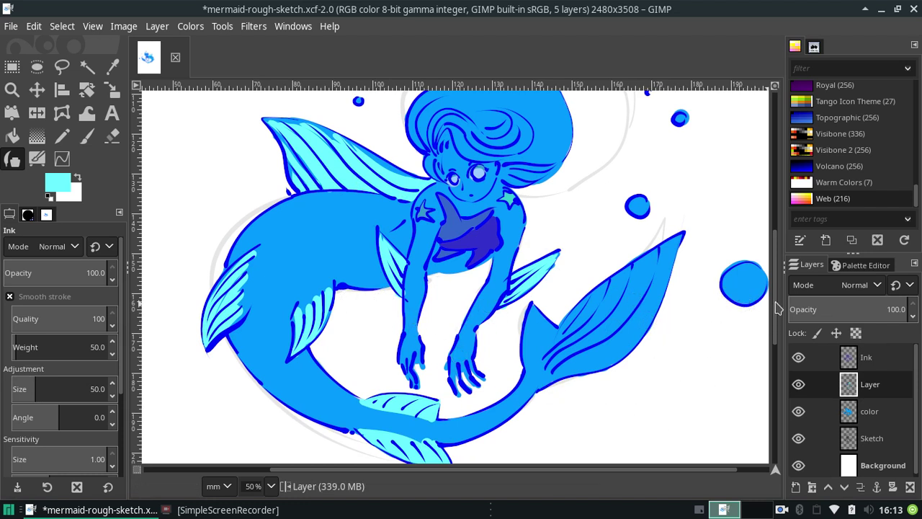
Step: Paint light-cyan highlight strokes along the tail fin's edge and body
{"action": "scroll", "coordinate": [763, 311], "scroll_direction": "down", "scroll_amount": 3}
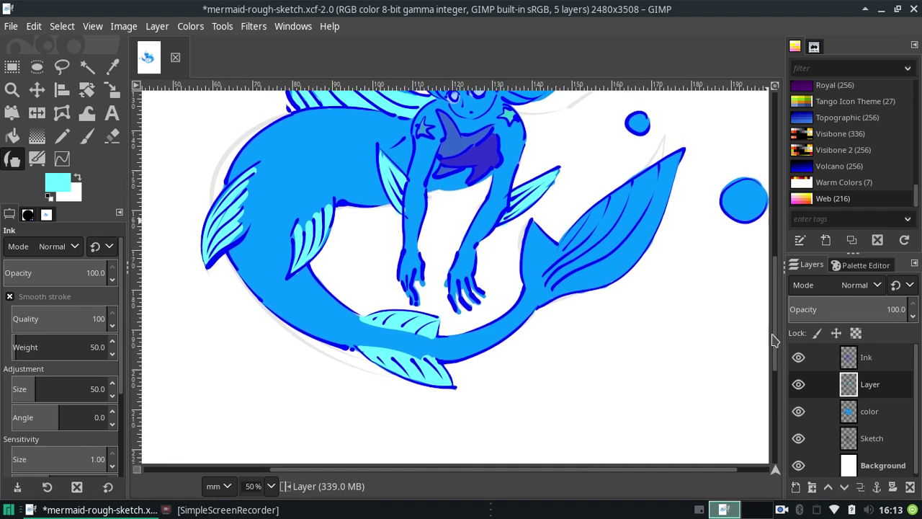
{"action": "scroll", "coordinate": [764, 311], "scroll_direction": "up", "scroll_amount": 1}
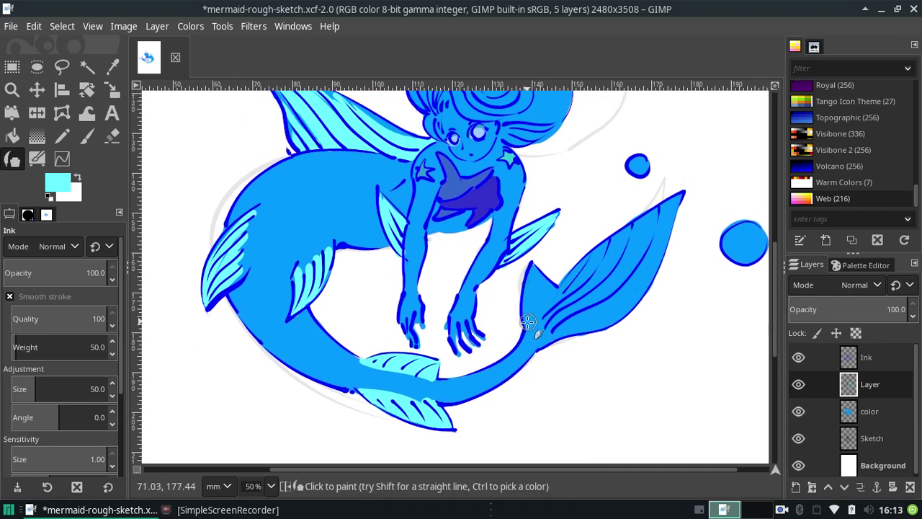
{"action": "mouse_move", "coordinate": [530, 330]}
{"action": "left_mouse_down"}
{"action": "mouse_move", "coordinate": [540, 309]}
{"action": "mouse_move", "coordinate": [520, 316]}
{"action": "mouse_move", "coordinate": [540, 284]}
{"action": "mouse_move", "coordinate": [538, 324]}
{"action": "mouse_move", "coordinate": [534, 275]}
{"action": "mouse_move", "coordinate": [540, 291]}
{"action": "left_mouse_up"}
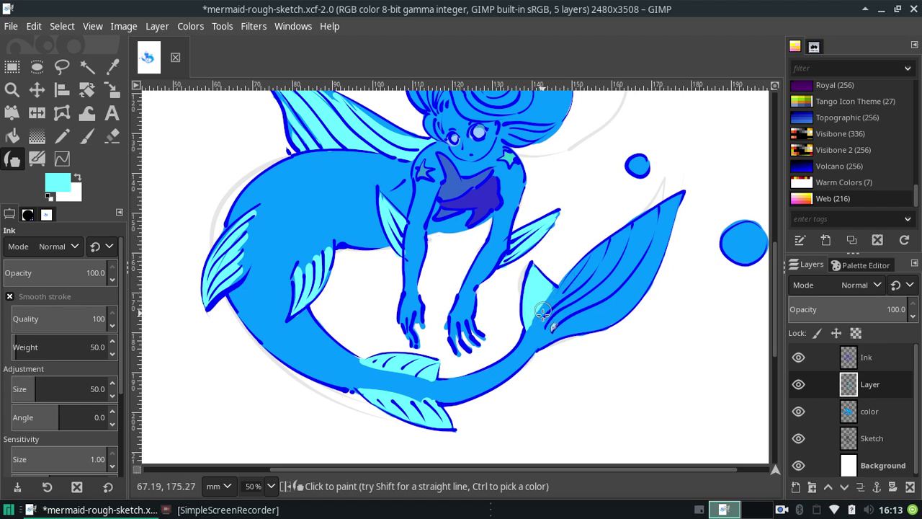
{"action": "mouse_move", "coordinate": [527, 331]}
{"action": "left_mouse_down"}
{"action": "mouse_move", "coordinate": [584, 268]}
{"action": "mouse_move", "coordinate": [539, 328]}
{"action": "mouse_move", "coordinate": [545, 314]}
{"action": "left_mouse_up"}
{"action": "key", "text": "ctrl+z"}
{"action": "key", "text": "ctrl+z"}
{"action": "key", "text": "ctrl+z"}
{"action": "left_click_drag", "start_coordinate": [540, 339], "coordinate": [605, 243]}
{"action": "mouse_move", "coordinate": [551, 325]}
{"action": "left_mouse_down"}
{"action": "mouse_move", "coordinate": [607, 245]}
{"action": "mouse_move", "coordinate": [621, 239]}
{"action": "left_mouse_up"}
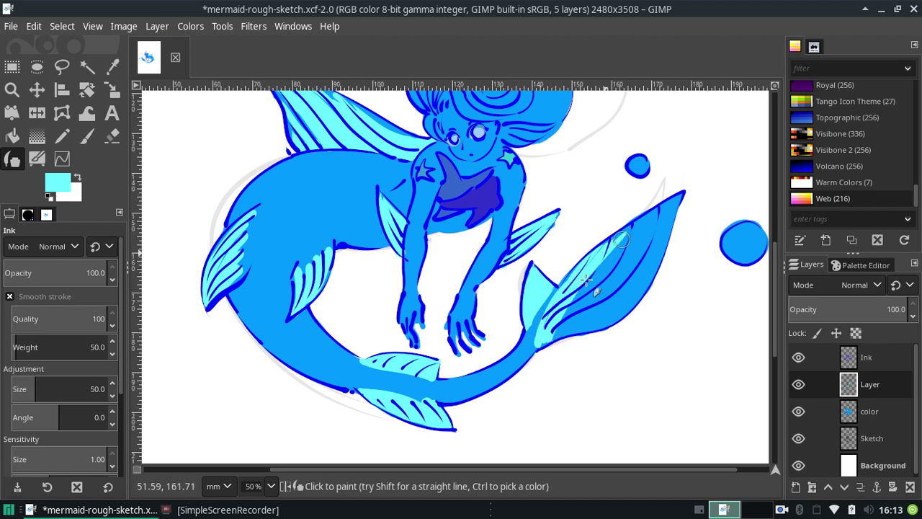
{"action": "mouse_move", "coordinate": [551, 339]}
{"action": "left_mouse_down"}
{"action": "mouse_move", "coordinate": [618, 281]}
{"action": "mouse_move", "coordinate": [619, 253]}
{"action": "left_mouse_up"}
Step: Fill the tail fin's upper edge, upper section and lower part with light cyan
{"action": "left_click_drag", "start_coordinate": [569, 310], "coordinate": [652, 224]}
{"action": "left_click_drag", "start_coordinate": [570, 259], "coordinate": [663, 230]}
{"action": "left_click_drag", "start_coordinate": [596, 309], "coordinate": [657, 220]}
{"action": "mouse_move", "coordinate": [598, 325]}
{"action": "left_mouse_down"}
{"action": "mouse_move", "coordinate": [655, 227]}
{"action": "mouse_move", "coordinate": [605, 292]}
{"action": "left_mouse_up"}
{"action": "left_click_drag", "start_coordinate": [554, 338], "coordinate": [613, 285]}
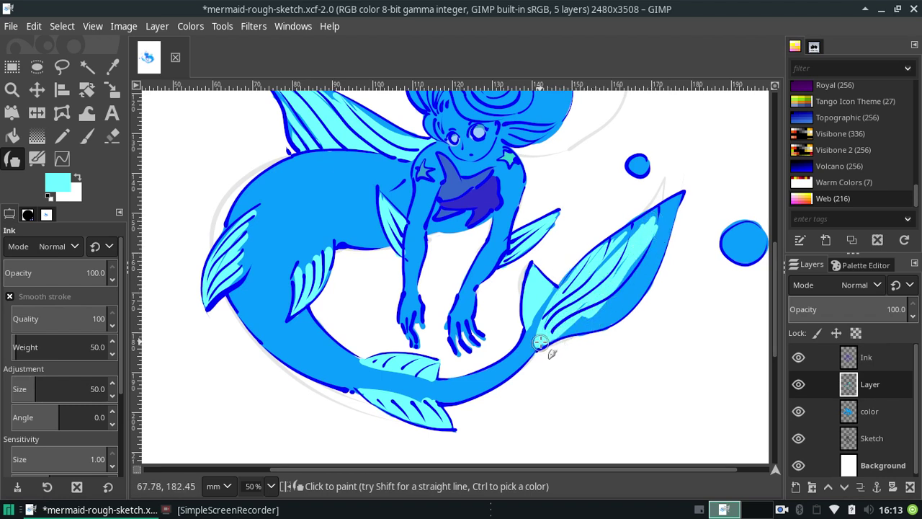
{"action": "mouse_move", "coordinate": [569, 325]}
{"action": "left_mouse_down"}
{"action": "mouse_move", "coordinate": [540, 346]}
{"action": "mouse_move", "coordinate": [610, 314]}
{"action": "left_mouse_up"}
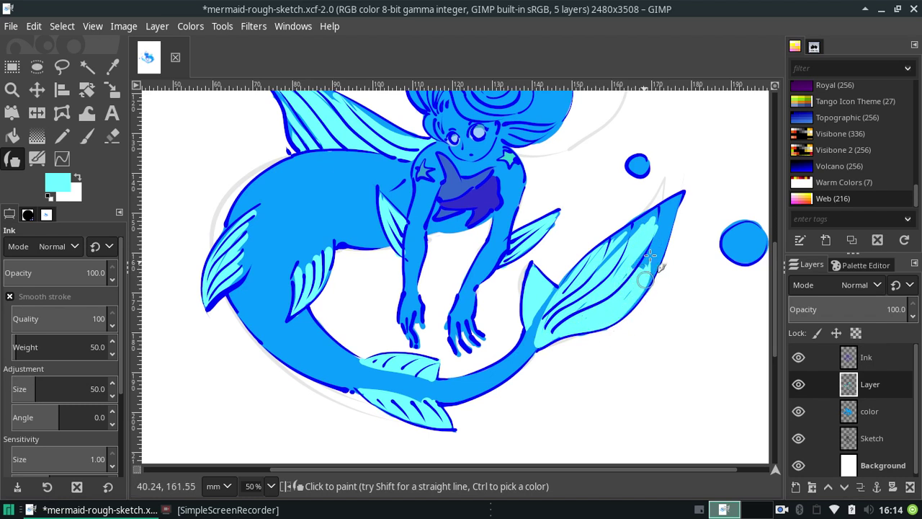
{"action": "mouse_move", "coordinate": [628, 285]}
{"action": "left_mouse_down"}
{"action": "mouse_move", "coordinate": [671, 216]}
{"action": "mouse_move", "coordinate": [652, 263]}
{"action": "left_mouse_up"}
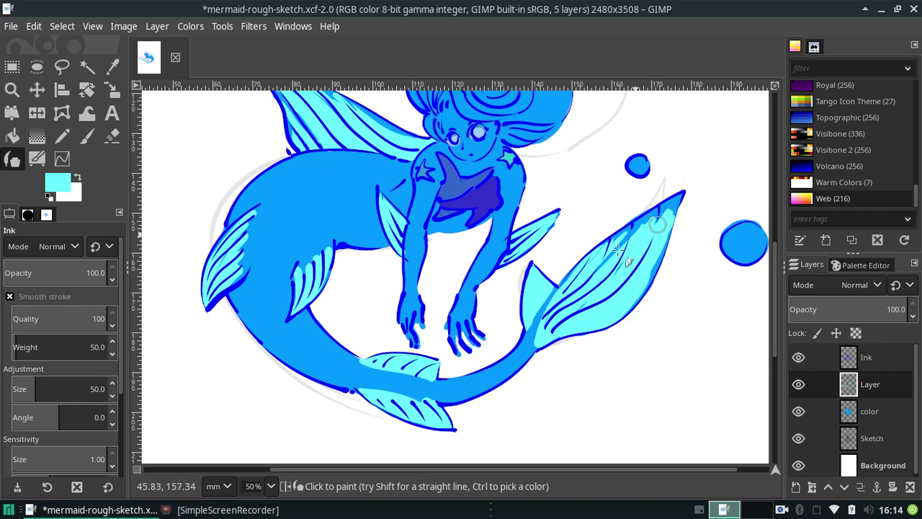
{"action": "mouse_move", "coordinate": [657, 223]}
{"action": "left_mouse_down"}
{"action": "mouse_move", "coordinate": [619, 274]}
{"action": "mouse_move", "coordinate": [583, 295]}
{"action": "left_mouse_up"}
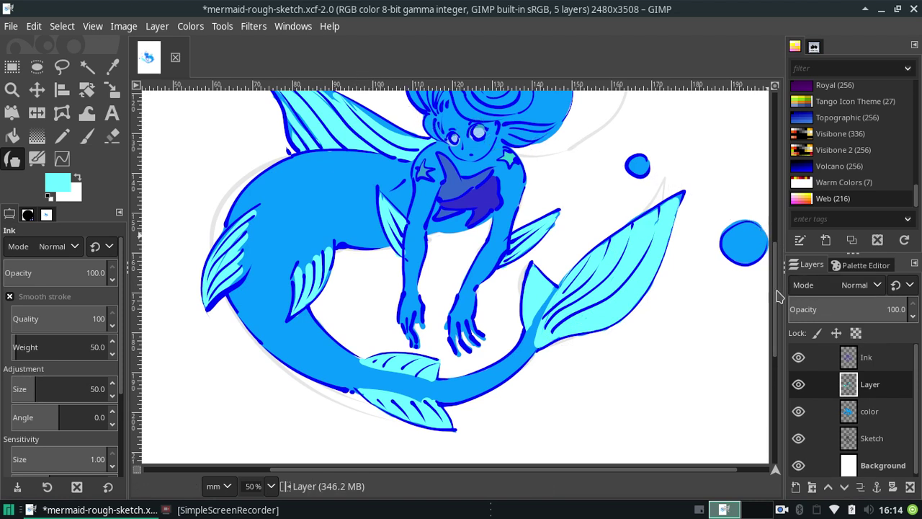
{"action": "scroll", "coordinate": [776, 295], "scroll_direction": "up", "scroll_amount": 2}
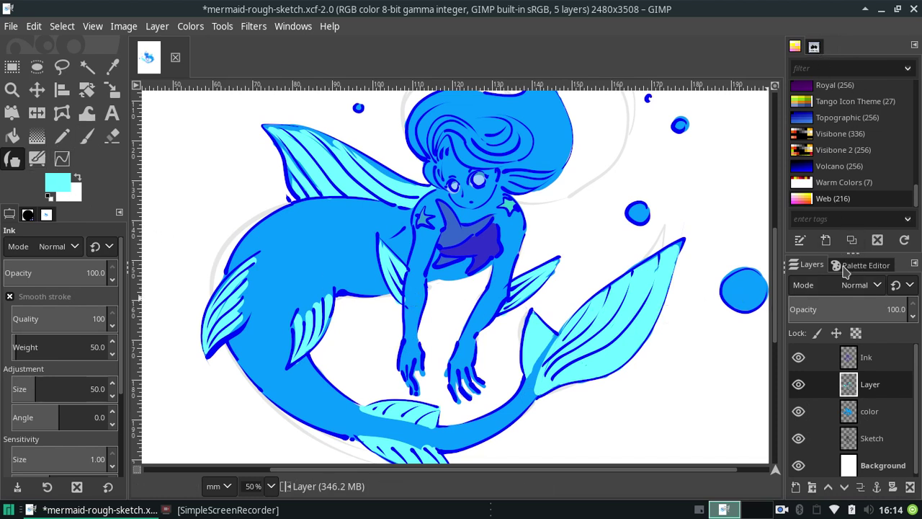
Step: Set the Ink colour to dark blue from the palette, discarding a stray chest stroke
{"action": "left_click", "coordinate": [846, 267]}
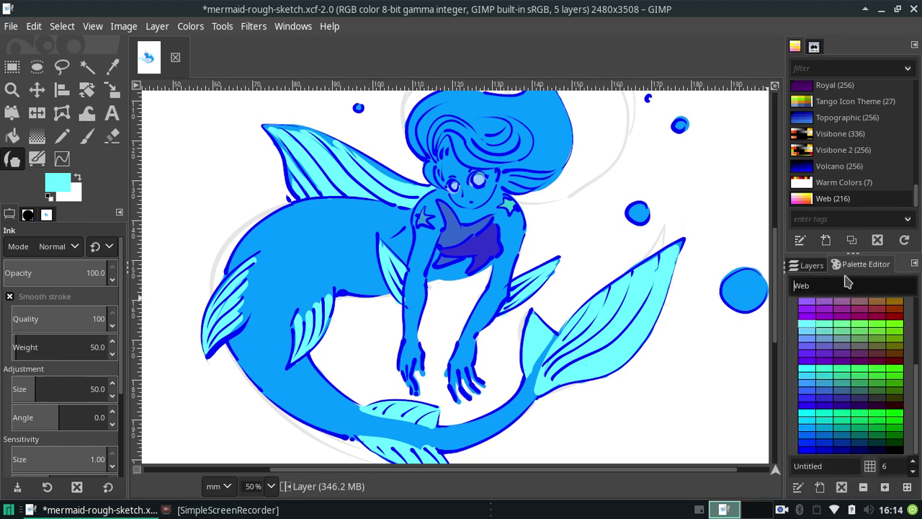
{"action": "left_click", "coordinate": [808, 449]}
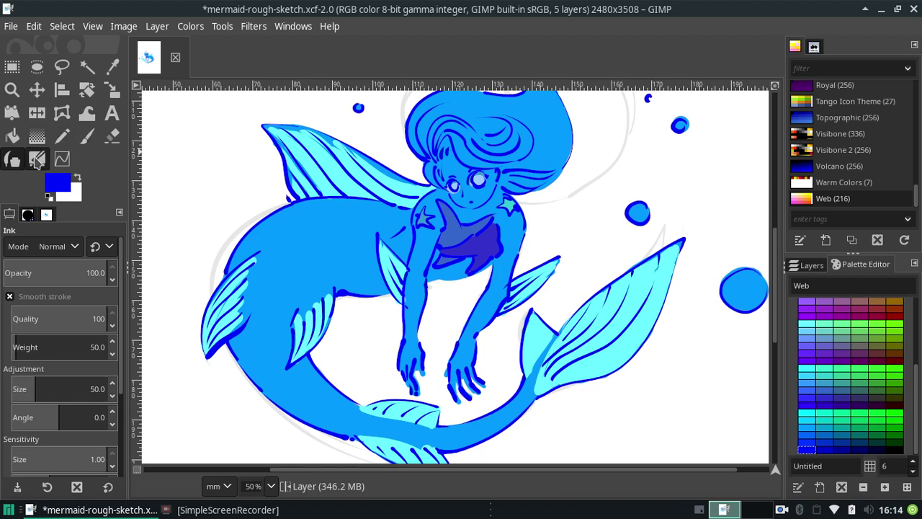
{"action": "left_click", "coordinate": [38, 160]}
{"action": "type", "text": "30"}
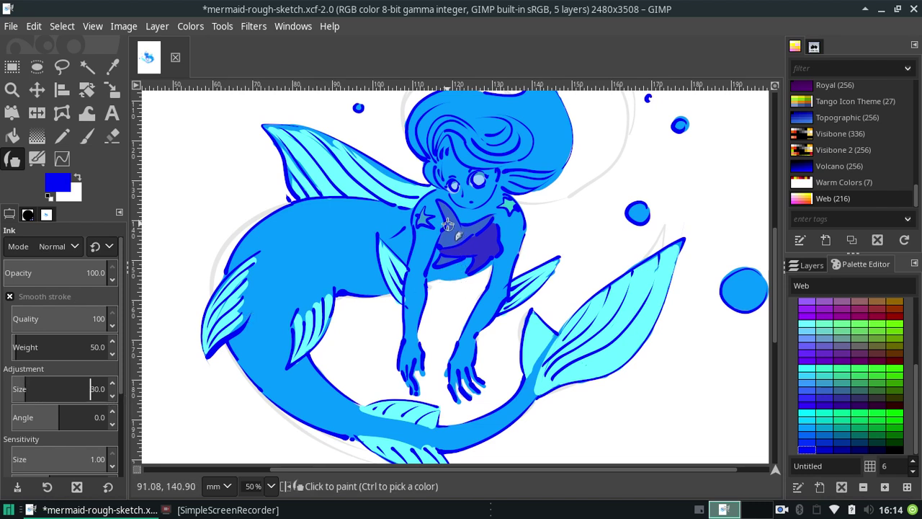
{"action": "left_click_drag", "start_coordinate": [452, 216], "coordinate": [456, 232]}
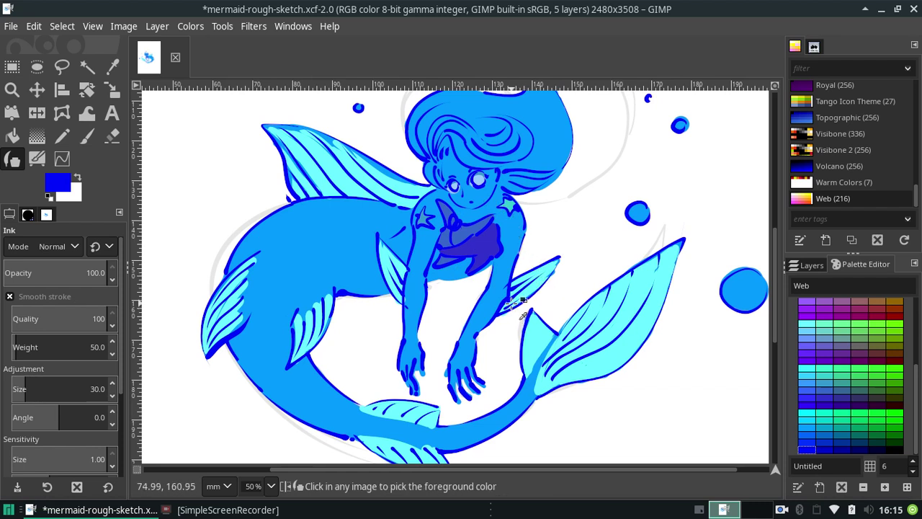
{"action": "key", "text": "ctrl+z"}
Step: Zoom the canvas to 100% on the mermaid's chest and shell top
{"action": "left_click", "coordinate": [270, 486]}
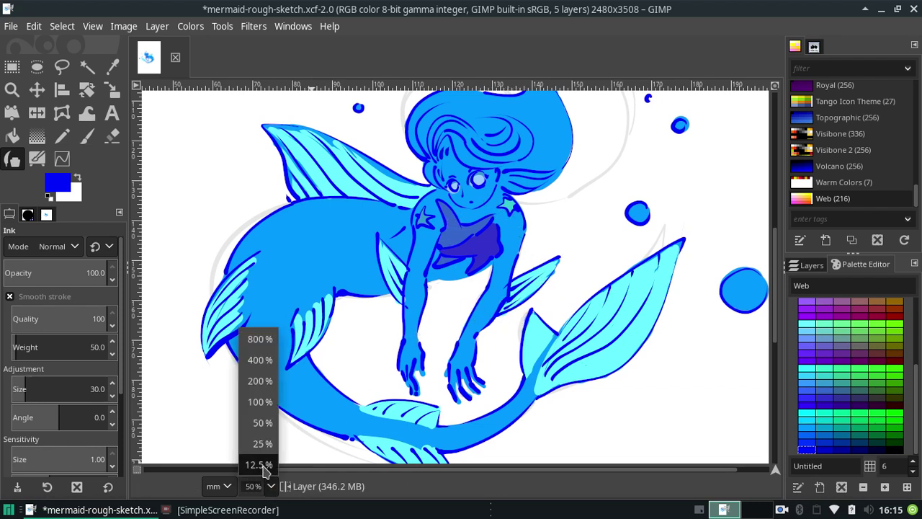
{"action": "left_click", "coordinate": [264, 418]}
{"action": "left_click", "coordinate": [268, 486]}
{"action": "left_click", "coordinate": [259, 402]}
Step: Ink dark-blue diagonal hatch strokes across the shell top and chest, undoing the last attempt
{"action": "scroll", "coordinate": [777, 310], "scroll_direction": "up", "scroll_amount": 2}
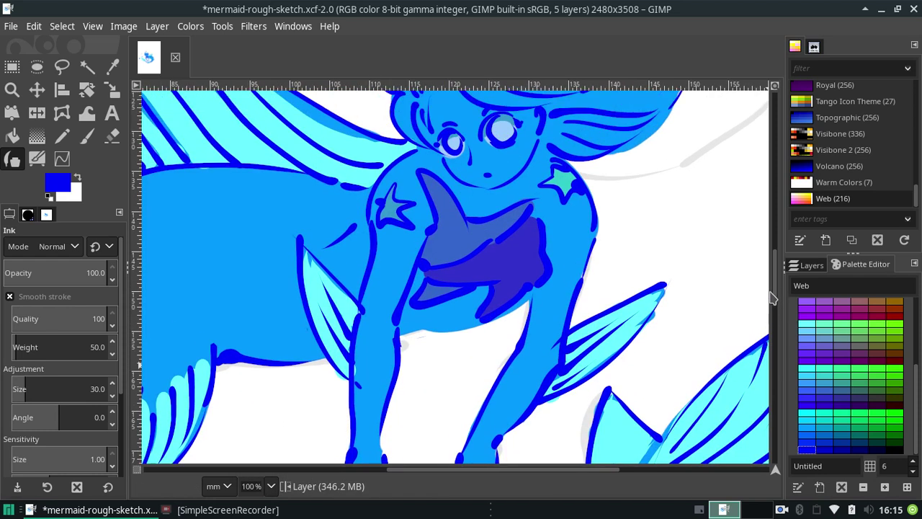
{"action": "scroll", "coordinate": [770, 295], "scroll_direction": "up", "scroll_amount": 2}
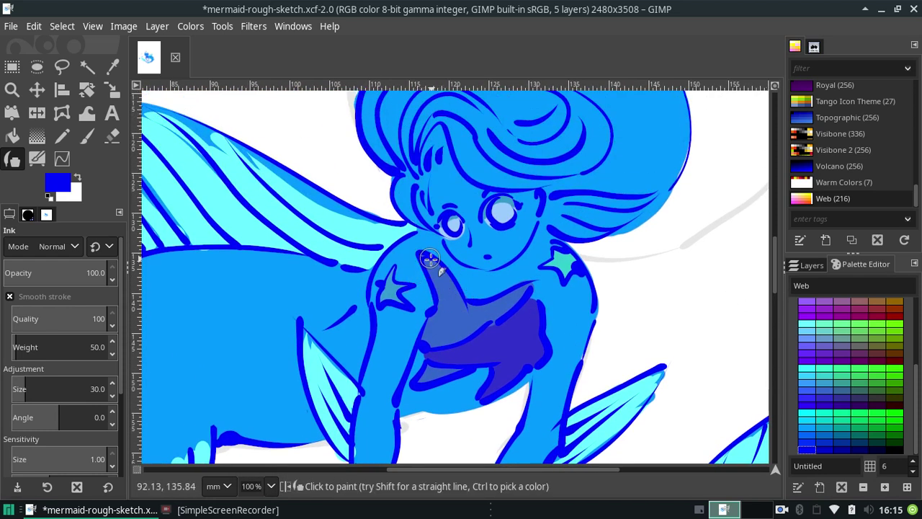
{"action": "mouse_move", "coordinate": [430, 259]}
{"action": "left_mouse_down"}
{"action": "mouse_move", "coordinate": [456, 292]}
{"action": "mouse_move", "coordinate": [450, 311]}
{"action": "mouse_move", "coordinate": [476, 314]}
{"action": "mouse_move", "coordinate": [533, 285]}
{"action": "left_mouse_up"}
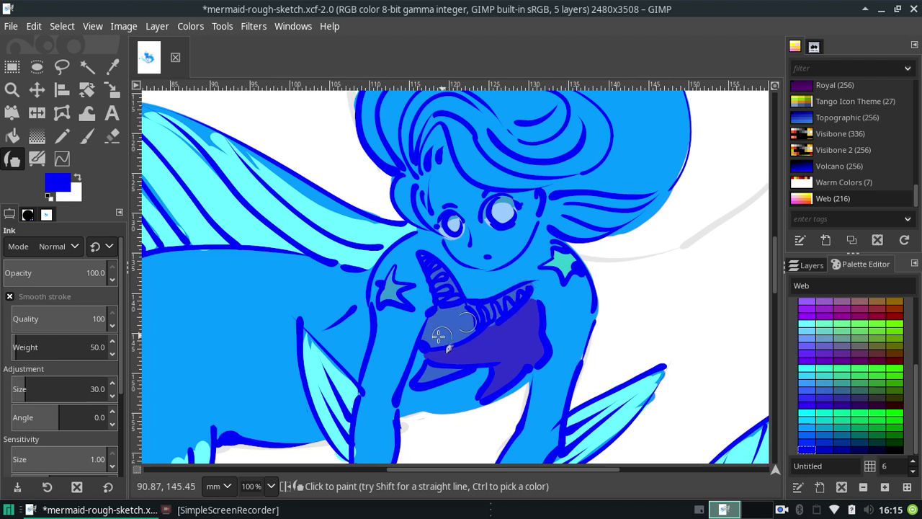
{"action": "mouse_move", "coordinate": [432, 328]}
{"action": "left_mouse_down"}
{"action": "mouse_move", "coordinate": [449, 320]}
{"action": "mouse_move", "coordinate": [459, 328]}
{"action": "mouse_move", "coordinate": [450, 331]}
{"action": "left_mouse_up"}
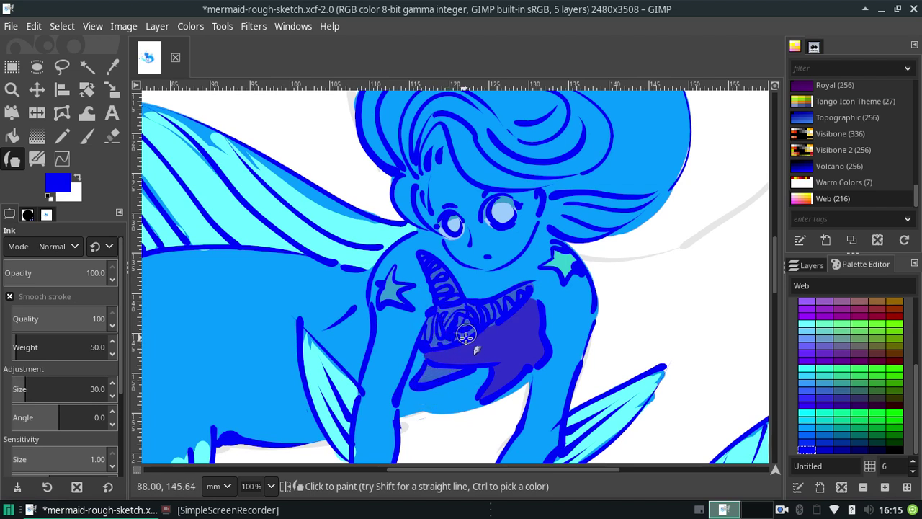
{"action": "left_click_drag", "start_coordinate": [430, 377], "coordinate": [438, 344]}
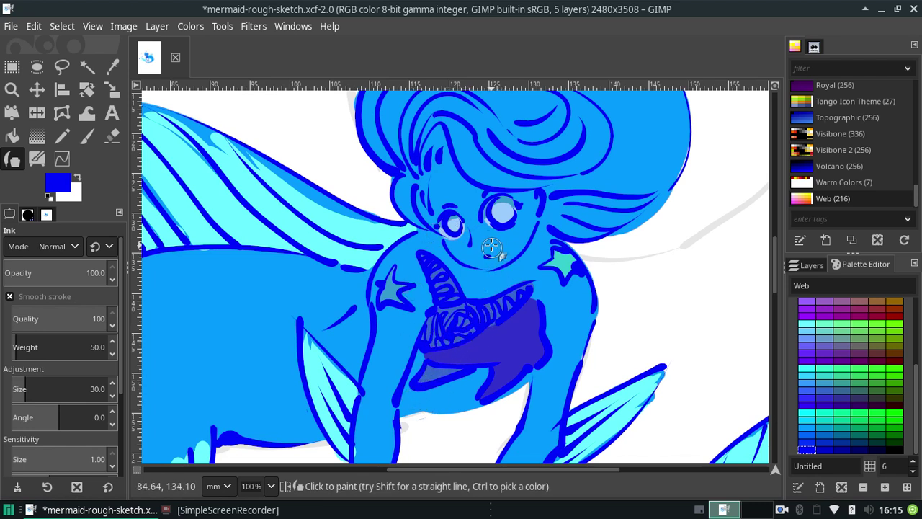
{"action": "key", "text": "ctrl"}
{"action": "key", "text": "ctrl+z"}
{"action": "key", "text": "ctrl+z"}
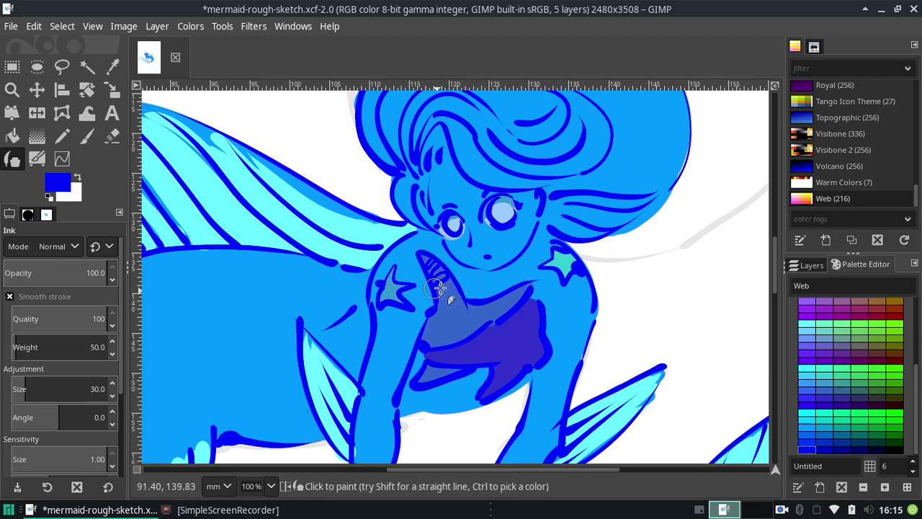
Step: Redraw the hatch stripes over the left shell, along its arm-side and lower edges
{"action": "left_click_drag", "start_coordinate": [426, 268], "coordinate": [438, 297]}
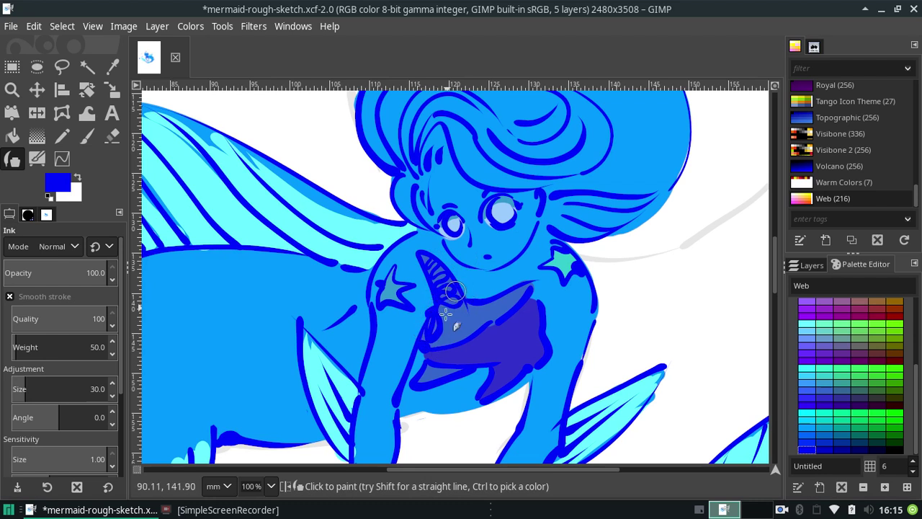
{"action": "left_click_drag", "start_coordinate": [434, 311], "coordinate": [422, 348]}
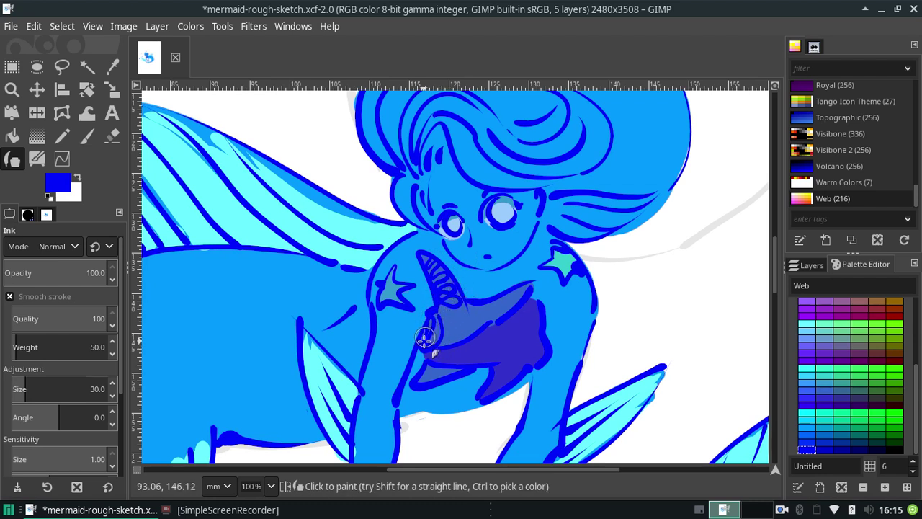
{"action": "mouse_move", "coordinate": [462, 308]}
{"action": "left_mouse_down"}
{"action": "mouse_move", "coordinate": [489, 319]}
{"action": "mouse_move", "coordinate": [517, 291]}
{"action": "left_mouse_up"}
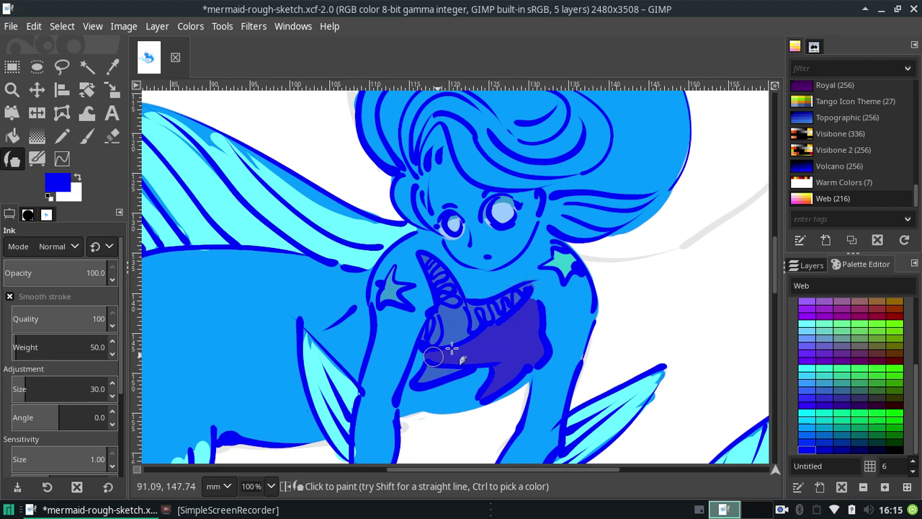
{"action": "mouse_move", "coordinate": [440, 350]}
{"action": "left_mouse_down"}
{"action": "mouse_move", "coordinate": [449, 330]}
{"action": "mouse_move", "coordinate": [440, 319]}
{"action": "mouse_move", "coordinate": [469, 344]}
{"action": "left_mouse_up"}
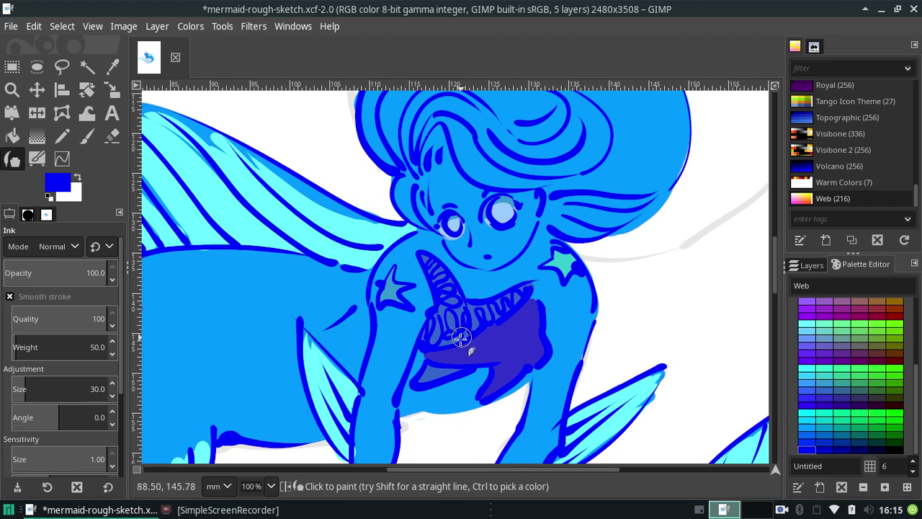
{"action": "left_click_drag", "start_coordinate": [427, 389], "coordinate": [445, 367]}
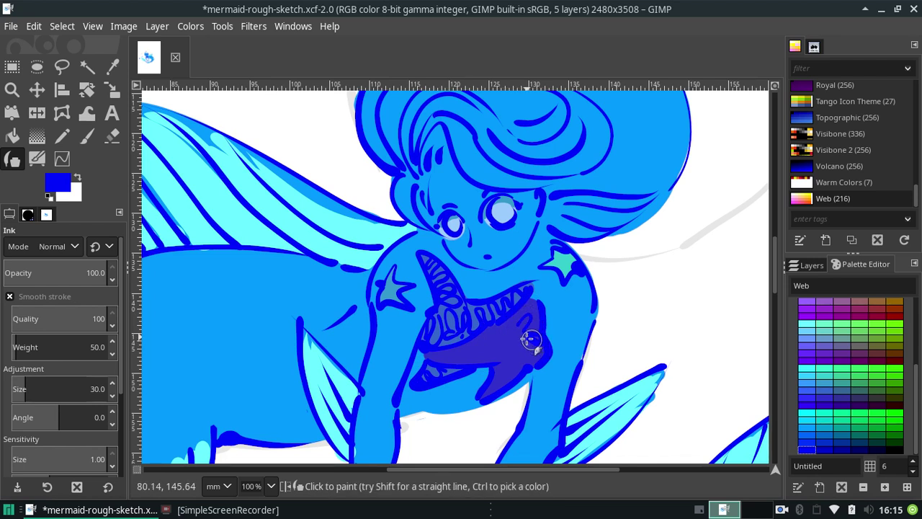
Step: Cover the light-blue flower pattern on the shell's right side with dark purple, re-adding hatch lines
{"action": "mouse_move", "coordinate": [530, 340]}
{"action": "left_mouse_down"}
{"action": "mouse_move", "coordinate": [498, 375]}
{"action": "mouse_move", "coordinate": [489, 350]}
{"action": "mouse_move", "coordinate": [539, 314]}
{"action": "mouse_move", "coordinate": [513, 331]}
{"action": "mouse_move", "coordinate": [508, 360]}
{"action": "left_mouse_up"}
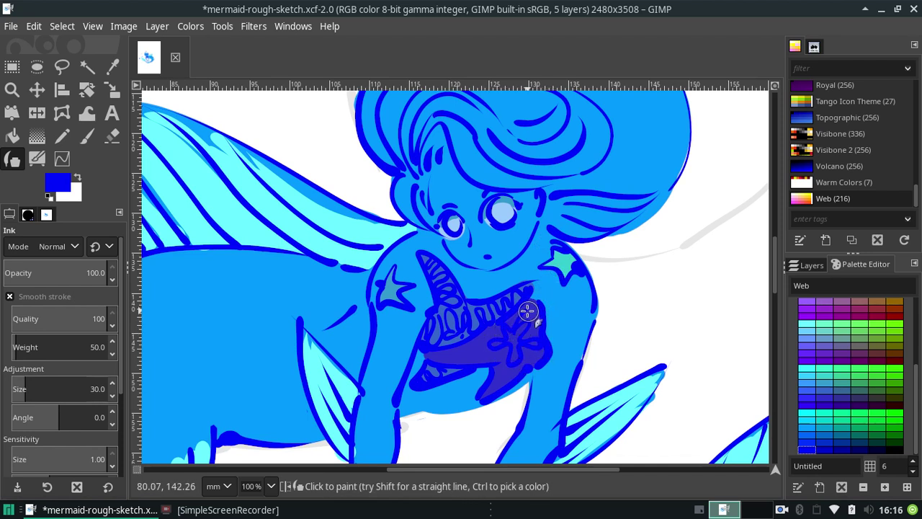
{"action": "mouse_move", "coordinate": [537, 317]}
{"action": "left_mouse_down"}
{"action": "mouse_move", "coordinate": [535, 306]}
{"action": "mouse_move", "coordinate": [509, 353]}
{"action": "mouse_move", "coordinate": [525, 317]}
{"action": "mouse_move", "coordinate": [518, 329]}
{"action": "left_mouse_up"}
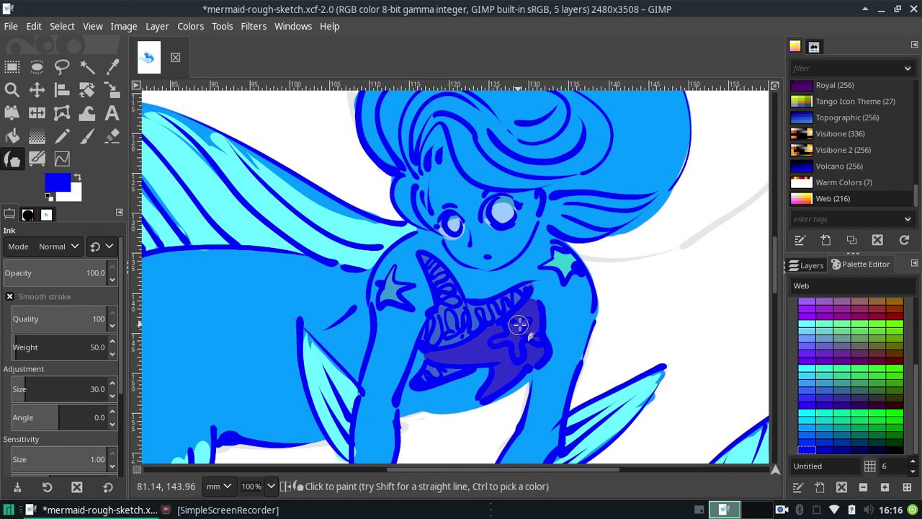
{"action": "mouse_move", "coordinate": [530, 309]}
{"action": "left_mouse_down"}
{"action": "mouse_move", "coordinate": [534, 321]}
{"action": "mouse_move", "coordinate": [495, 391]}
{"action": "mouse_move", "coordinate": [439, 350]}
{"action": "mouse_move", "coordinate": [447, 356]}
{"action": "mouse_move", "coordinate": [490, 338]}
{"action": "left_mouse_up"}
{"action": "mouse_move", "coordinate": [497, 389]}
{"action": "left_mouse_down"}
{"action": "mouse_move", "coordinate": [518, 367]}
{"action": "mouse_move", "coordinate": [540, 317]}
{"action": "left_mouse_up"}
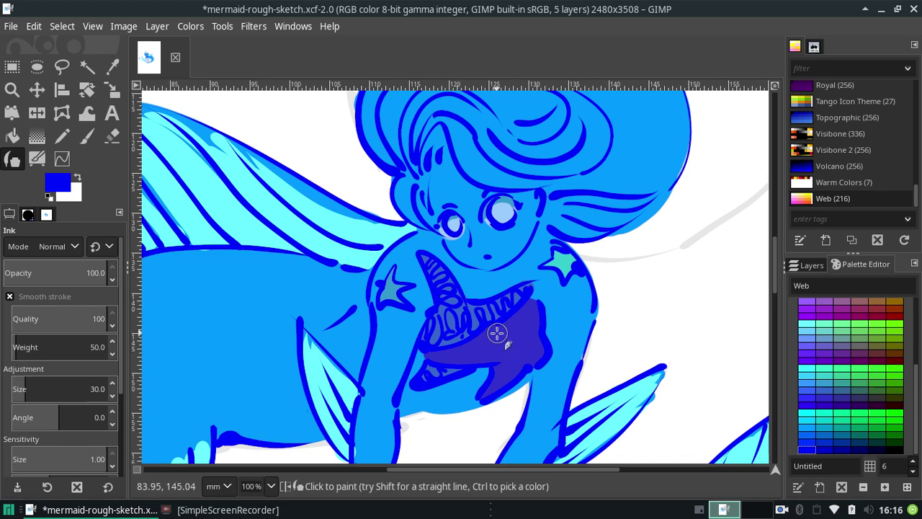
{"action": "mouse_move", "coordinate": [494, 329]}
{"action": "left_mouse_down"}
{"action": "mouse_move", "coordinate": [497, 354]}
{"action": "mouse_move", "coordinate": [427, 354]}
{"action": "mouse_move", "coordinate": [511, 353]}
{"action": "mouse_move", "coordinate": [497, 357]}
{"action": "mouse_move", "coordinate": [518, 375]}
{"action": "mouse_move", "coordinate": [486, 399]}
{"action": "mouse_move", "coordinate": [536, 344]}
{"action": "mouse_move", "coordinate": [540, 358]}
{"action": "mouse_move", "coordinate": [505, 329]}
{"action": "mouse_move", "coordinate": [533, 340]}
{"action": "mouse_move", "coordinate": [517, 342]}
{"action": "mouse_move", "coordinate": [512, 358]}
{"action": "mouse_move", "coordinate": [510, 325]}
{"action": "mouse_move", "coordinate": [533, 316]}
{"action": "mouse_move", "coordinate": [530, 327]}
{"action": "left_mouse_up"}
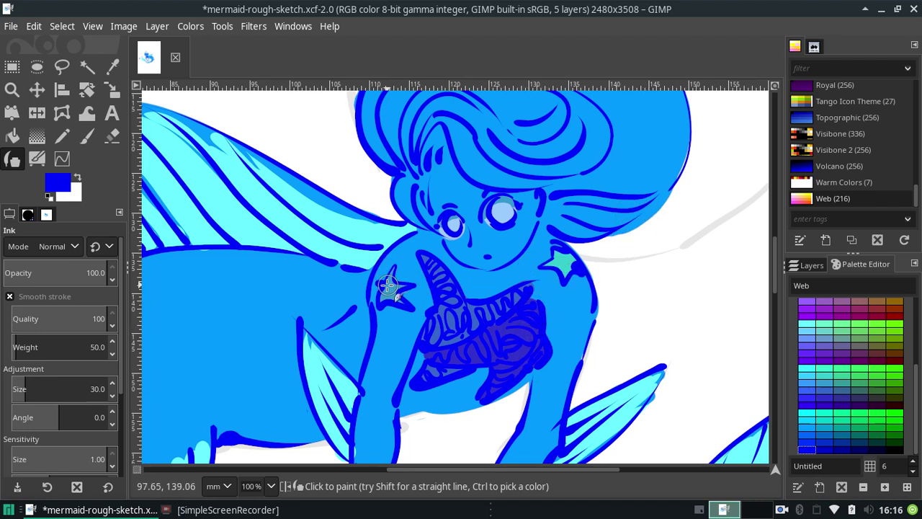
Step: Outline the shoulder star in dark blue, then try and undo dark-blue pupil fills
{"action": "left_click_drag", "start_coordinate": [397, 272], "coordinate": [393, 297]}
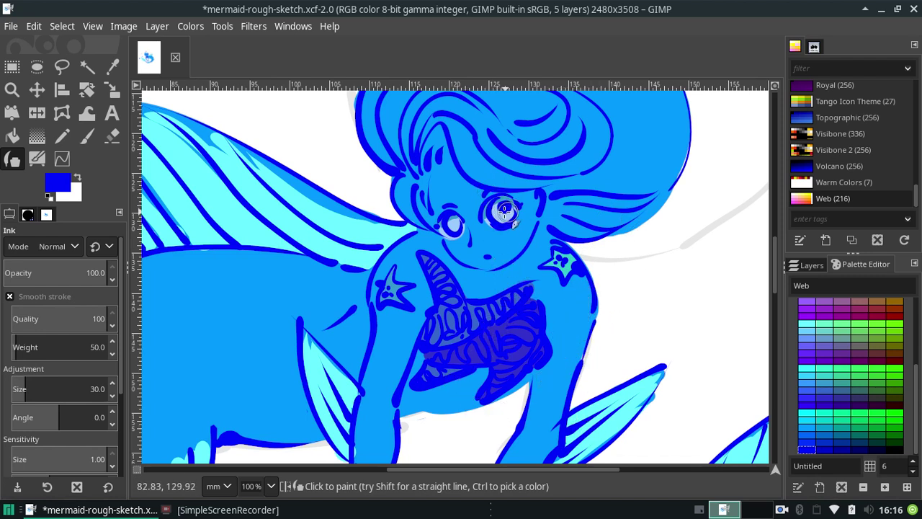
{"action": "left_click_drag", "start_coordinate": [504, 206], "coordinate": [502, 208]}
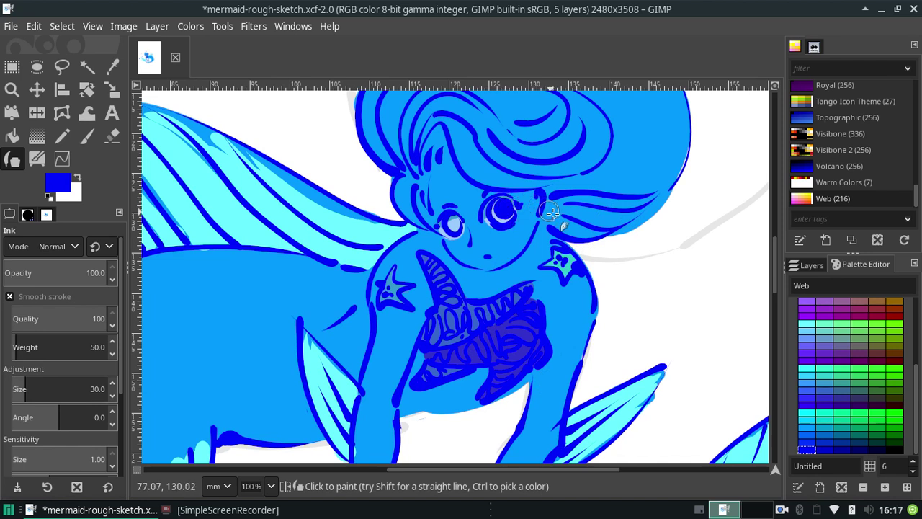
{"action": "key", "text": "ctrl+z"}
{"action": "left_click_drag", "start_coordinate": [497, 209], "coordinate": [502, 210]}
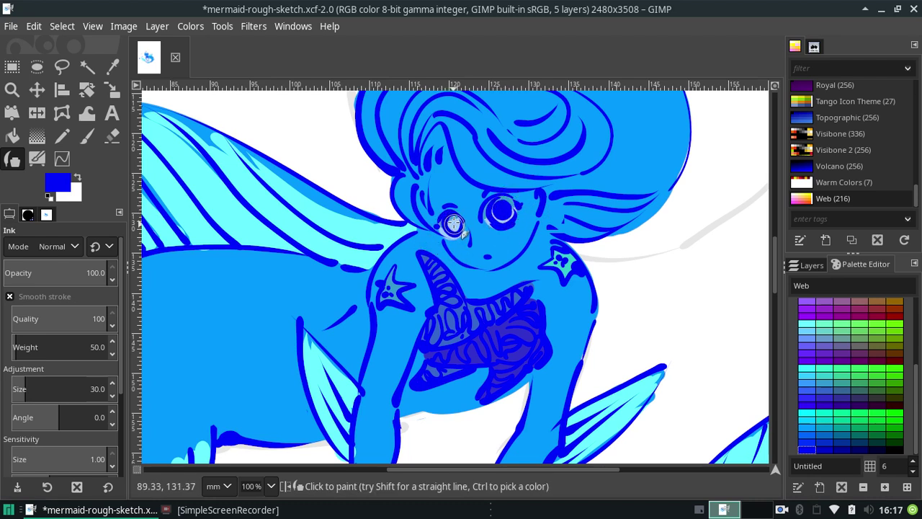
{"action": "left_click_drag", "start_coordinate": [453, 224], "coordinate": [452, 224]}
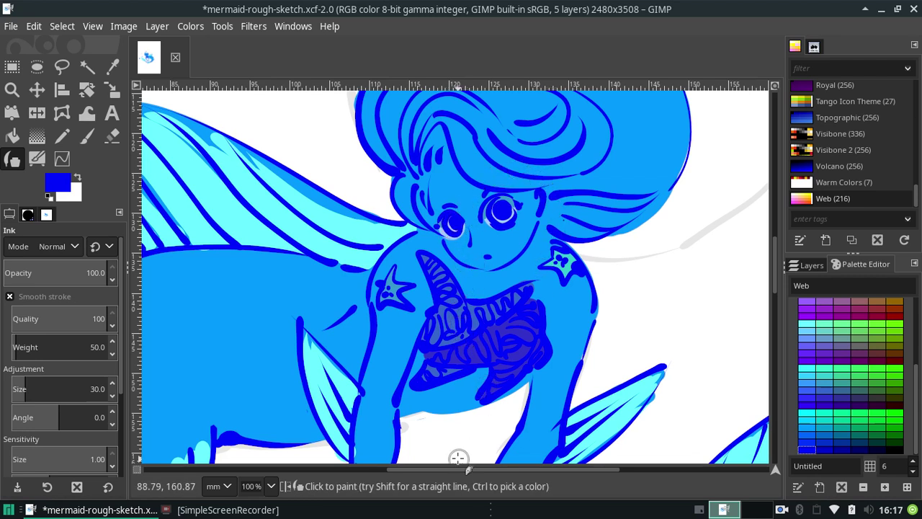
{"action": "key", "text": "ctrl+z"}
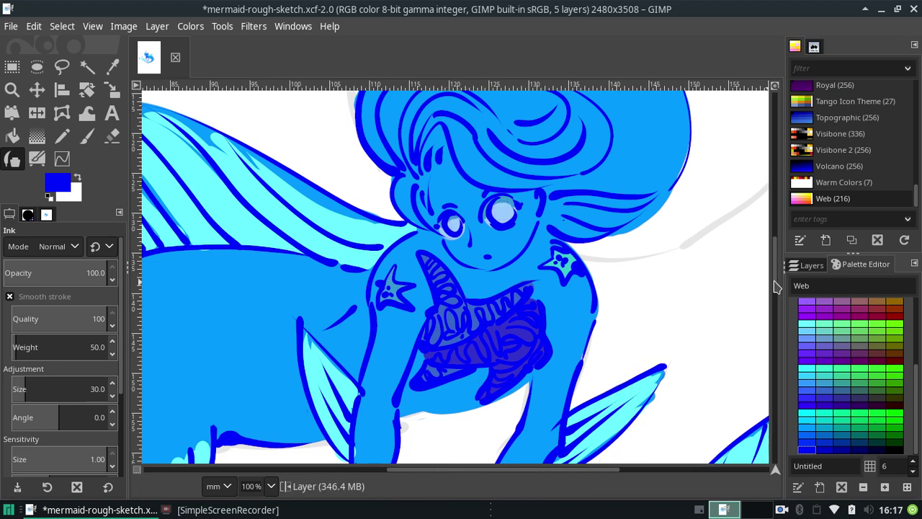
Step: Zoom out to 50% to view the whole mermaid and pick dark blue as the ink colour
{"action": "scroll", "coordinate": [778, 299], "scroll_direction": "down", "scroll_amount": 5}
{"action": "scroll", "coordinate": [778, 288], "scroll_direction": "up", "scroll_amount": 1}
{"action": "scroll", "coordinate": [760, 259], "scroll_direction": "up", "scroll_amount": 6}
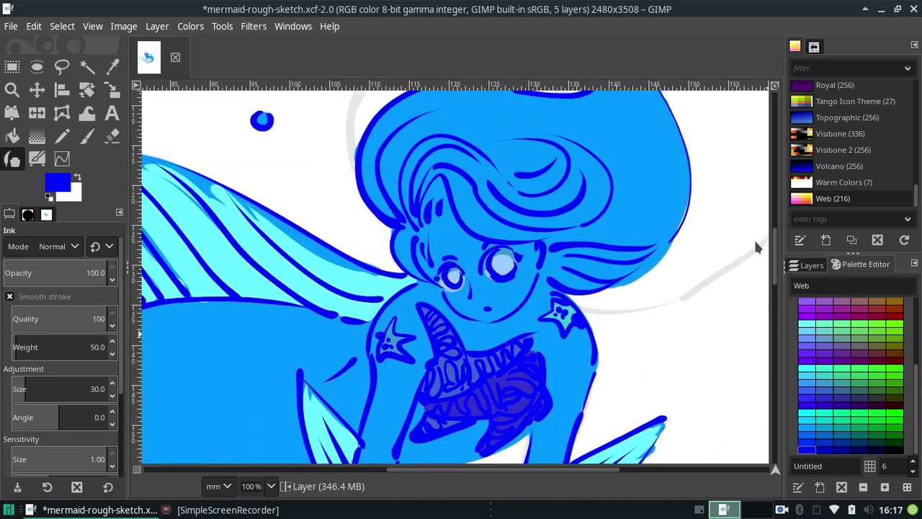
{"action": "scroll", "coordinate": [753, 283], "scroll_direction": "down", "scroll_amount": 5}
{"action": "scroll", "coordinate": [752, 281], "scroll_direction": "up", "scroll_amount": 1}
{"action": "scroll", "coordinate": [751, 252], "scroll_direction": "up", "scroll_amount": 4}
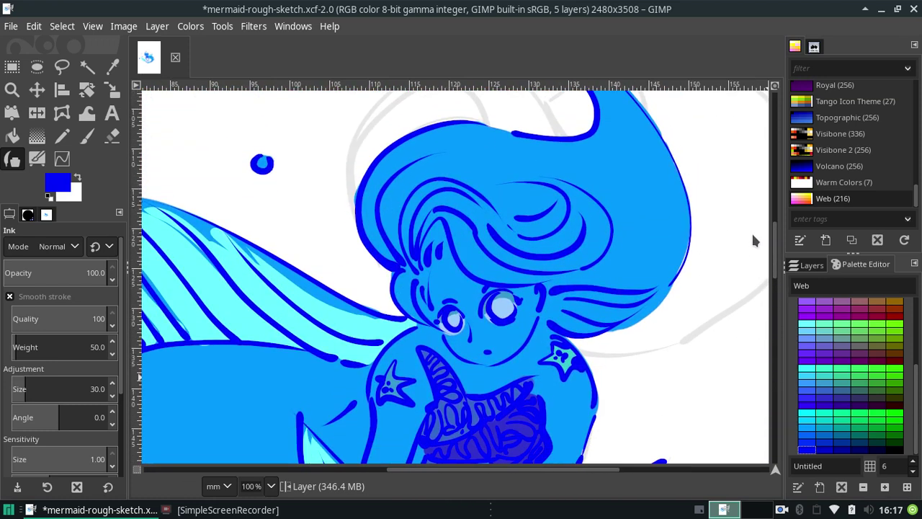
{"action": "scroll", "coordinate": [752, 243], "scroll_direction": "down", "scroll_amount": 2}
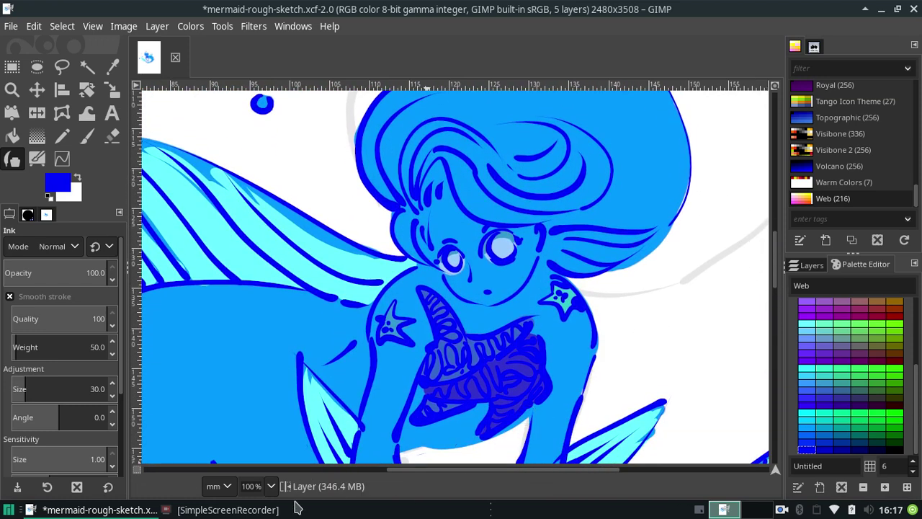
{"action": "left_click", "coordinate": [261, 485]}
{"action": "left_click", "coordinate": [261, 426]}
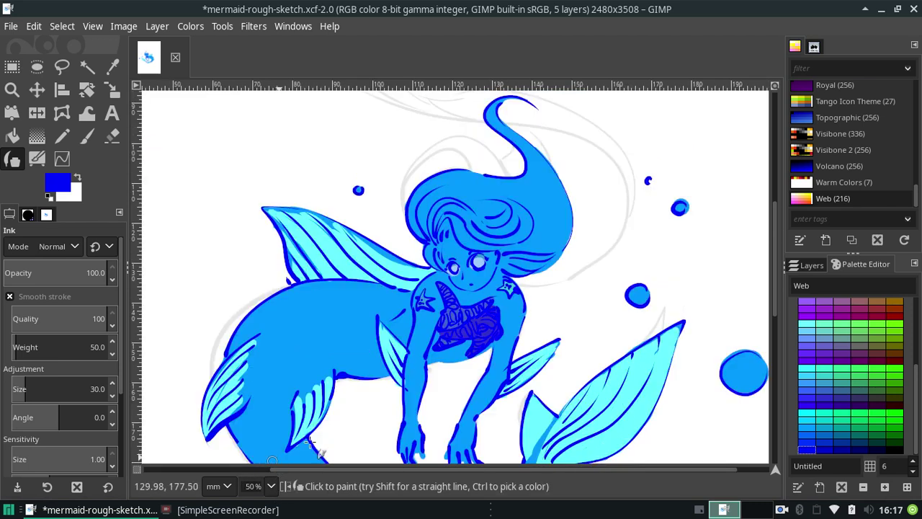
{"action": "scroll", "coordinate": [776, 305], "scroll_direction": "down", "scroll_amount": 1}
{"action": "scroll", "coordinate": [776, 309], "scroll_direction": "down", "scroll_amount": 2}
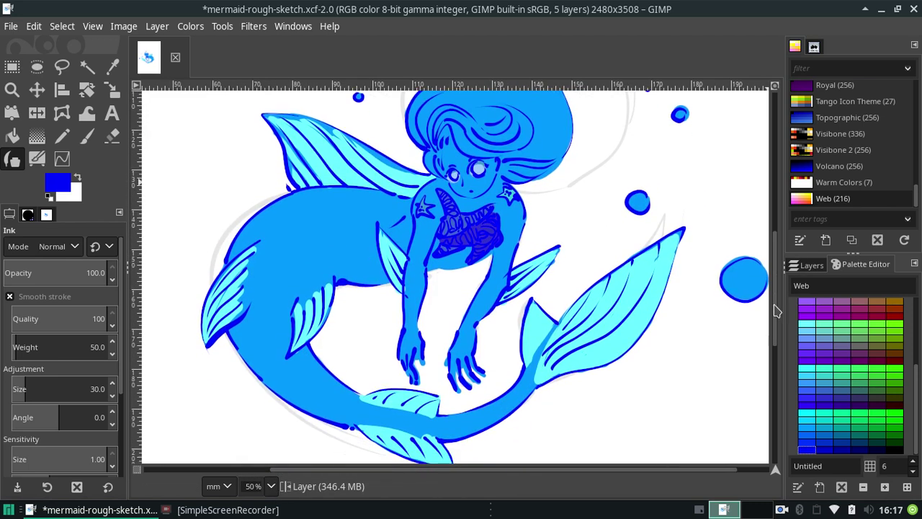
{"action": "scroll", "coordinate": [772, 304], "scroll_direction": "up", "scroll_amount": 1}
{"action": "scroll", "coordinate": [767, 296], "scroll_direction": "up", "scroll_amount": 1}
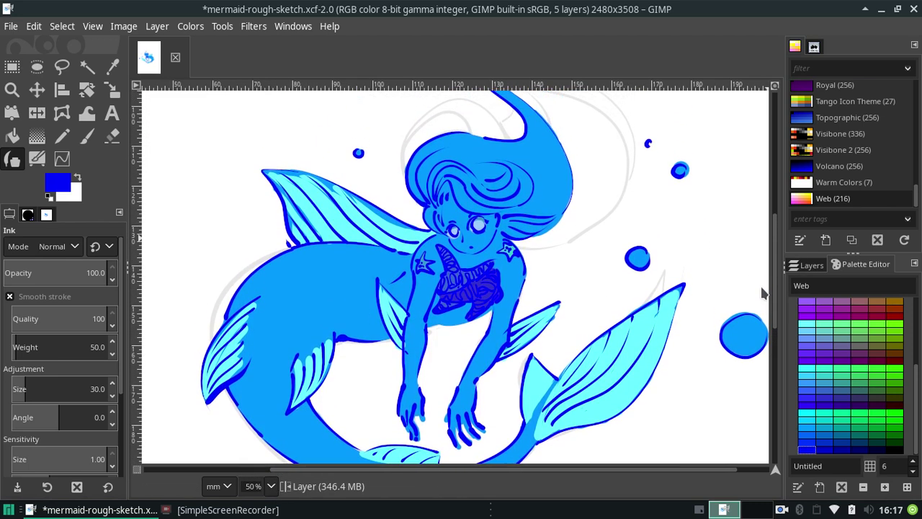
{"action": "scroll", "coordinate": [762, 292], "scroll_direction": "up", "scroll_amount": 1}
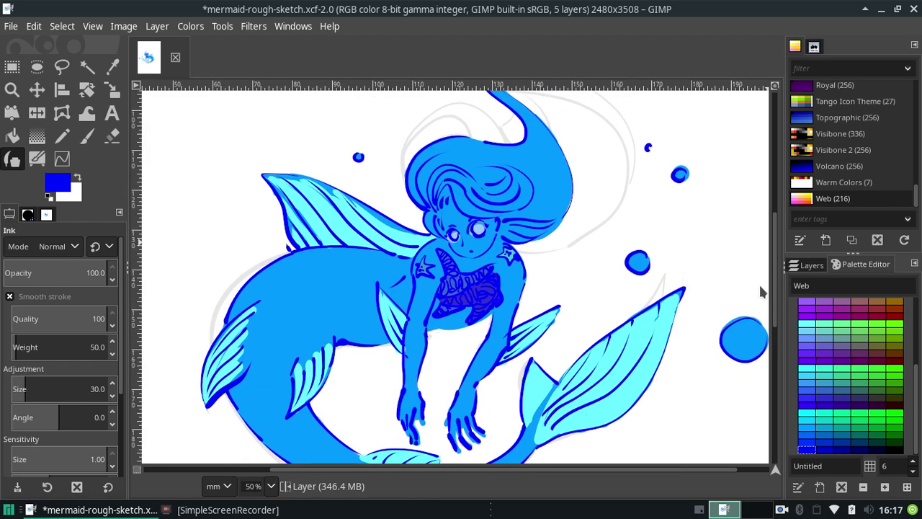
{"action": "left_click", "coordinate": [806, 421]}
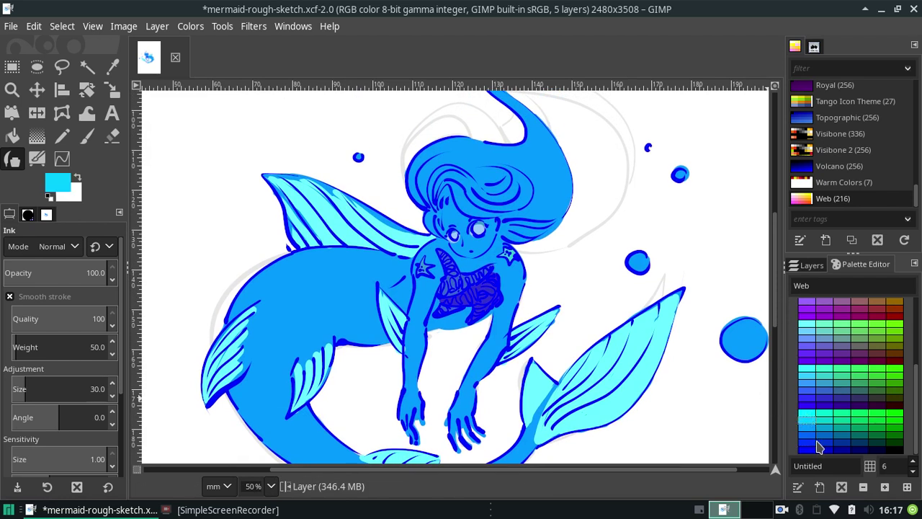
{"action": "left_click", "coordinate": [828, 443]}
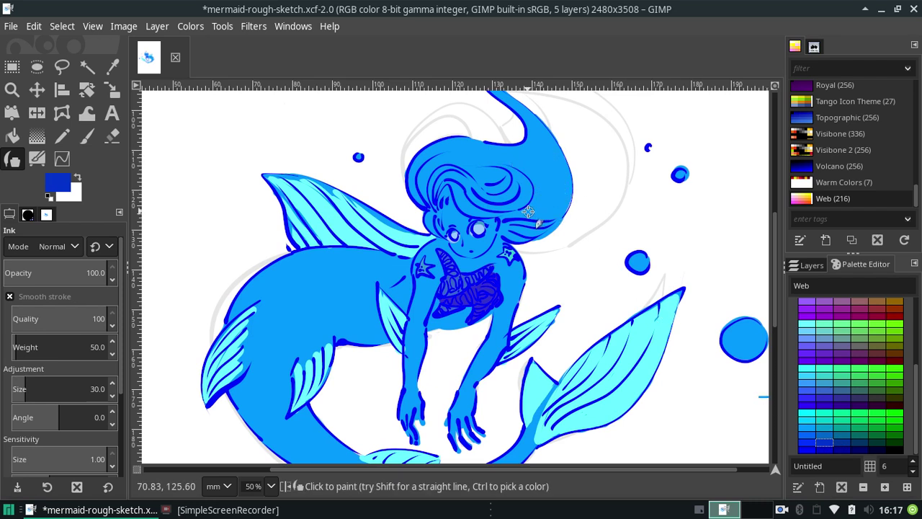
Step: Ink the outline along the hair's right edge, retrying strokes until one fits
{"action": "left_click_drag", "start_coordinate": [528, 211], "coordinate": [539, 124]}
{"action": "left_click_drag", "start_coordinate": [507, 217], "coordinate": [541, 167]}
{"action": "key", "text": "ctrl+z"}
{"action": "left_click_drag", "start_coordinate": [542, 221], "coordinate": [517, 161]}
{"action": "key", "text": "ctrl+z"}
{"action": "left_click_drag", "start_coordinate": [526, 202], "coordinate": [531, 119]}
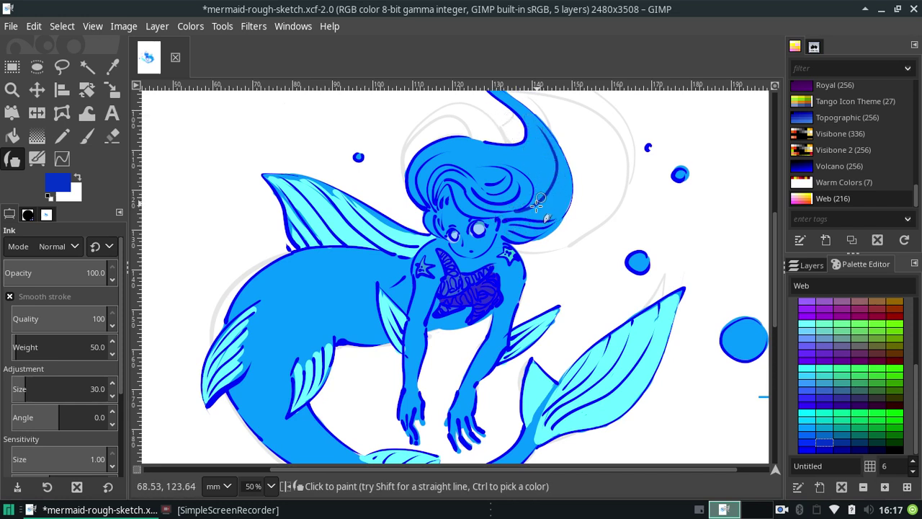
{"action": "key", "text": "ctrl+z"}
{"action": "left_click_drag", "start_coordinate": [518, 222], "coordinate": [541, 161]}
{"action": "left_click_drag", "start_coordinate": [545, 209], "coordinate": [549, 148]}
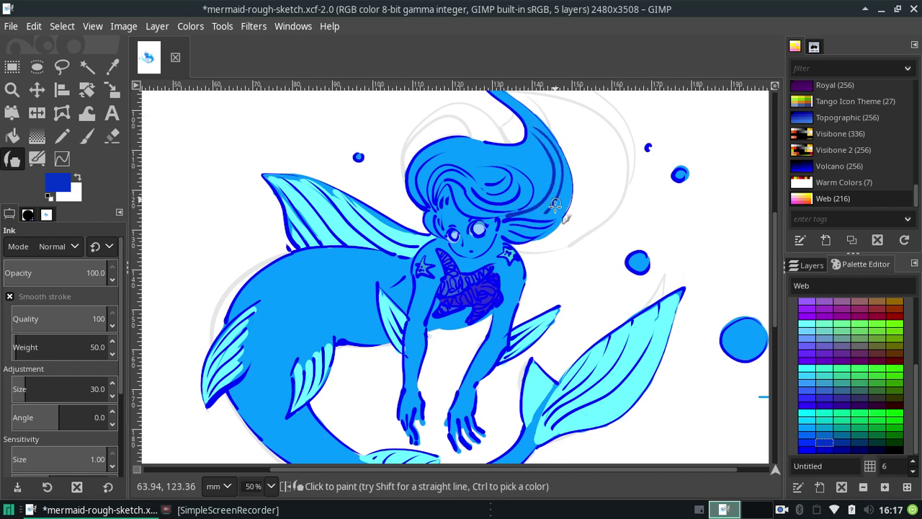
{"action": "key", "text": "ctrl+z"}
{"action": "left_click_drag", "start_coordinate": [541, 224], "coordinate": [551, 162]}
{"action": "key", "text": "ctrl+z"}
{"action": "key", "text": "ctrl+z"}
{"action": "mouse_move", "coordinate": [536, 213]}
{"action": "left_mouse_down"}
{"action": "mouse_move", "coordinate": [548, 189]}
{"action": "mouse_move", "coordinate": [539, 132]}
{"action": "left_mouse_up"}
Step: Draw a new line up the hair's right edge and step back through recent hair-tip strokes
{"action": "key", "text": "ctrl+z"}
{"action": "left_click_drag", "start_coordinate": [530, 203], "coordinate": [526, 115]}
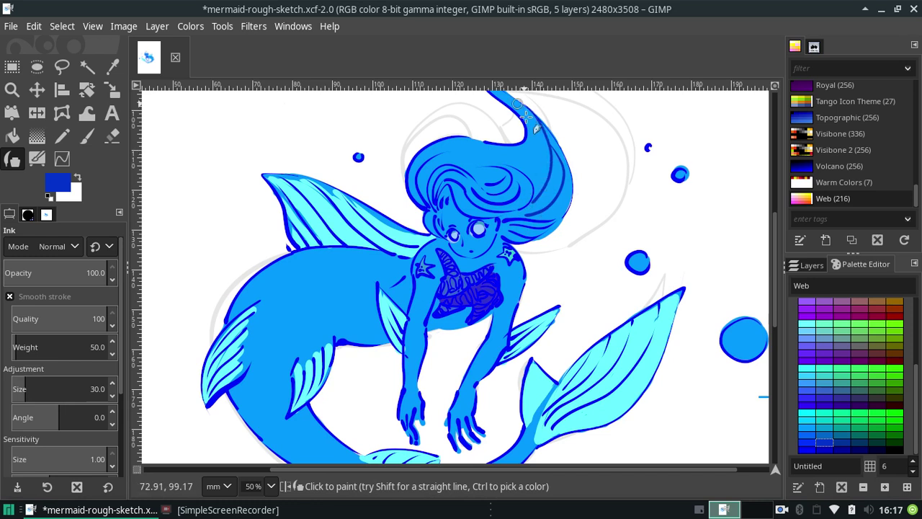
{"action": "key", "text": "ctrl+z"}
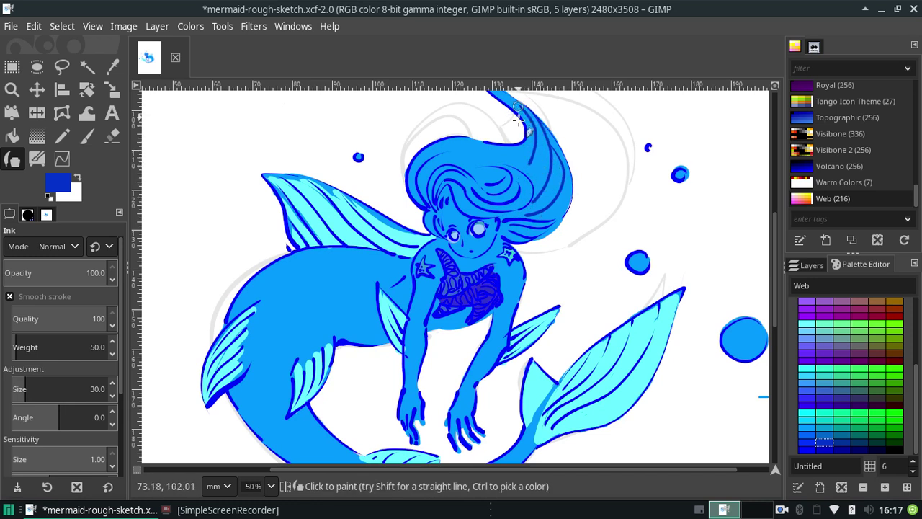
{"action": "key", "text": "ctrl+z"}
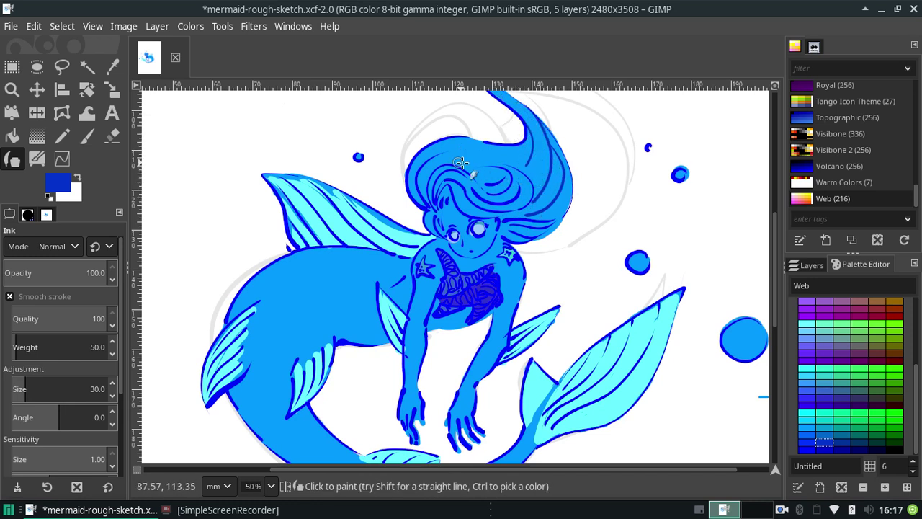
{"action": "key", "text": "ctrl+z"}
{"action": "key", "text": "ctrl+z"}
{"action": "key", "text": "ctrl+z"}
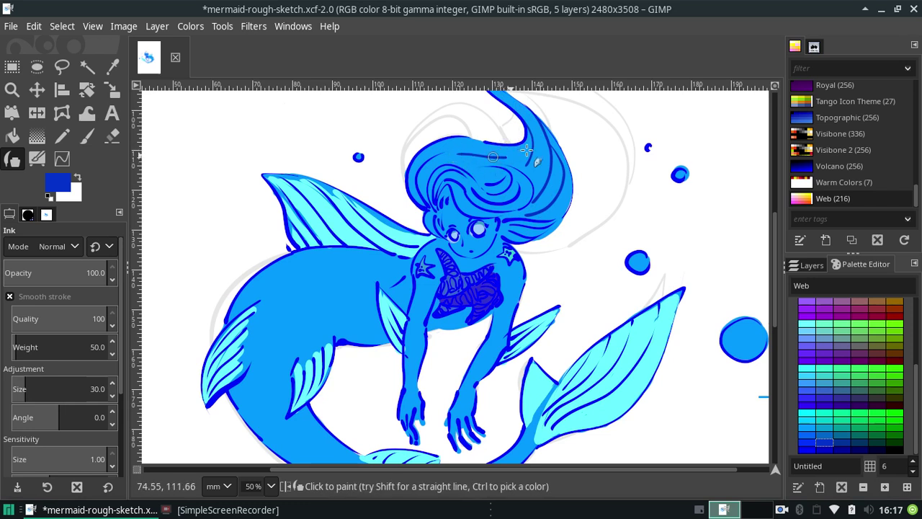
{"action": "key", "text": "ctrl+z"}
{"action": "key", "text": "ctrl+z"}
{"action": "key", "text": "ctrl+z"}
{"action": "key", "text": "ctrl+z"}
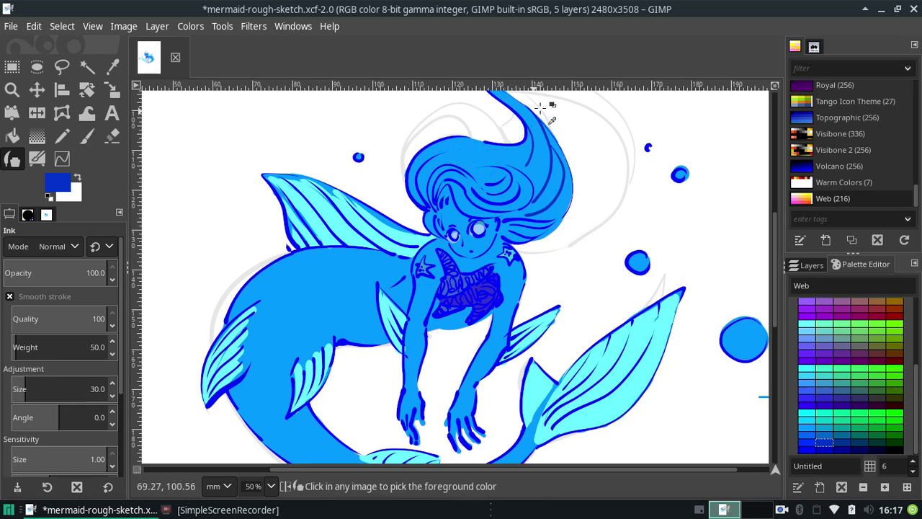
{"action": "key", "text": "ctrl+z"}
{"action": "key", "text": "ctrl+z"}
{"action": "key", "text": "ctrl+z"}
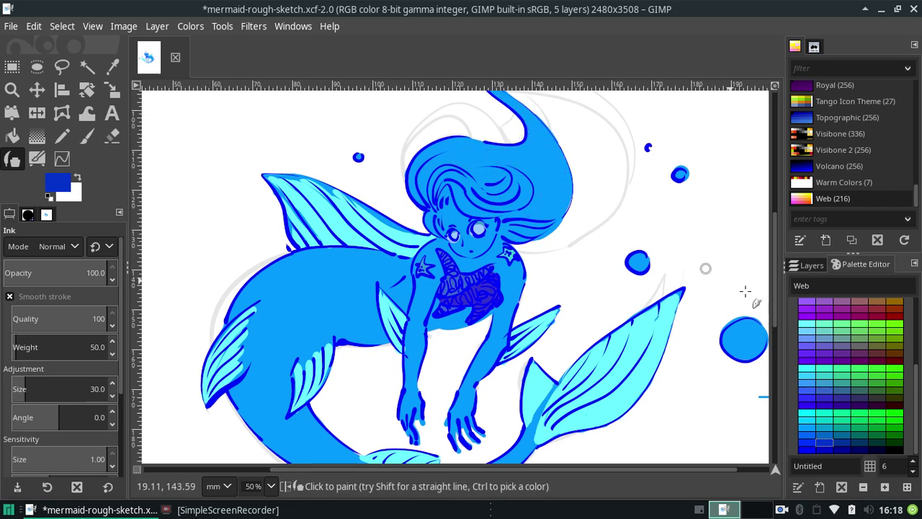
{"action": "scroll", "coordinate": [777, 317], "scroll_direction": "up", "scroll_amount": 3}
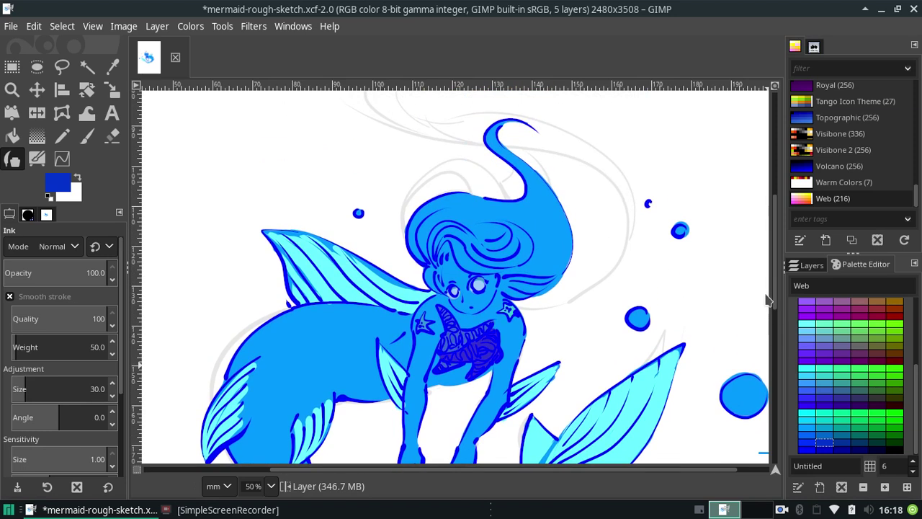
{"action": "scroll", "coordinate": [767, 300], "scroll_direction": "down", "scroll_amount": 3}
{"action": "scroll", "coordinate": [767, 299], "scroll_direction": "up", "scroll_amount": 1}
{"action": "scroll", "coordinate": [766, 297], "scroll_direction": "up", "scroll_amount": 2}
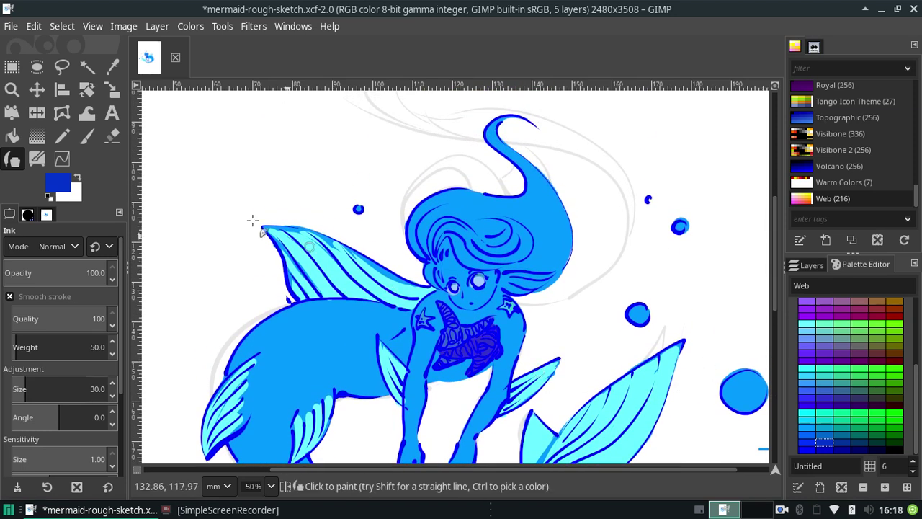
Step: Try a Warp Transform push on the hair tip, then undo the warp stroke
{"action": "left_click", "coordinate": [86, 115]}
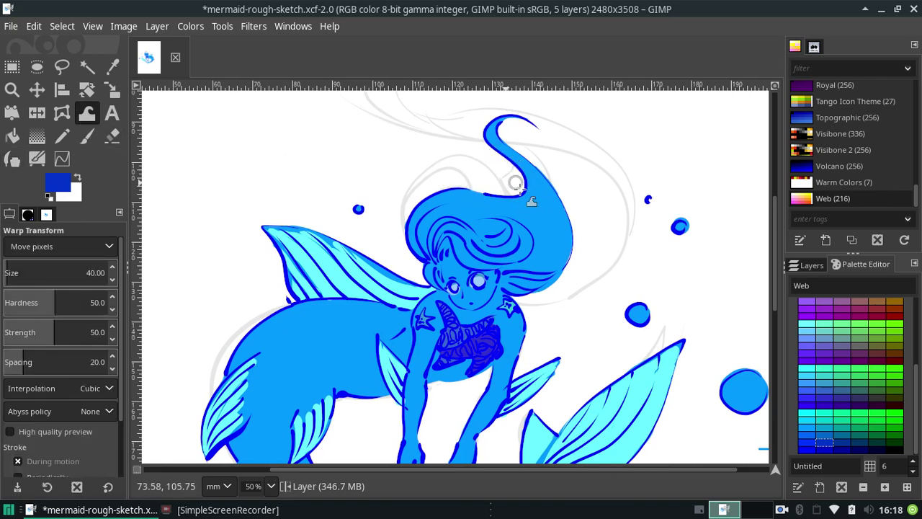
{"action": "left_click_drag", "start_coordinate": [517, 177], "coordinate": [531, 185]}
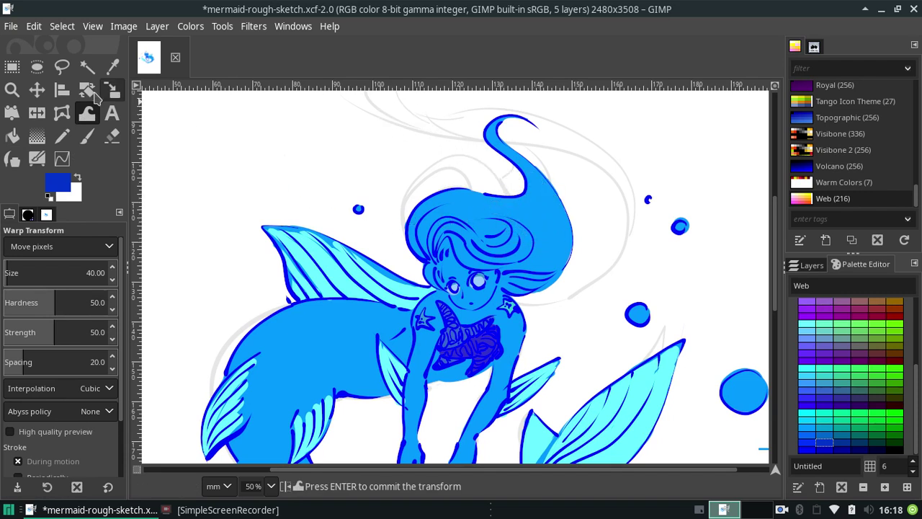
{"action": "left_click", "coordinate": [34, 26]}
{"action": "left_click", "coordinate": [52, 58]}
{"action": "left_click", "coordinate": [34, 26]}
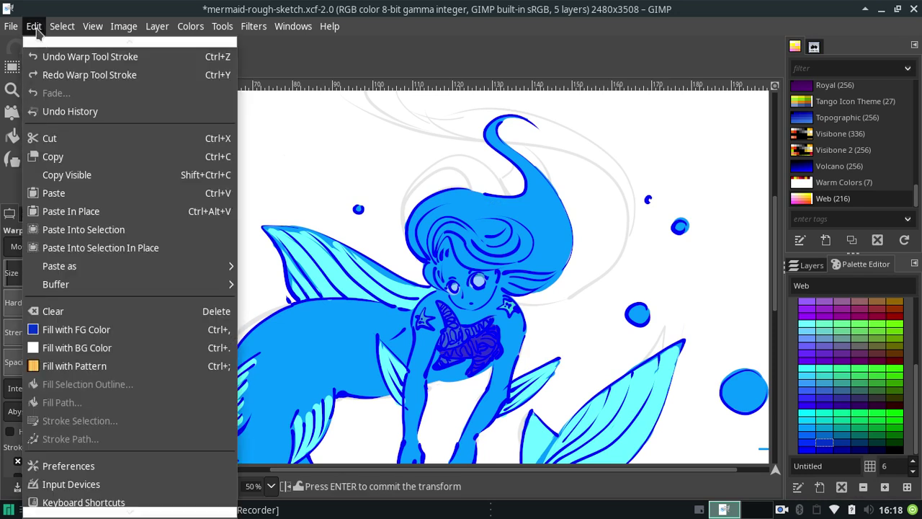
{"action": "left_click", "coordinate": [34, 26]}
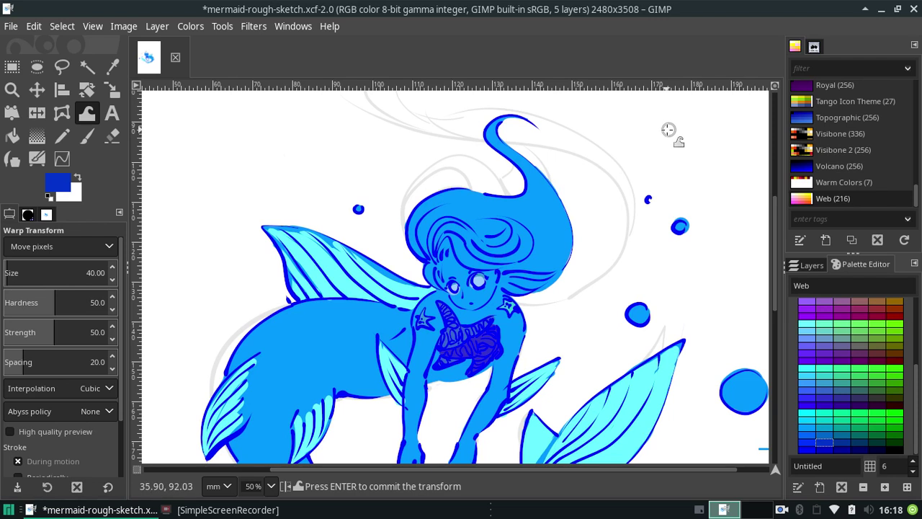
Step: Erase the stray ink mark near the hair tip and make the color layer active
{"action": "left_click", "coordinate": [113, 137]}
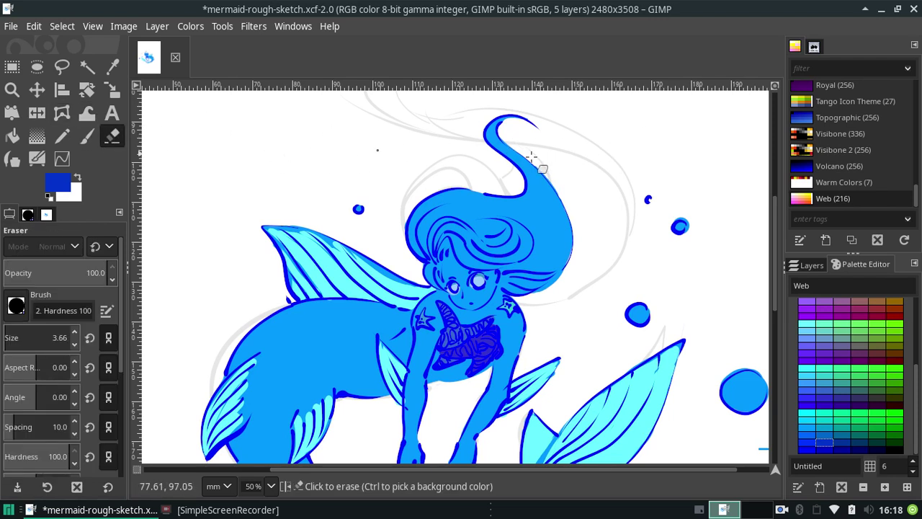
{"action": "left_click", "coordinate": [521, 133]}
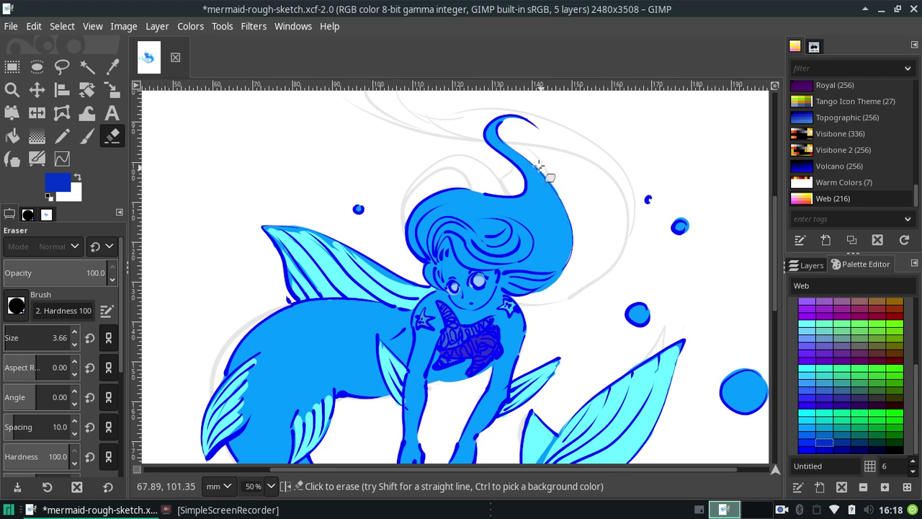
{"action": "left_click", "coordinate": [811, 265]}
{"action": "left_click", "coordinate": [868, 411]}
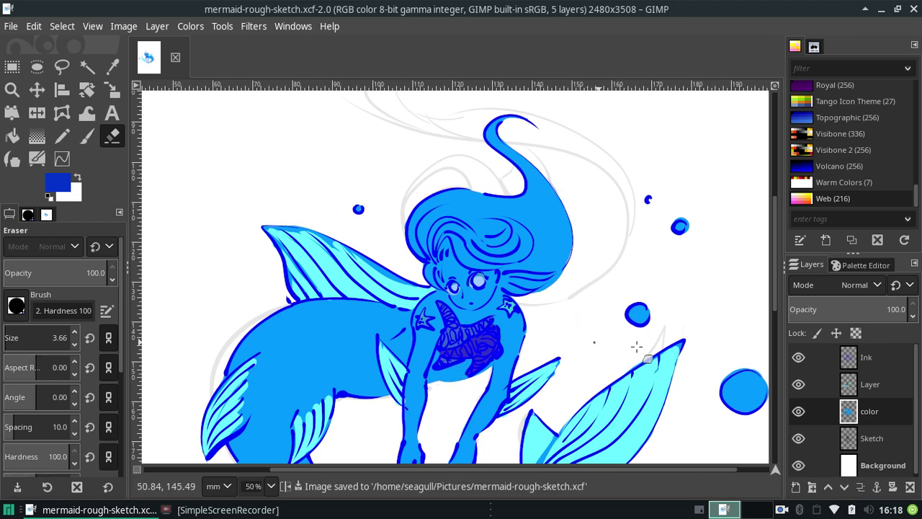
Step: Pick a light blue from the Web palette and paint a dab near the fin
{"action": "left_click", "coordinate": [87, 136]}
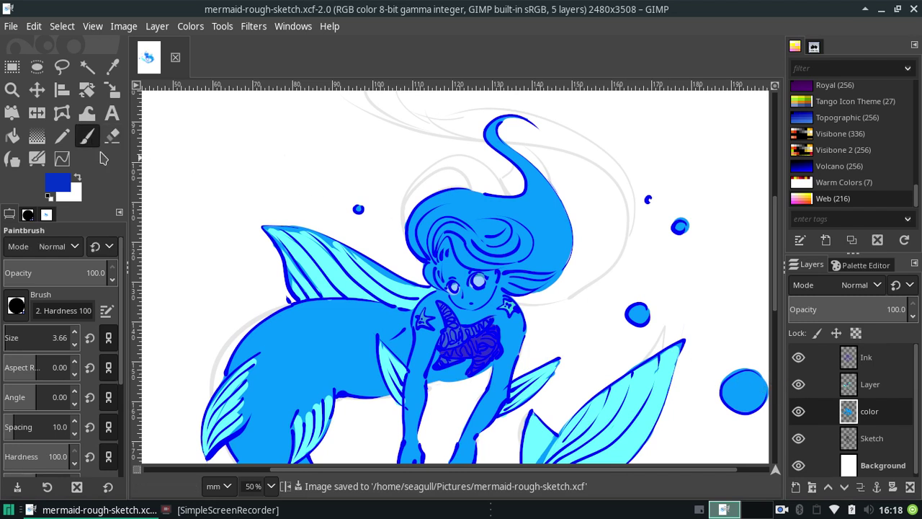
{"action": "left_click", "coordinate": [338, 303]}
{"action": "key", "text": "ctrl+z"}
{"action": "left_click", "coordinate": [848, 265]}
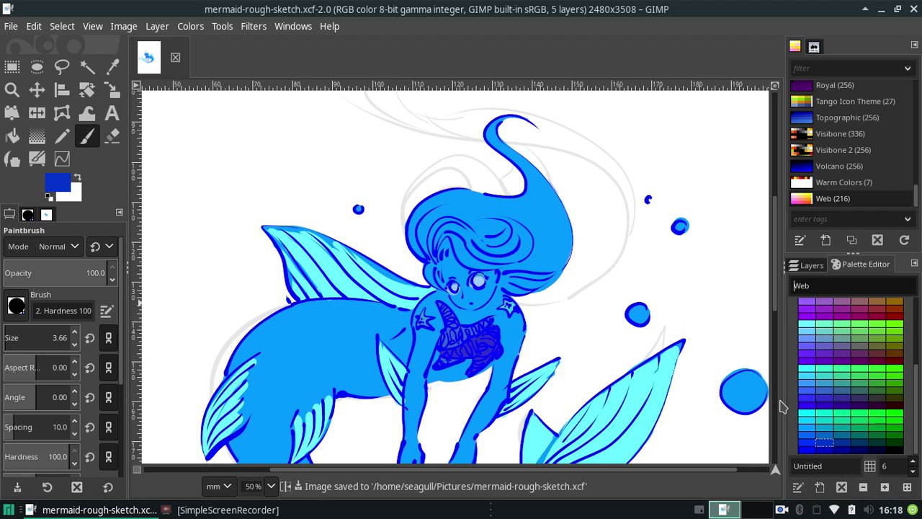
{"action": "left_click", "coordinate": [807, 434]}
{"action": "left_click", "coordinate": [806, 427]}
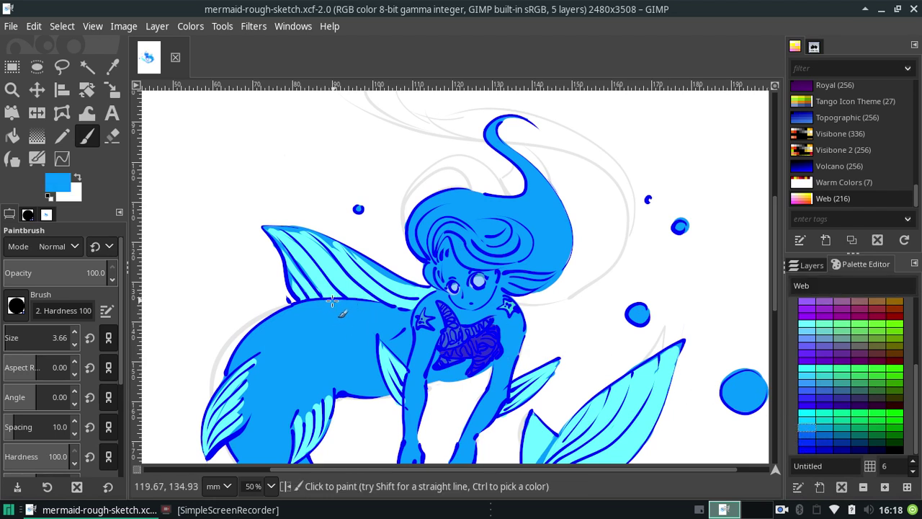
{"action": "left_click", "coordinate": [339, 306]}
Step: Merge the layer named 'Layer' down into the color layer and save the drawing
{"action": "left_click", "coordinate": [810, 267]}
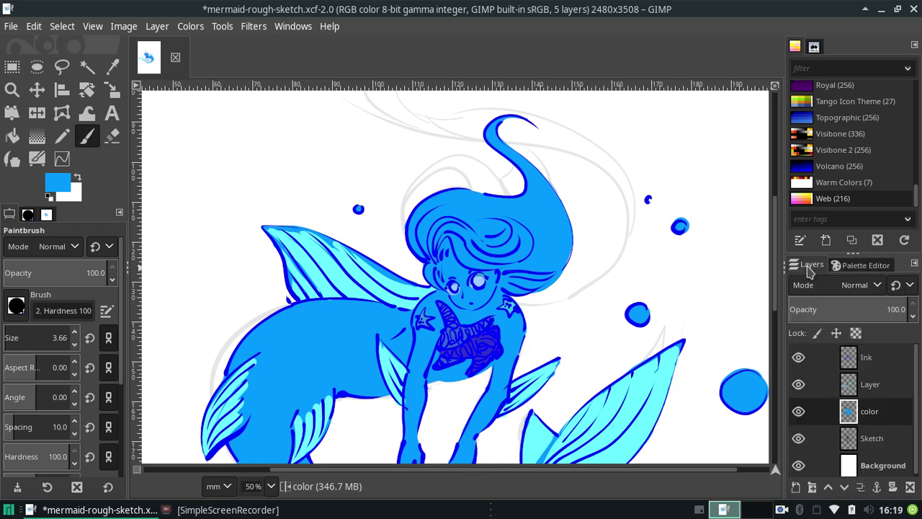
{"action": "left_click", "coordinate": [851, 386]}
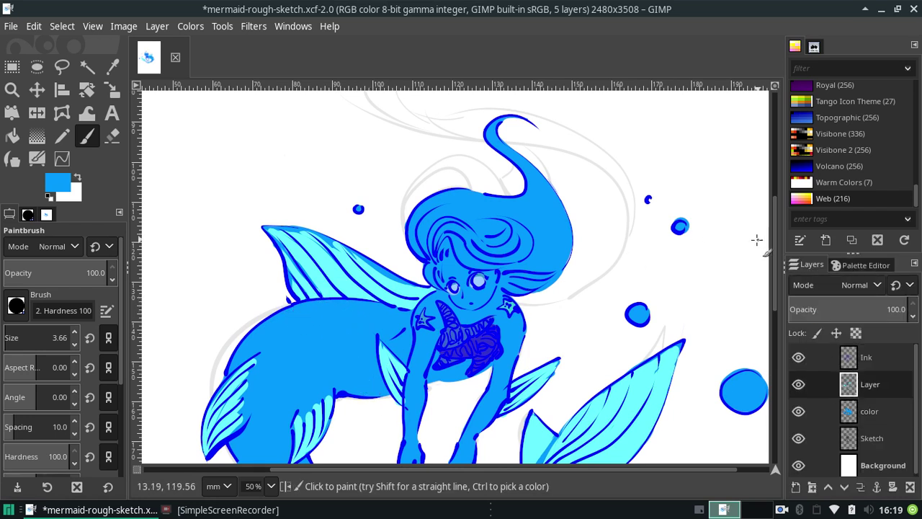
{"action": "left_click", "coordinate": [92, 27]}
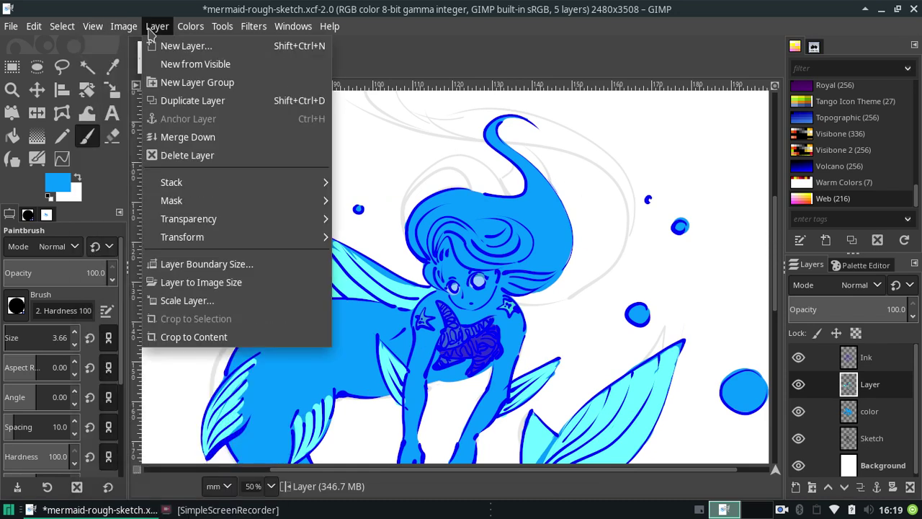
{"action": "left_click", "coordinate": [208, 138]}
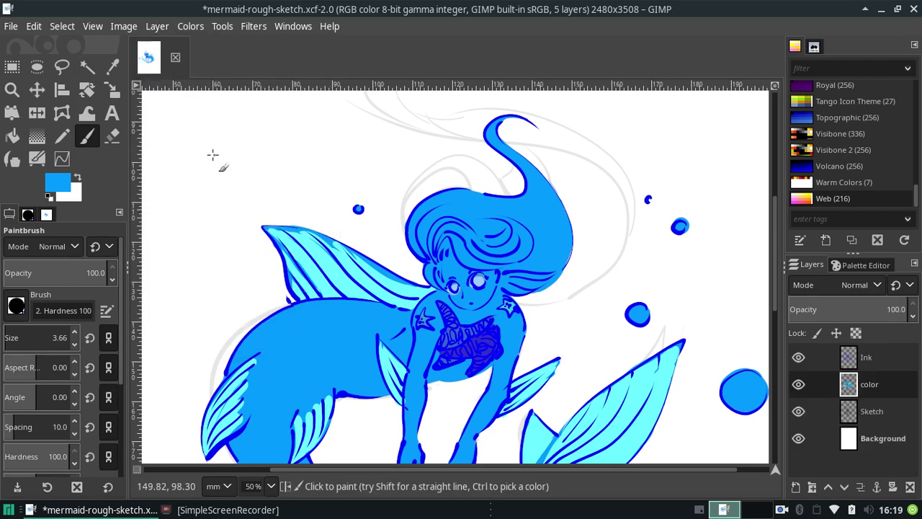
{"action": "key", "text": "ctrl+s"}
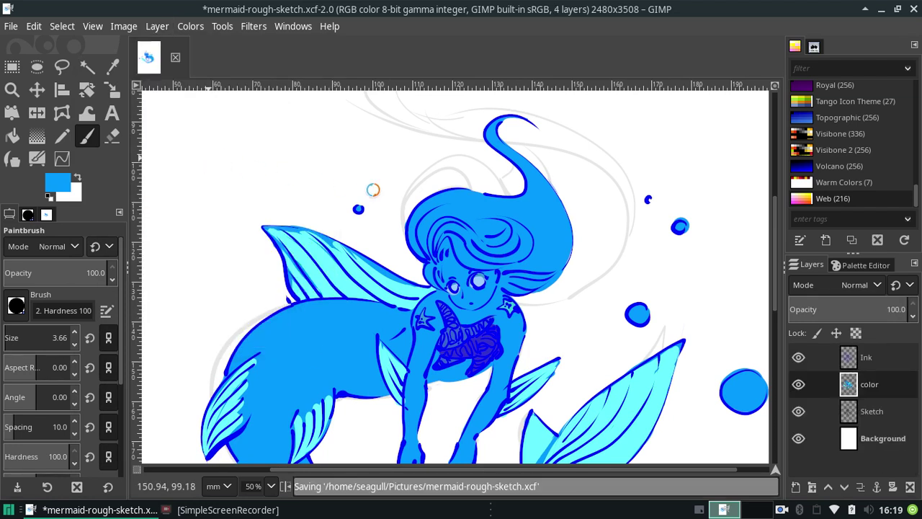
Step: Scroll the view, then stop and hide the screen recorder
{"action": "scroll", "coordinate": [769, 261], "scroll_direction": "down", "scroll_amount": 2}
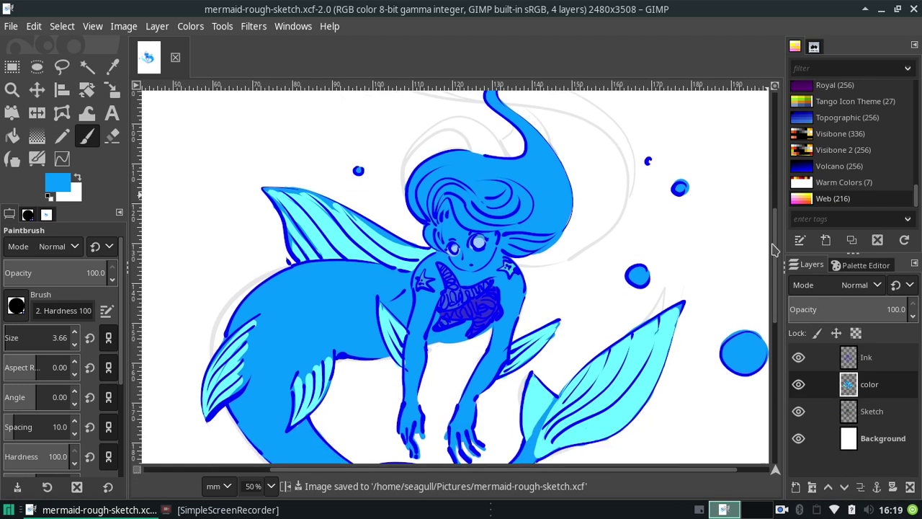
{"action": "scroll", "coordinate": [769, 261], "scroll_direction": "down", "scroll_amount": 2}
{"action": "scroll", "coordinate": [770, 261], "scroll_direction": "down", "scroll_amount": 1}
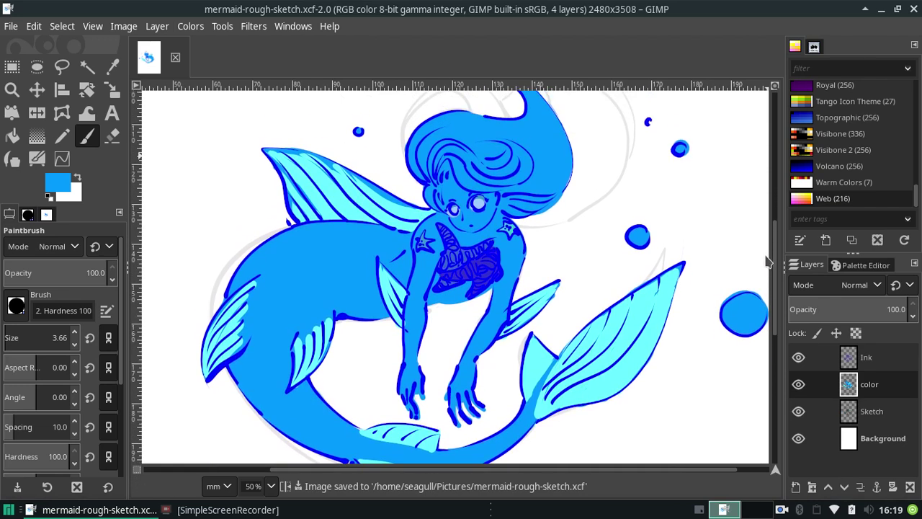
{"action": "scroll", "coordinate": [770, 265], "scroll_direction": "up", "scroll_amount": 1}
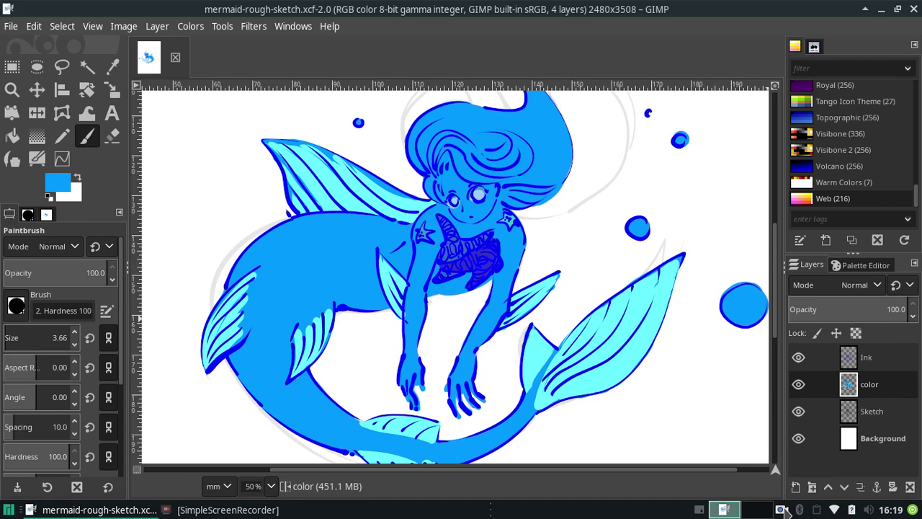
{"action": "left_click", "coordinate": [781, 509]}
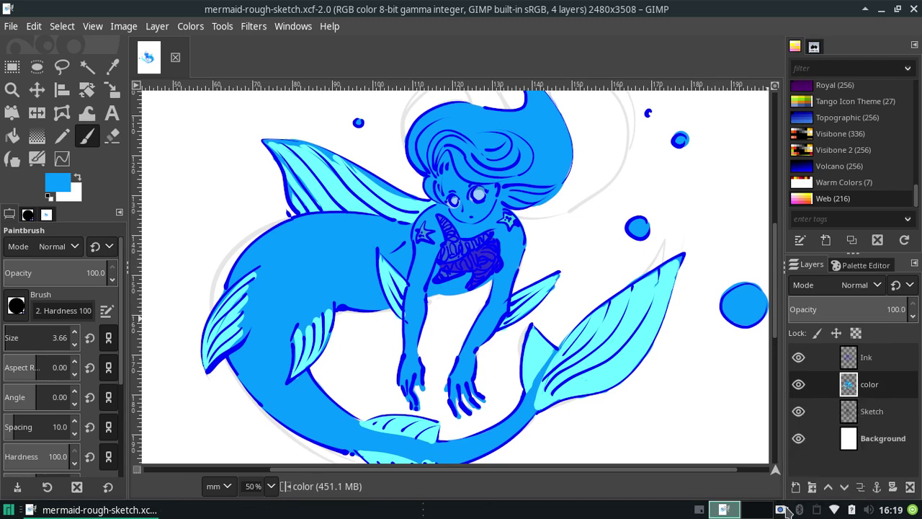
{"action": "right_click", "coordinate": [780, 511]}
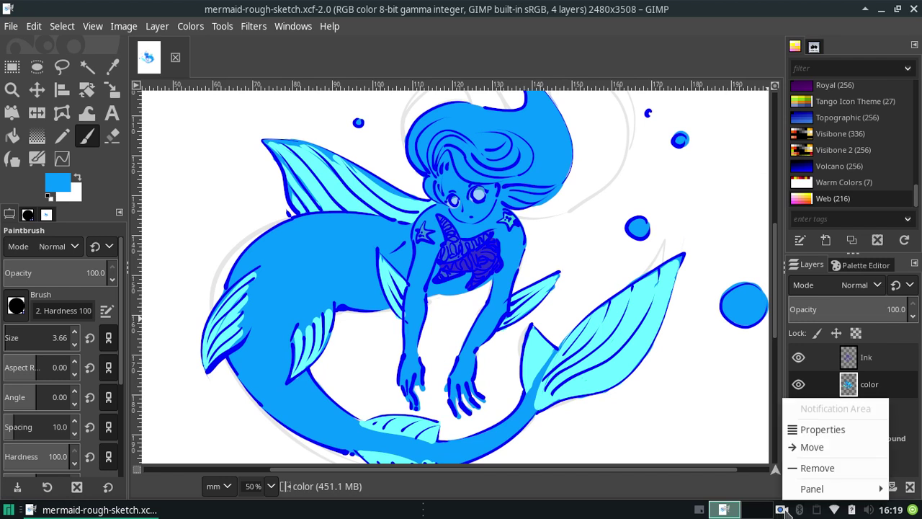
{"action": "right_click", "coordinate": [762, 510]}
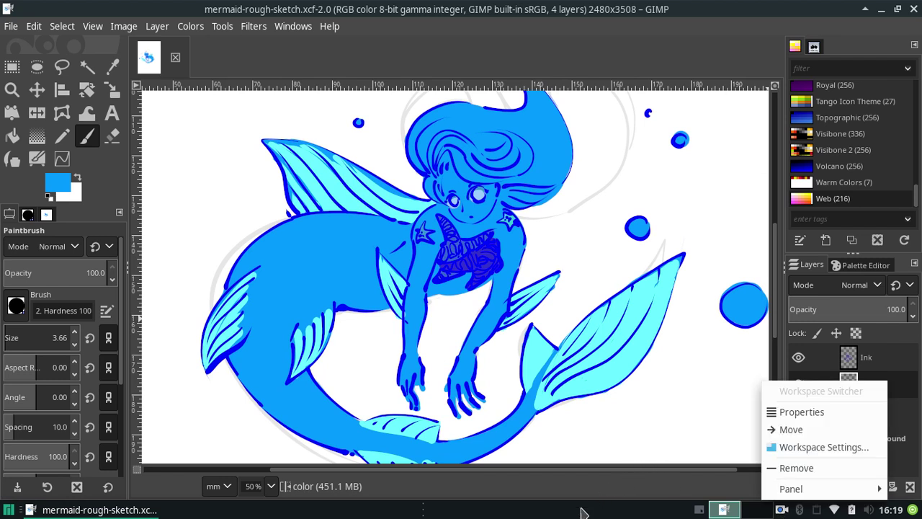